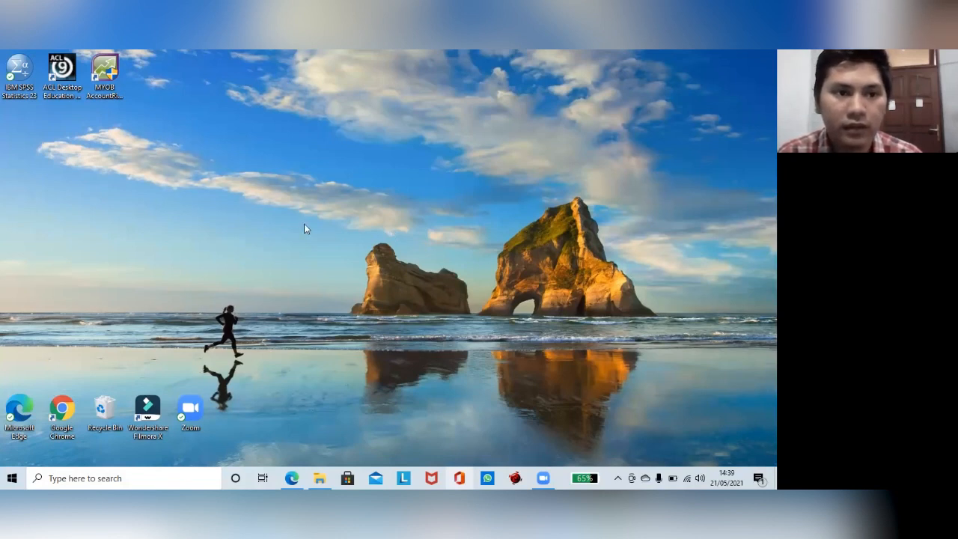
- Launch MYOB AccountRight Plus and open the PD PELANGI company file from the Myob folder in Documents
click(115, 90)
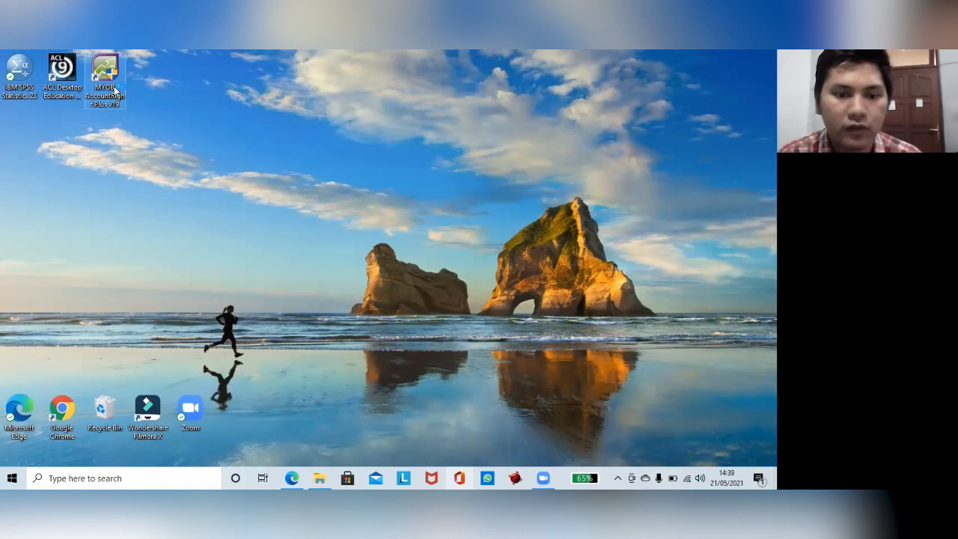
double_click(114, 90)
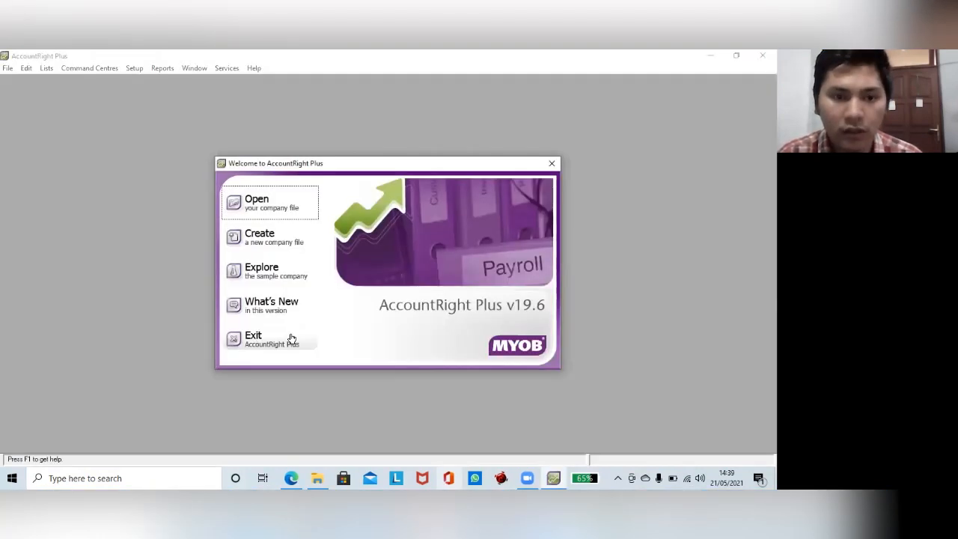
click(285, 214)
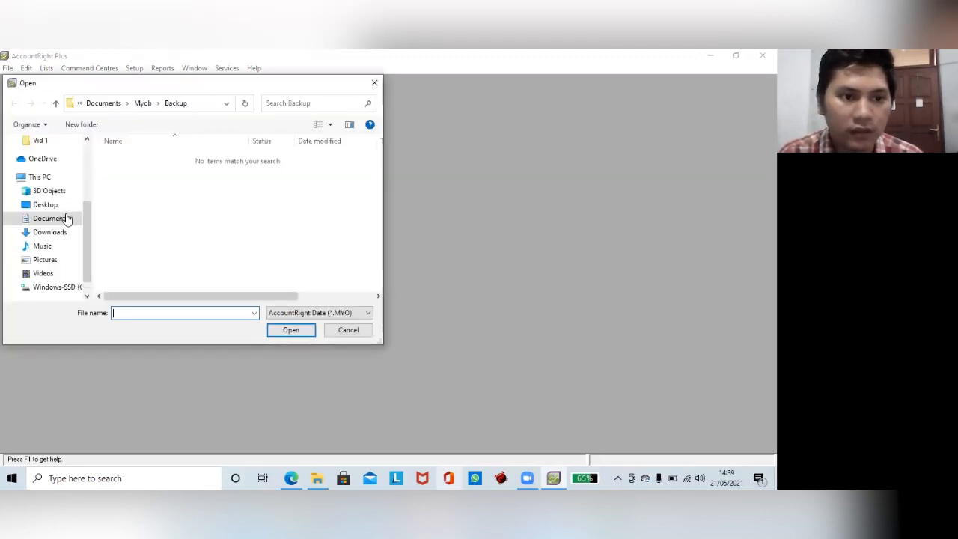
click(67, 217)
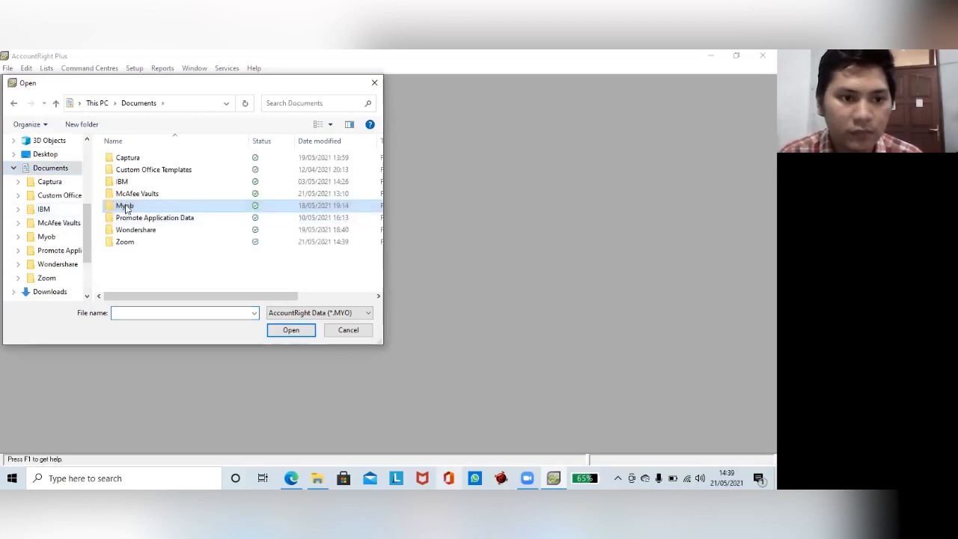
double_click(125, 206)
click(130, 170)
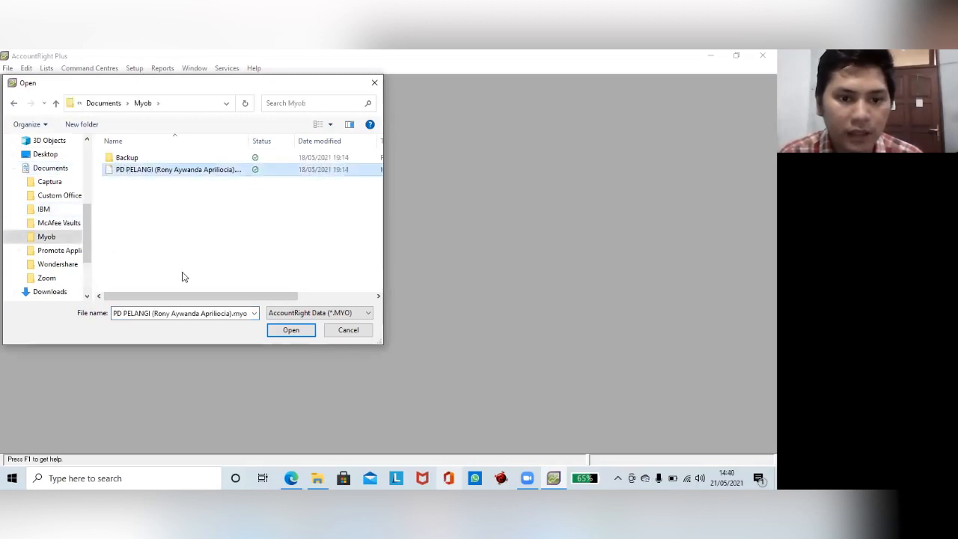
click(291, 330)
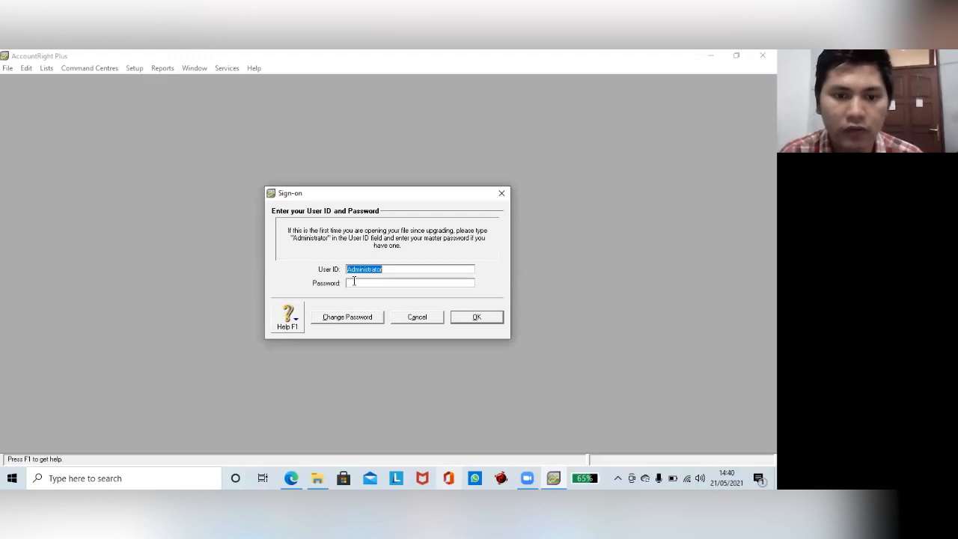
- Sign on to the company file as Administrator by entering the account password
click(354, 282)
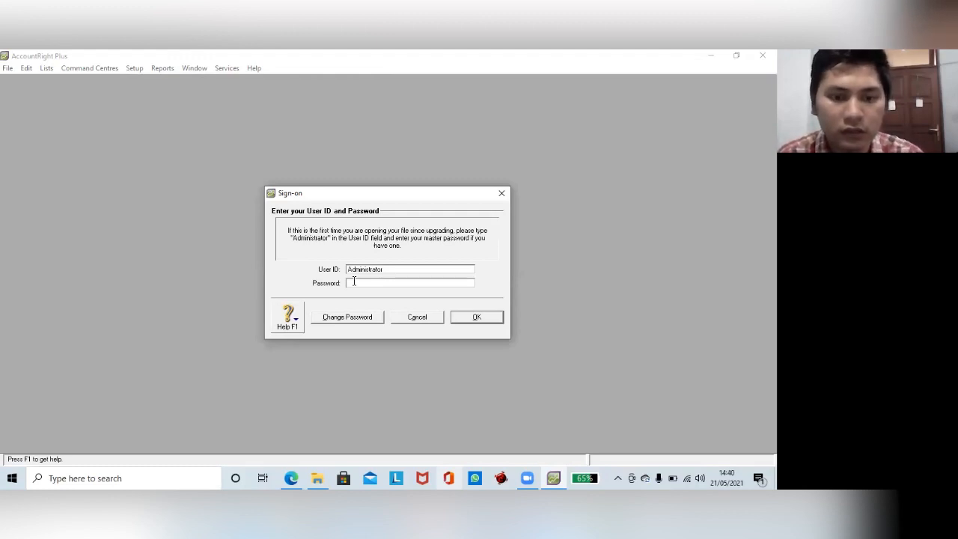
text(*****)
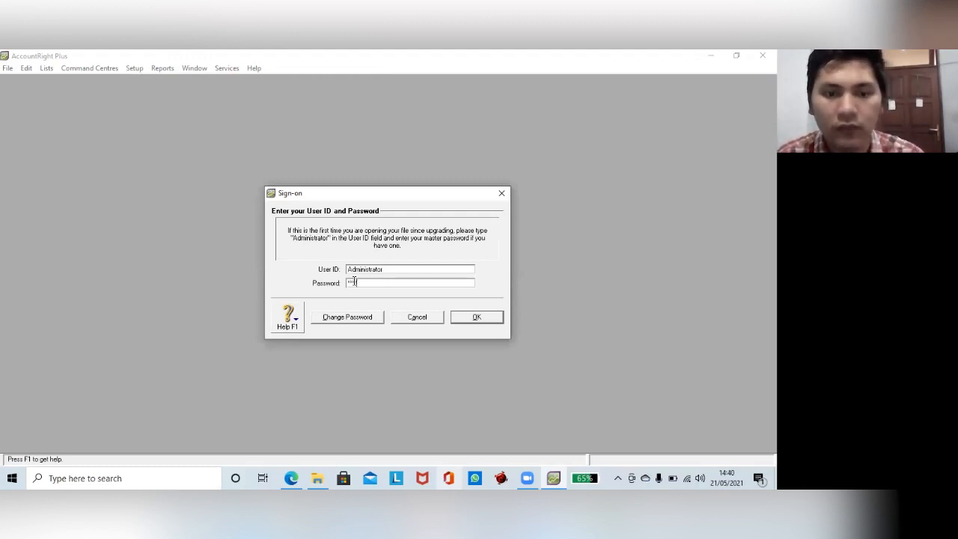
click(473, 318)
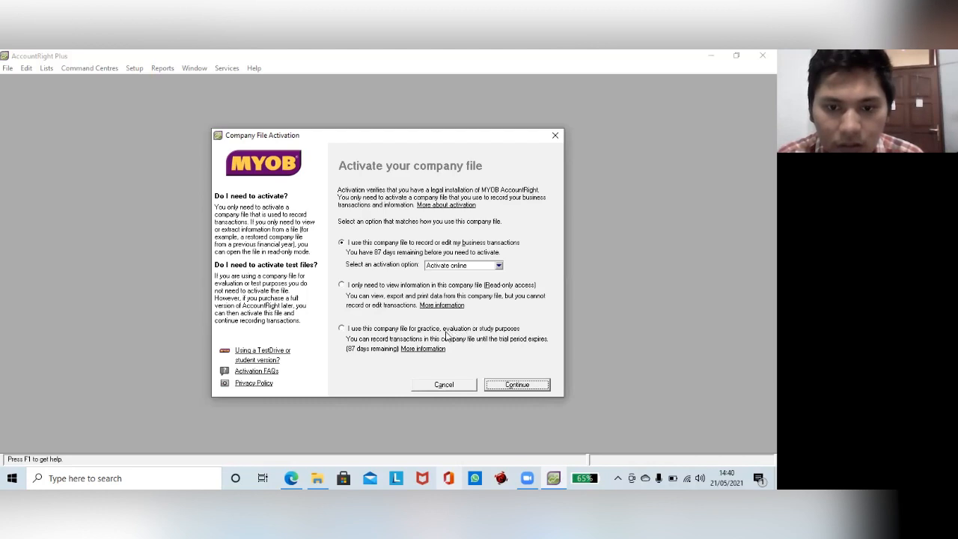
- Continue with the company file for practice, evaluation or study purposes and decline the data verification
click(446, 333)
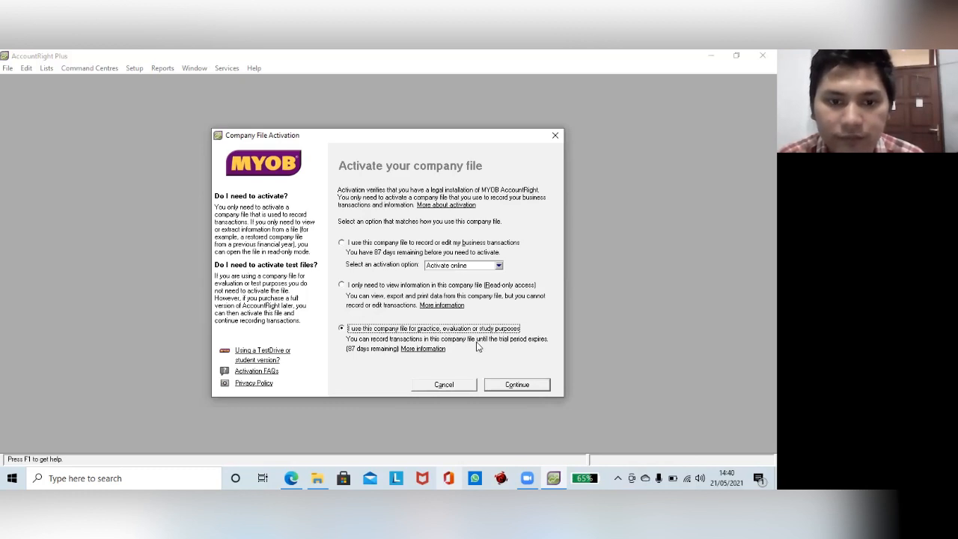
click(492, 386)
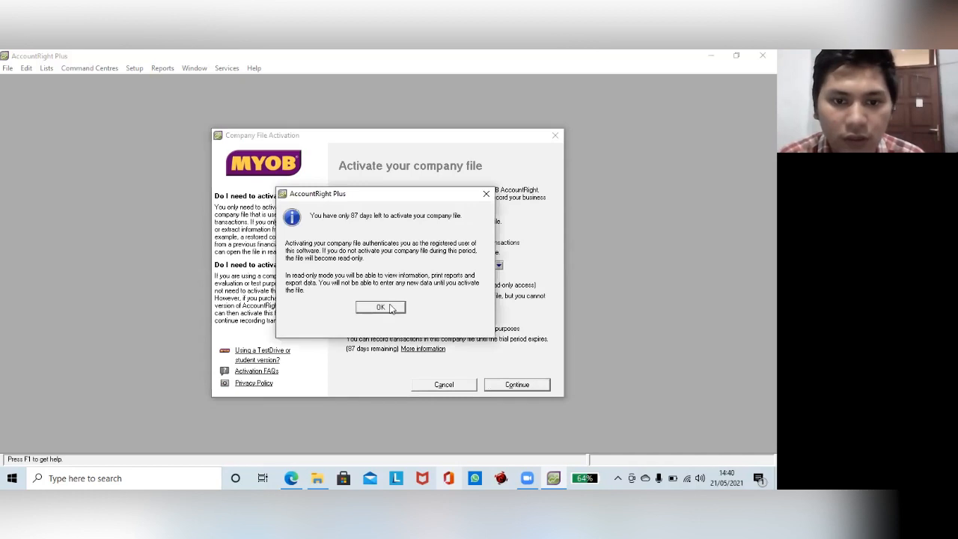
click(381, 307)
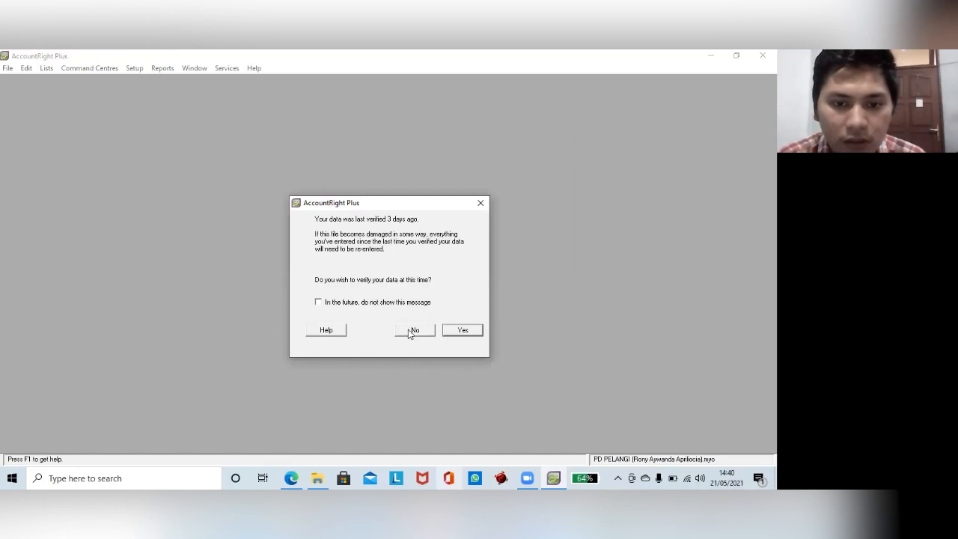
click(410, 334)
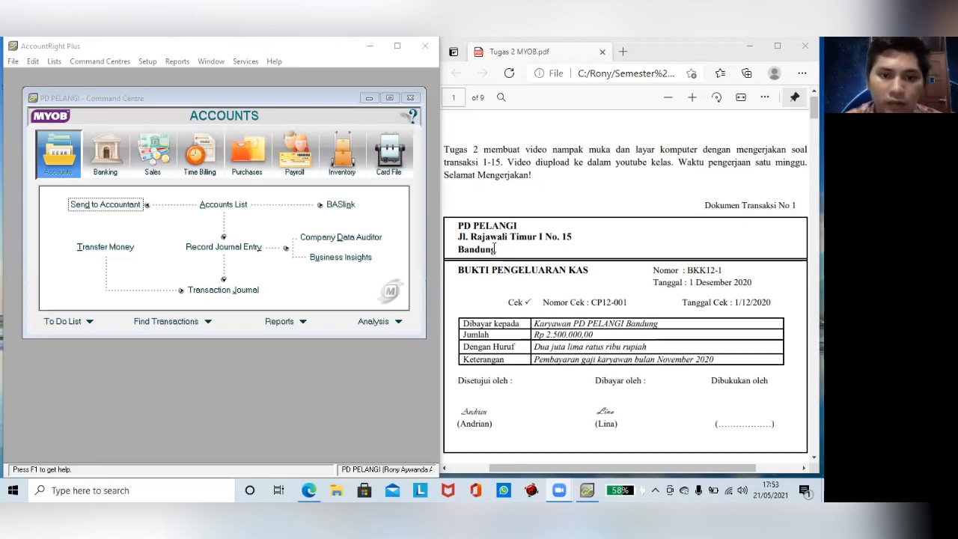
- Start a Spend Money transaction in Banking, paid from account 1-1100 Cash in Bank
click(105, 153)
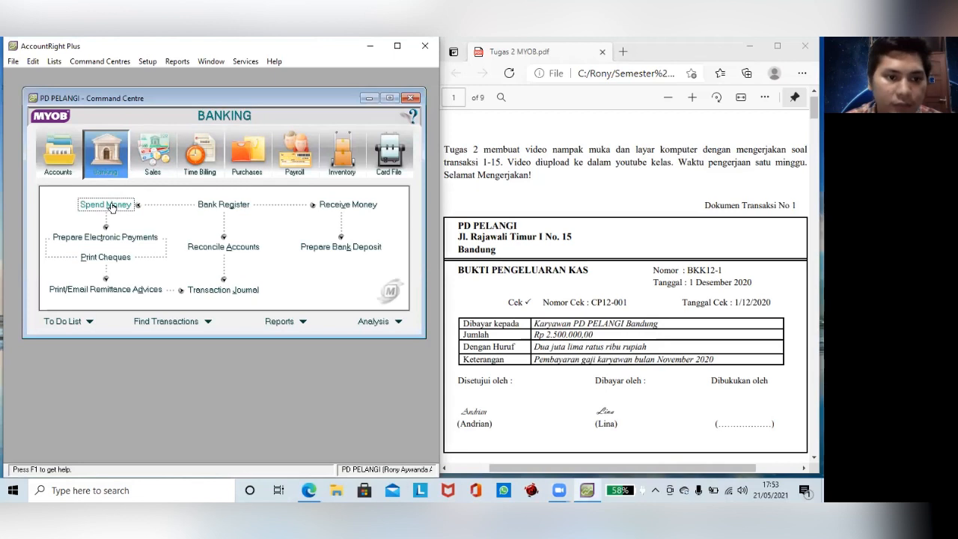
click(108, 205)
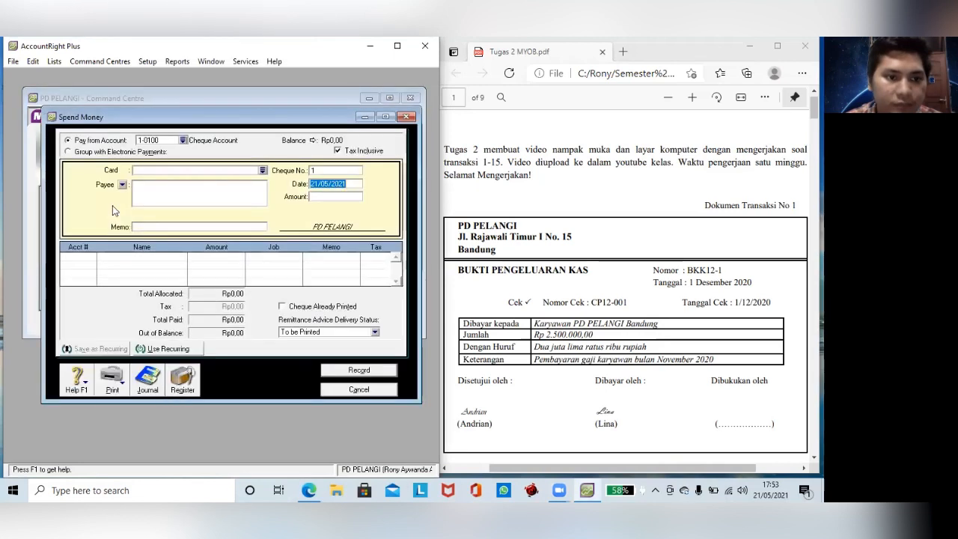
click(183, 141)
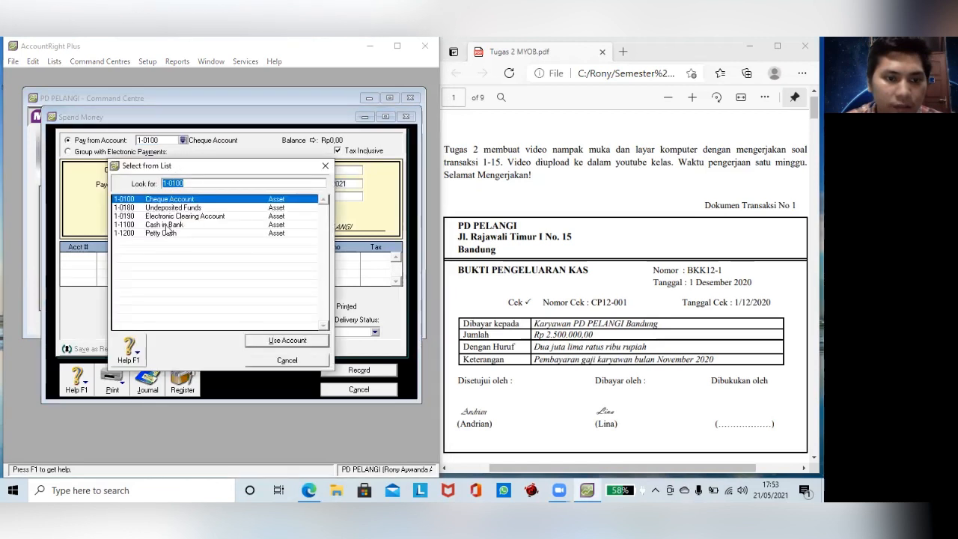
click(169, 224)
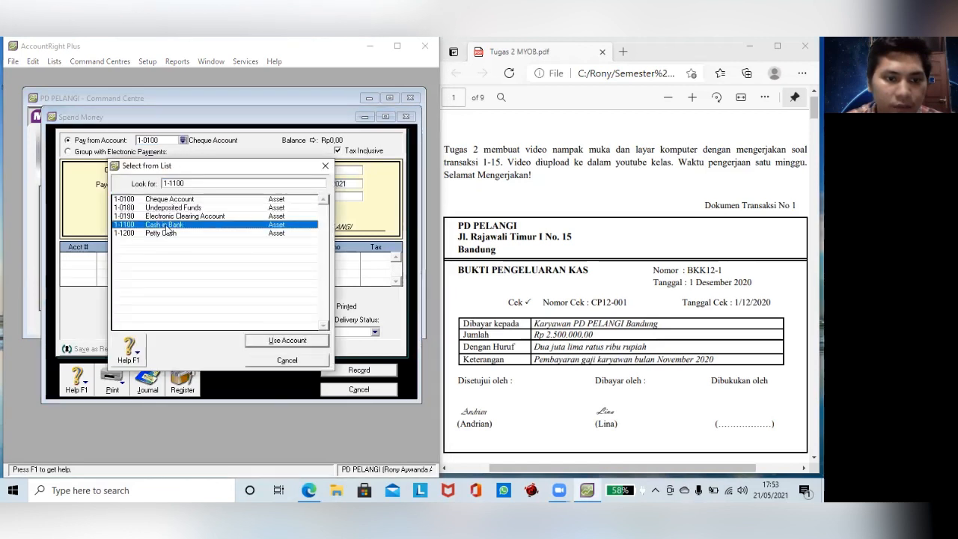
click(263, 341)
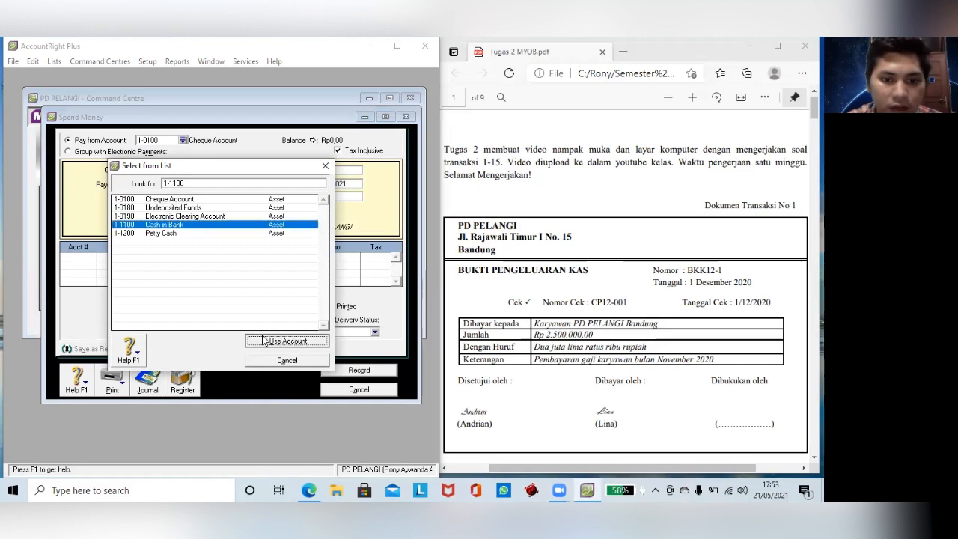
- Turn off Tax Inclusive for the payment and clear its statement text
click(338, 152)
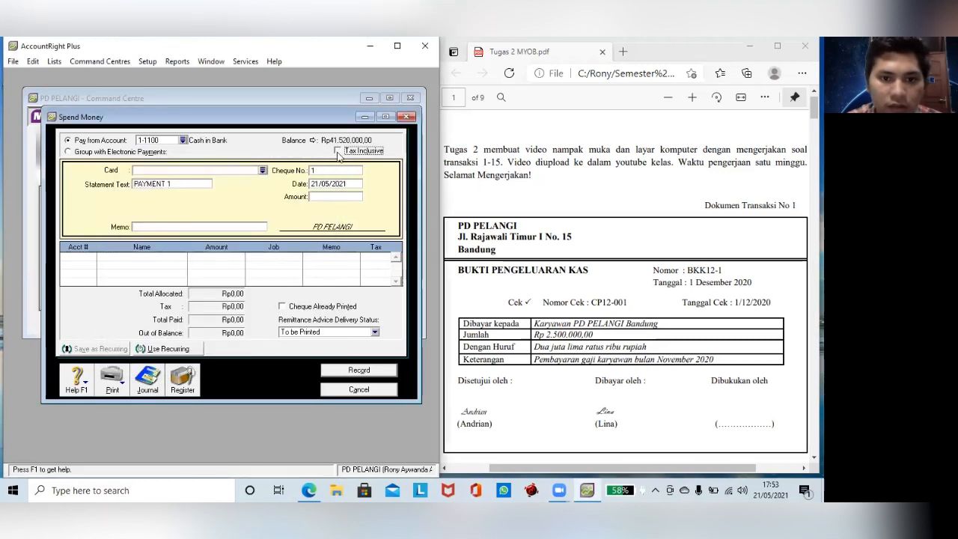
click(191, 179)
key(BackSpace)
- Set the payment's cheque number to BKK12-1 and its date to 01/12/2020
click(332, 170)
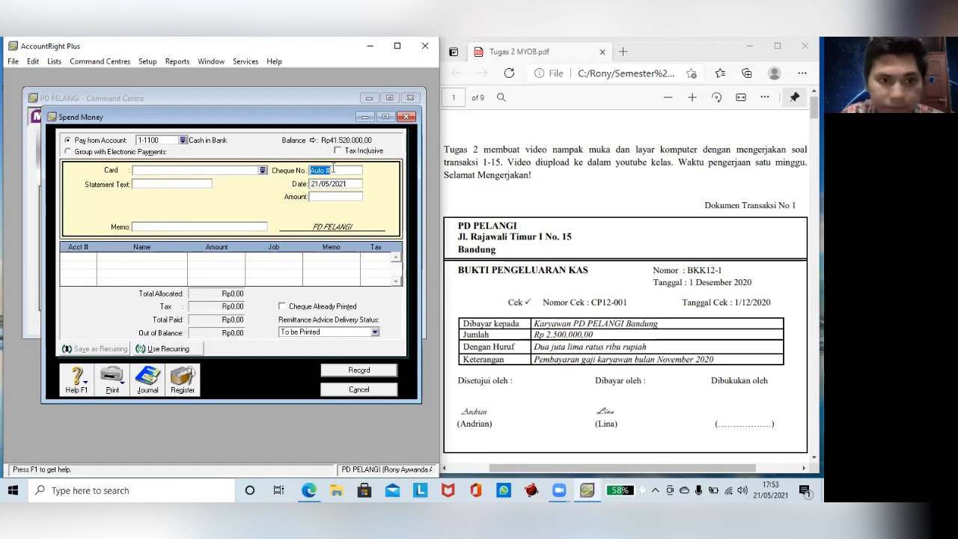
text(BKK12-1)
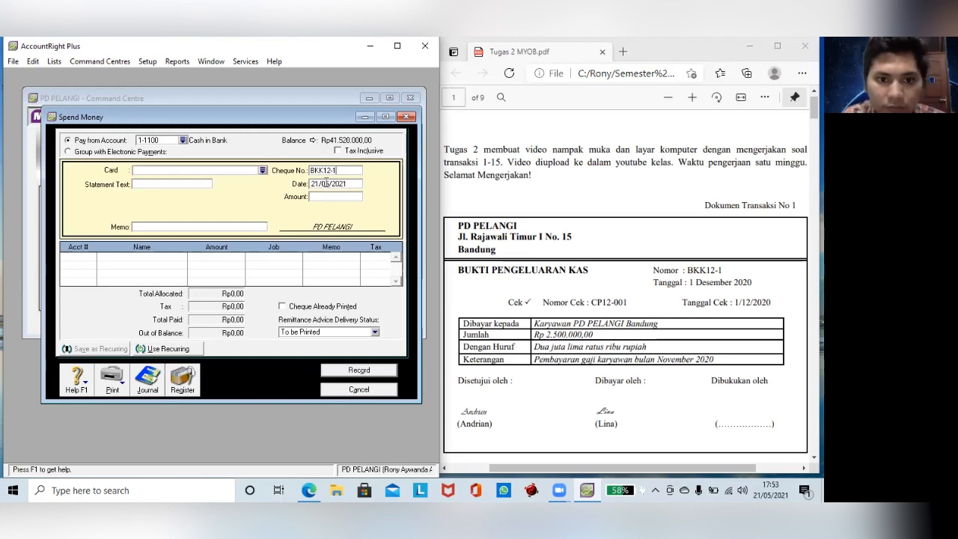
click(326, 184)
text(01)
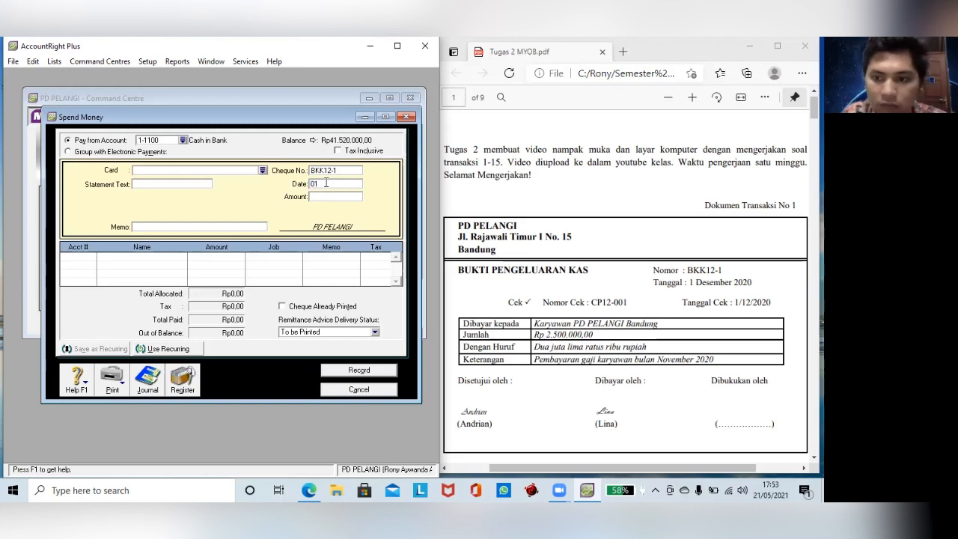
text(/12/2020)
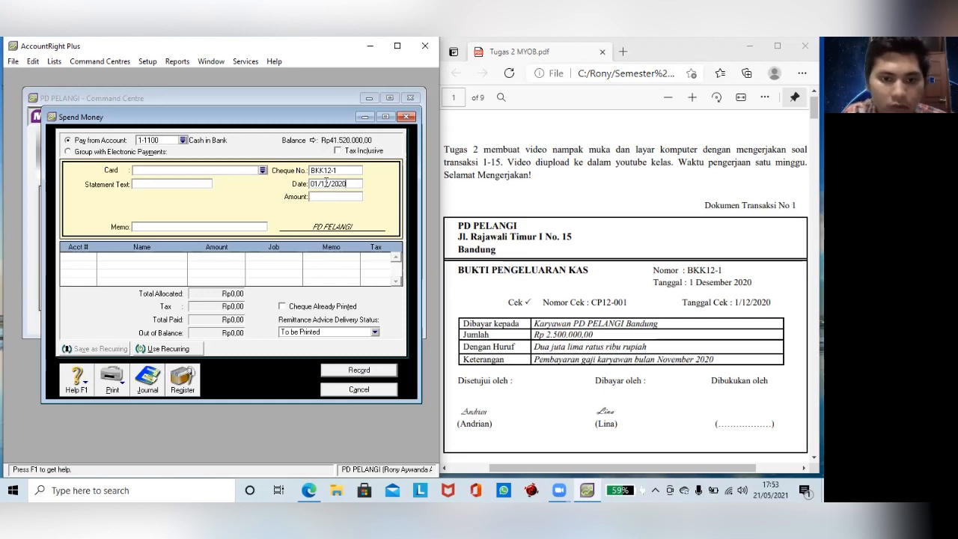
- Set the payment amount to Rp2.500.000 and enter the memo "Pembayaran gaji karyawan bulan nov 2020"
click(322, 197)
text(2500000)
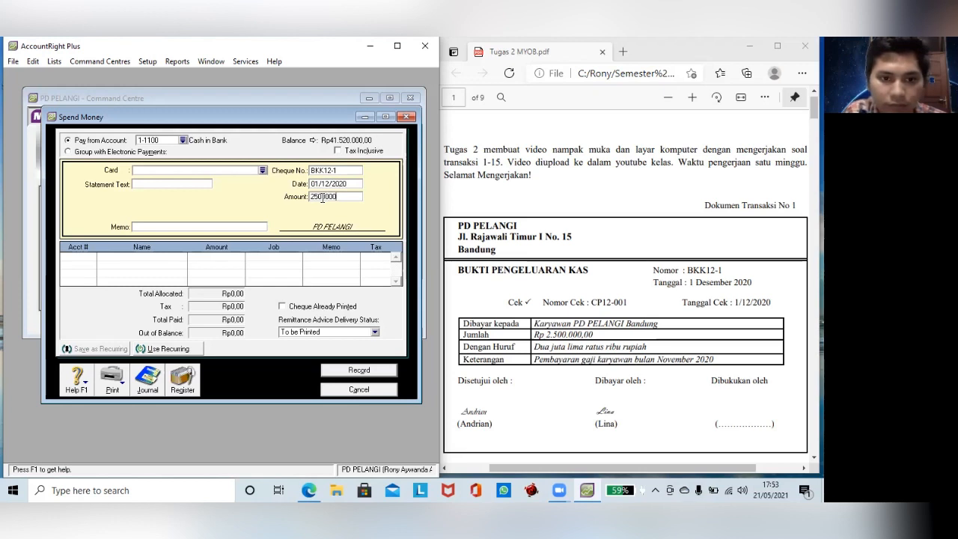
click(240, 228)
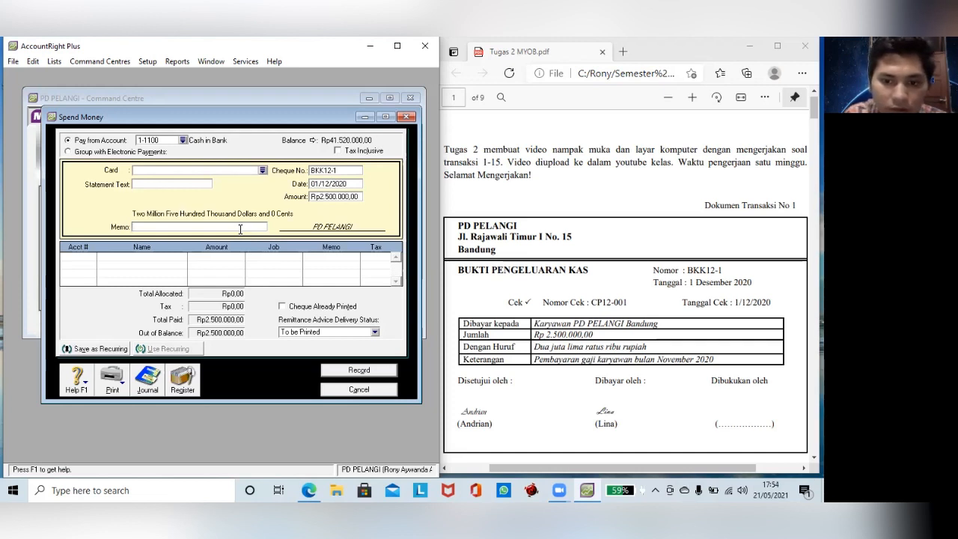
text(Pembayaran gaji karyawan bulan nov 2020)
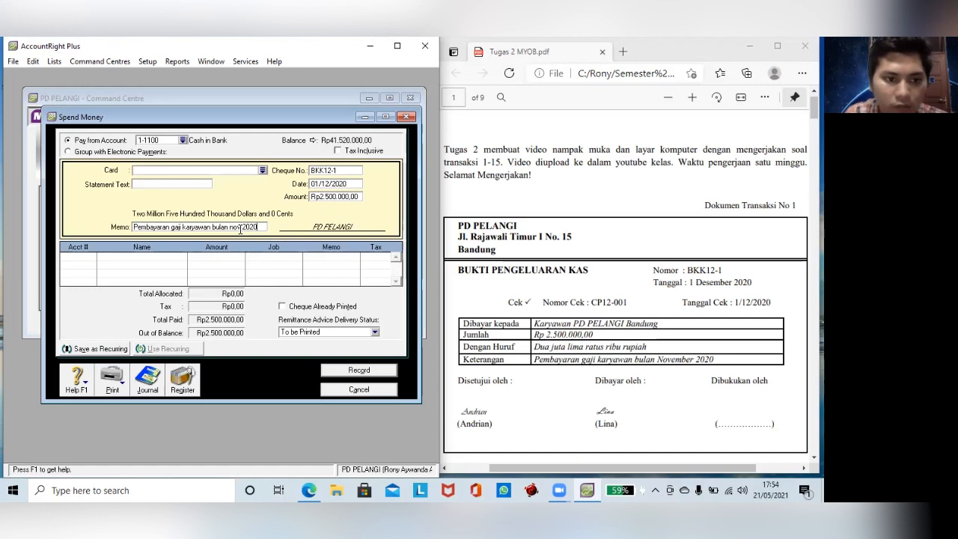
- Allocate the full payment amount to account 2-1200 Expense Payable
click(91, 260)
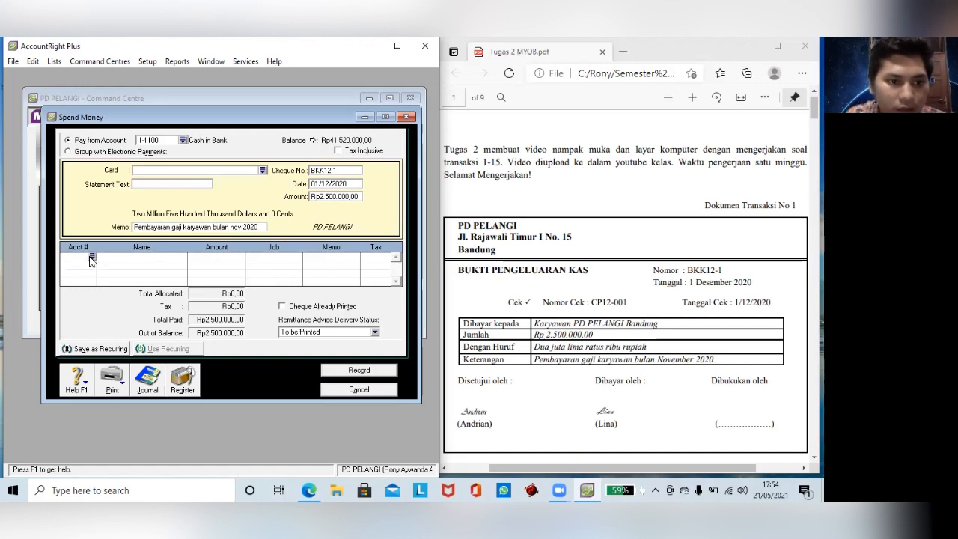
text(6)
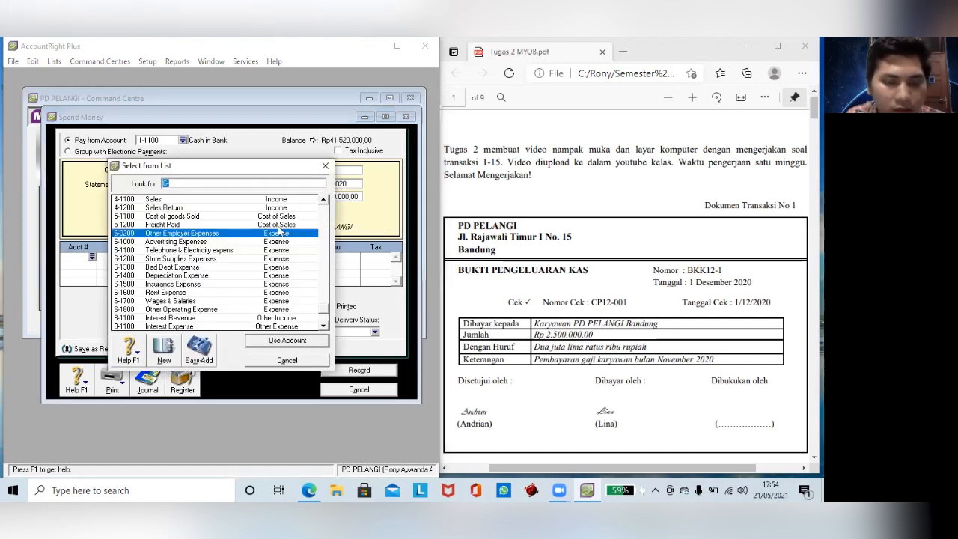
scroll(324, 199, up, 4)
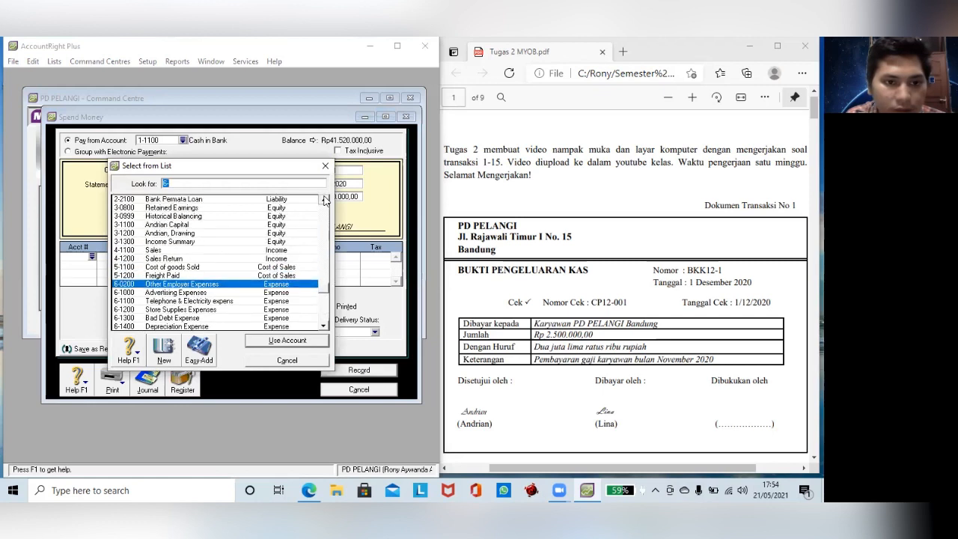
scroll(324, 200, up, 3)
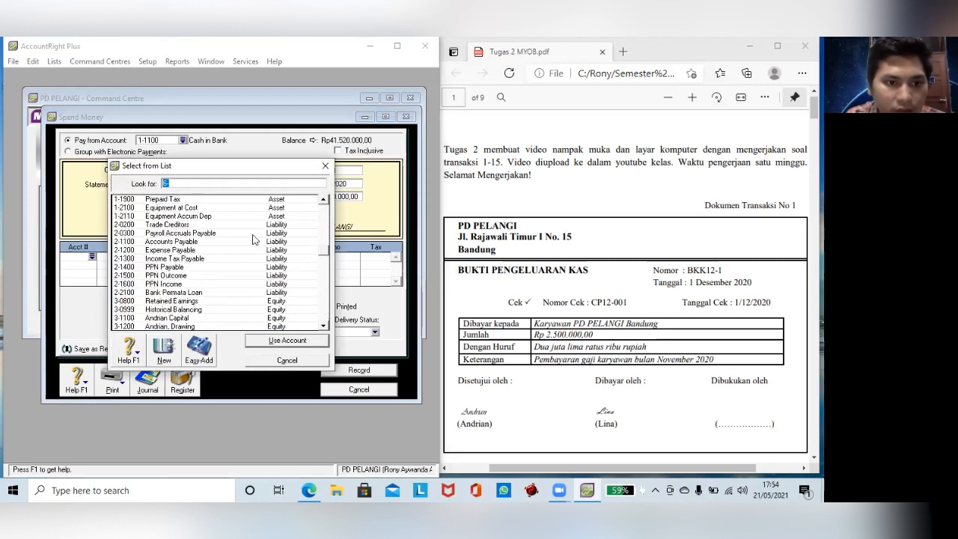
click(169, 250)
click(262, 342)
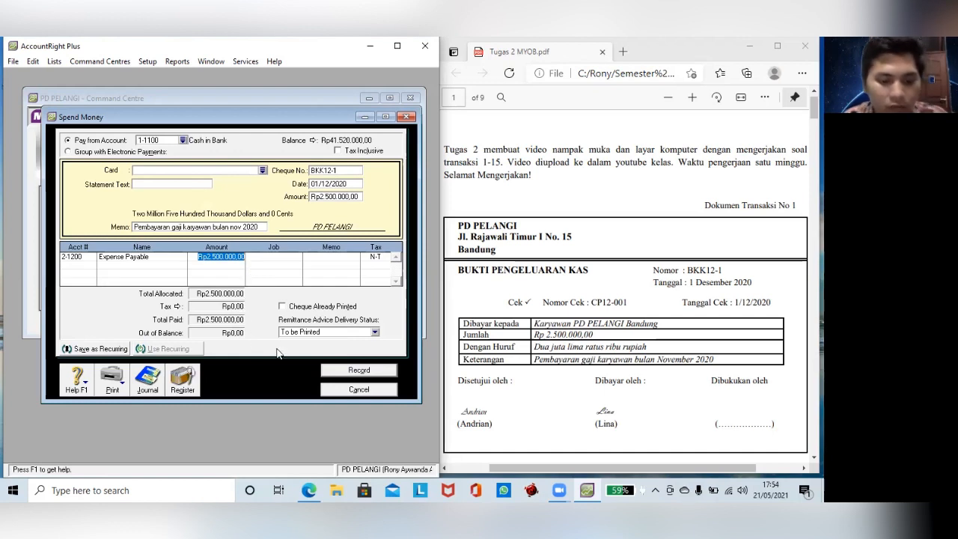
- Review the recap of the salary payment's journal entries and record the transaction
key(ctrl+r)
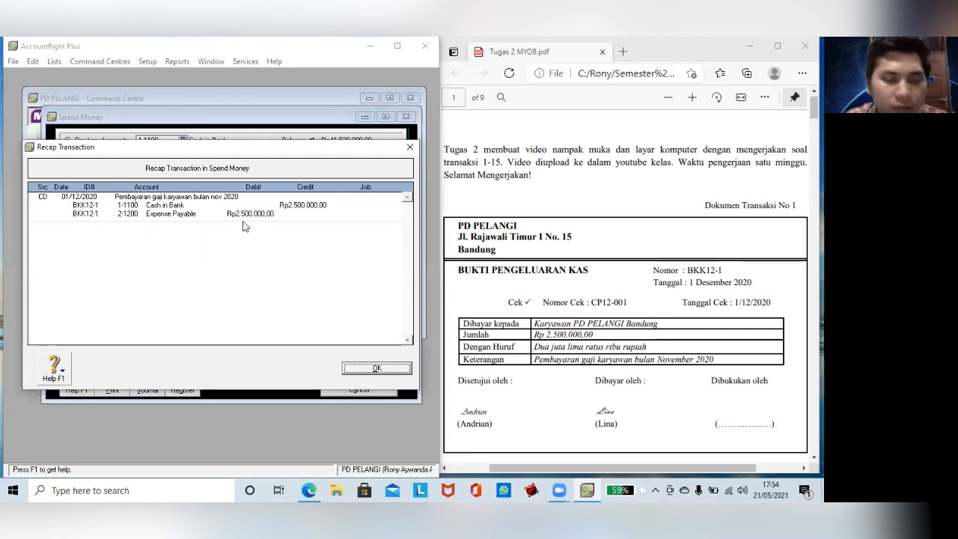
click(354, 370)
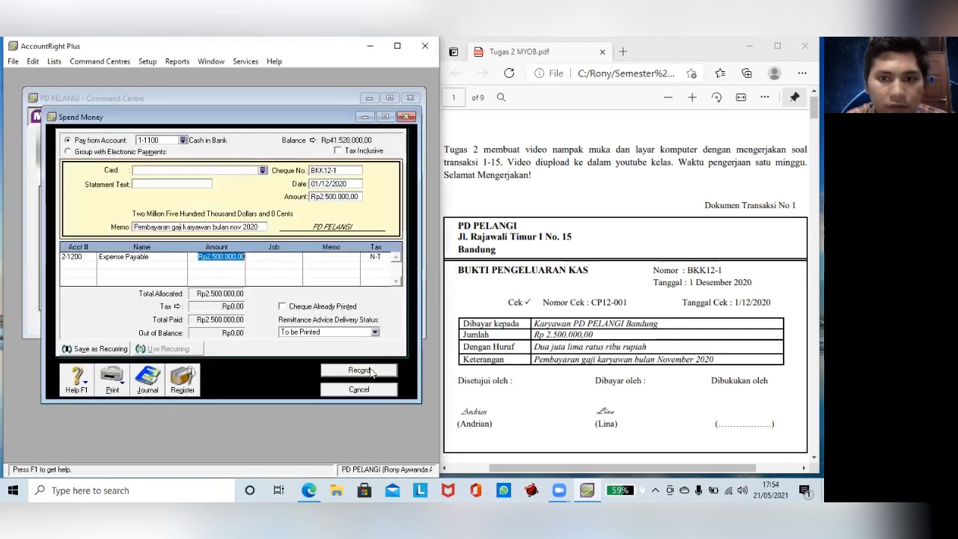
click(359, 370)
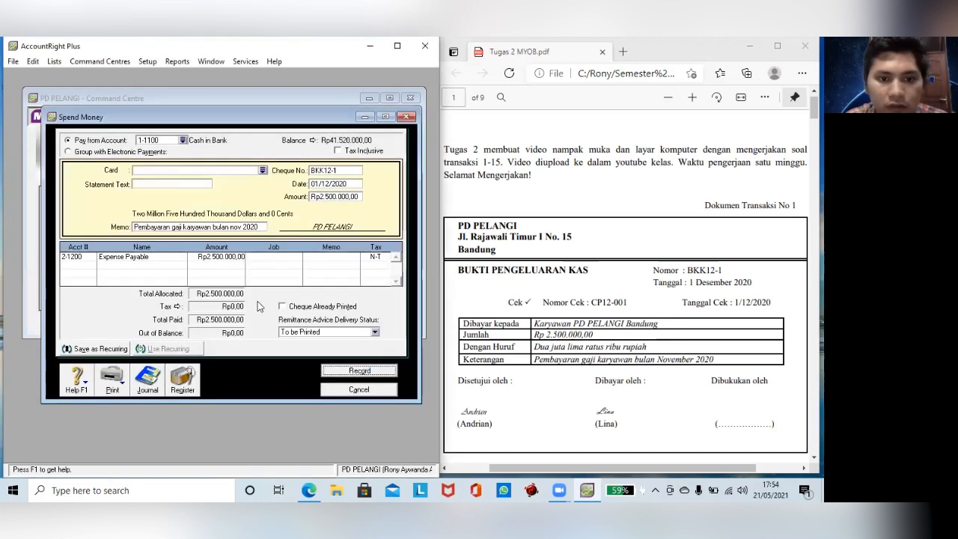
click(232, 306)
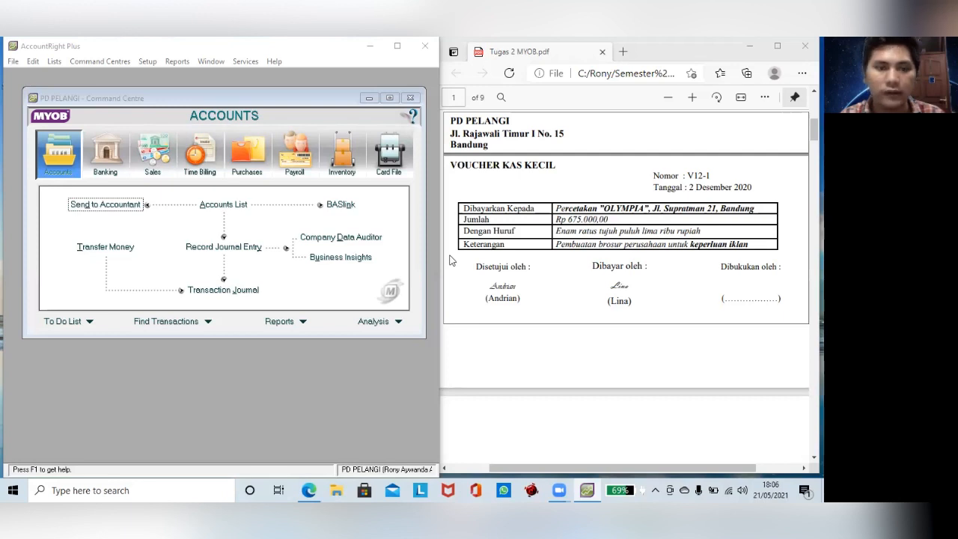
- Start a new Spend Money transaction paid from account 1-1200 Petty Cash, with Tax Inclusive turned off
click(118, 164)
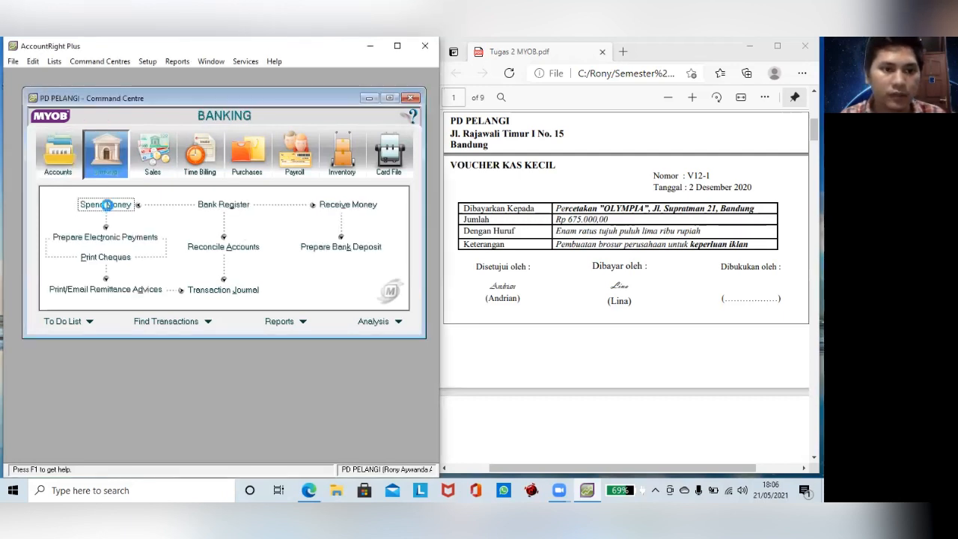
click(107, 205)
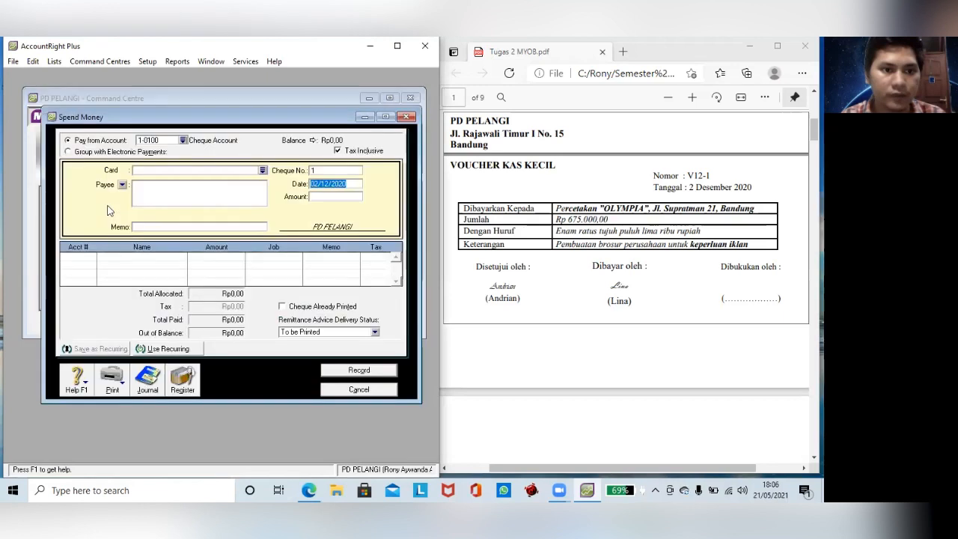
click(183, 140)
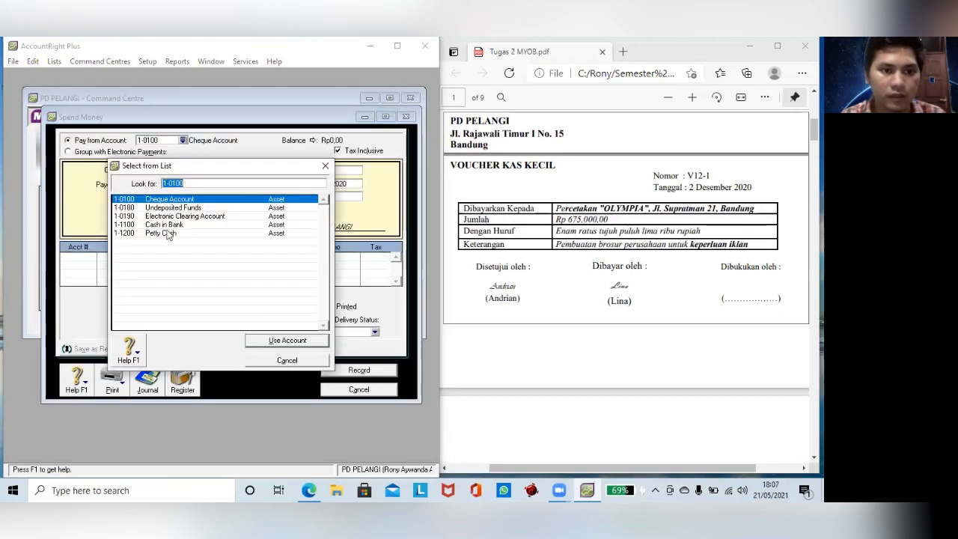
double_click(161, 233)
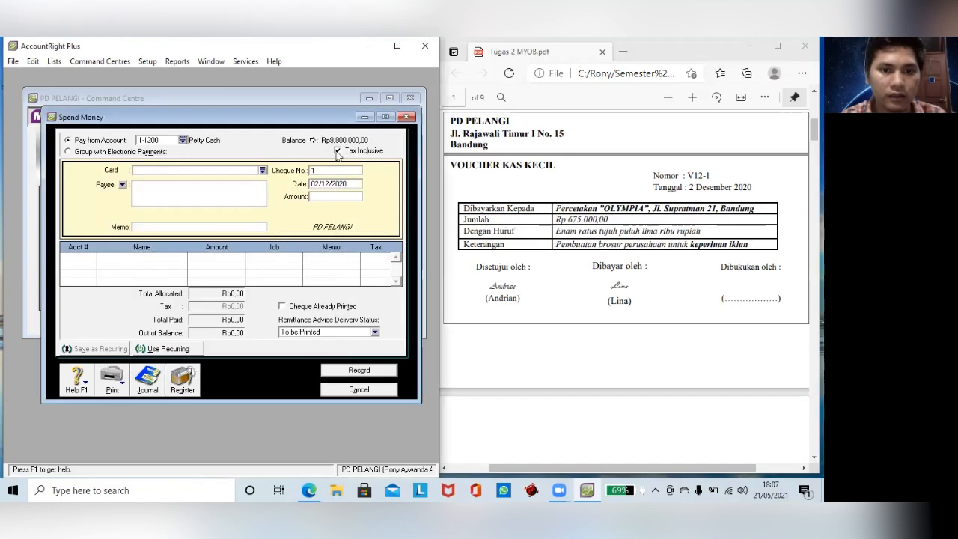
click(337, 151)
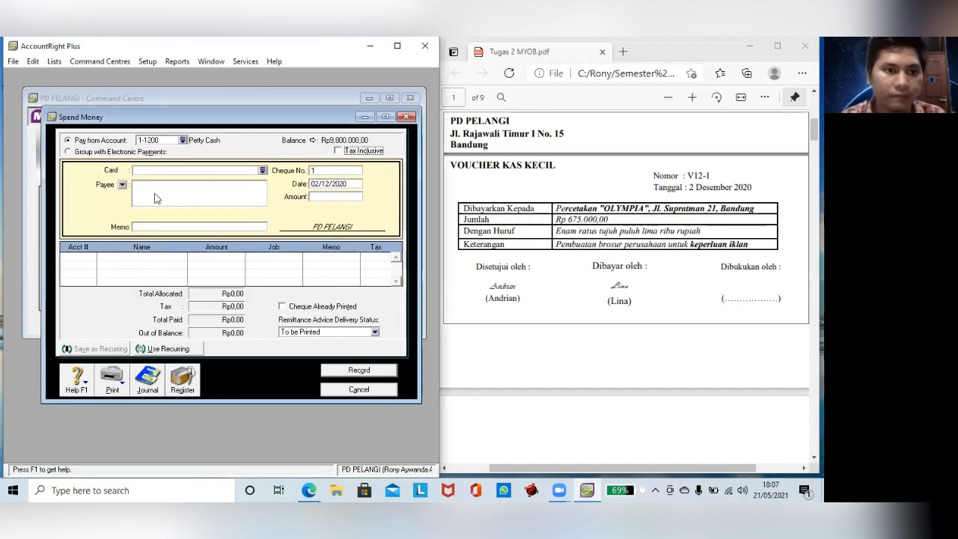
- Set the petty cash payment's cheque number to V12-1
click(325, 171)
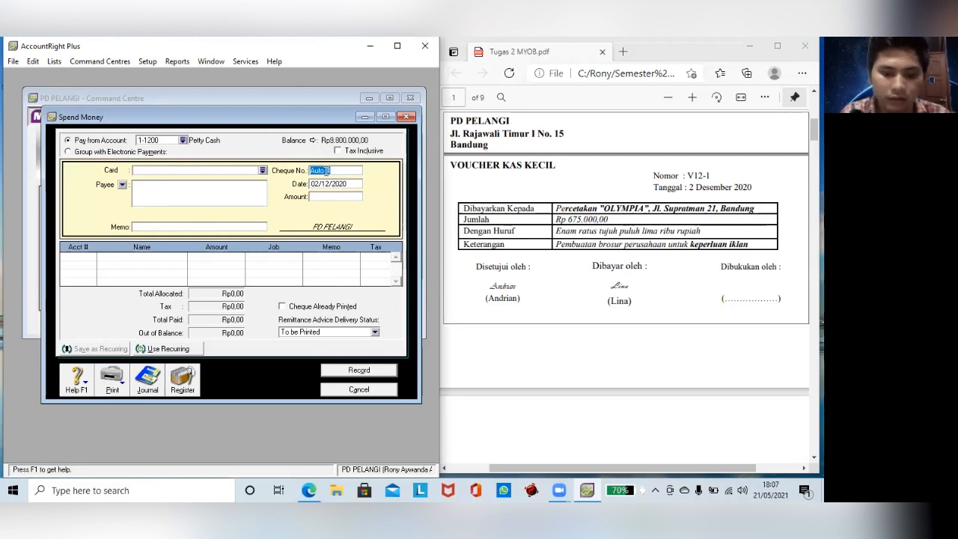
text(V12)
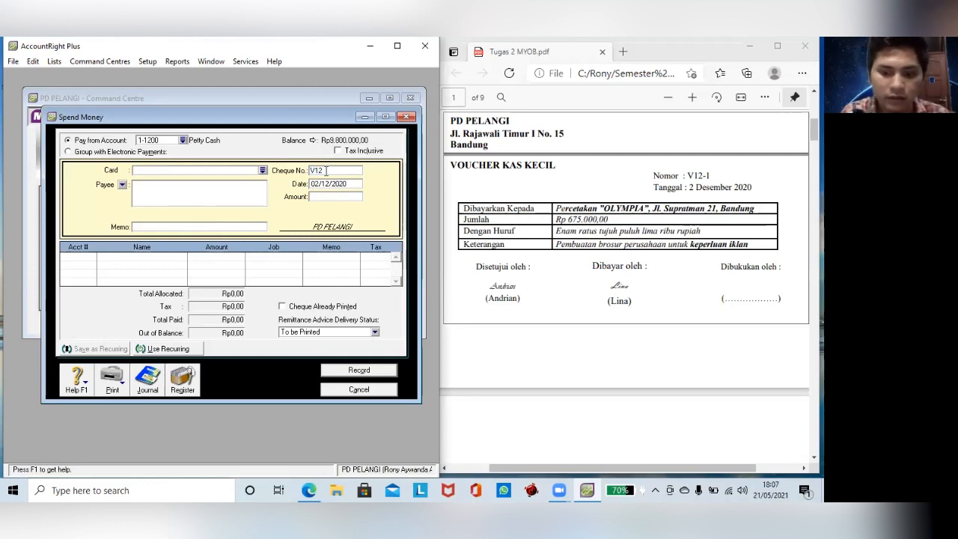
text(-)
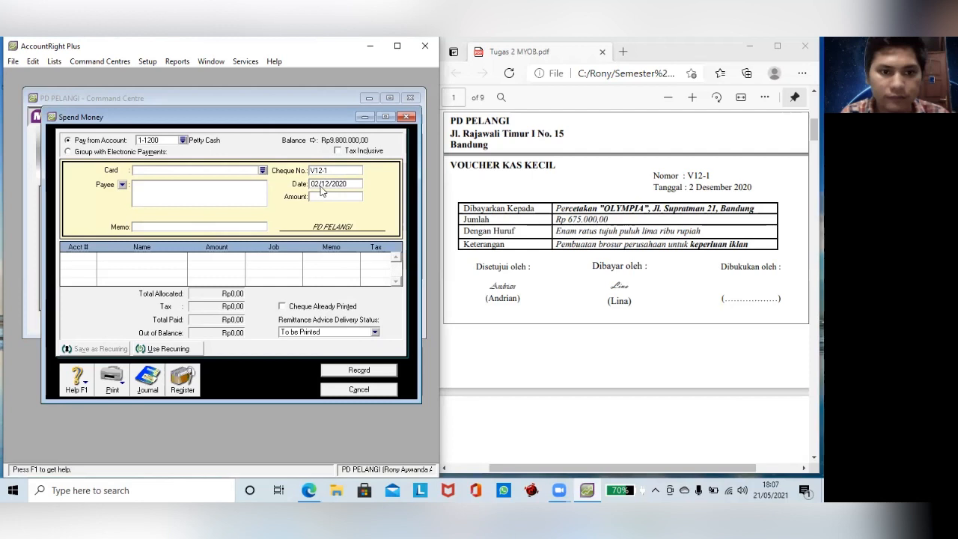
text(1)
key(Tab)
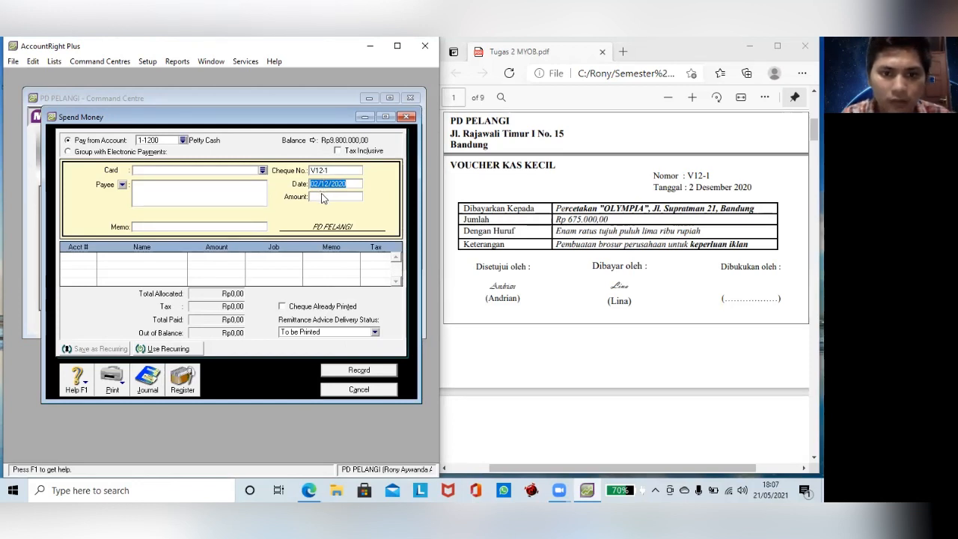
- Set the petty cash payment's amount to Rp675.000 and enter the memo "Pembuatan Brosur"
click(322, 196)
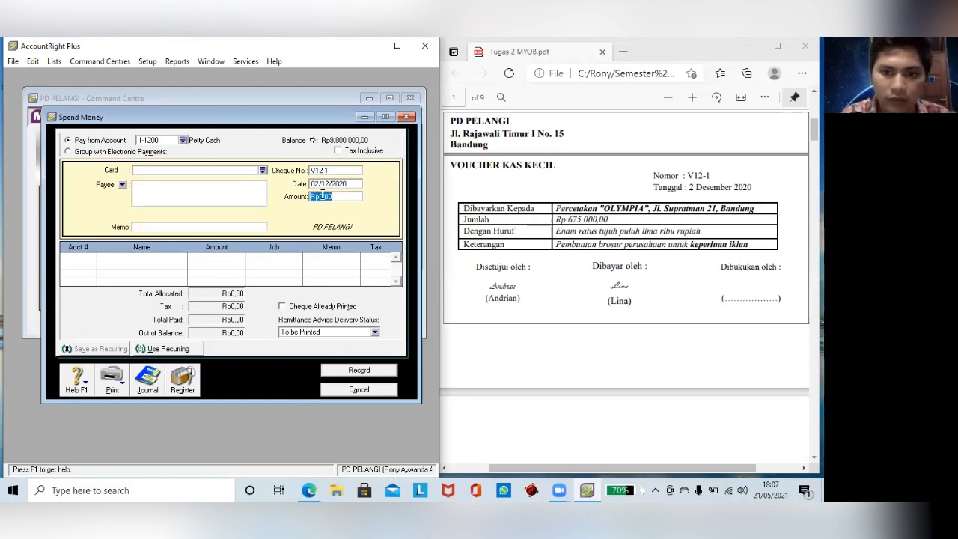
text(67)
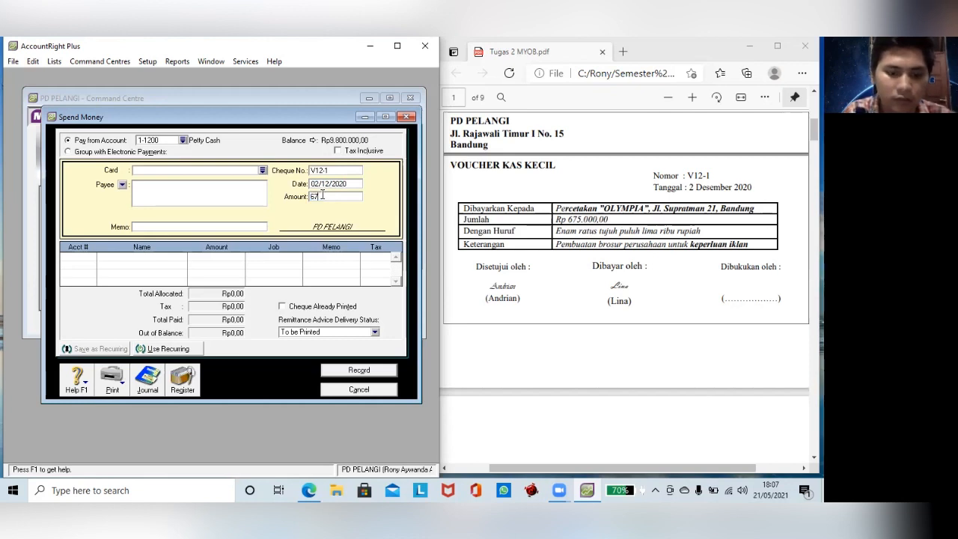
text(5000)
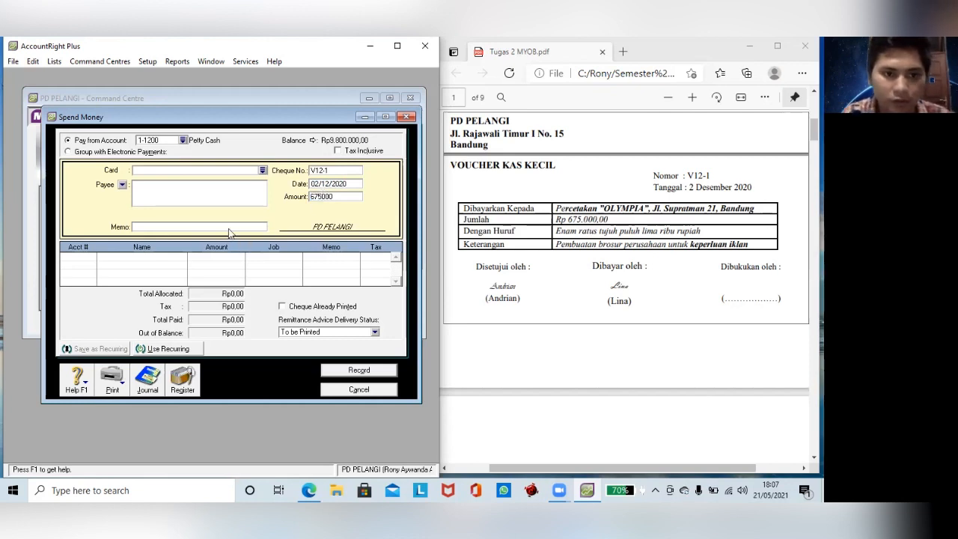
click(228, 227)
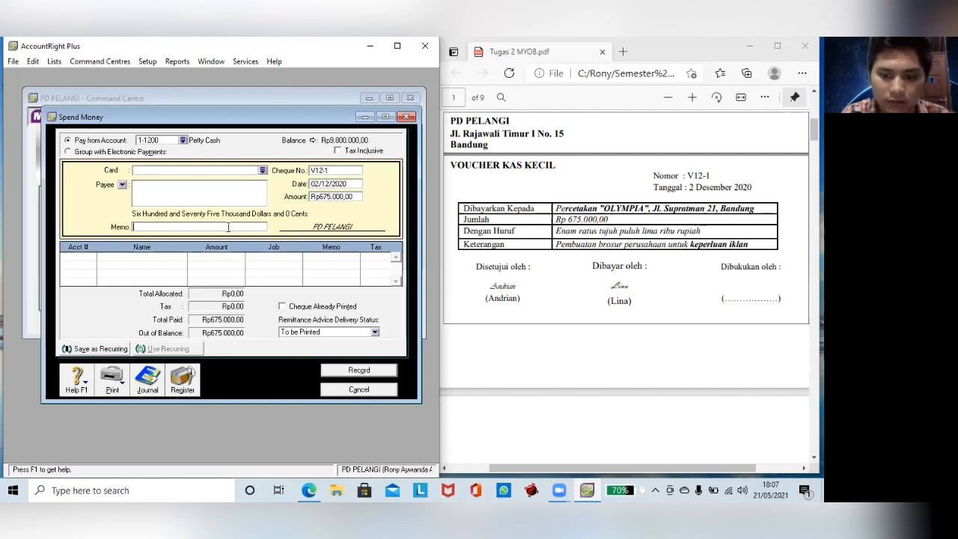
text(Pembuatan Brosur)
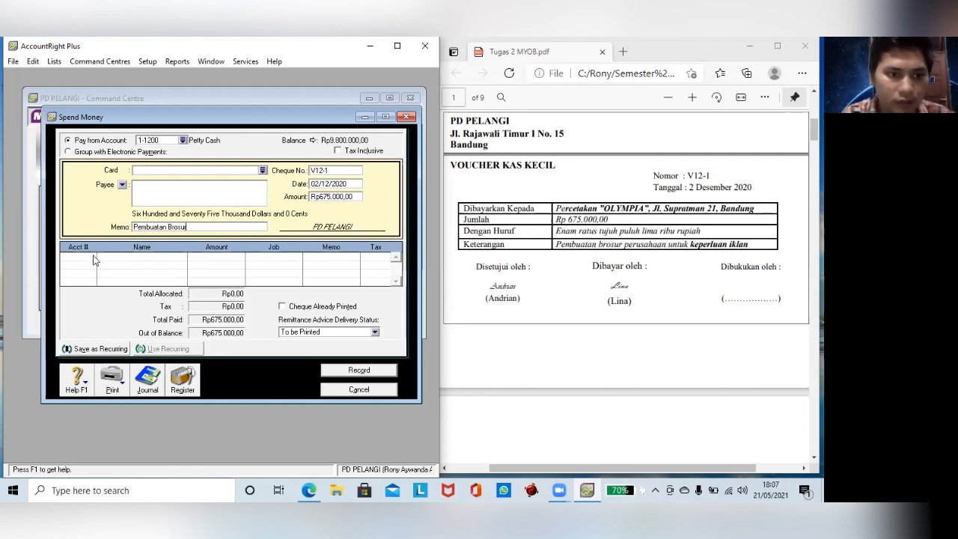
- Allocate the full brochure payment to account 6-1000 Advertising Expenses and record the transaction
click(92, 259)
text(6)
click(162, 243)
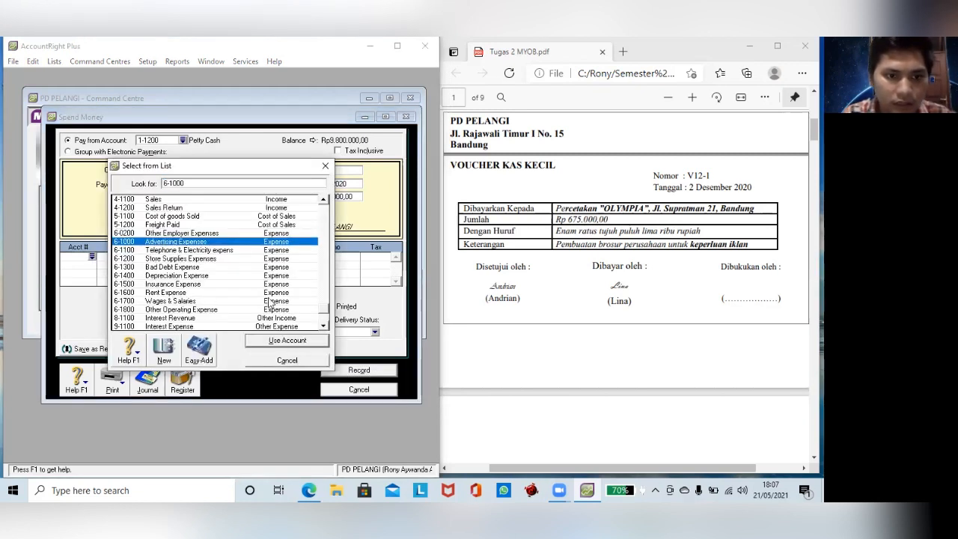
click(276, 341)
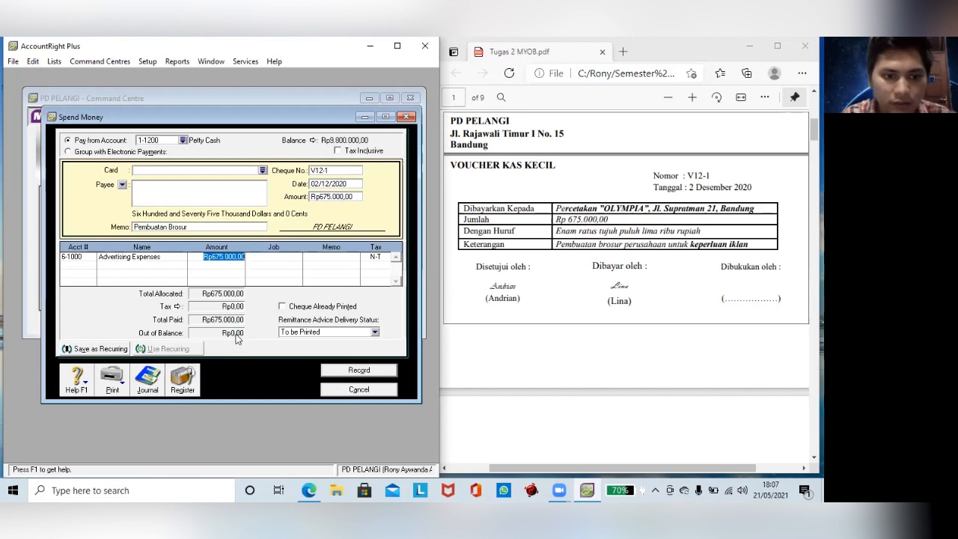
click(337, 372)
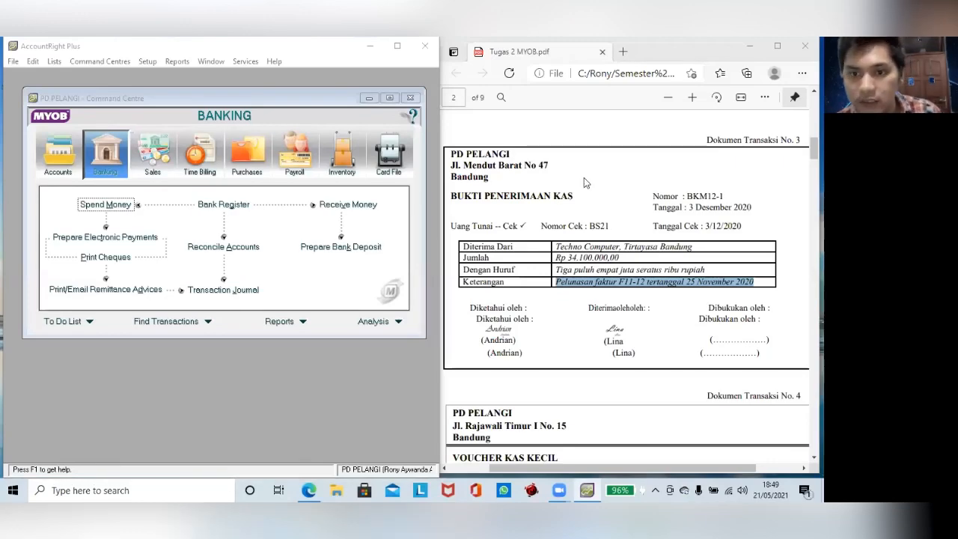
- Check the BUKTI PENERIMAAN KAS document for transaction 3 and start a Receive Payments entry for customer Techno Computer
click(574, 200)
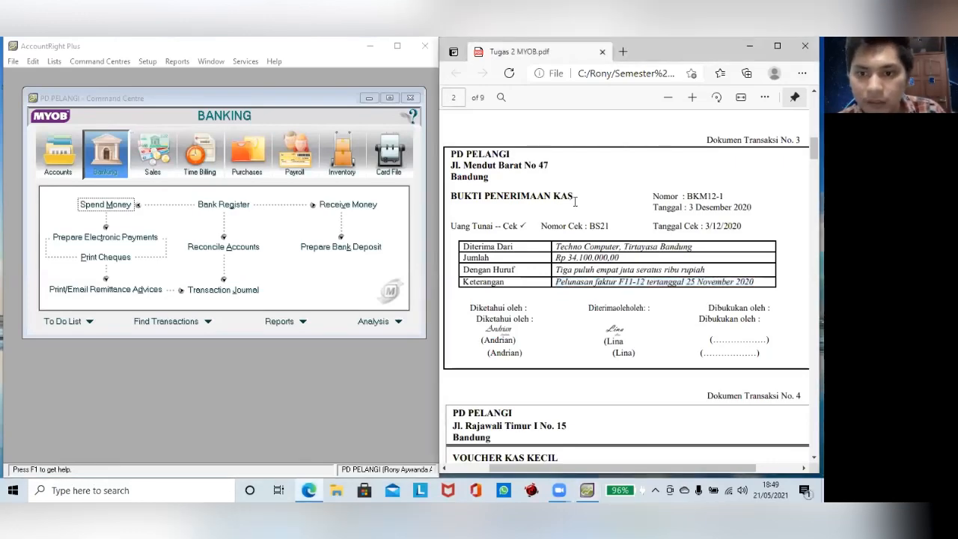
drag(561, 229, 491, 210)
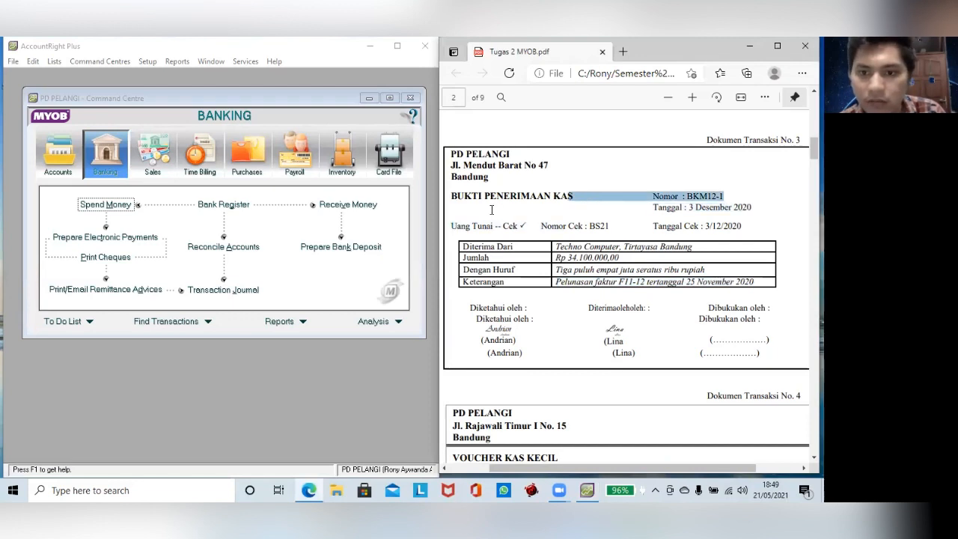
click(159, 150)
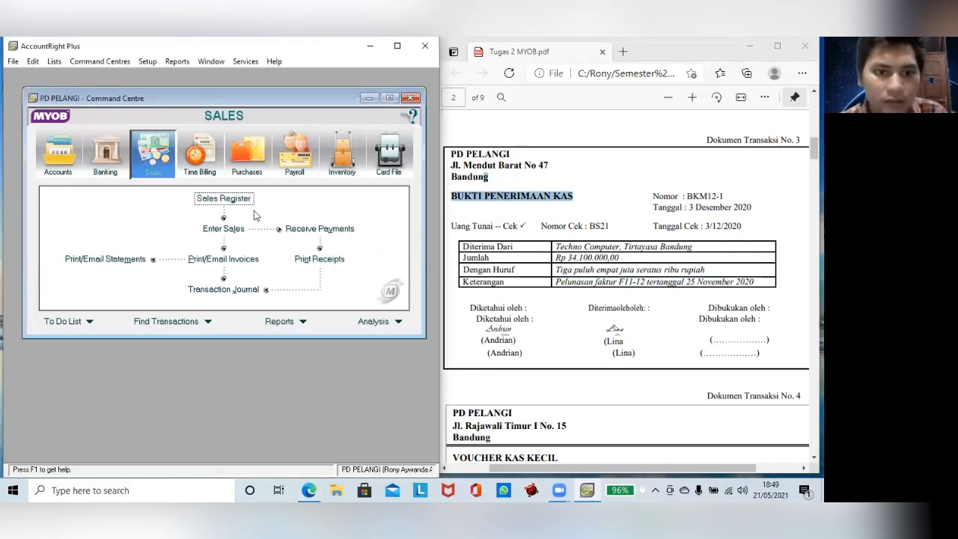
click(291, 231)
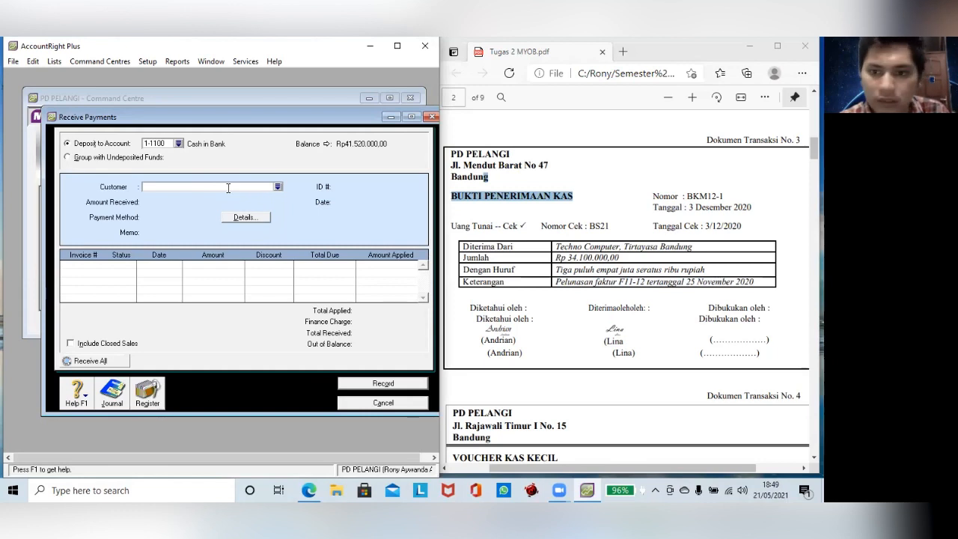
text(Techno Computer)
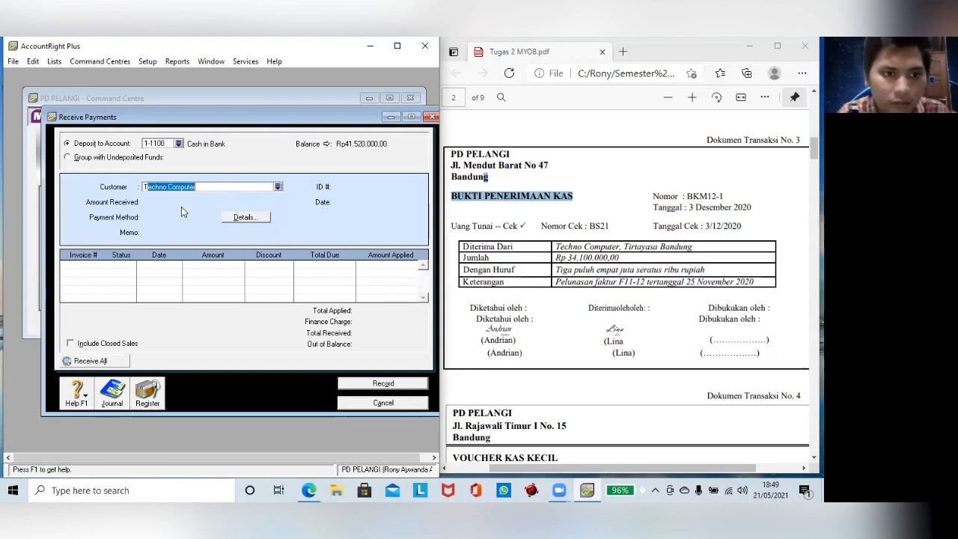
key(Tab)
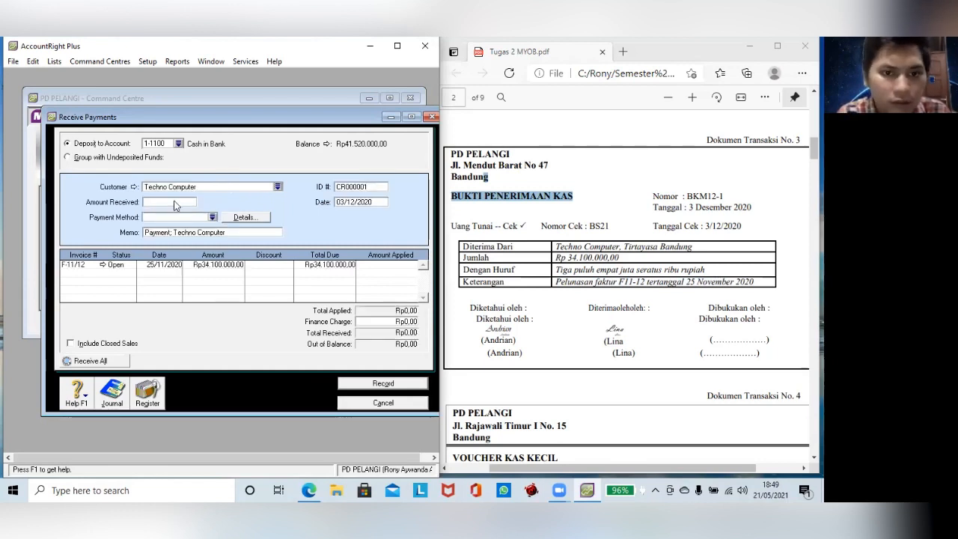
- Set the customer receipt's ID number to BKM12-1 and its date to 3/12/2020
click(350, 185)
text(BKM12-1)
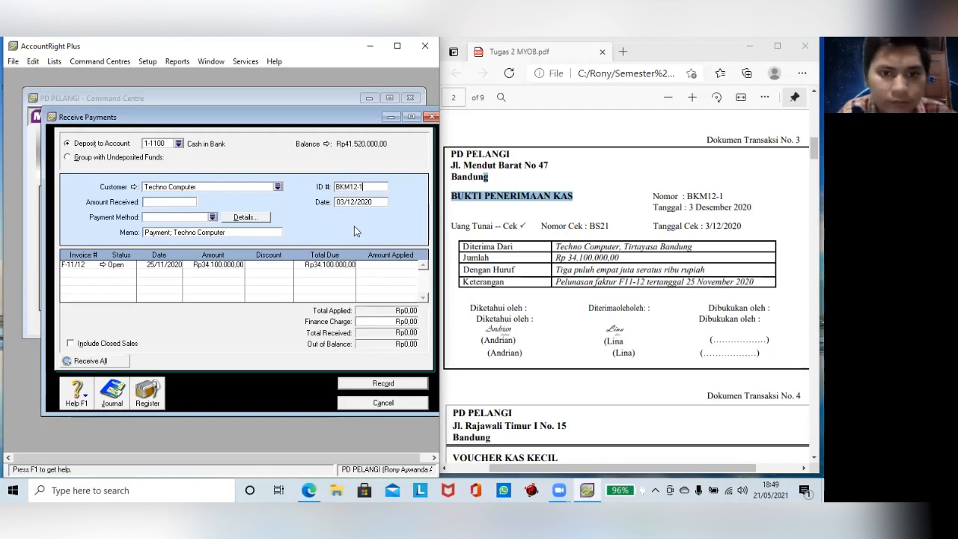
click(342, 202)
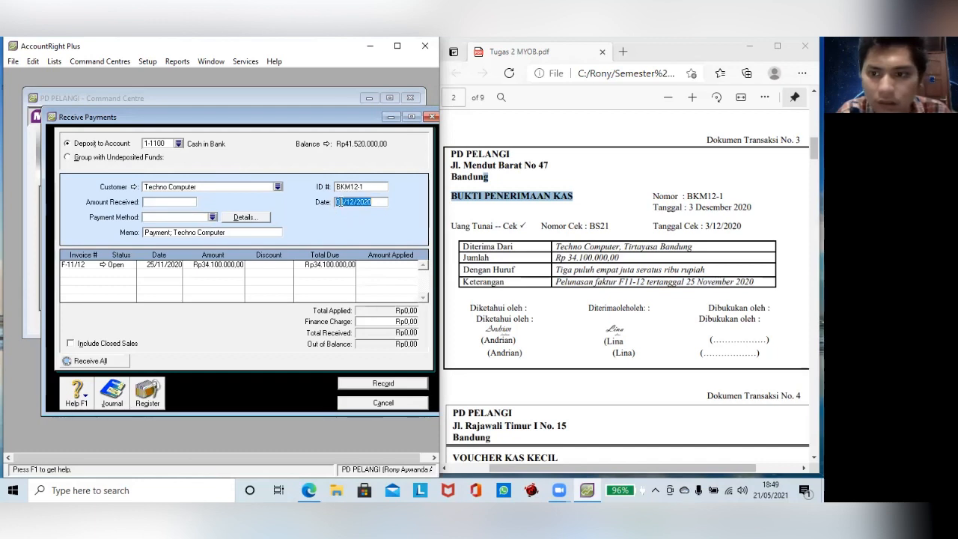
text(3/12/2020)
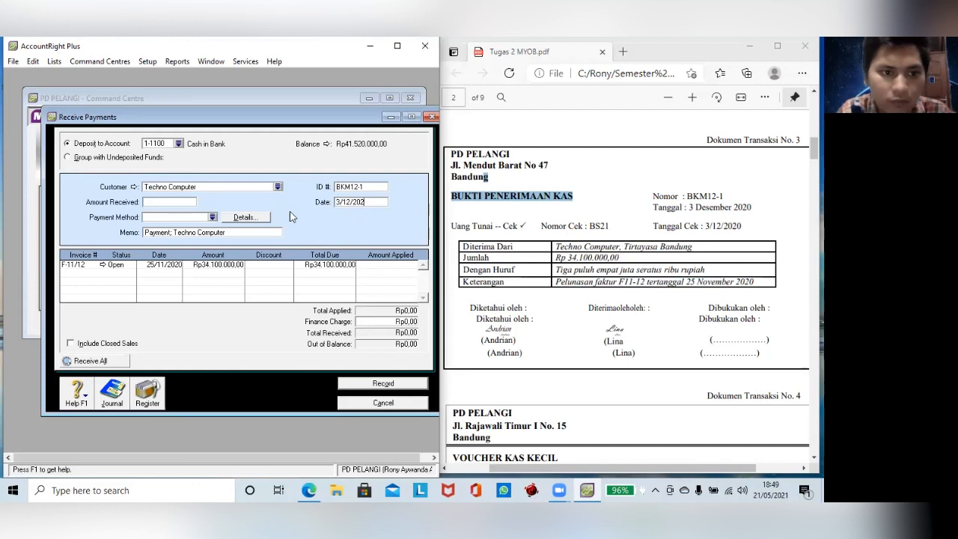
- Set the amount received to Rp34.100.000 and the payment method to Cheque
click(167, 204)
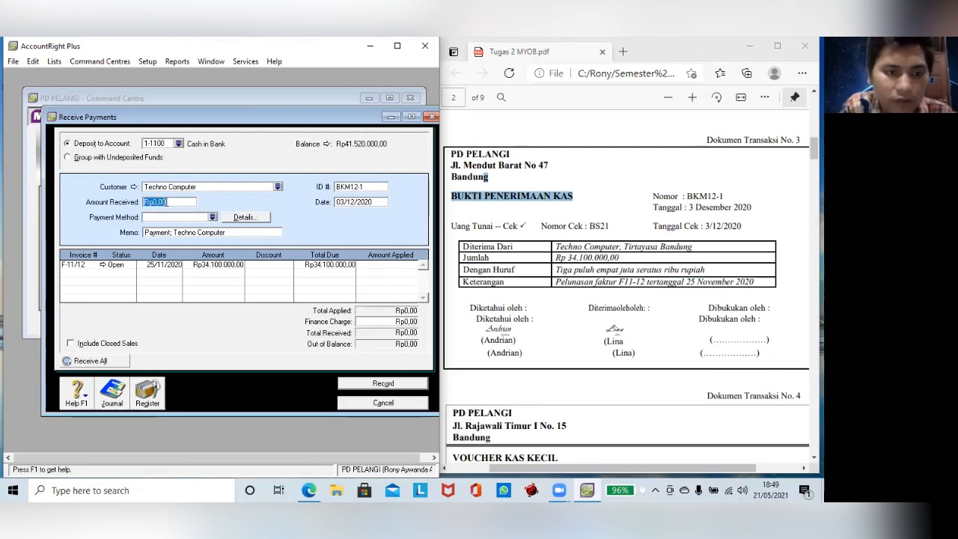
text(341)
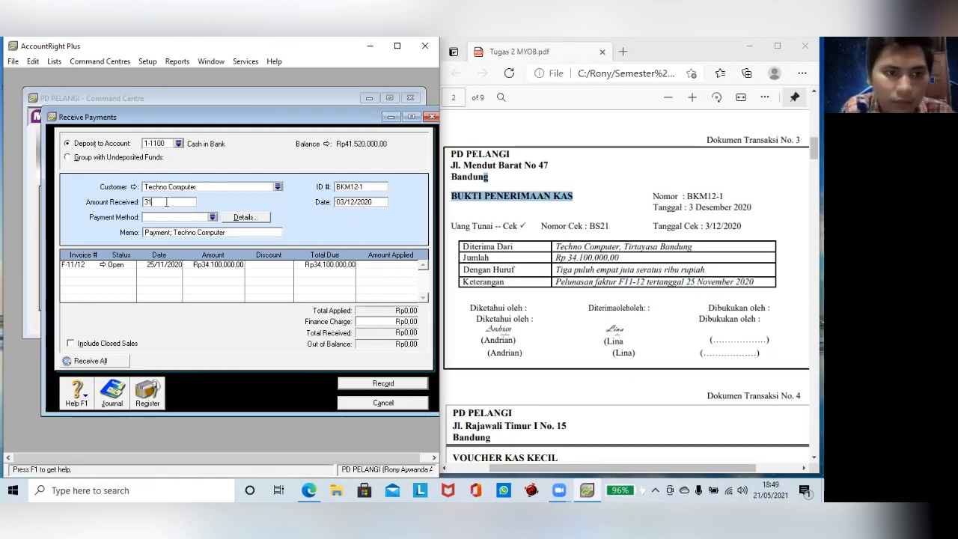
text(00000)
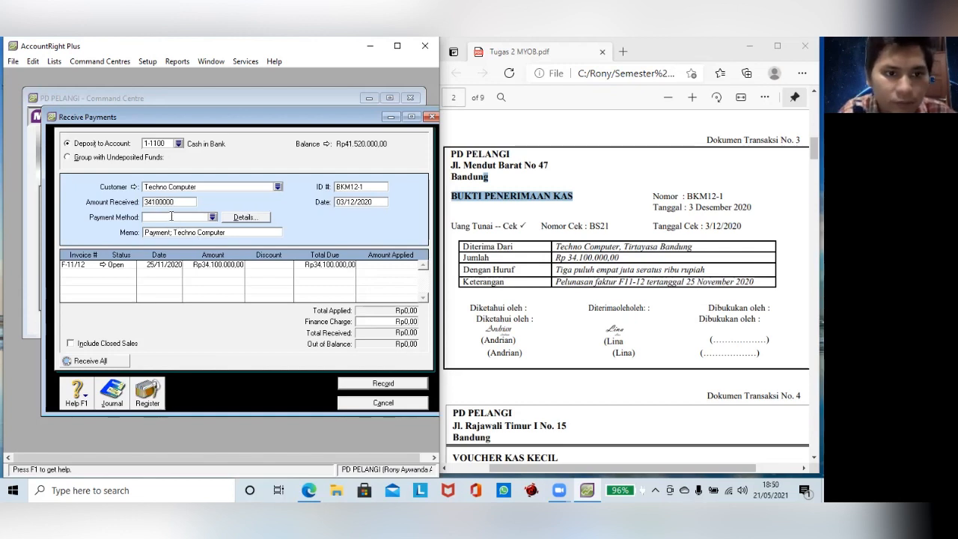
click(171, 216)
text(Cheque)
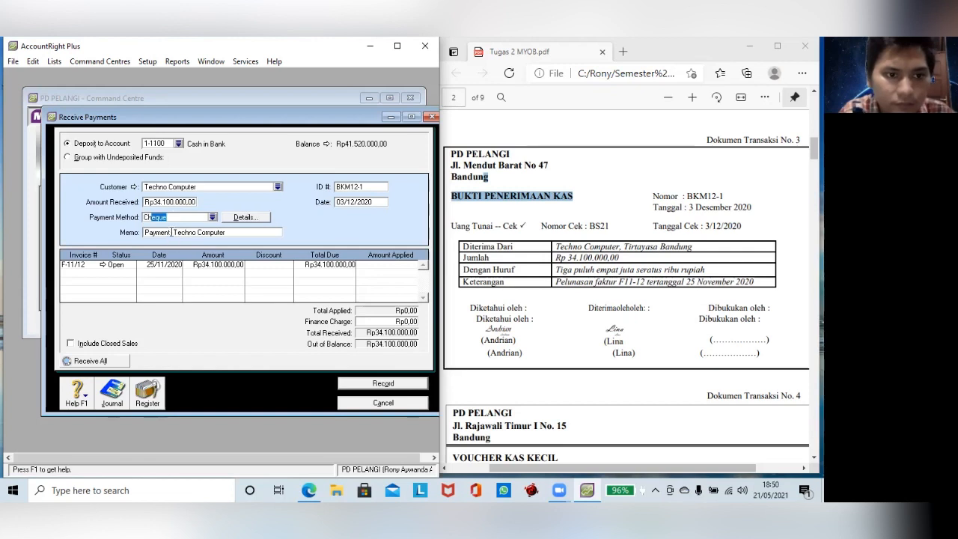
key(Tab)
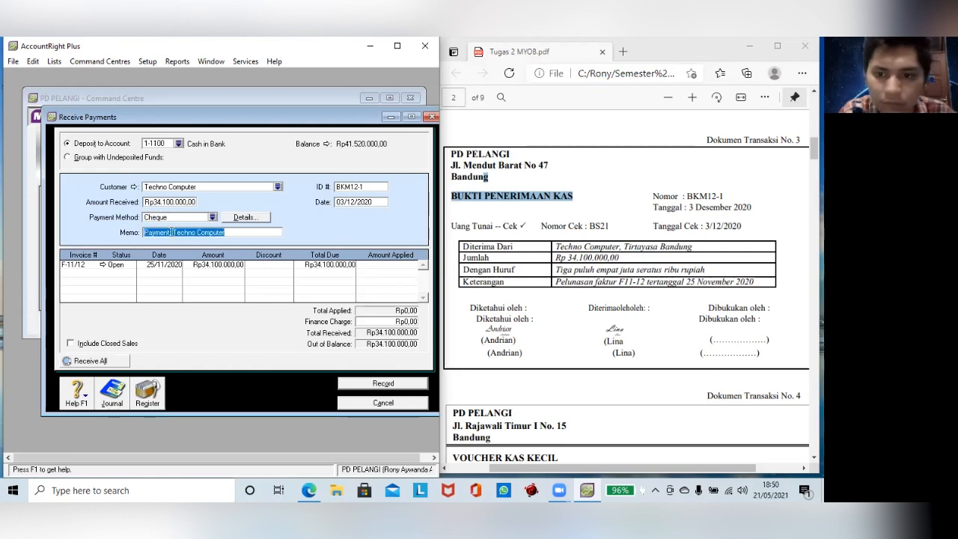
- Replace the receipt's memo with "Pelunasan Faktur F11-12"
text(Pelunasan Fa)
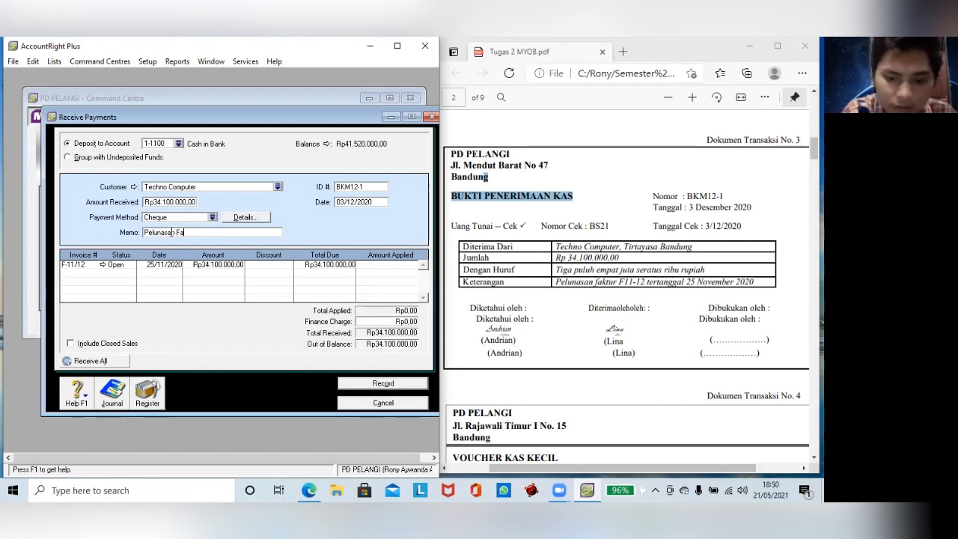
text(ktur F11)
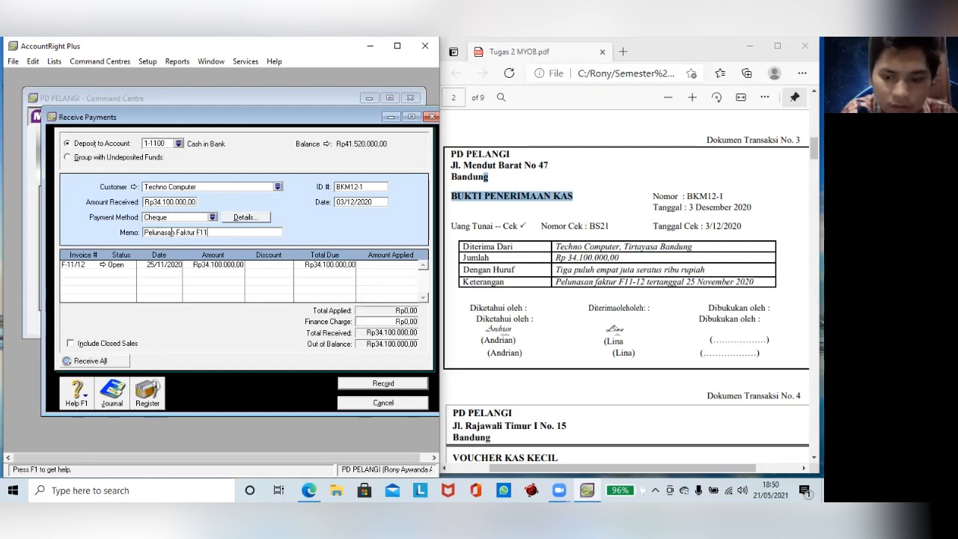
text(-12)
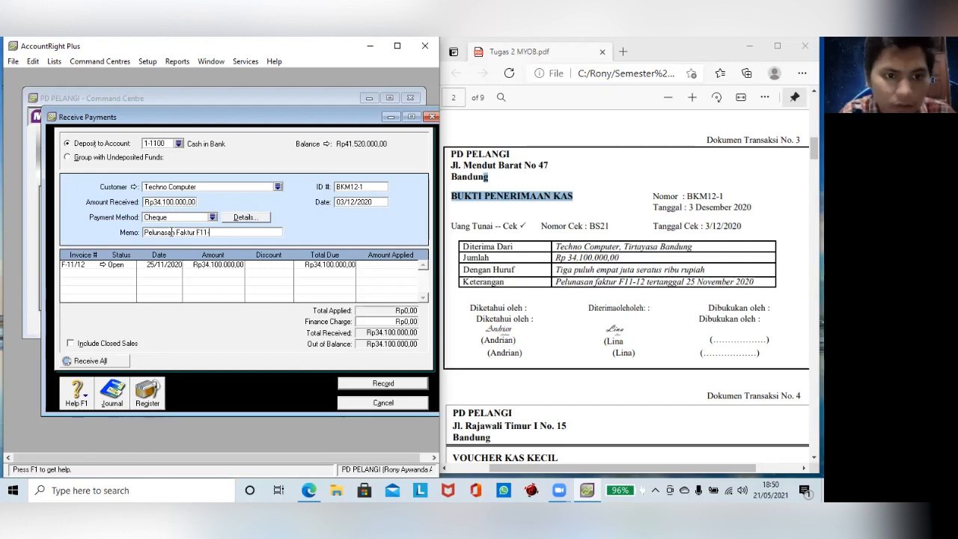
- Apply the received amount to invoice F-11/12 and look up that invoice in Find Transactions
click(370, 267)
click(128, 270)
key(ctrl+f)
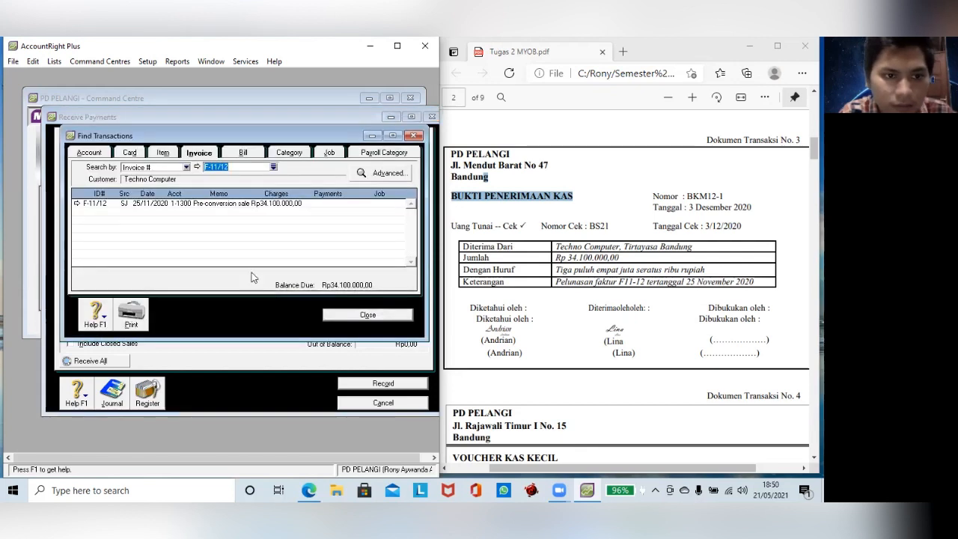
- Check the historical sale details of invoice F-11/12, close the lookup and record Techno Computer's receipt
double_click(192, 207)
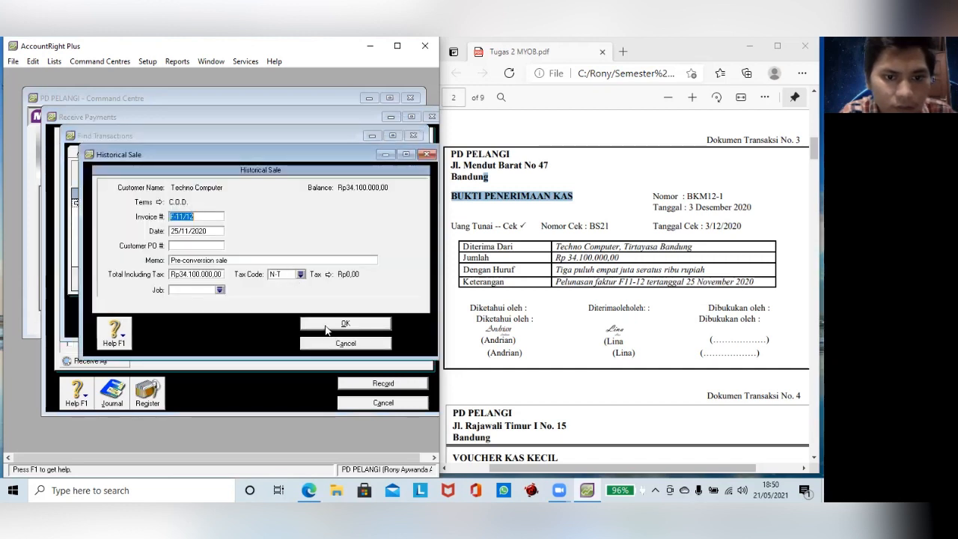
click(327, 327)
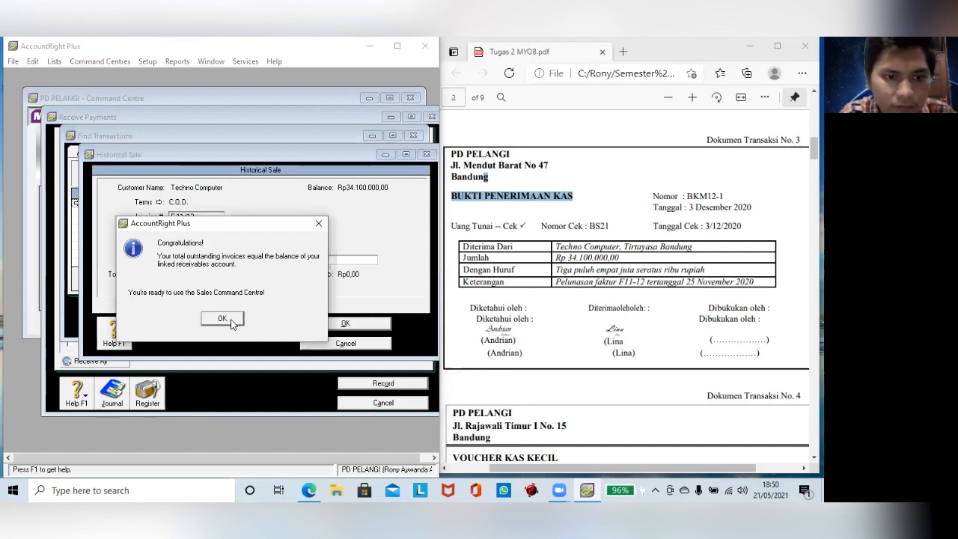
click(231, 322)
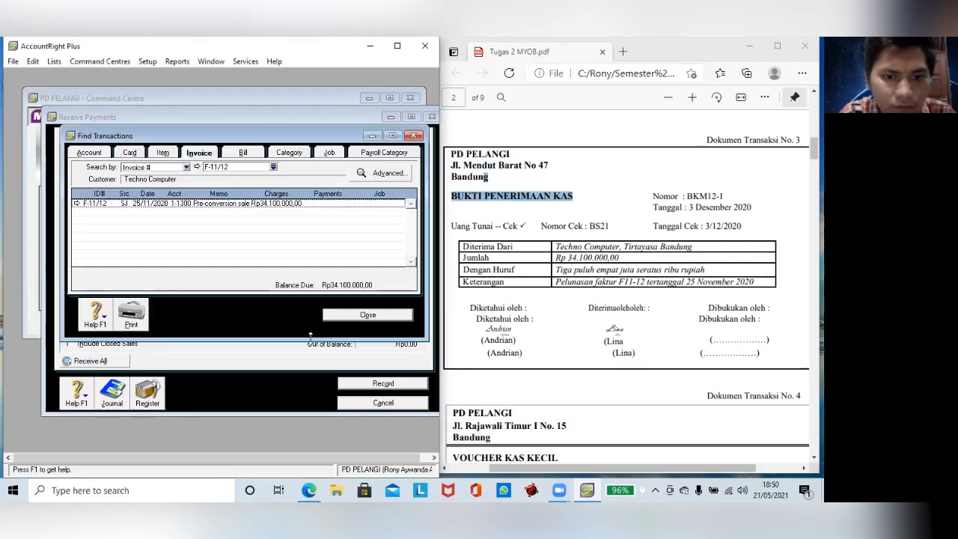
click(358, 315)
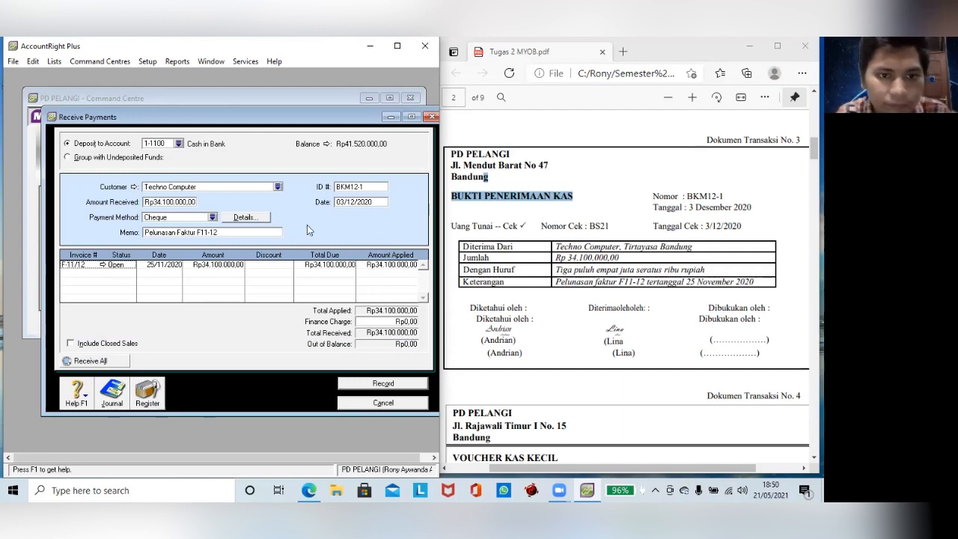
click(357, 384)
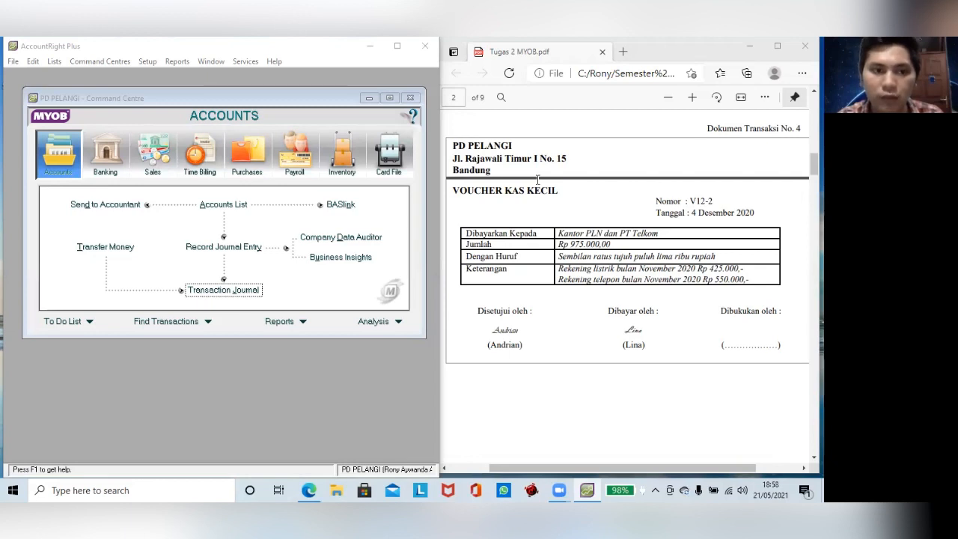
- Start a Spend Money transaction paid from account 1-1200 Petty Cash
click(118, 161)
click(110, 206)
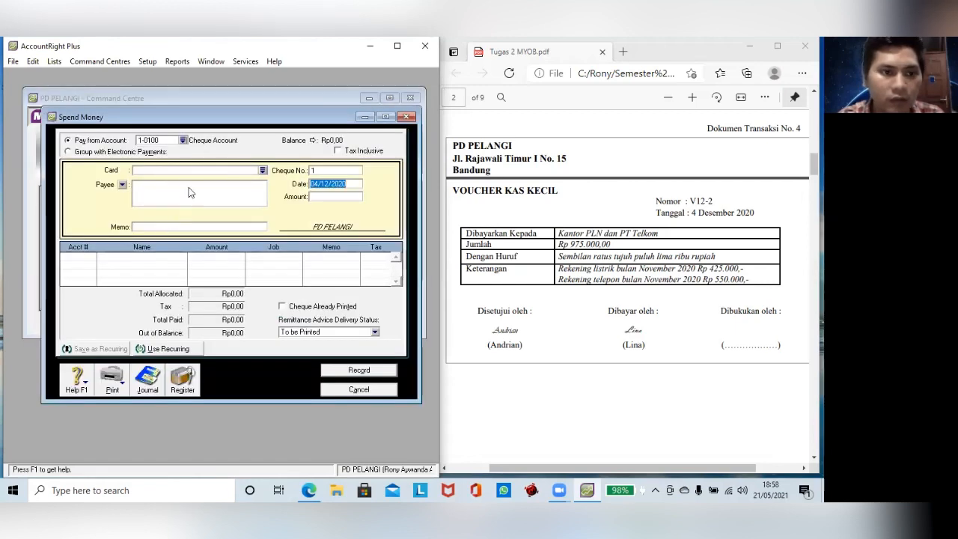
click(183, 141)
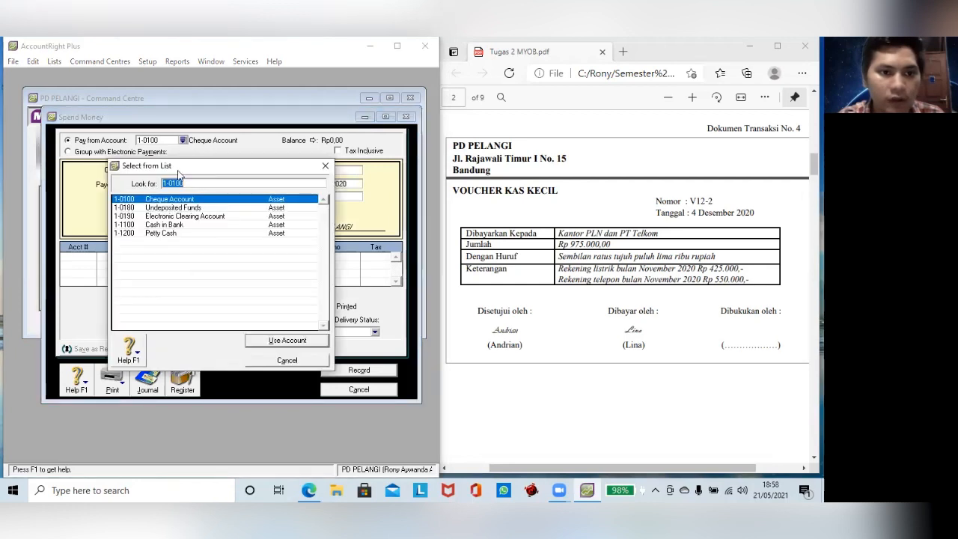
click(171, 234)
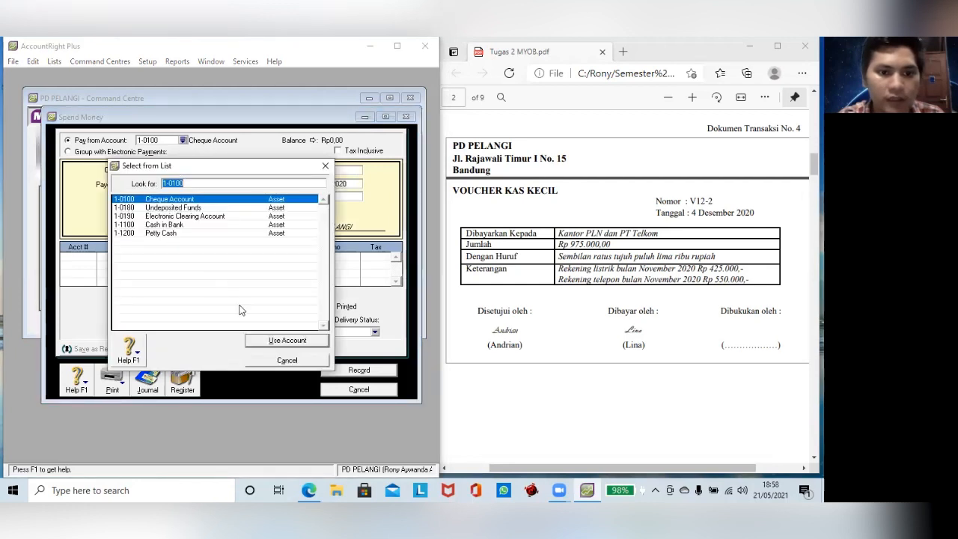
click(256, 342)
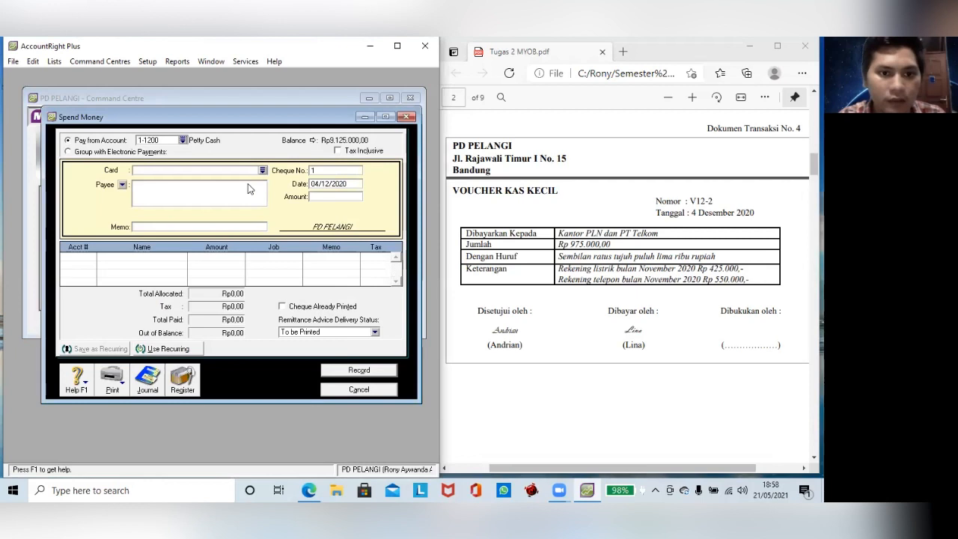
- Set the payment's cheque number to V12-2 and its amount to Rp975.000
click(320, 171)
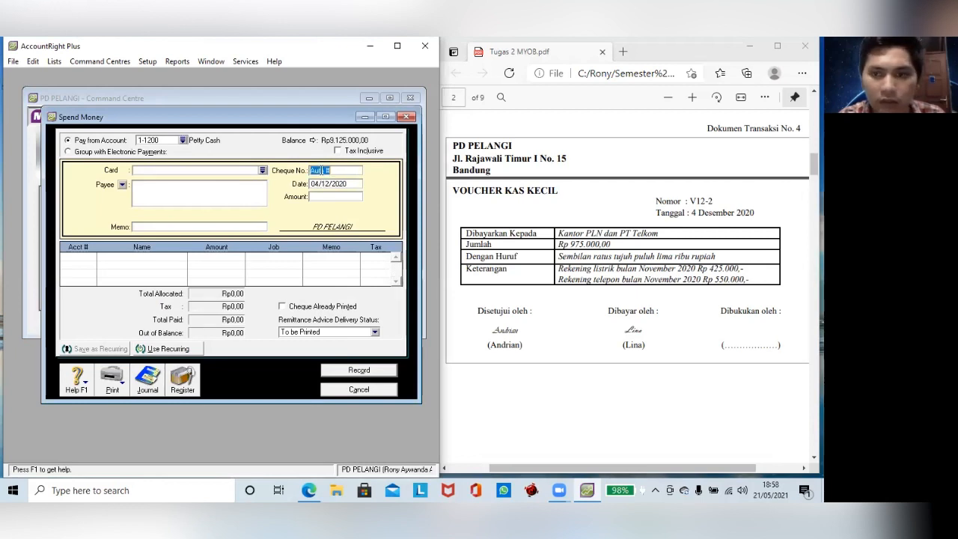
text(V)
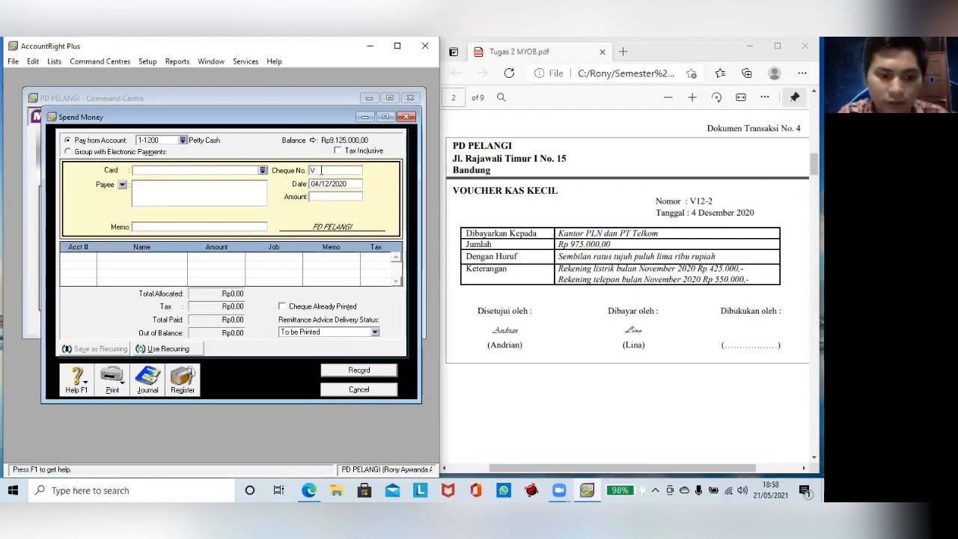
text(12)
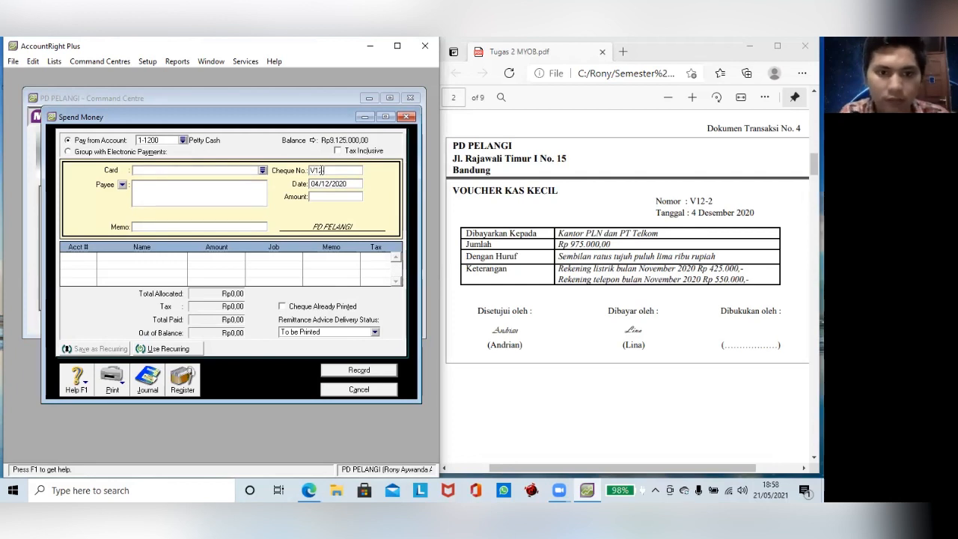
text(-2)
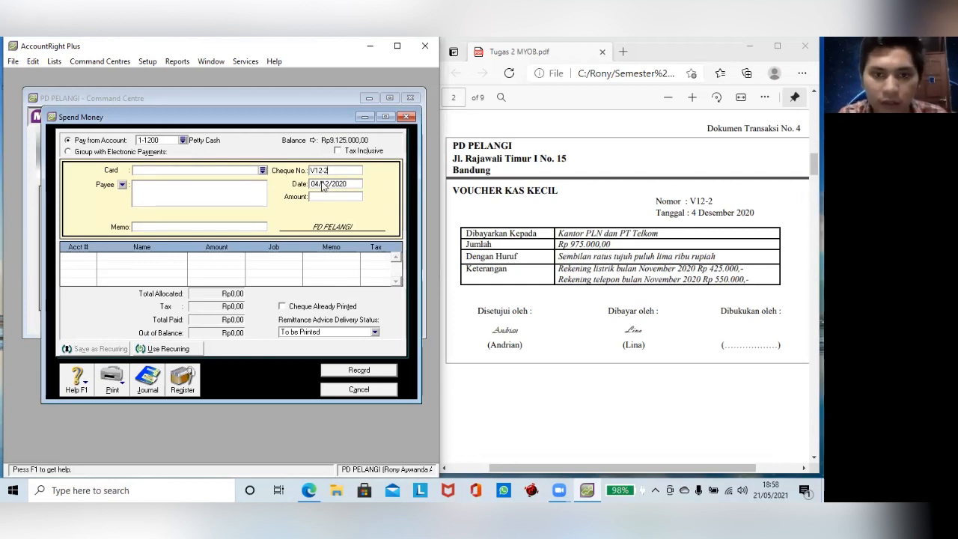
click(322, 196)
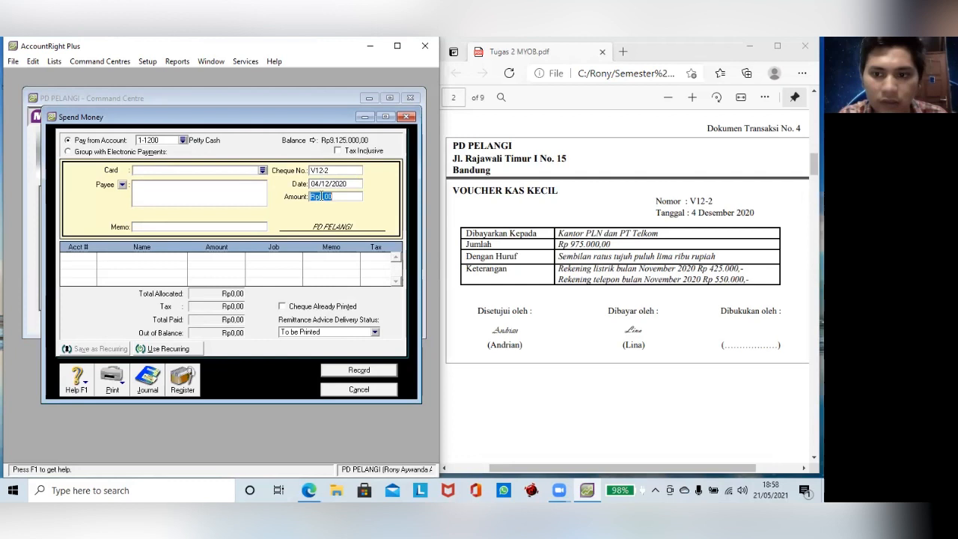
text(9)
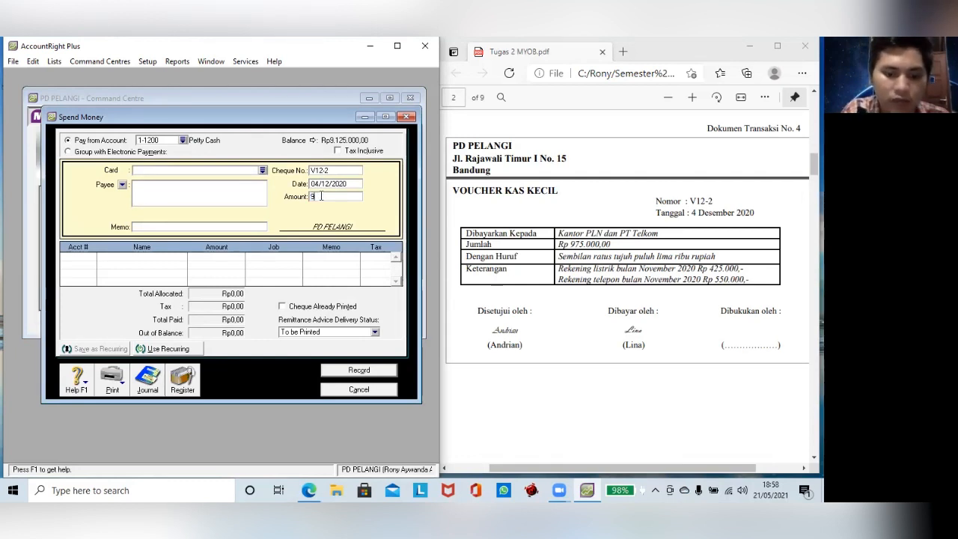
text(75000)
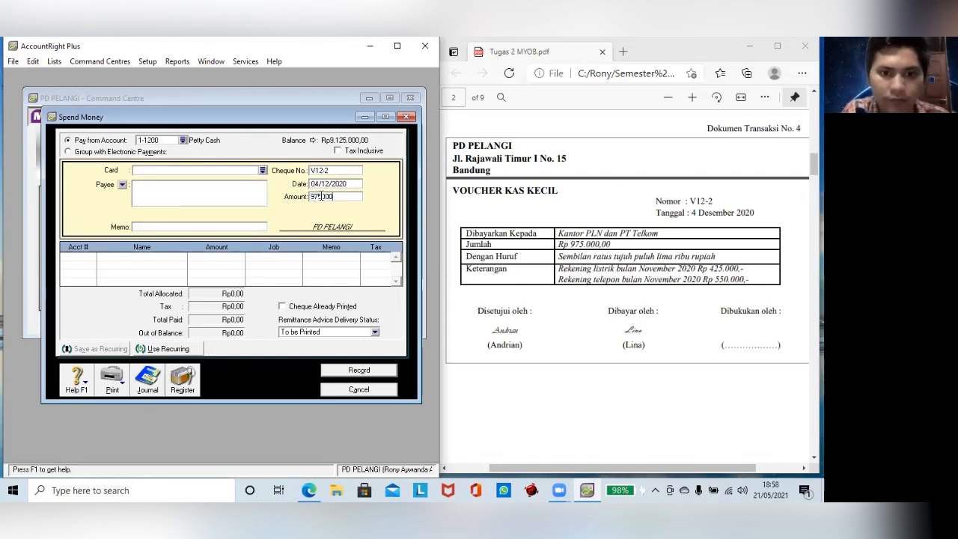
- Enter "Pembayaran rekening listrik & tlpn Nov 2020" as the petty cash payment's memo
click(211, 227)
text(P)
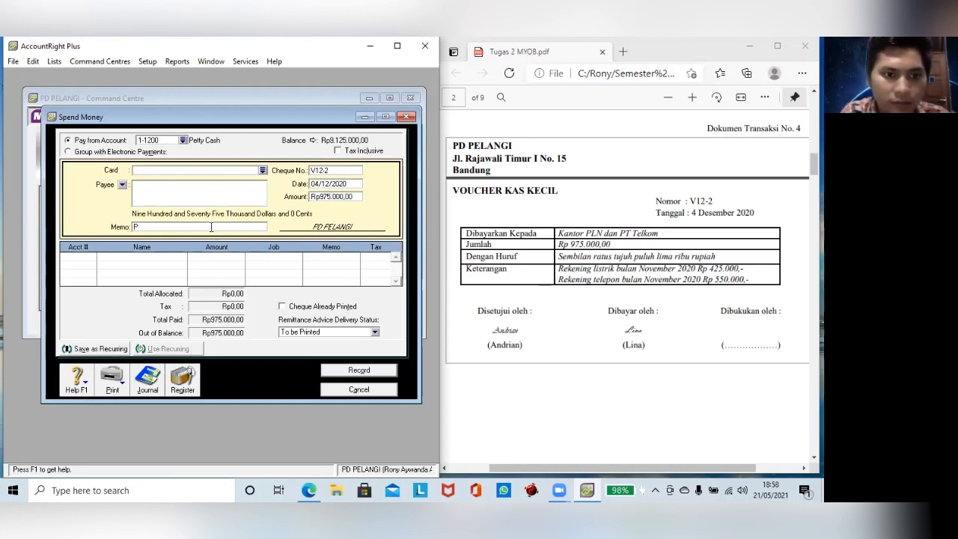
text(embayaran)
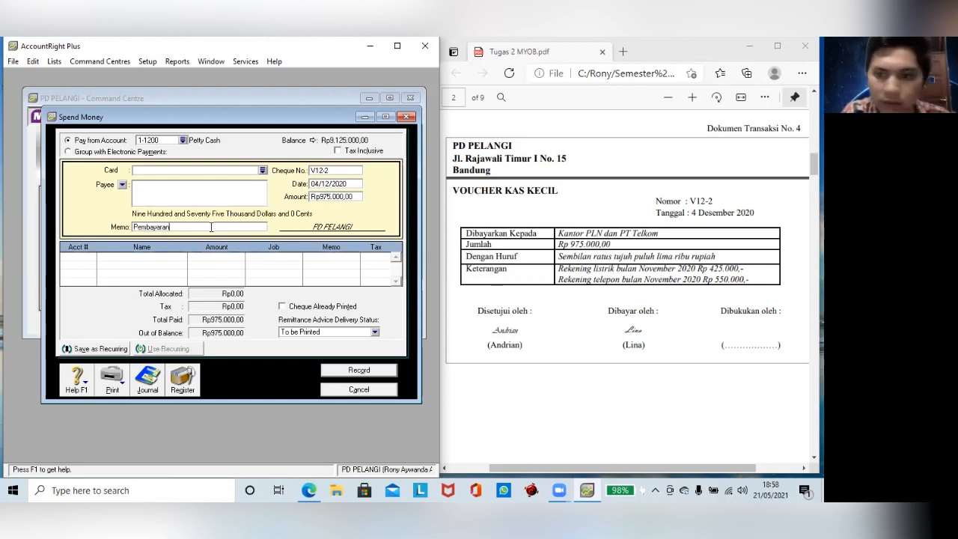
text( re)
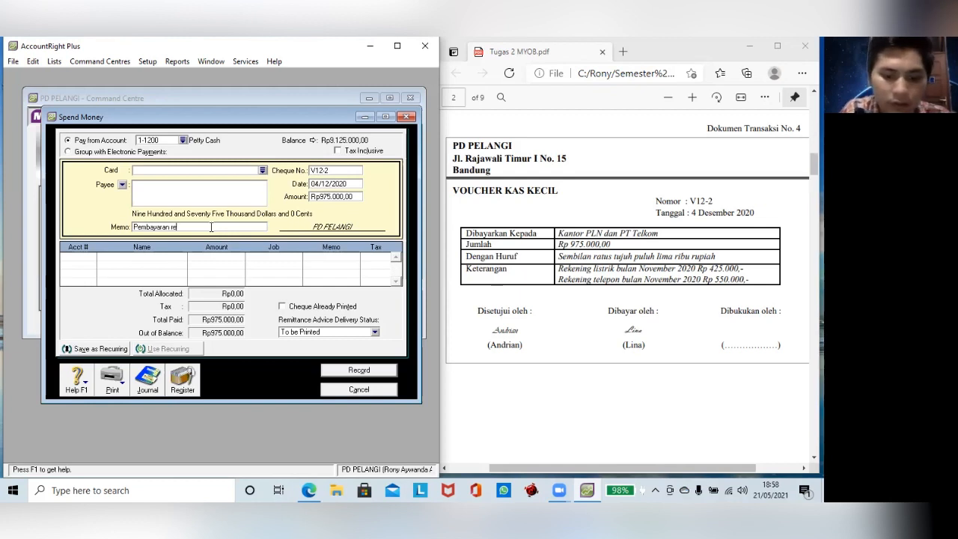
text(kening listrik)
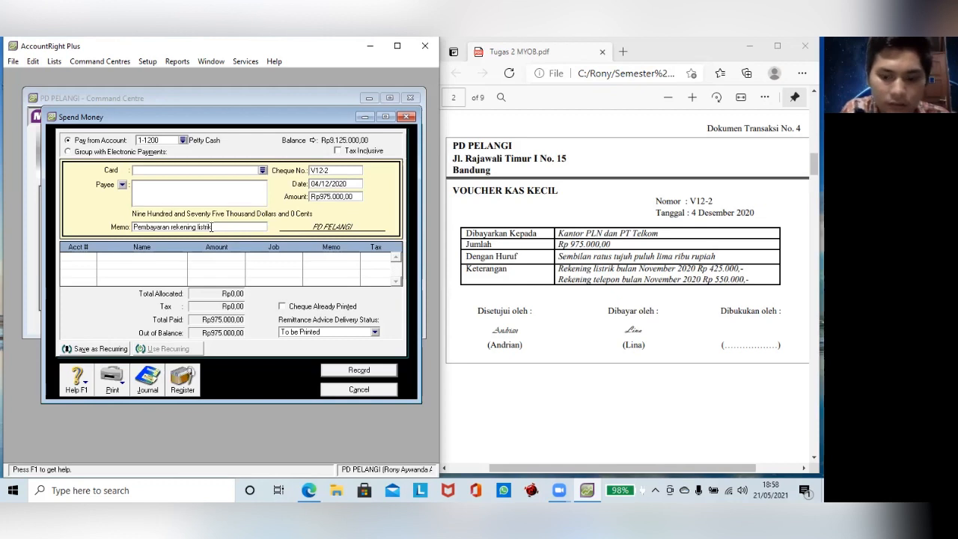
text( & )
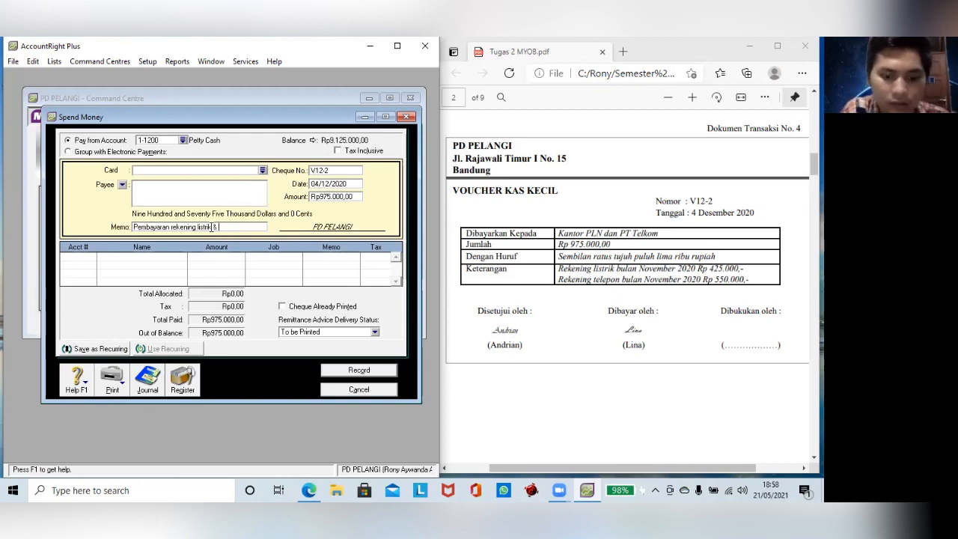
text(tlp)
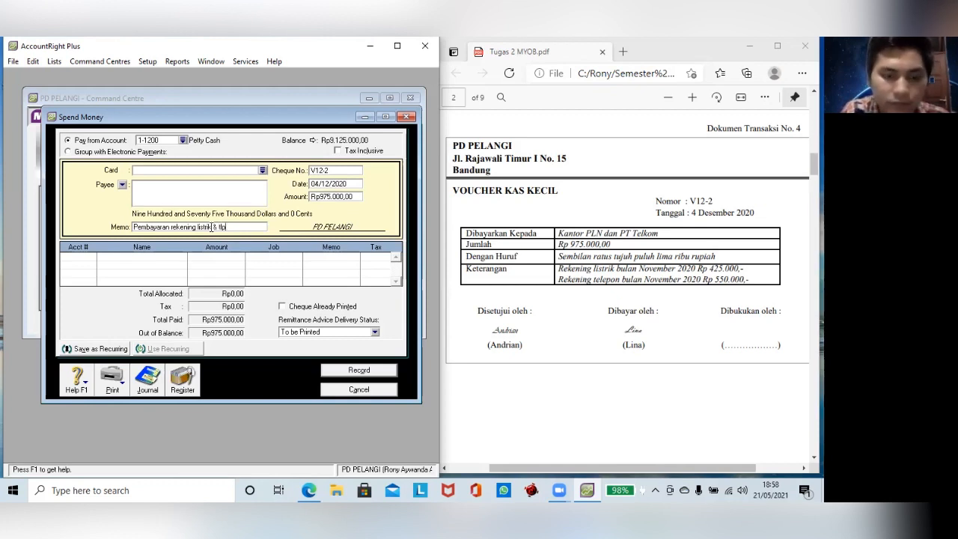
text(n No)
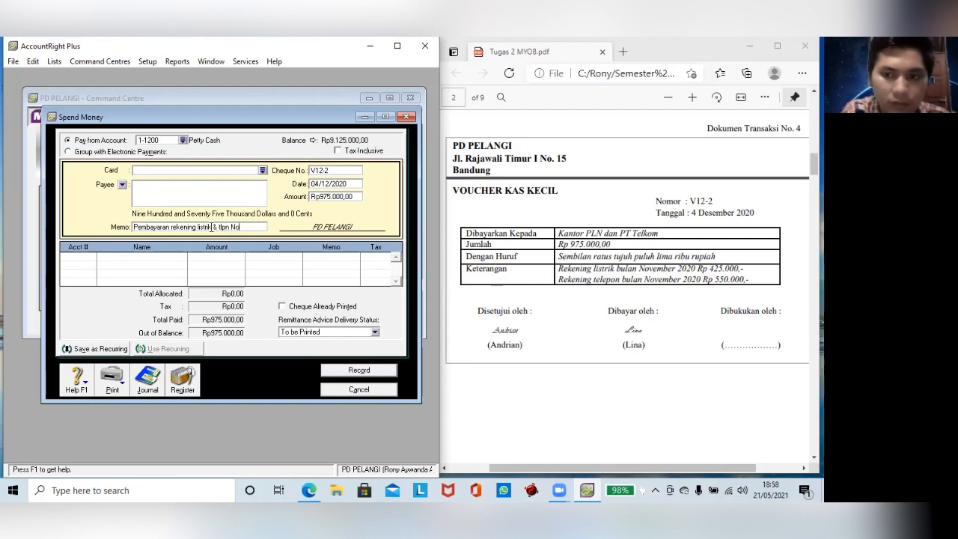
text(v 2020)
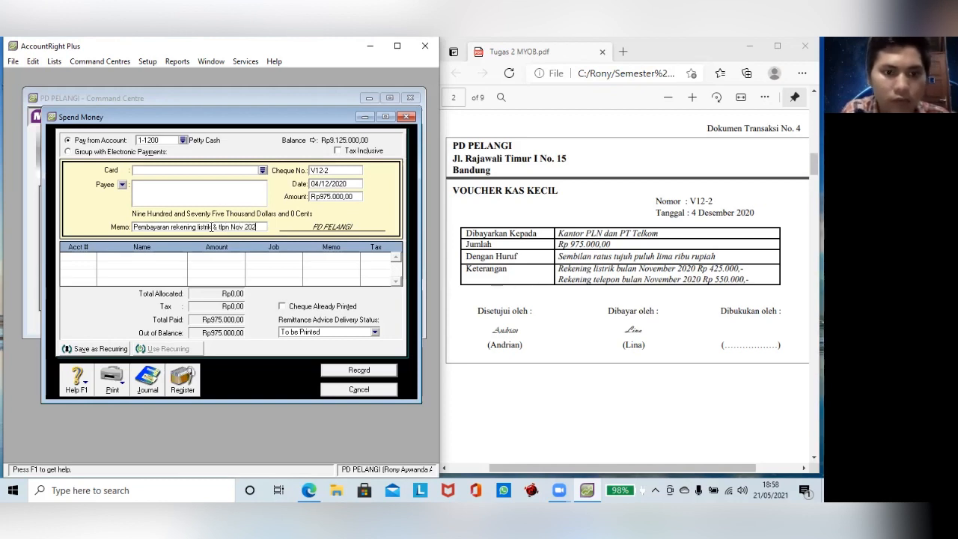
- Allocate the petty cash payment to account 2-1200 Expense Payable
click(84, 257)
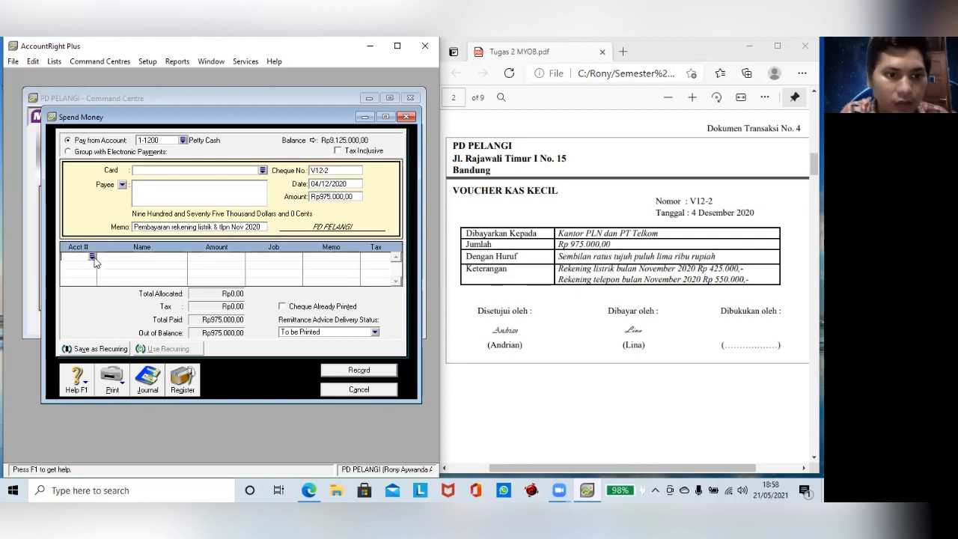
click(92, 257)
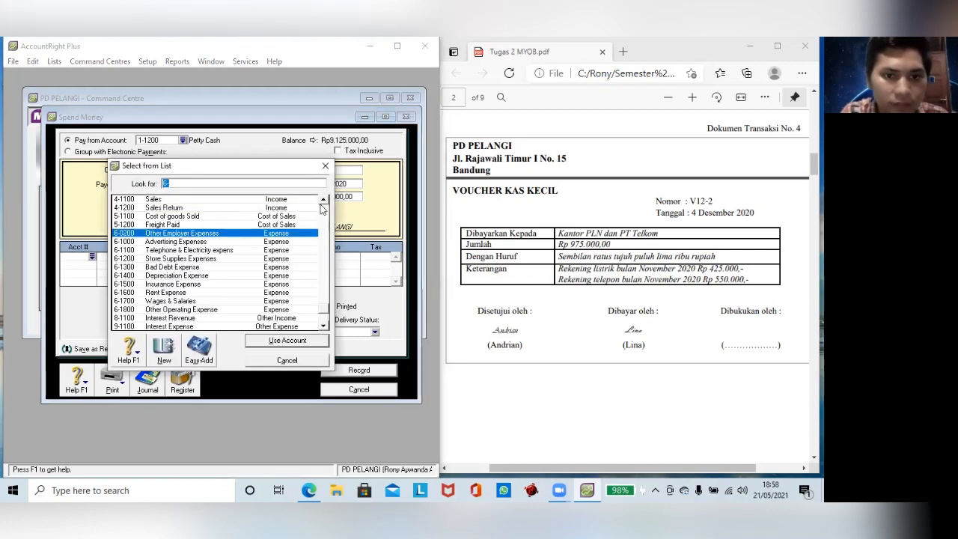
scroll(326, 207, up, 2)
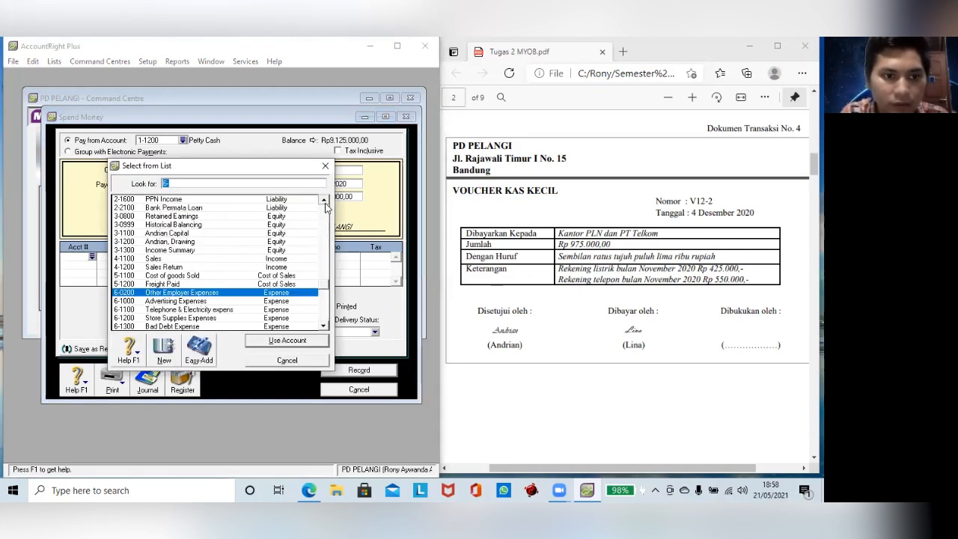
scroll(326, 207, up, 2)
scroll(210, 233, up, 1)
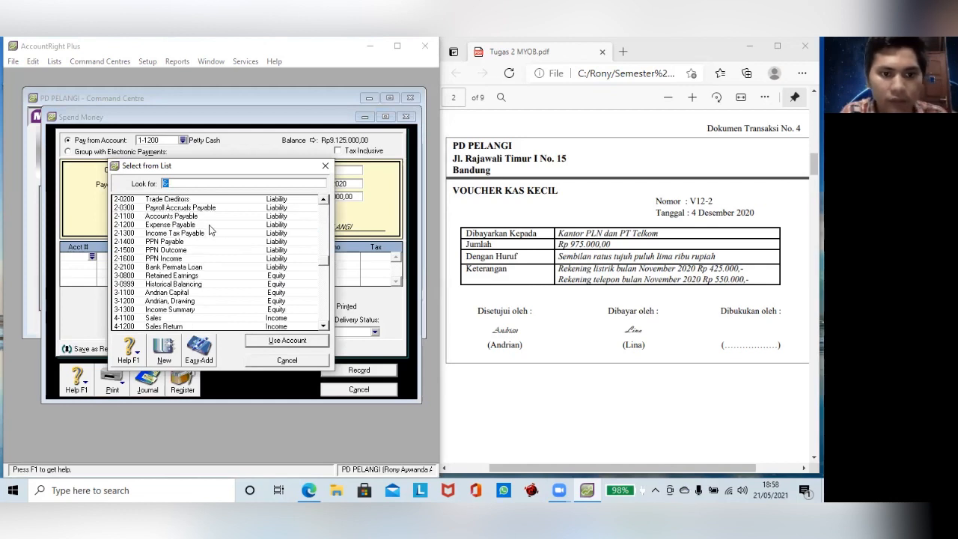
click(209, 225)
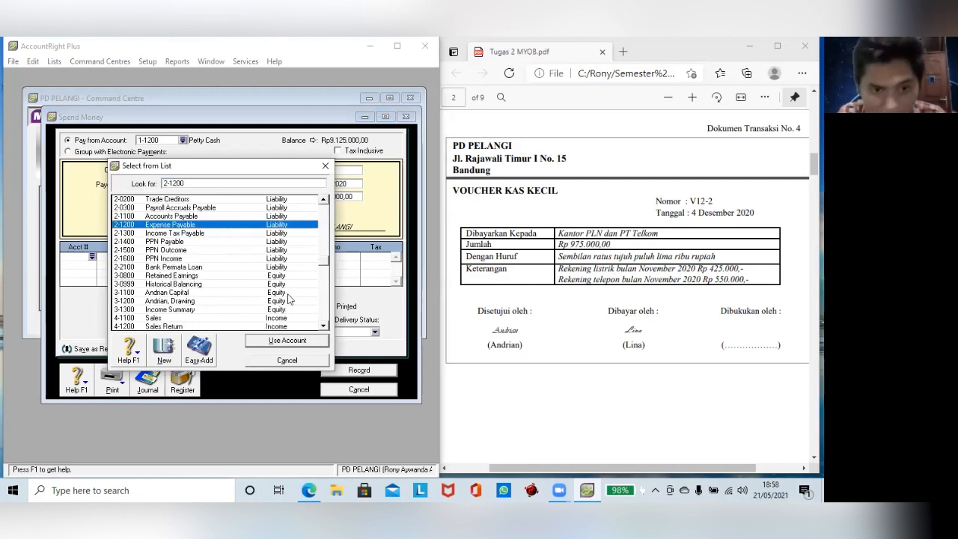
click(288, 340)
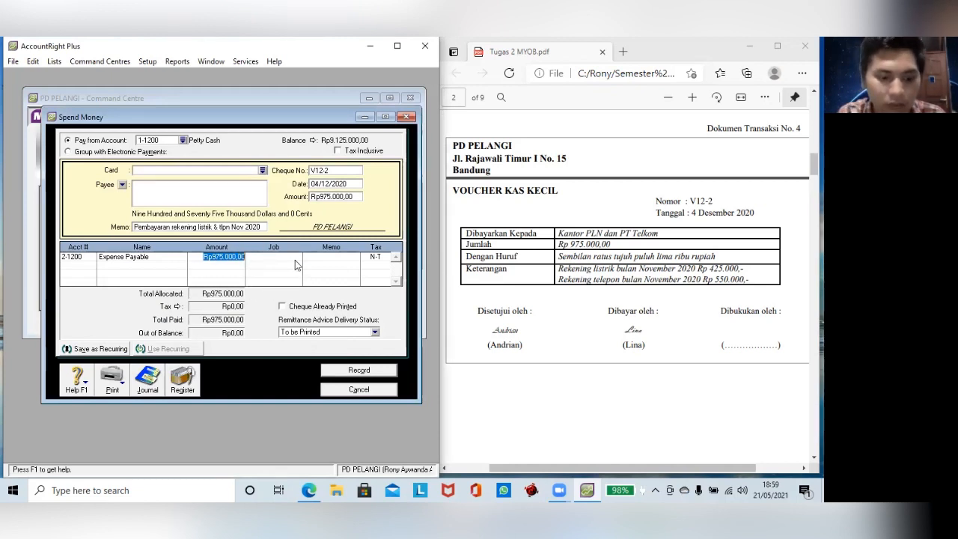
- Review the journal recap of payment V12-2 and record the transaction
key(ctrl+r)
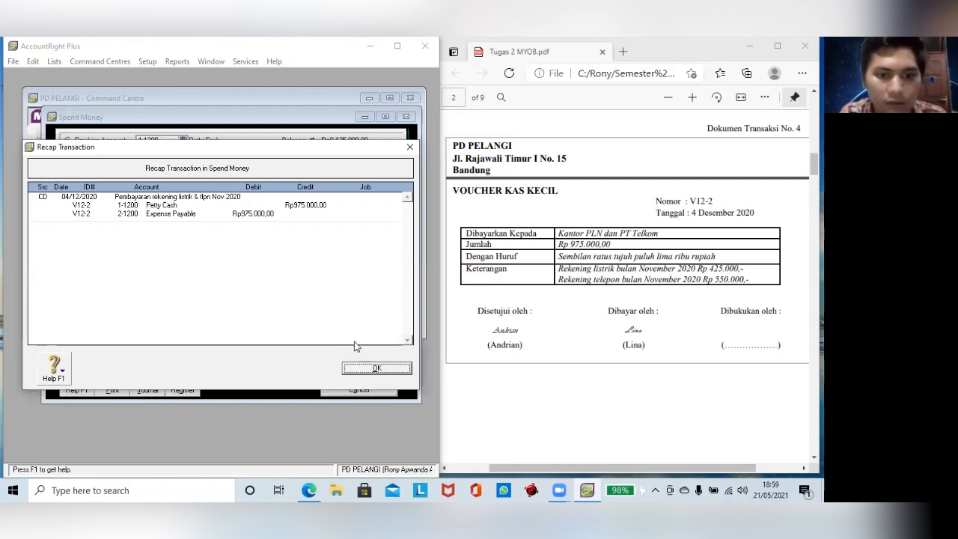
click(374, 368)
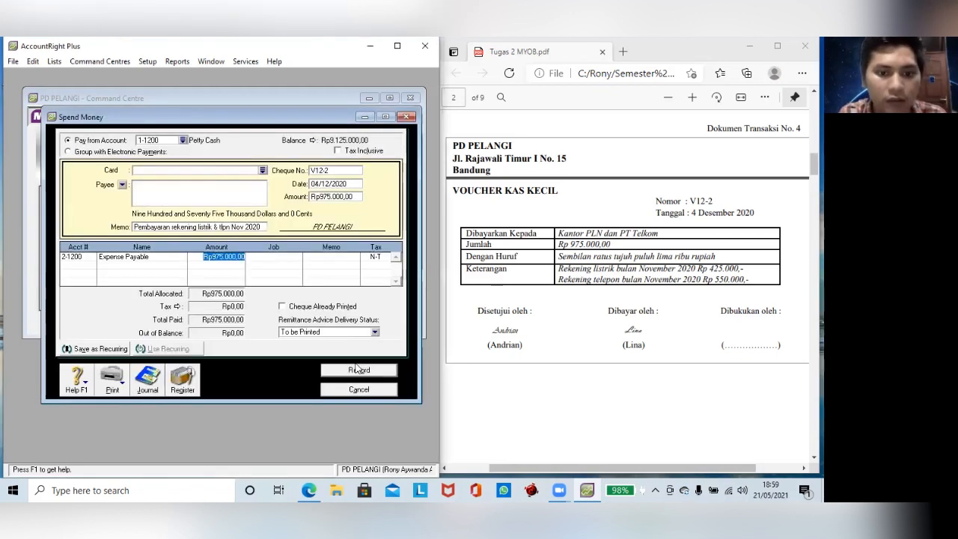
click(358, 371)
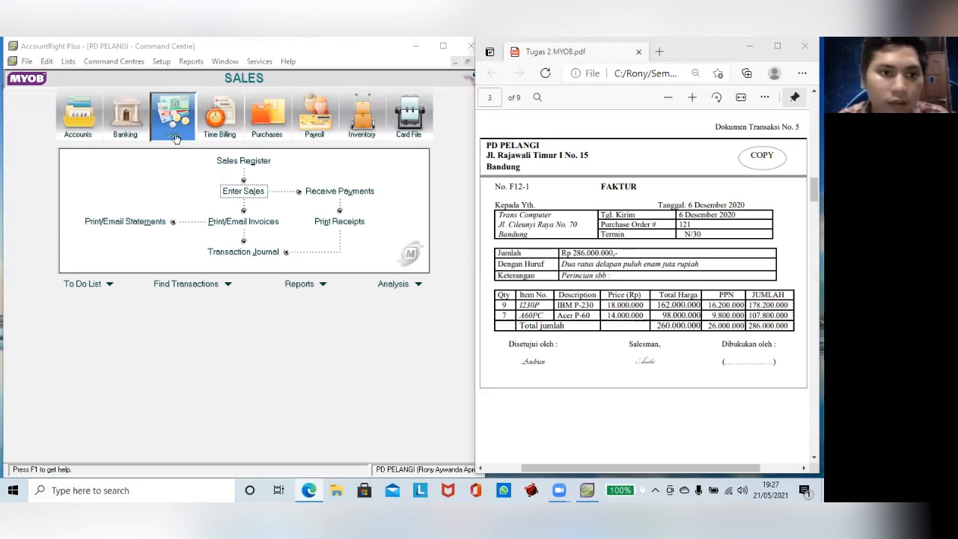
- Start a new item sales invoice for the customer Trans Computer
click(237, 192)
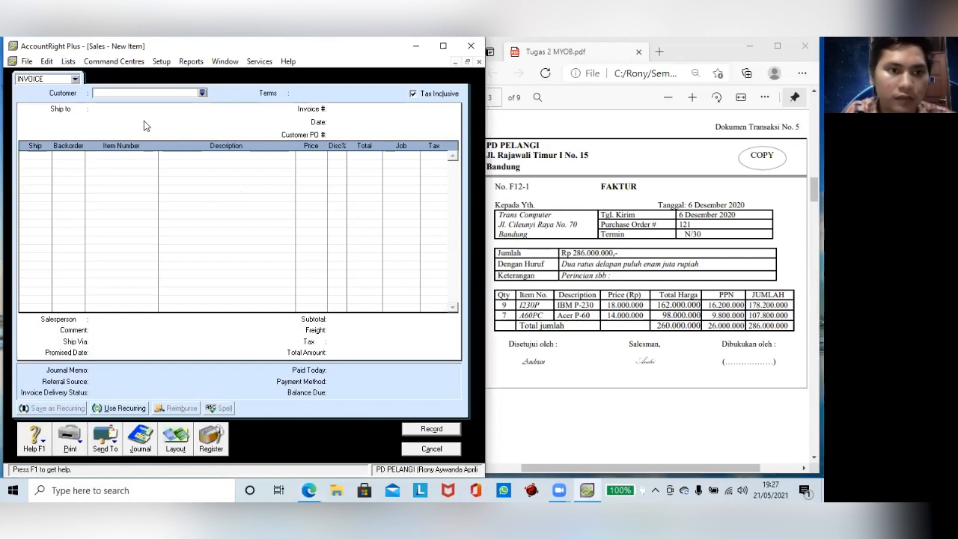
text(Trans Computer)
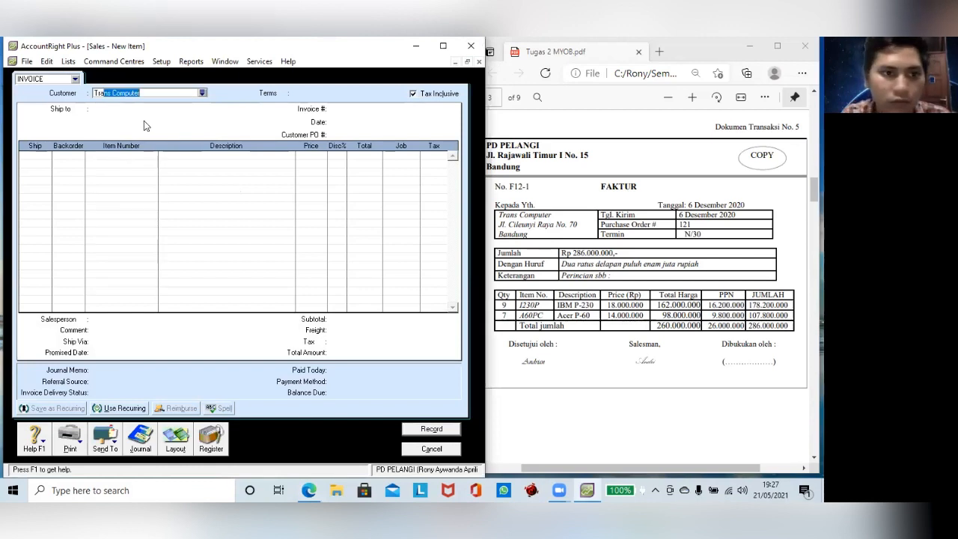
key(Tab)
- Set the invoice's credit terms to payment In a Given # of Days with 30 balance due days
click(271, 93)
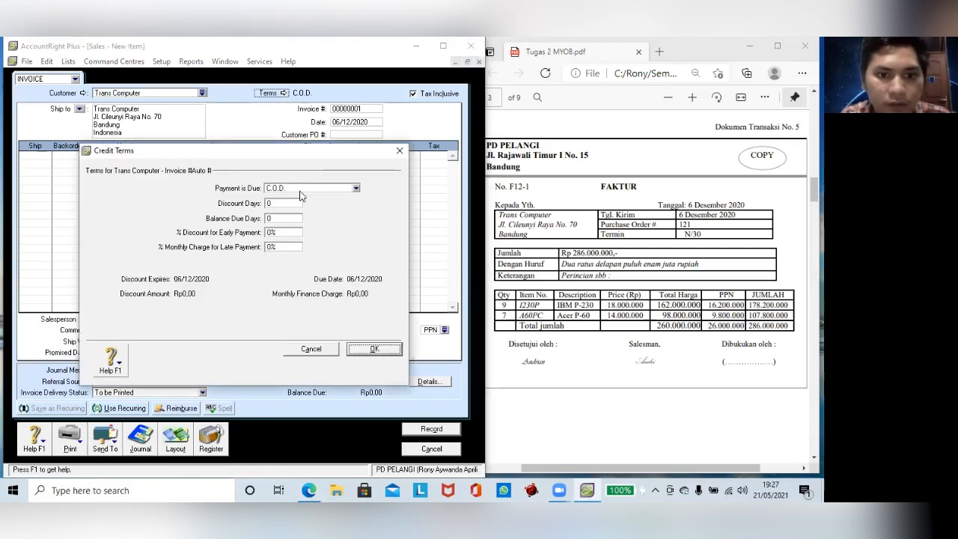
click(300, 188)
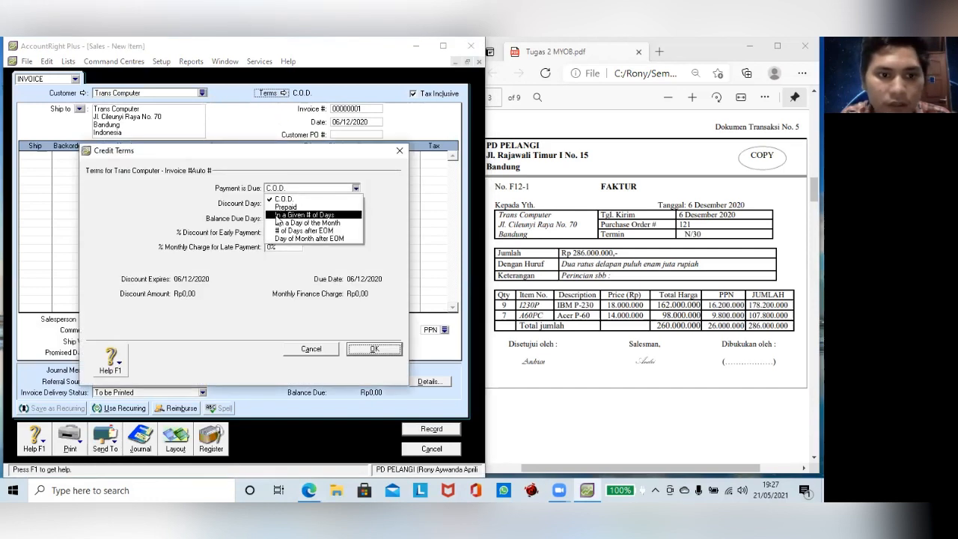
click(276, 216)
click(277, 217)
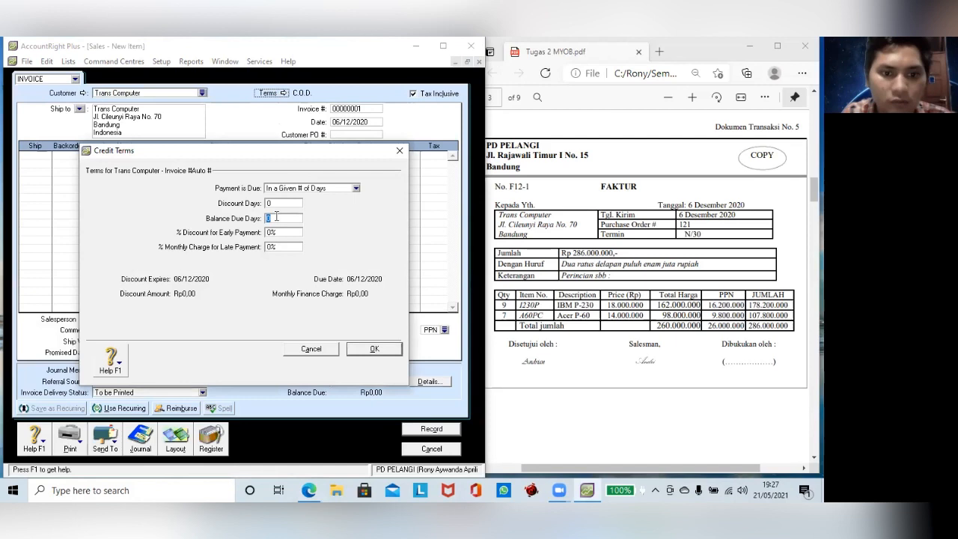
text(30)
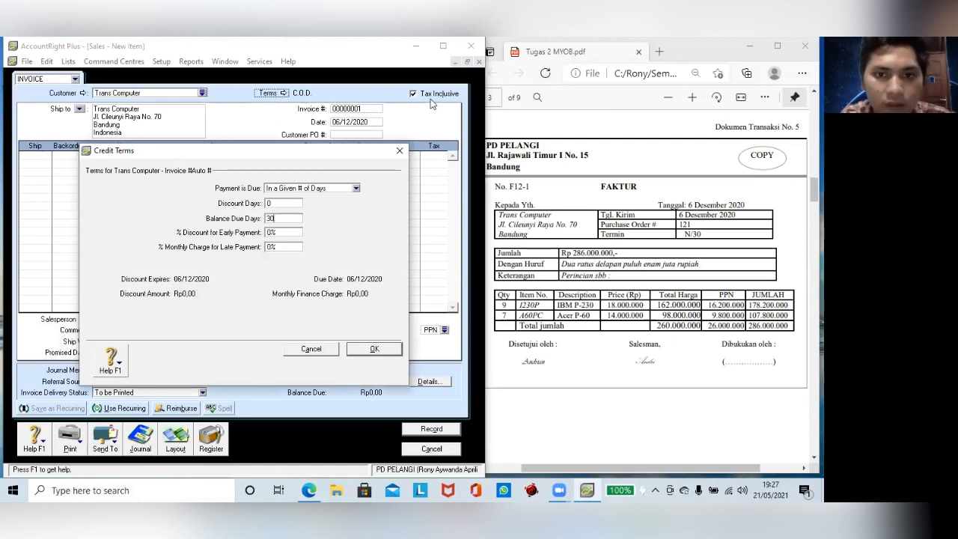
click(374, 351)
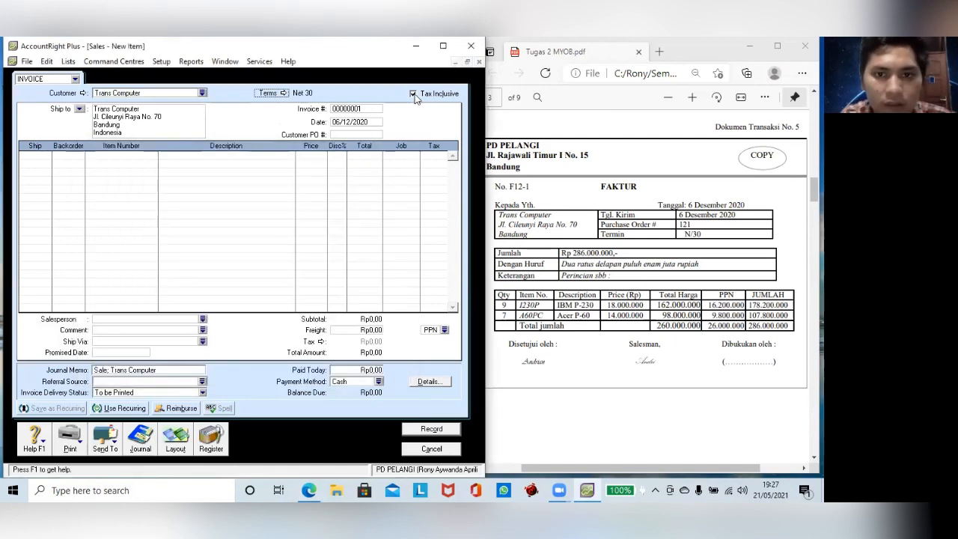
- Make the invoice tax-exclusive, number it F12-1 and fill in the customer's purchase order number from the PDF
click(357, 107)
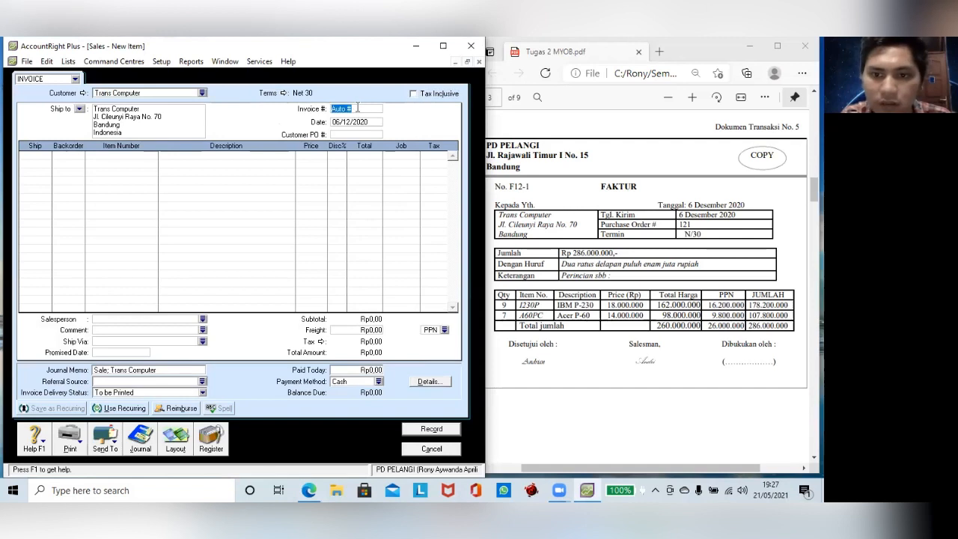
text(F)
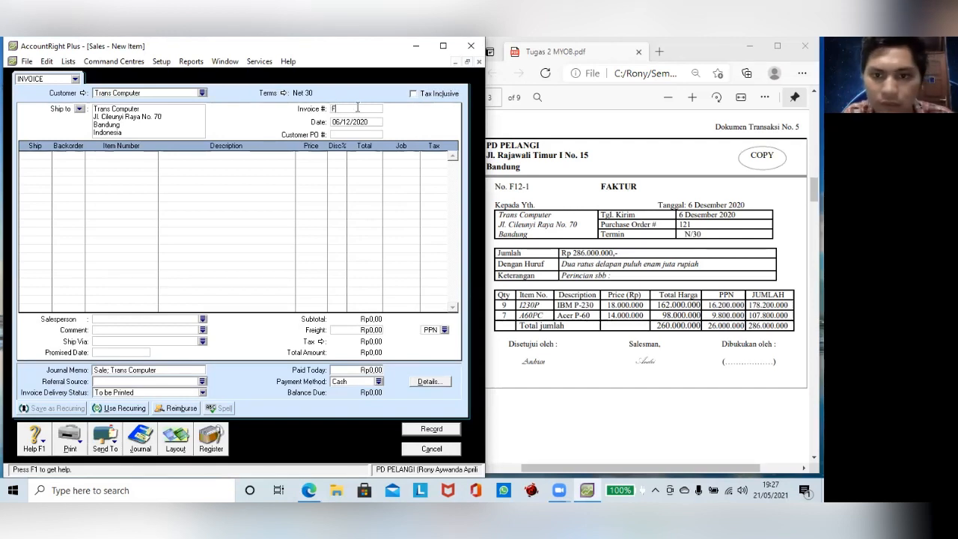
text(12-)
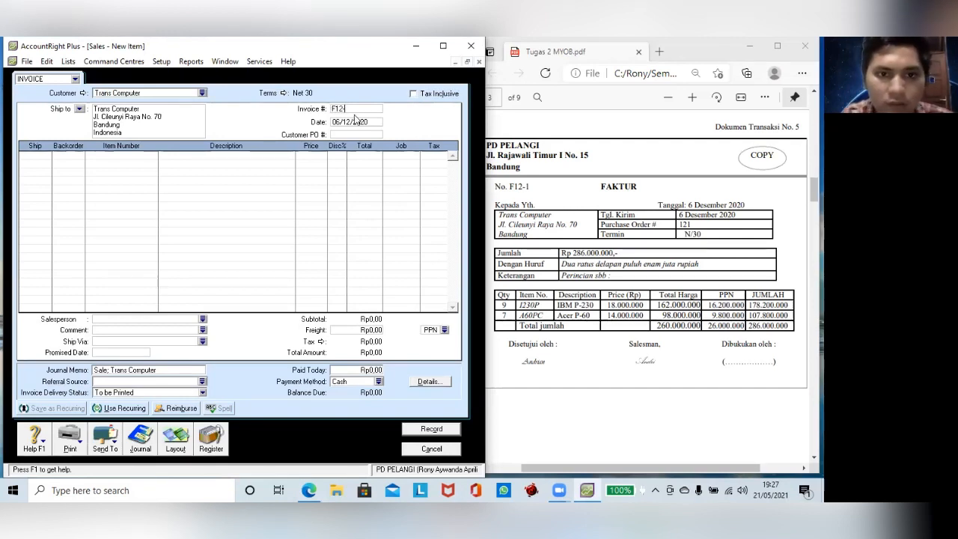
text(1)
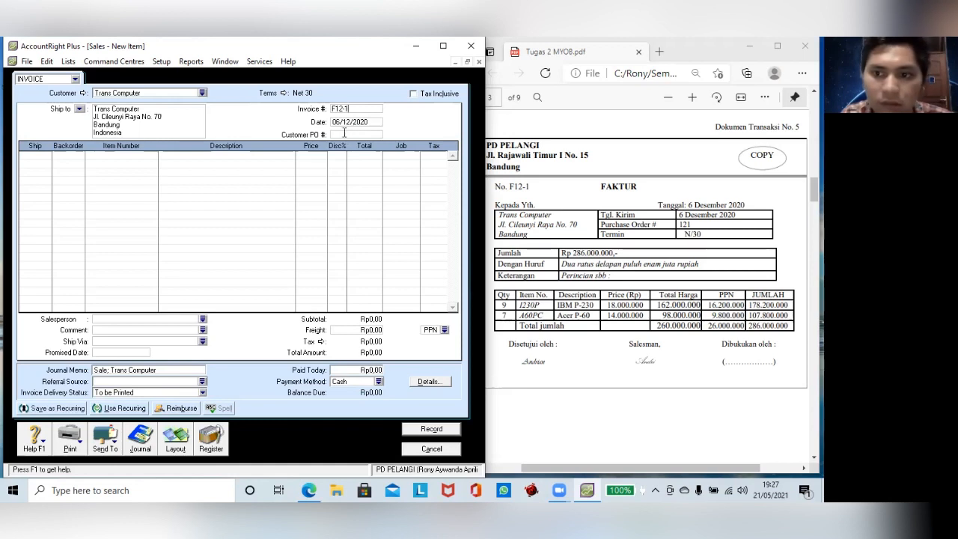
click(344, 132)
text(121)
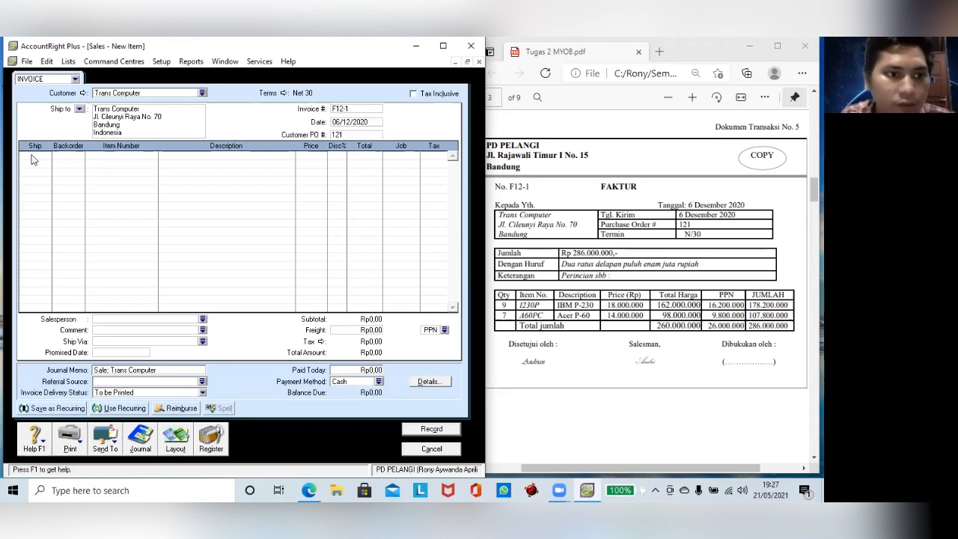
- Enter the first invoice line as 9 units of item 1230P at a price of Rp18.000.000
click(32, 154)
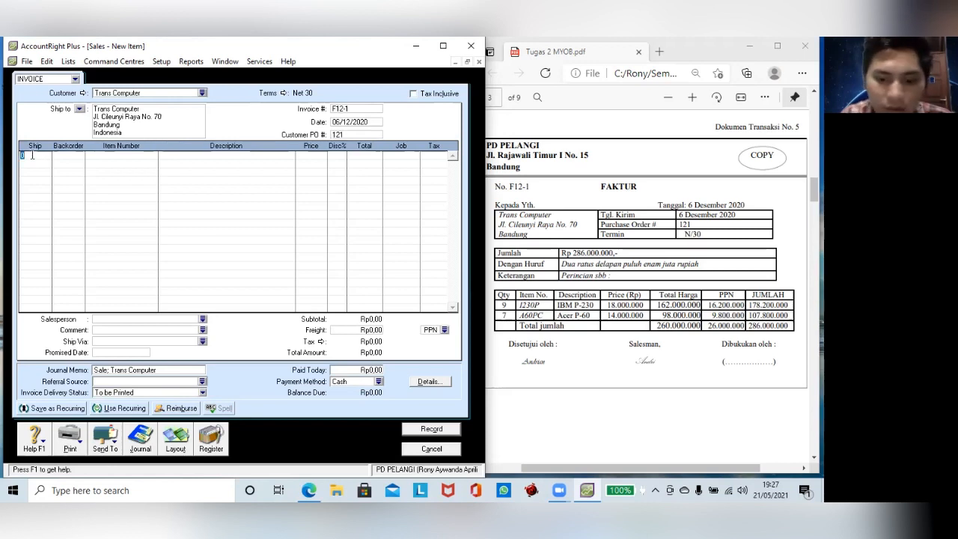
key(Tab)
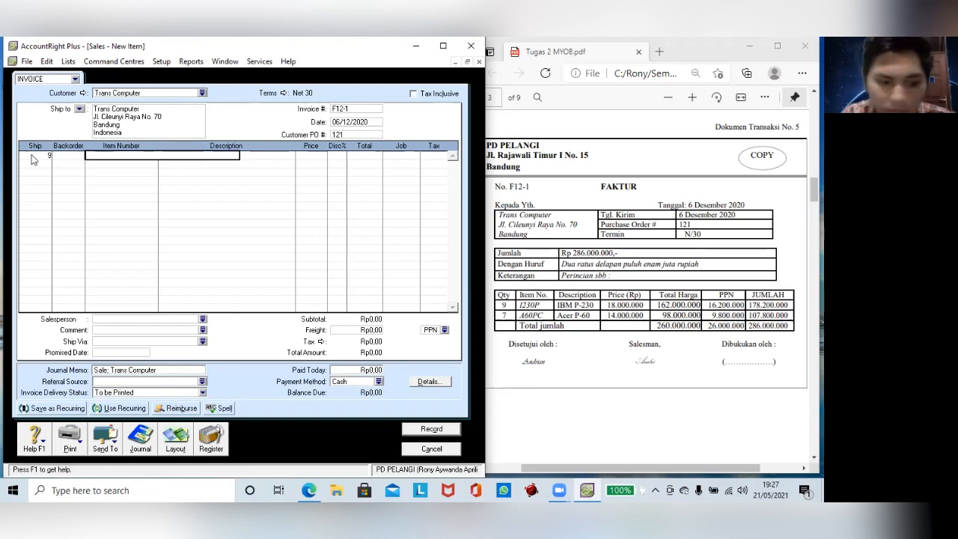
text(1230P)
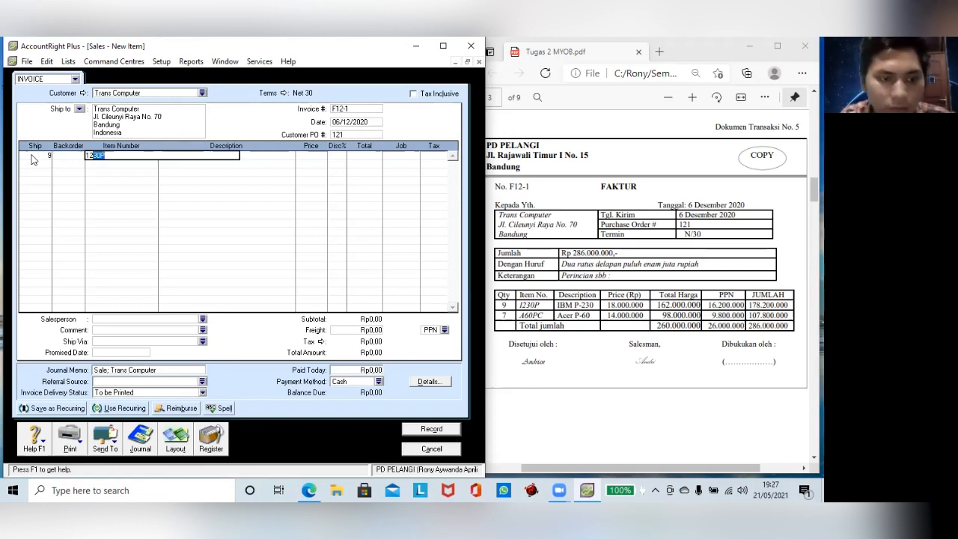
key(Tab)
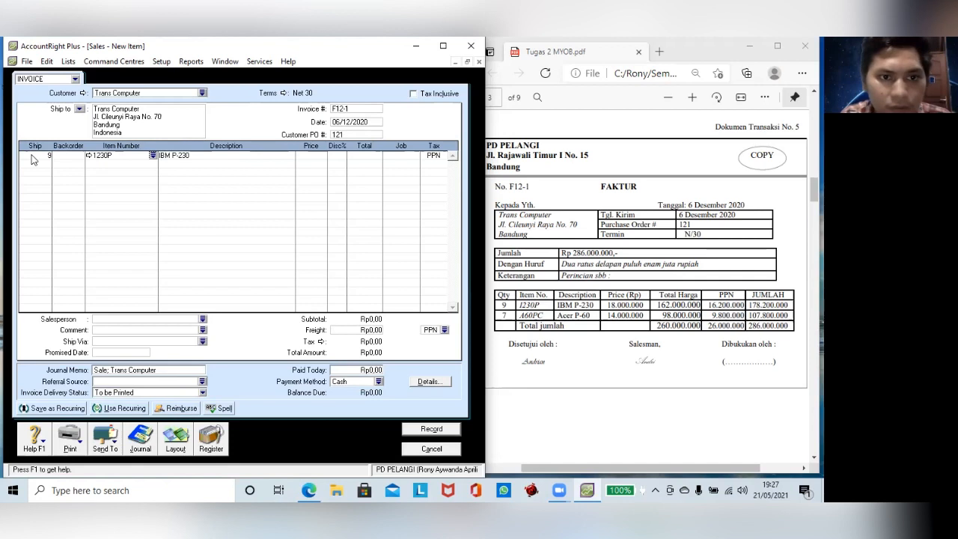
key(Tab)
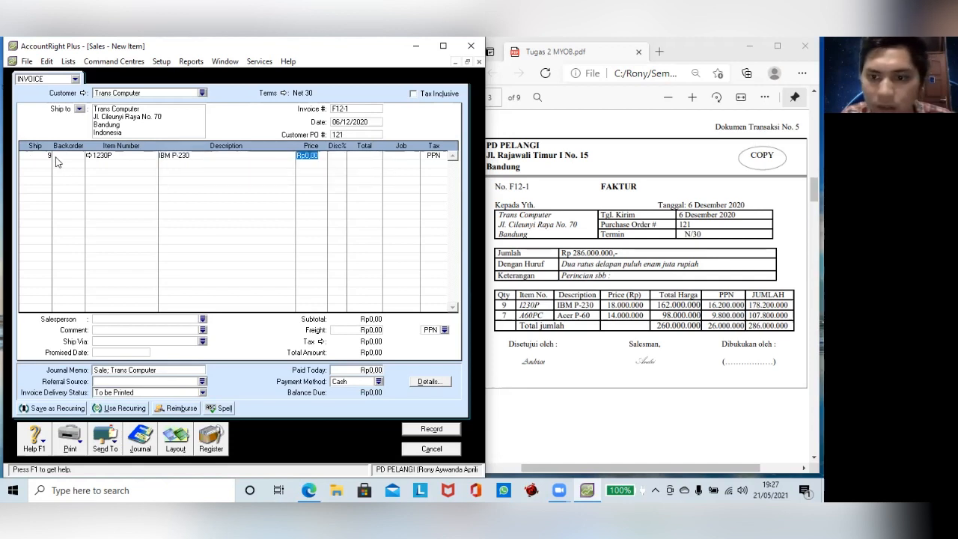
text(18000000)
key(Tab)
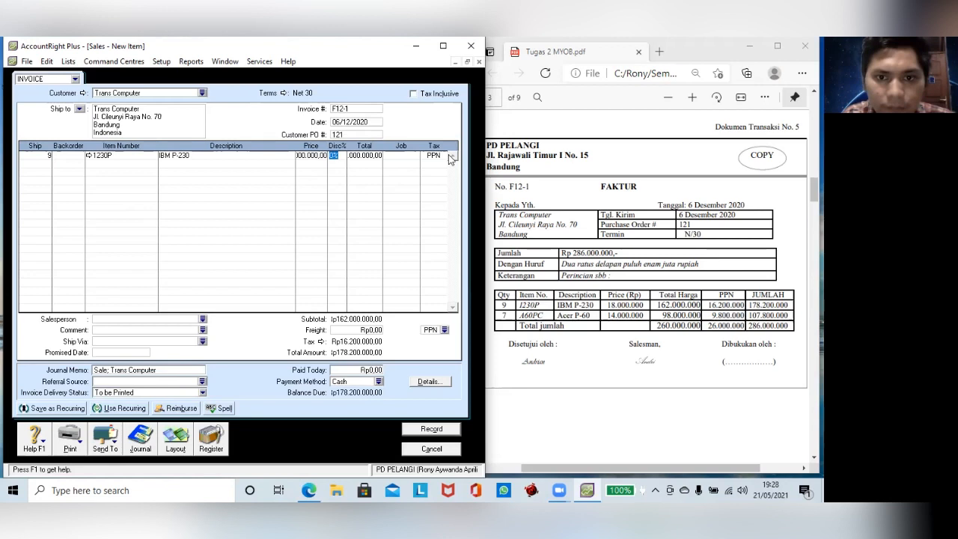
- Add a second invoice line for 7 units of item A60PC at a price of Rp14.000.000, with PPN tax
click(49, 165)
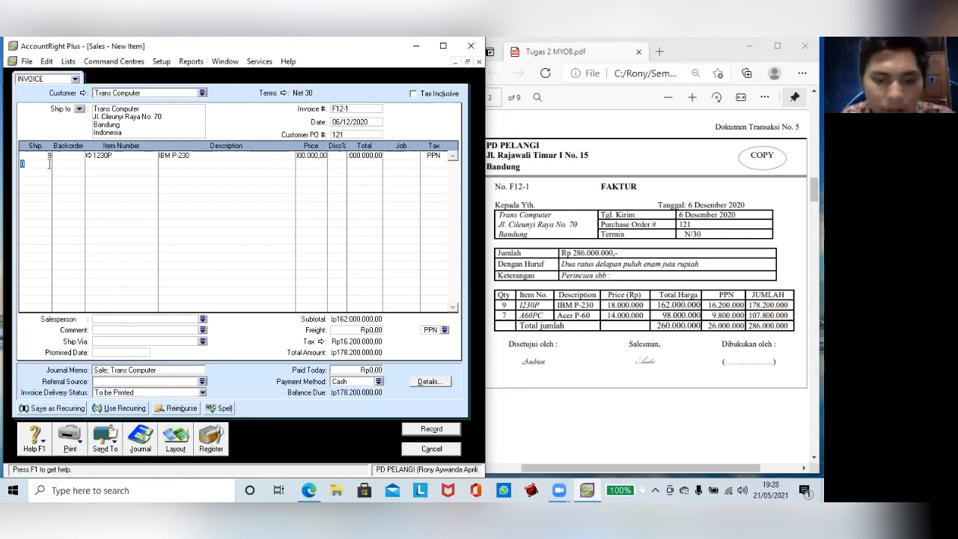
text(7)
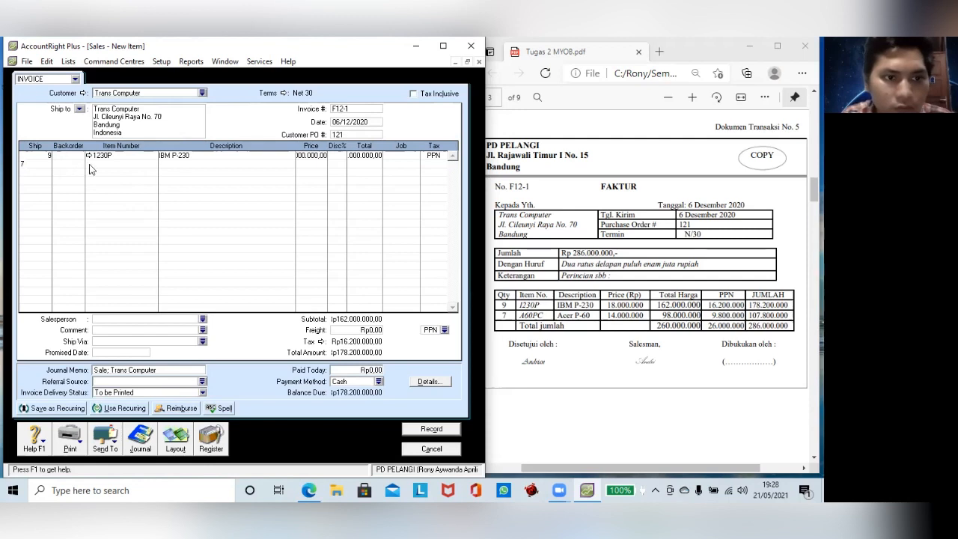
click(89, 166)
text(A60PC)
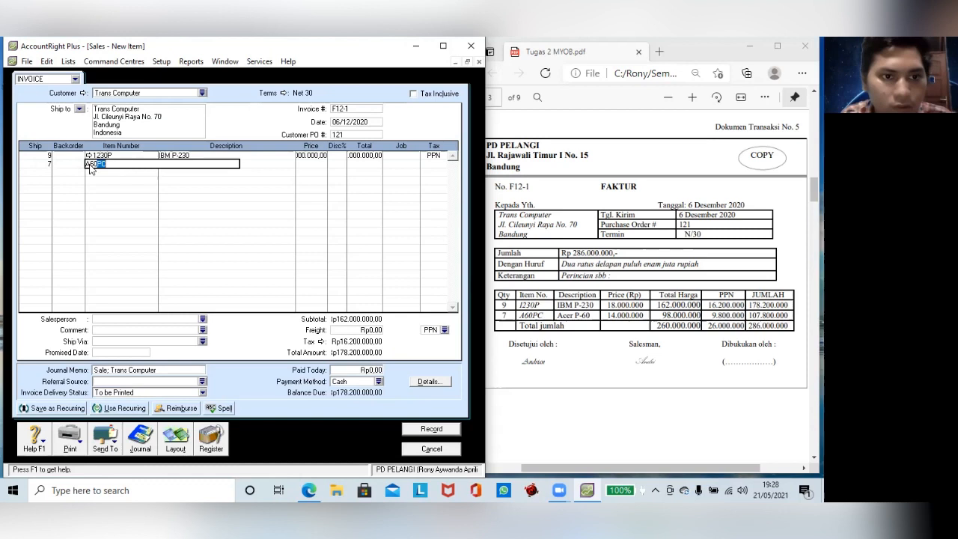
key(Return)
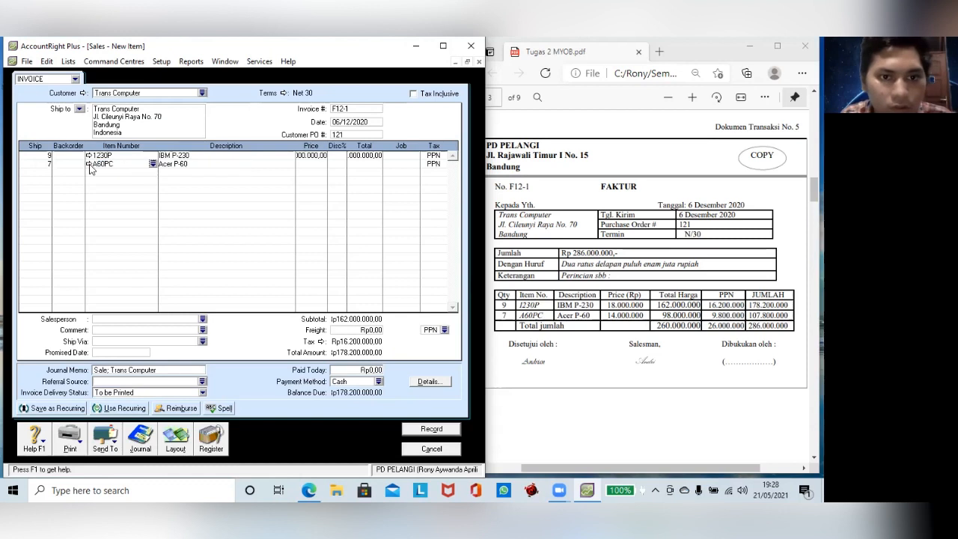
click(304, 164)
text(14)
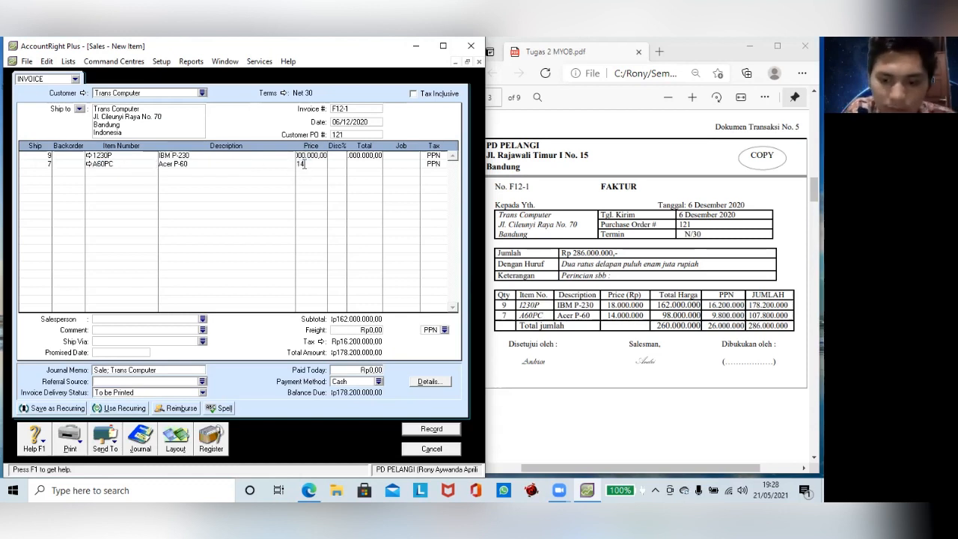
text(000000)
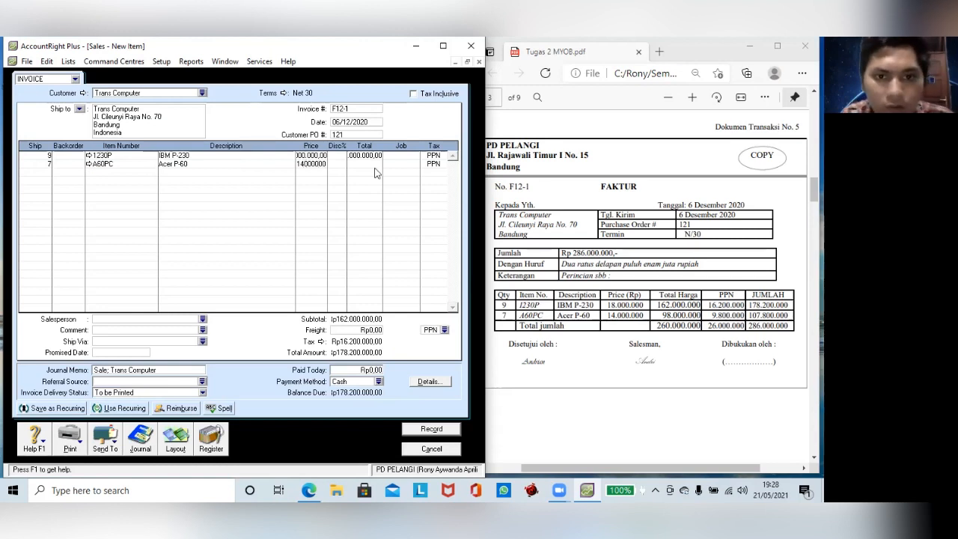
key(Tab)
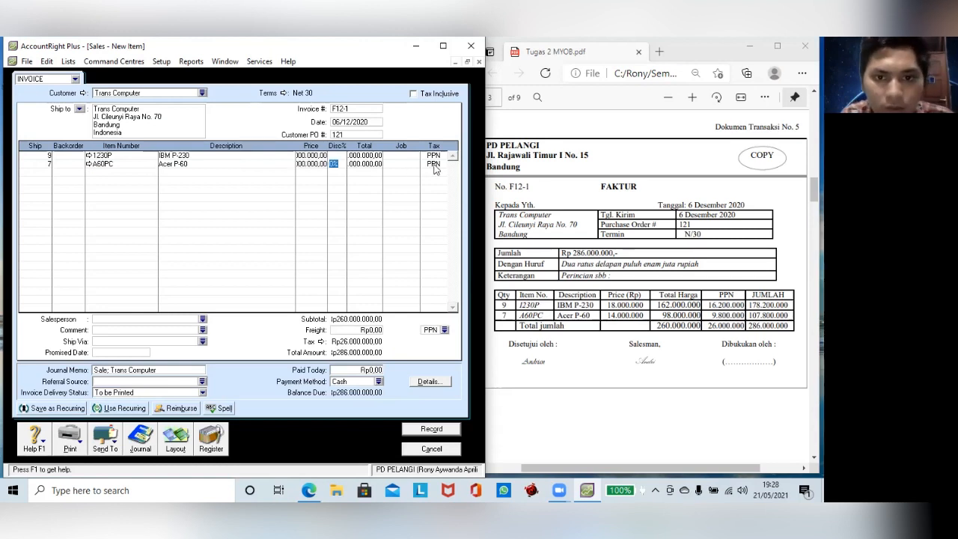
click(435, 164)
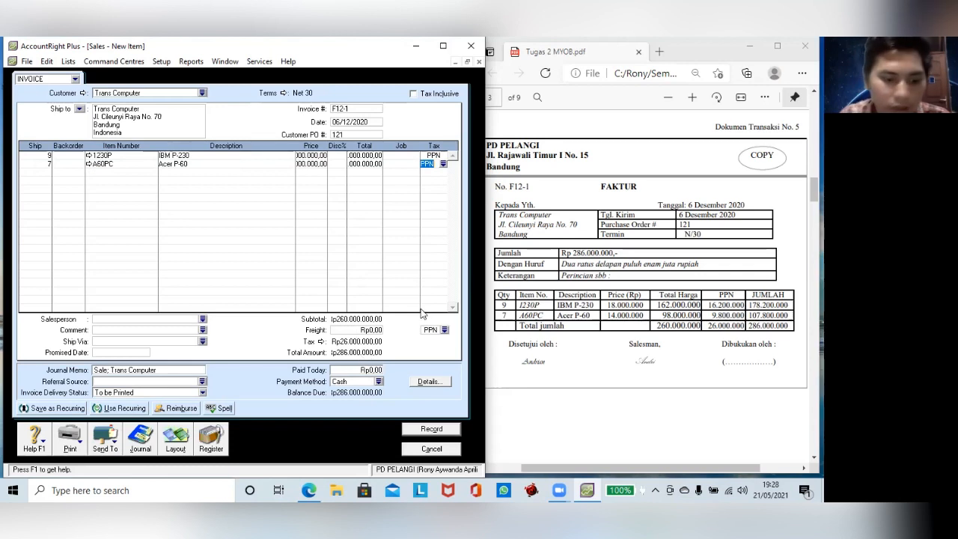
- Review the journal recap of invoice F12-1, record the sale and close the sales entry window
key(ctrl+r)
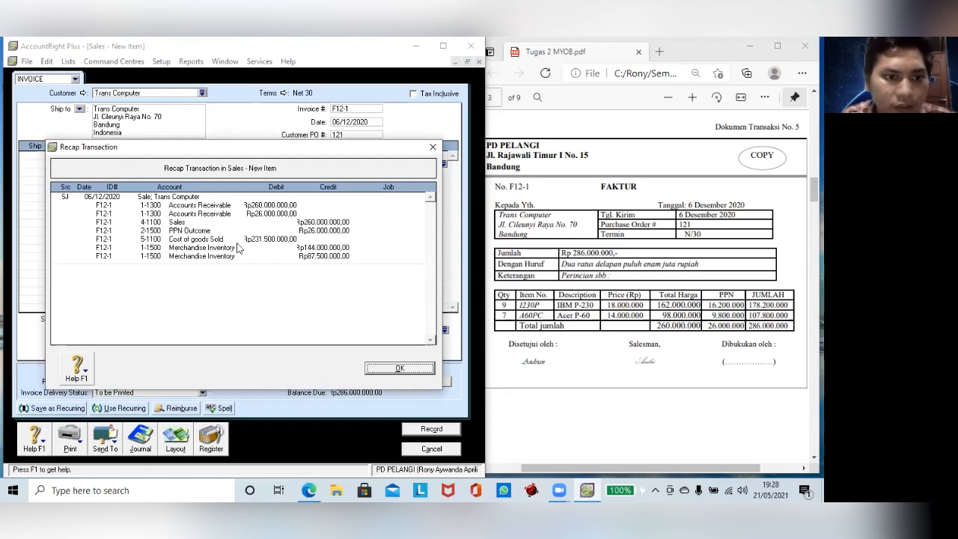
click(400, 367)
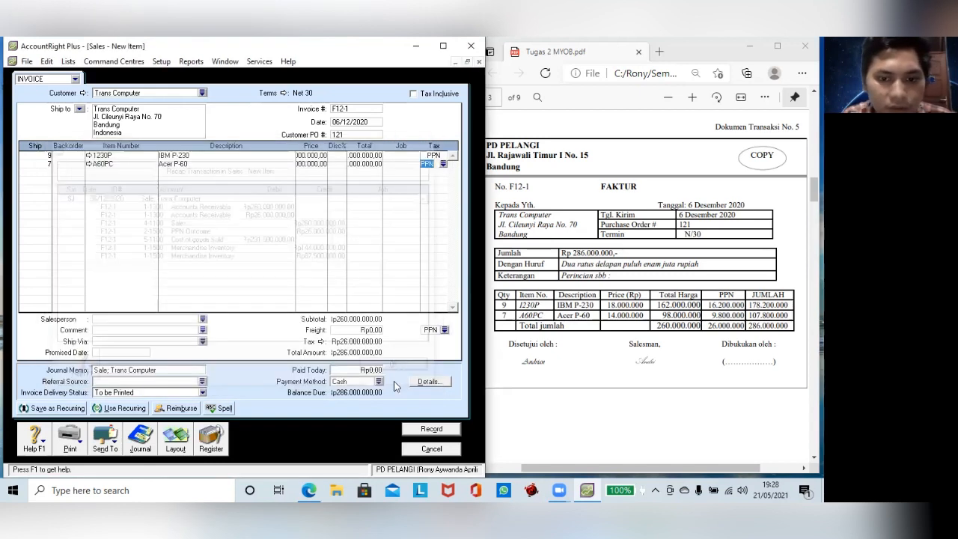
click(416, 432)
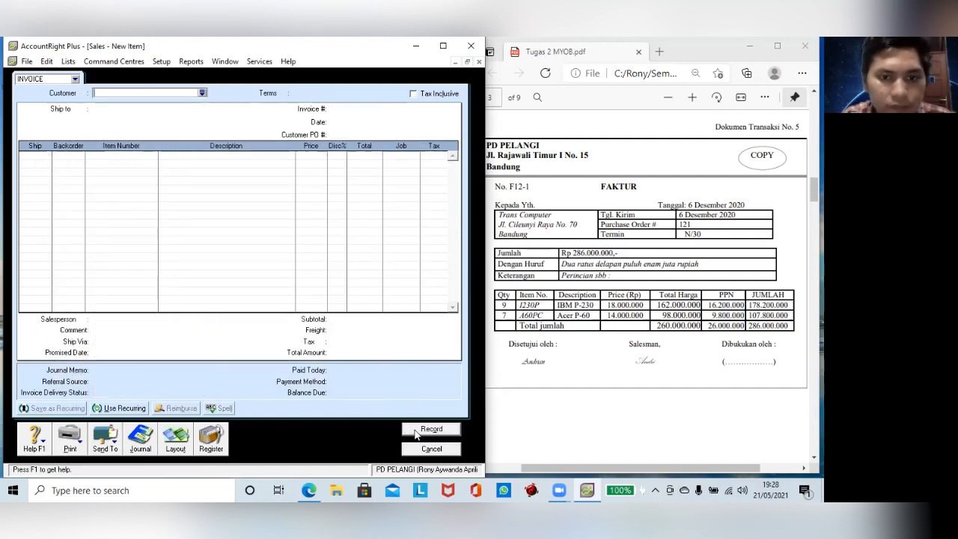
click(423, 446)
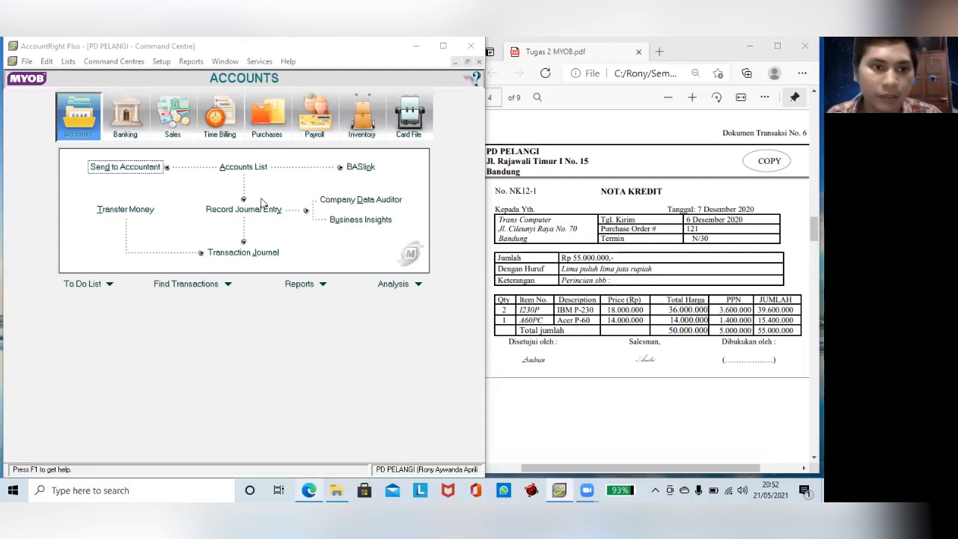
- Start a new sales invoice for the customer Trans Computer
click(187, 138)
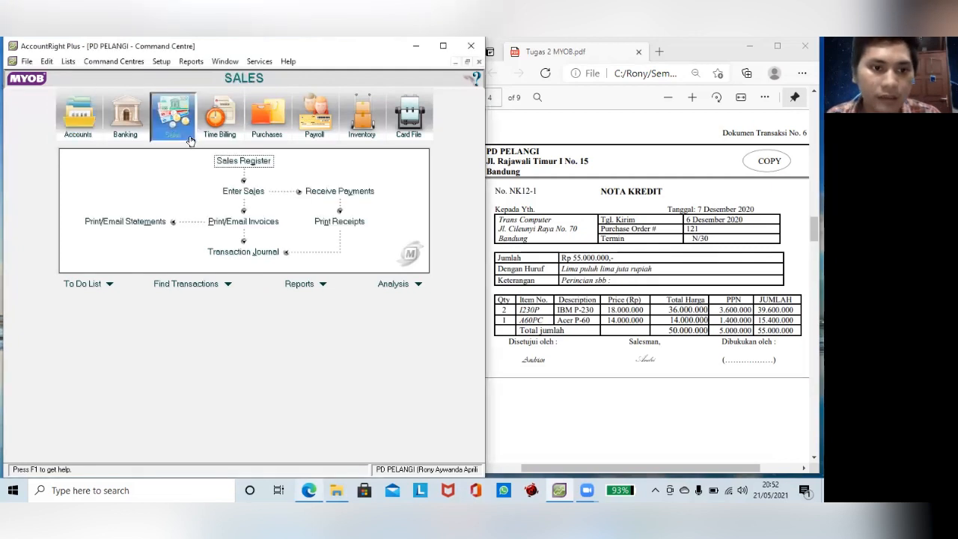
click(240, 192)
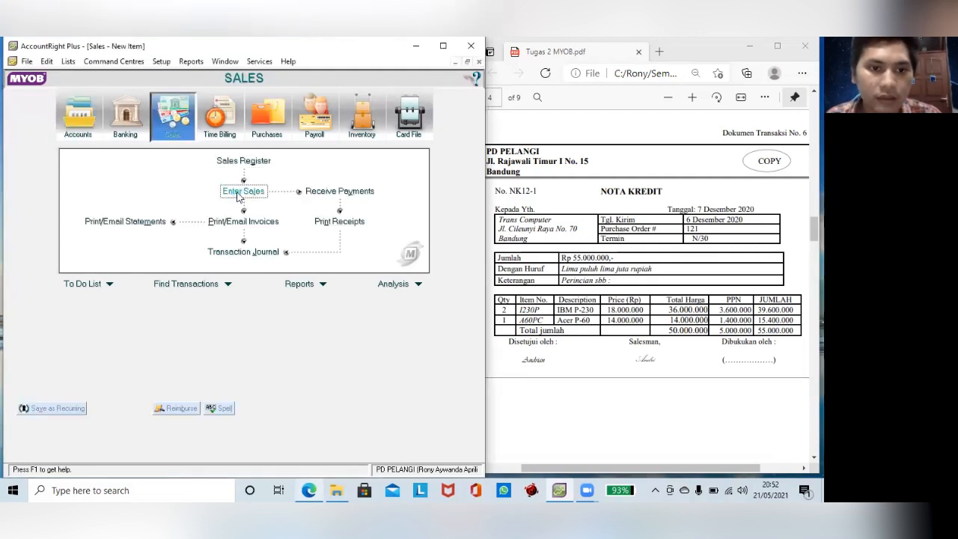
click(173, 93)
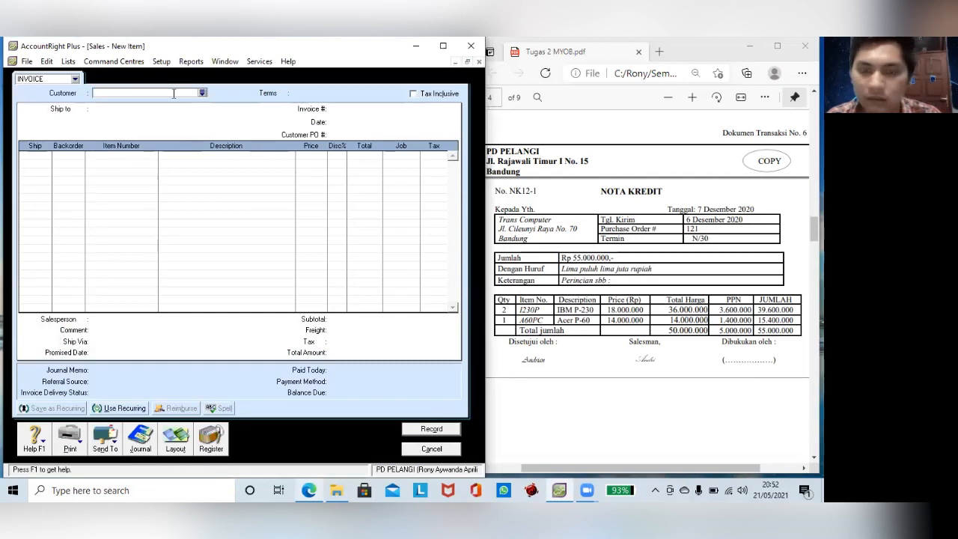
text(Trans Computer)
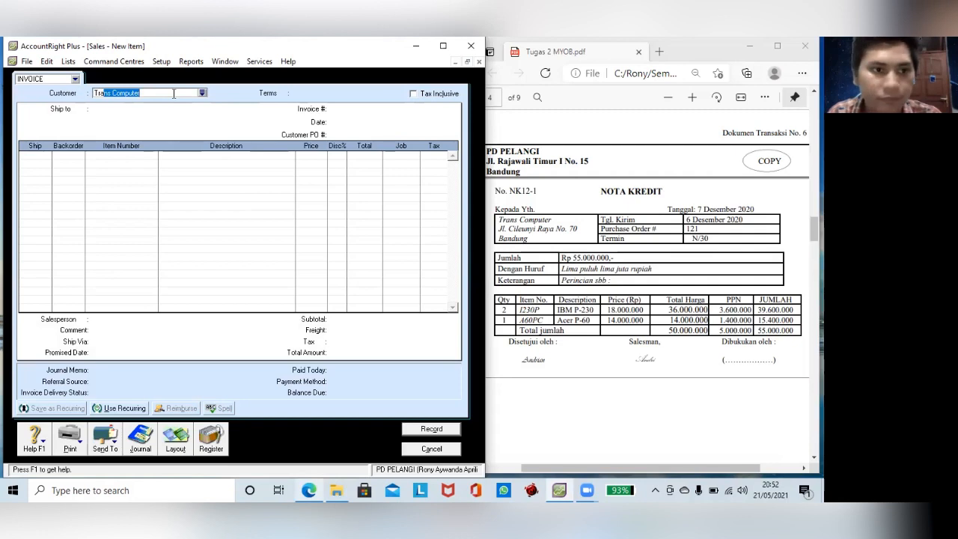
key(Tab)
- Number the invoice NK12-1 and fill in the customer's purchase order number from the PDF
click(351, 108)
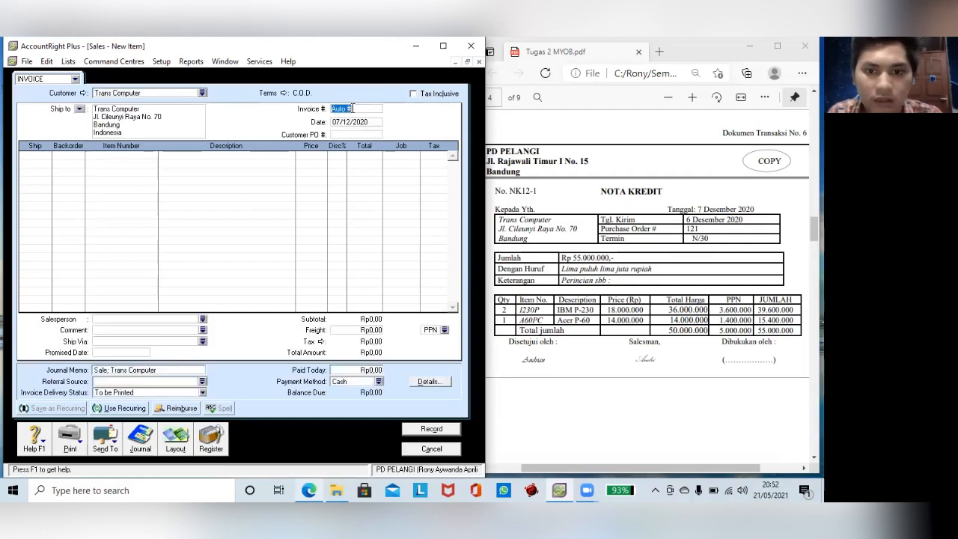
text(NK)
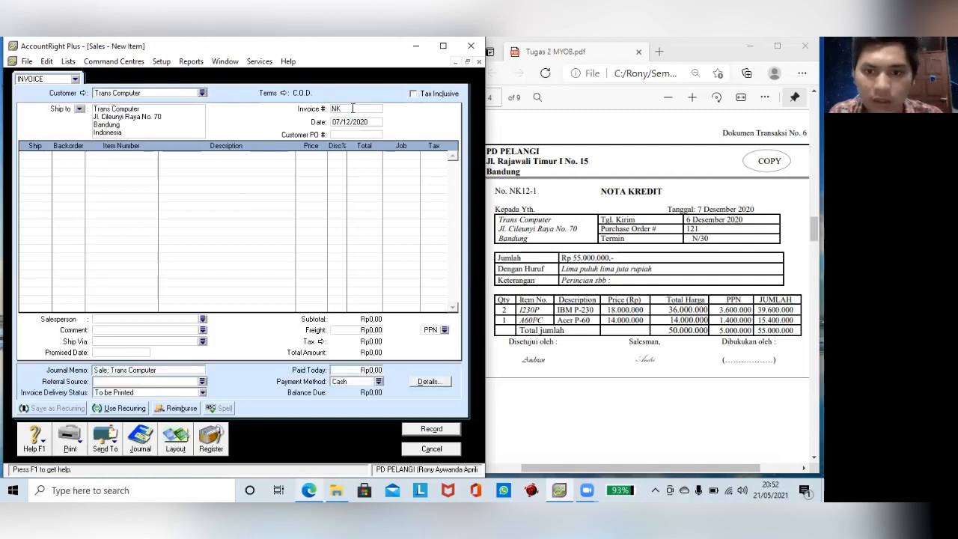
text(12)
text(-1)
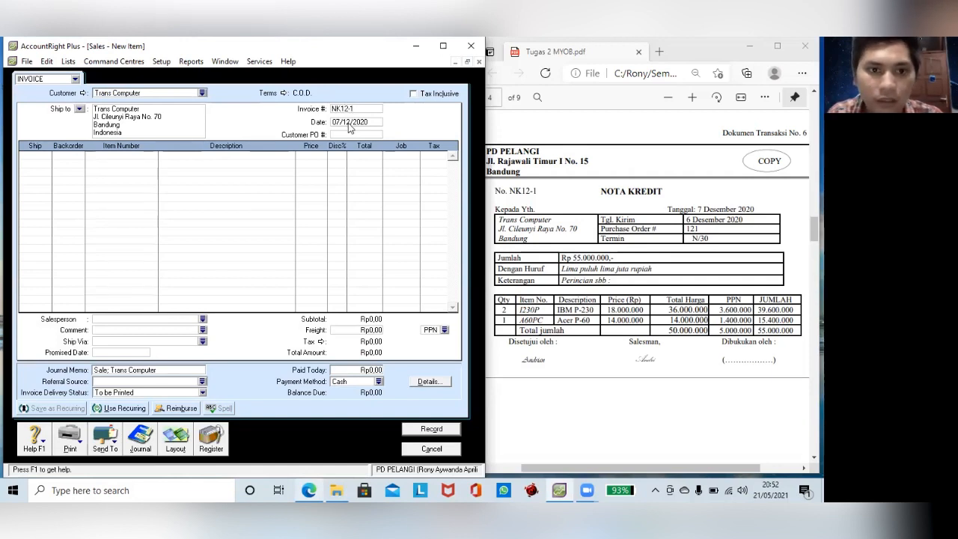
click(347, 133)
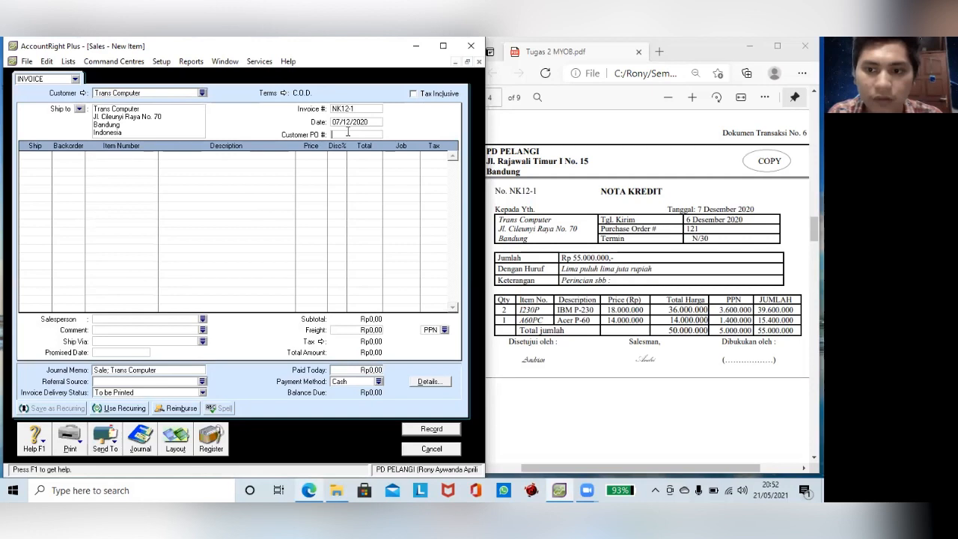
text(121)
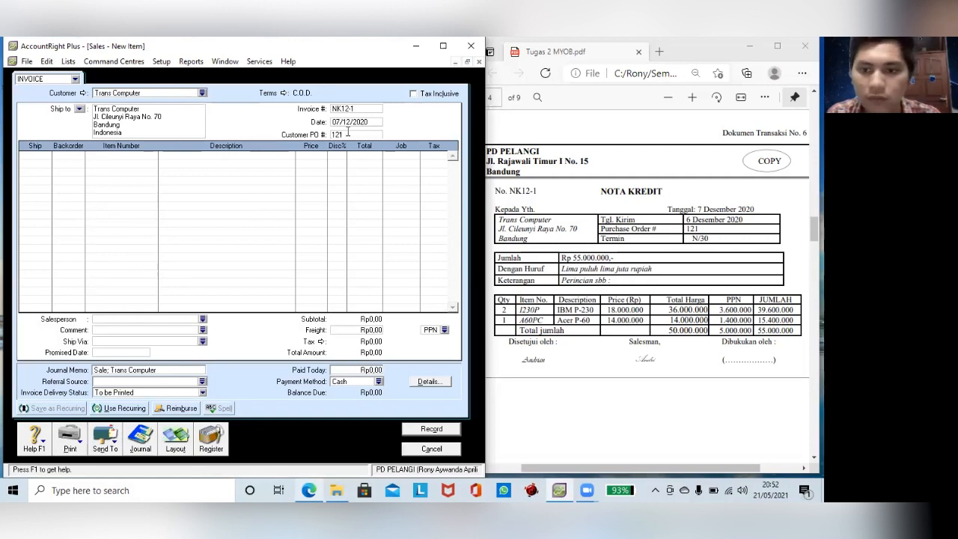
- Enter the first return line as -2 units of item 1230P at a price of Rp18.000.000
click(42, 157)
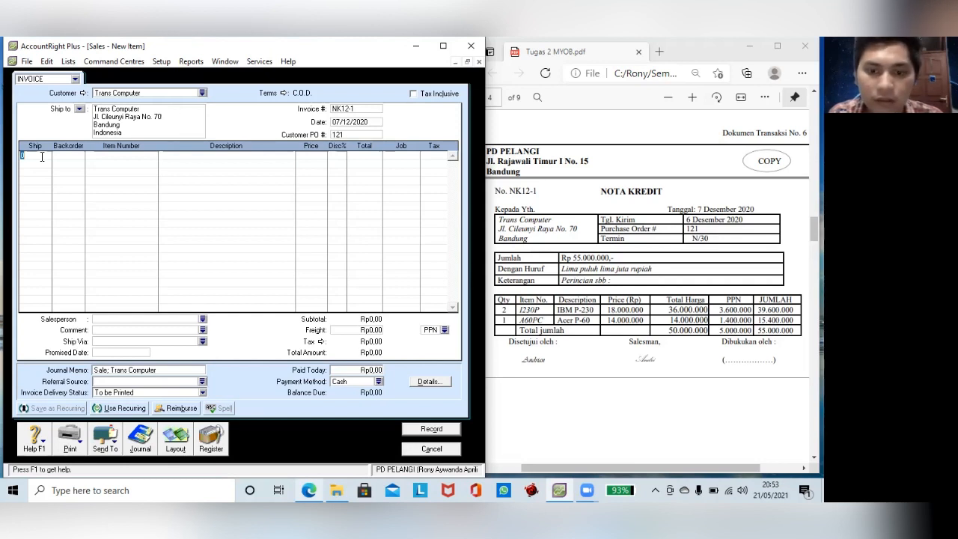
text(-2)
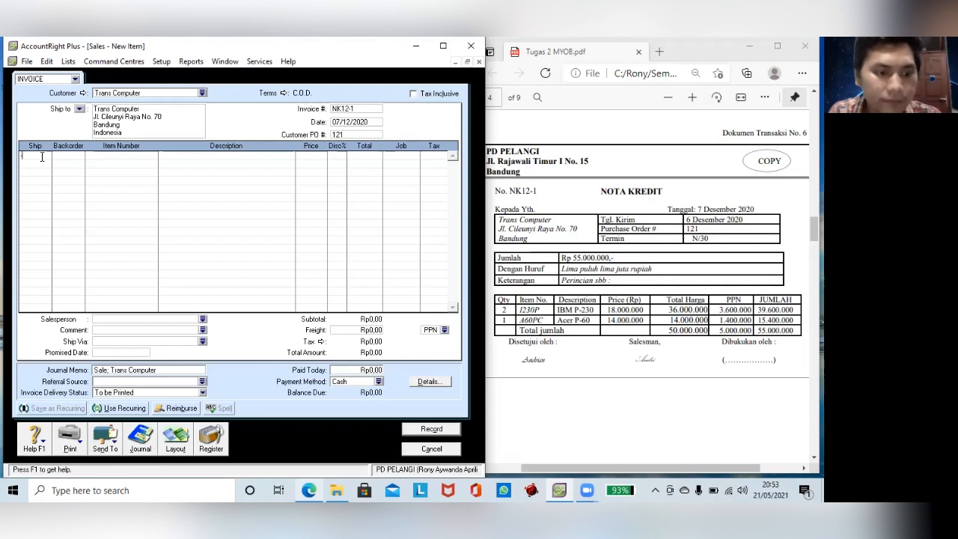
key(Tab)
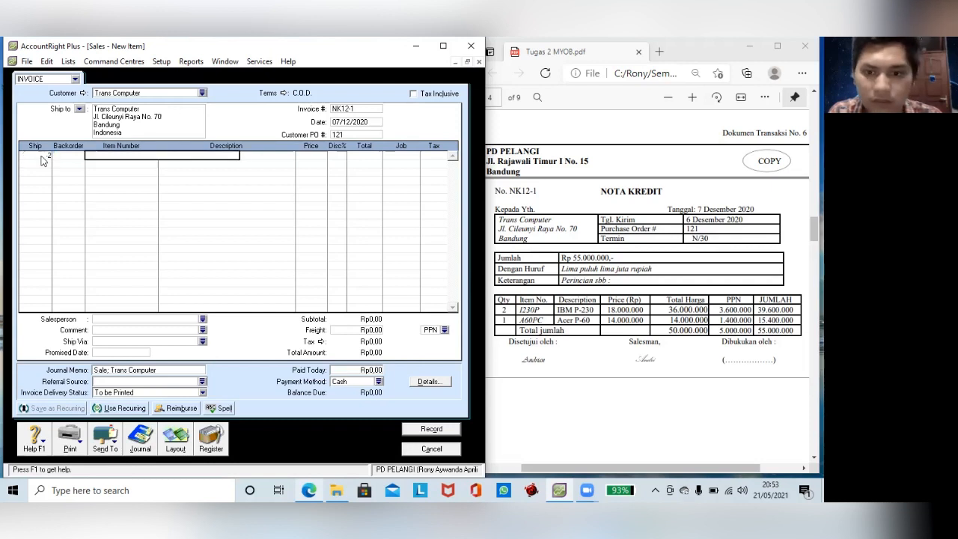
text(I230P)
key(Tab)
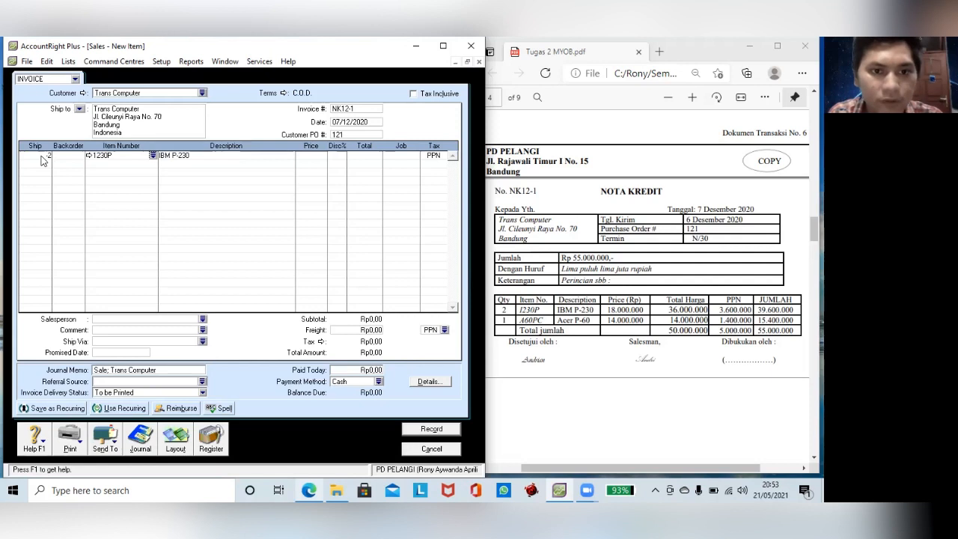
click(307, 156)
text(1)
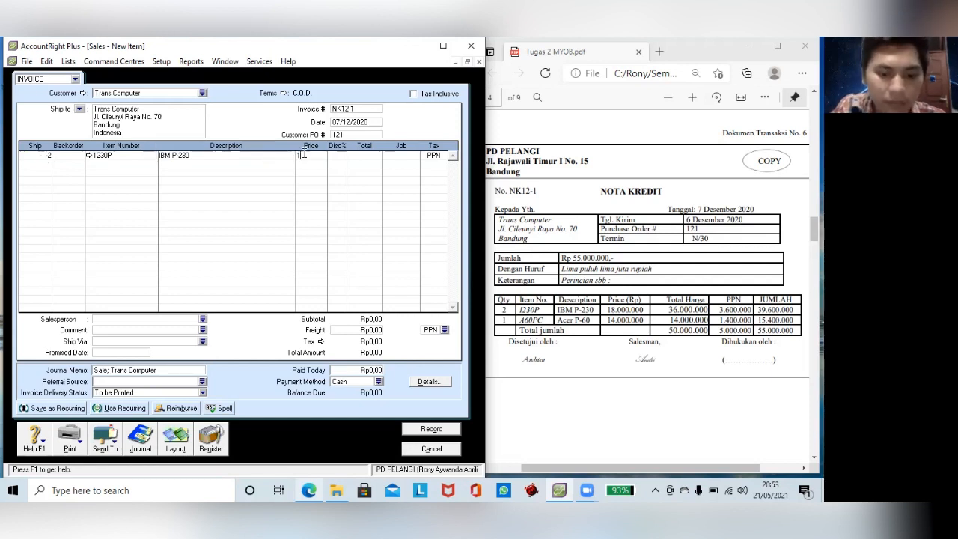
text(800000)
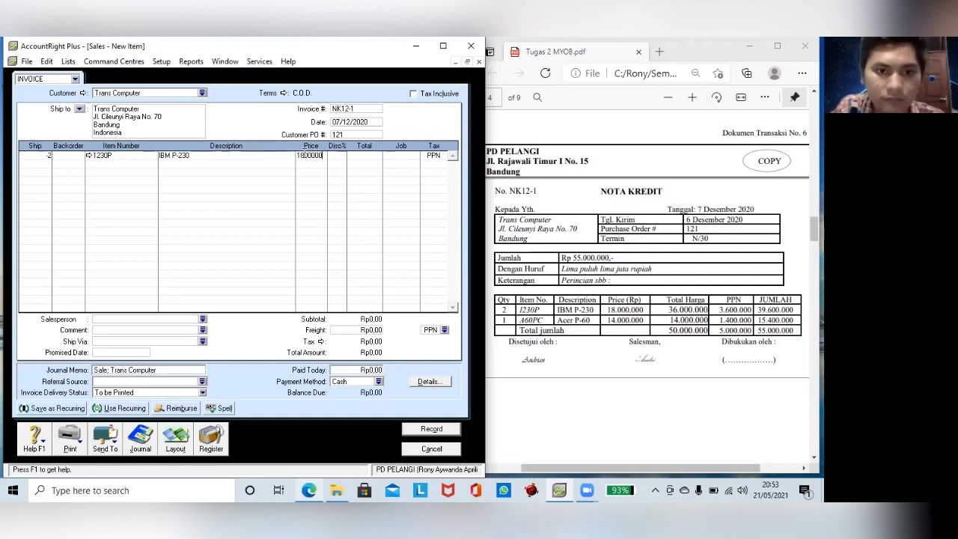
text(0)
key(Return)
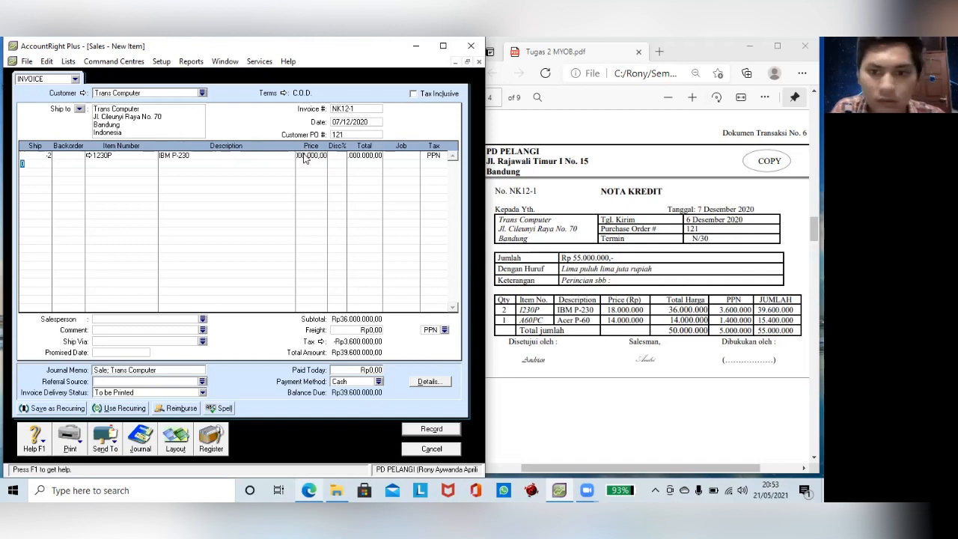
- Add a second return line for -1 unit of item A60PC at a price of Rp14.000.000
text(-1)
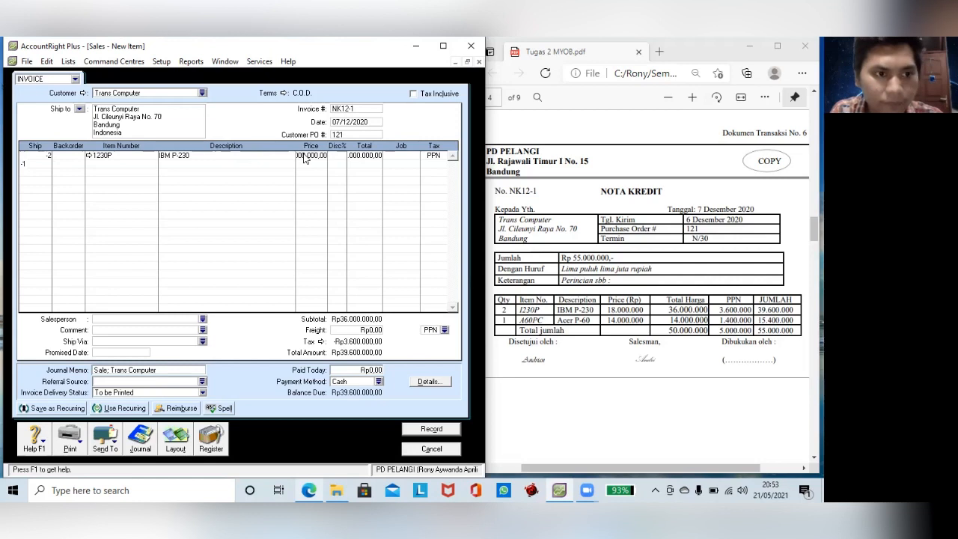
key(Tab)
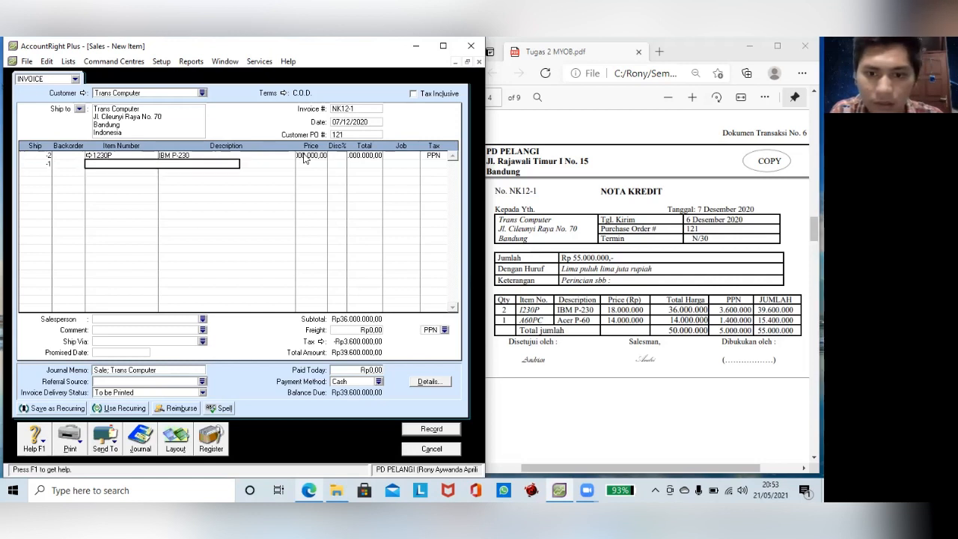
text(A60PC)
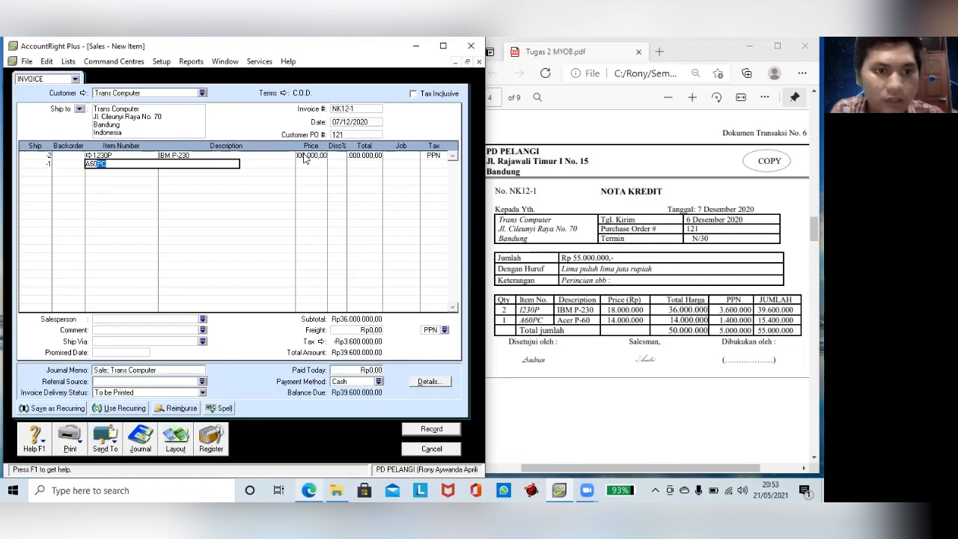
key(Tab)
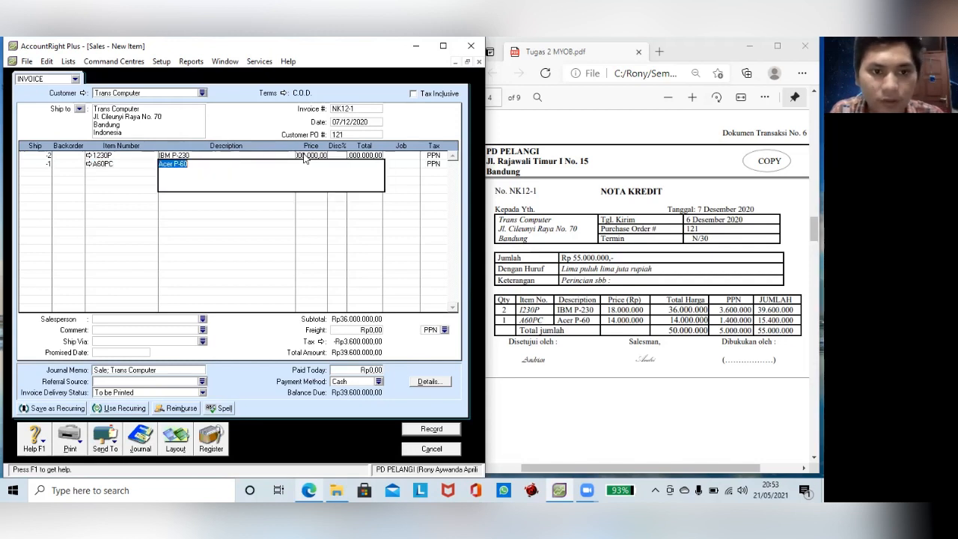
key(Tab)
text(1)
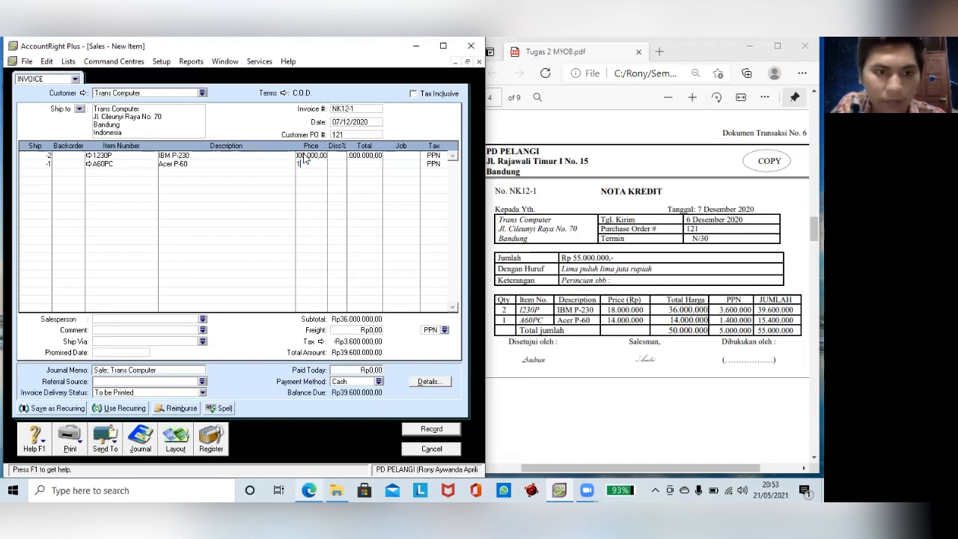
text(4000000)
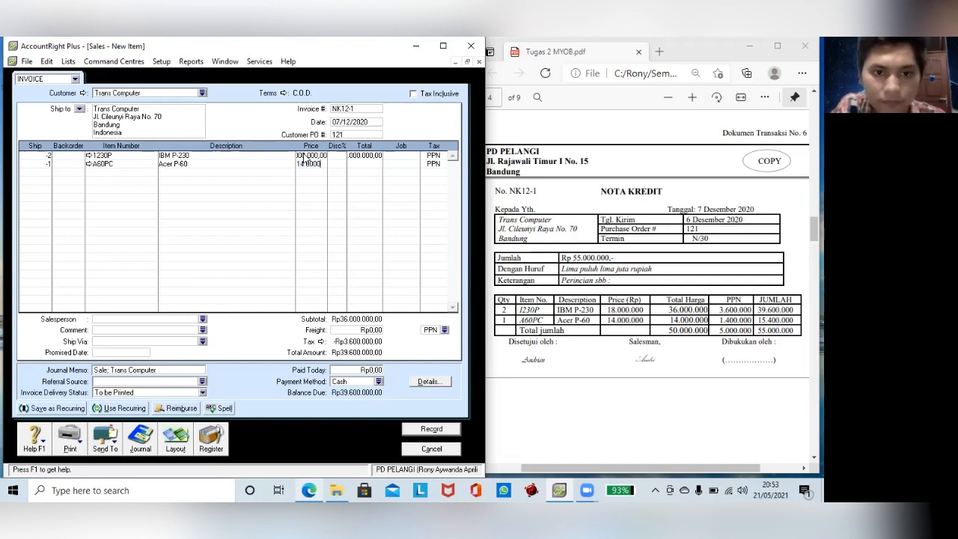
text(0)
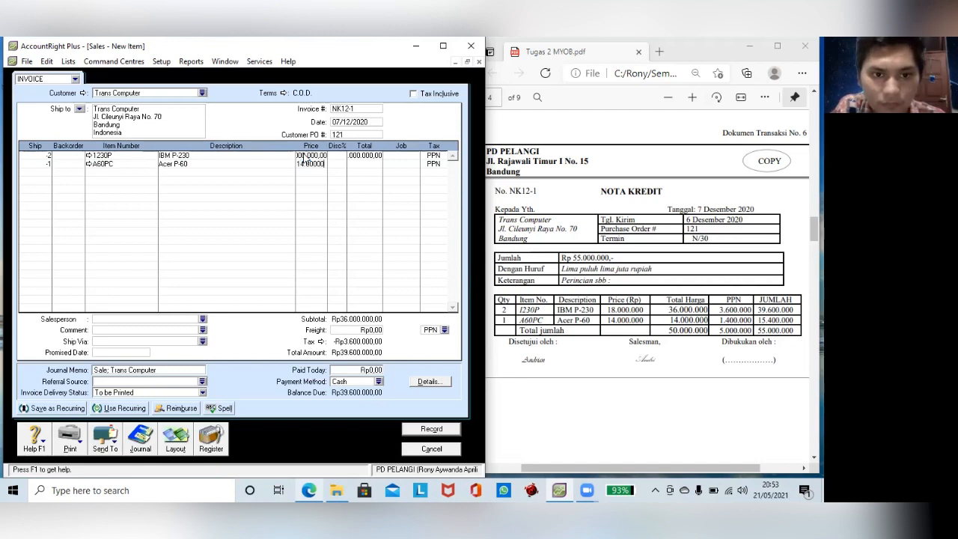
key(BackSpace)
key(BackSpace)
key(BackSpace)
key(BackSpace)
key(BackSpace)
key(BackSpace)
key(BackSpace)
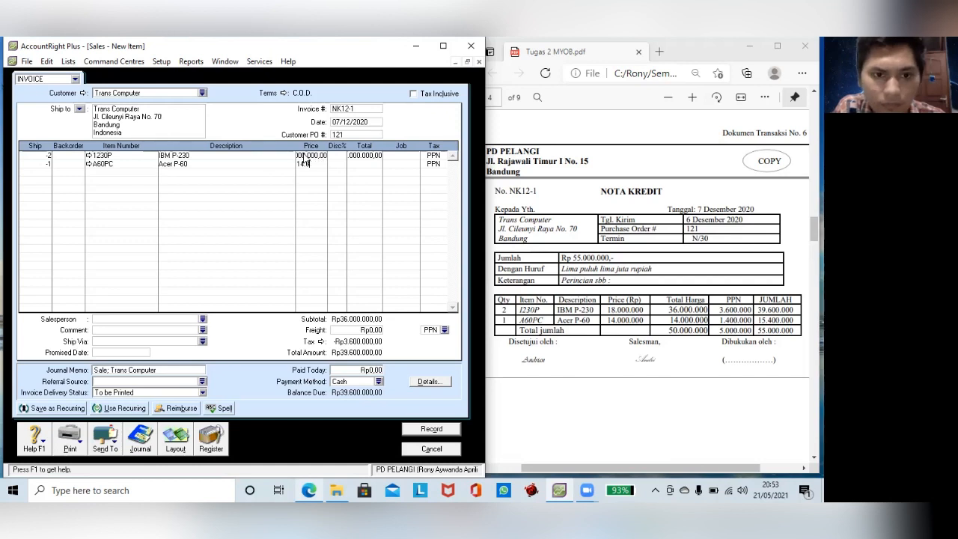
text(000000)
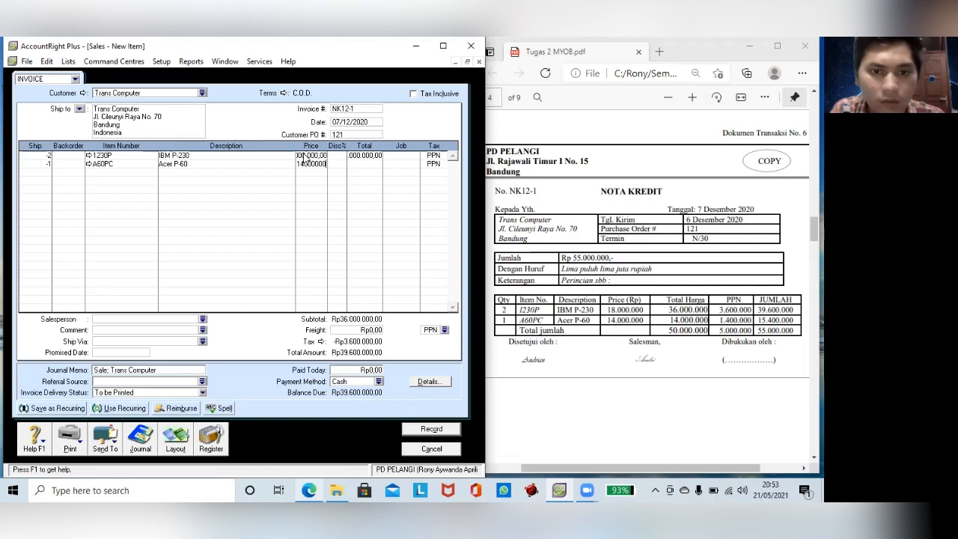
key(Return)
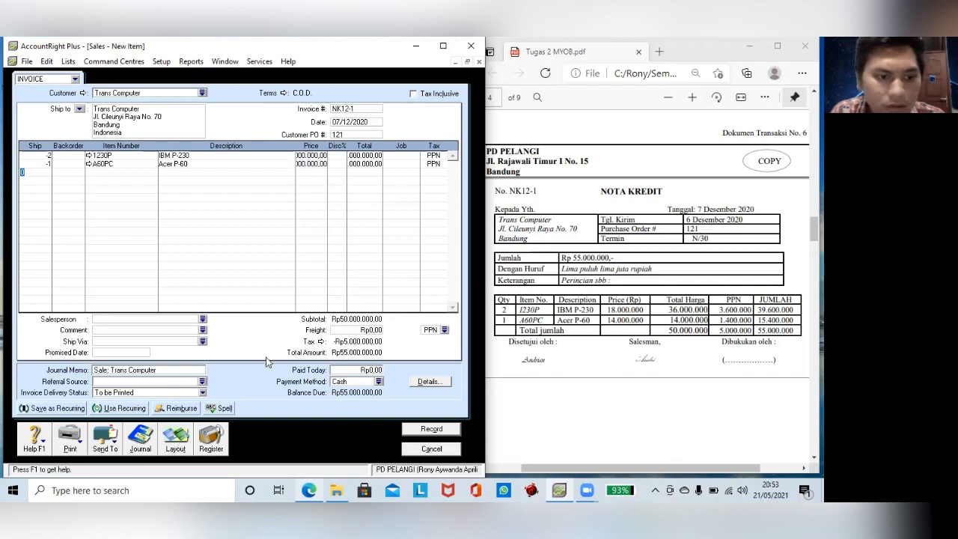
- Change the income account for tracking sales of item 1230P to 4-1200 Sales Return and return to the invoice
click(87, 156)
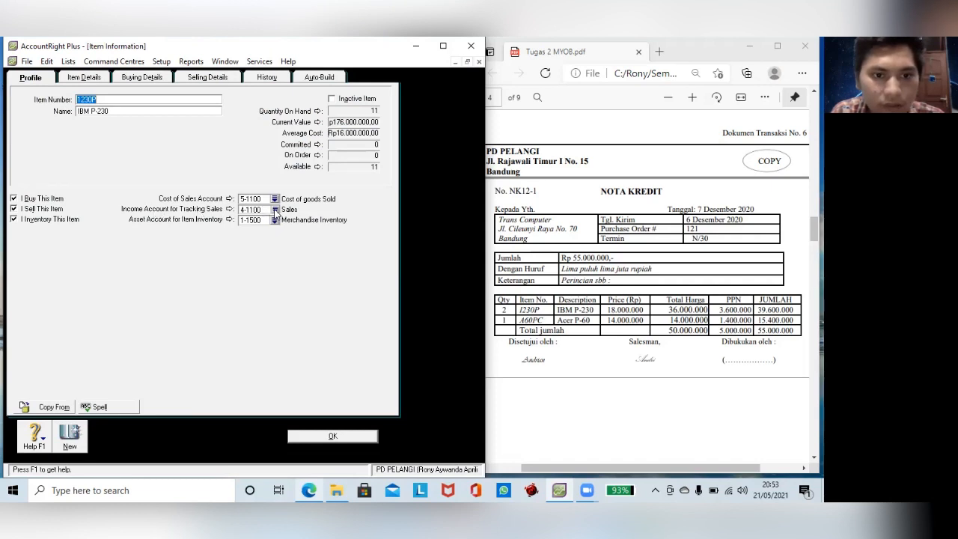
click(275, 209)
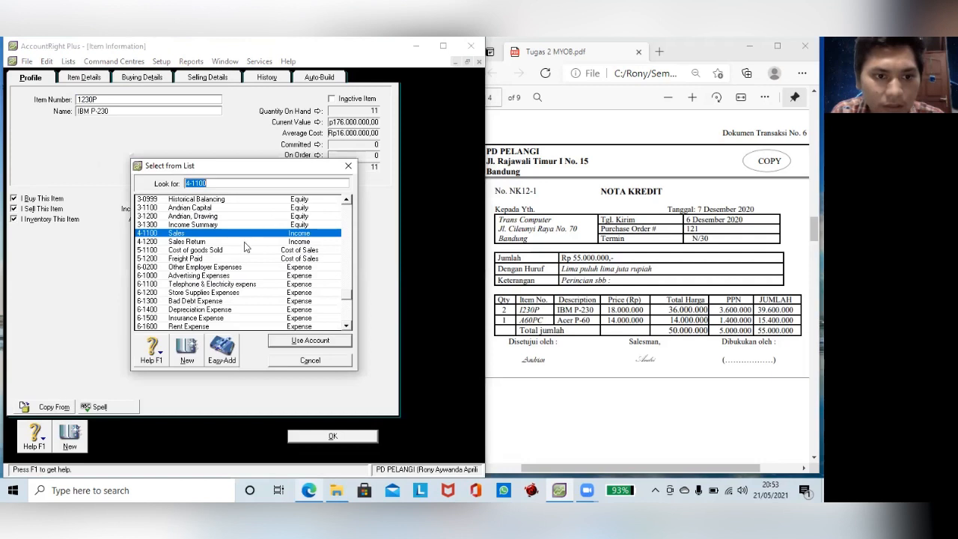
key(Down)
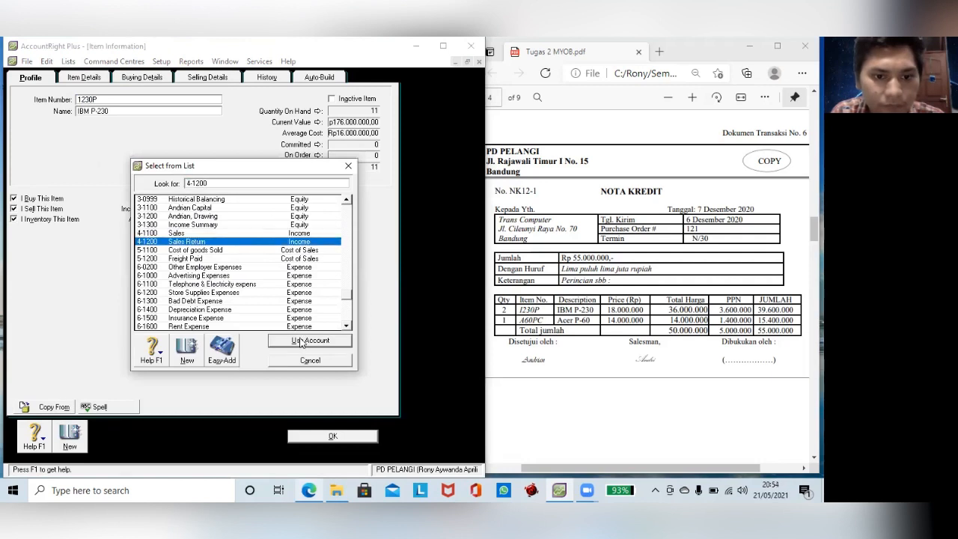
click(301, 342)
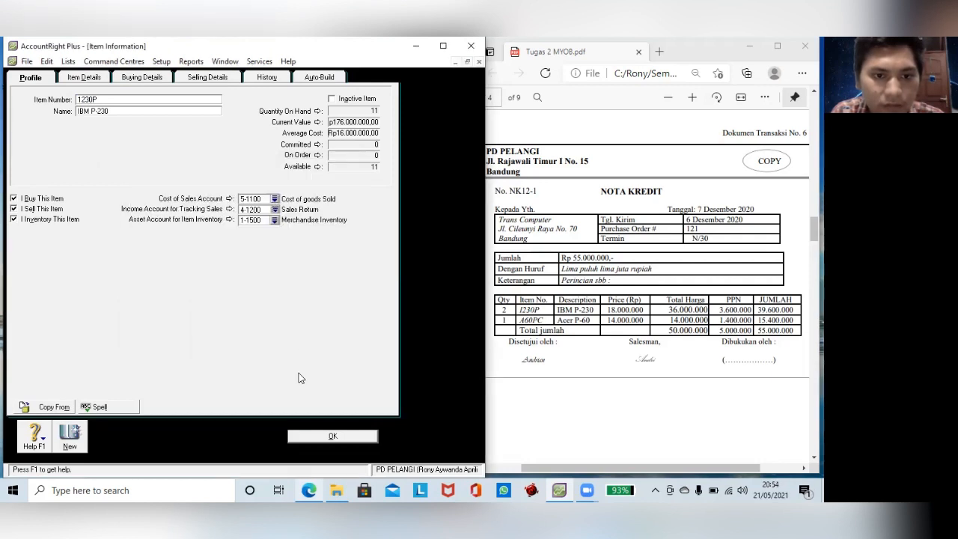
click(329, 438)
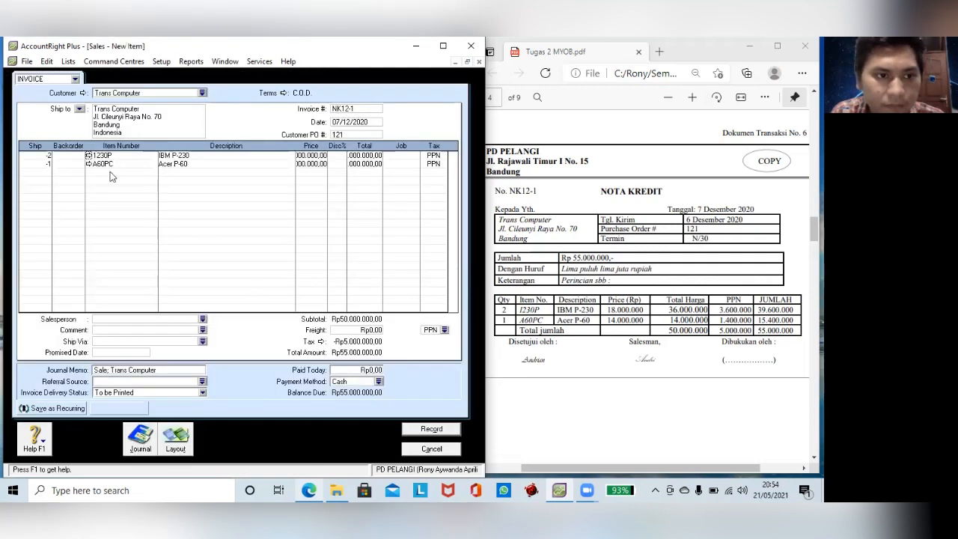
- Change the income account for tracking sales of item A60PC to 4-1200 Sales Return and return to the invoice
click(88, 164)
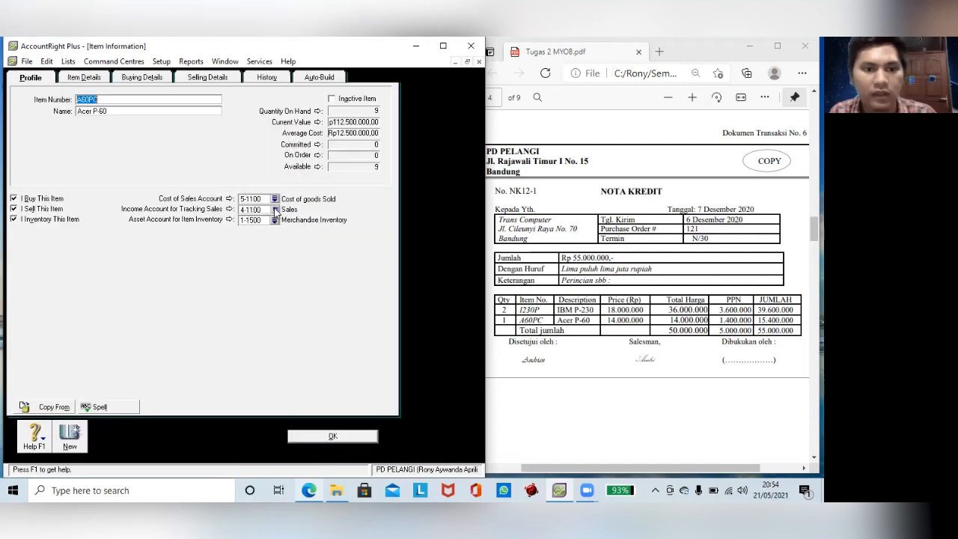
click(275, 210)
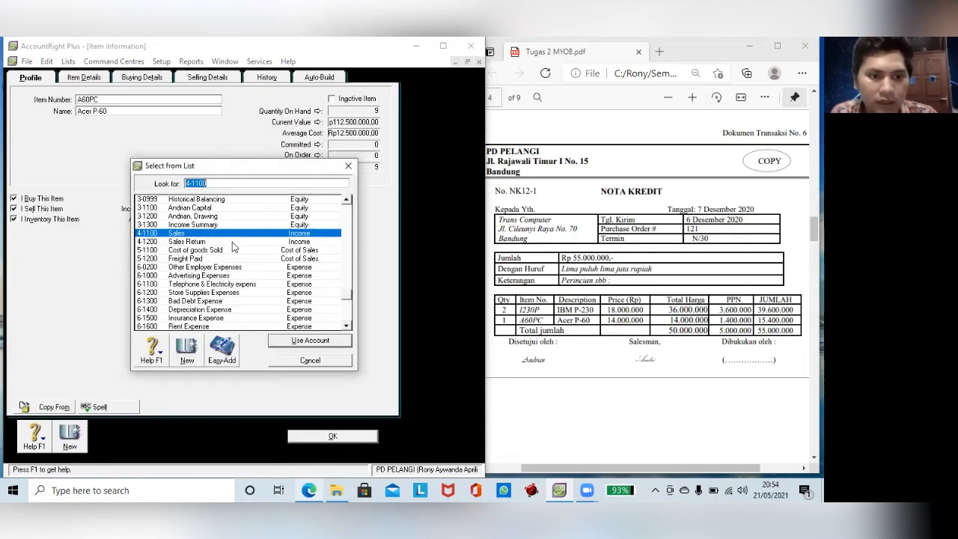
click(233, 242)
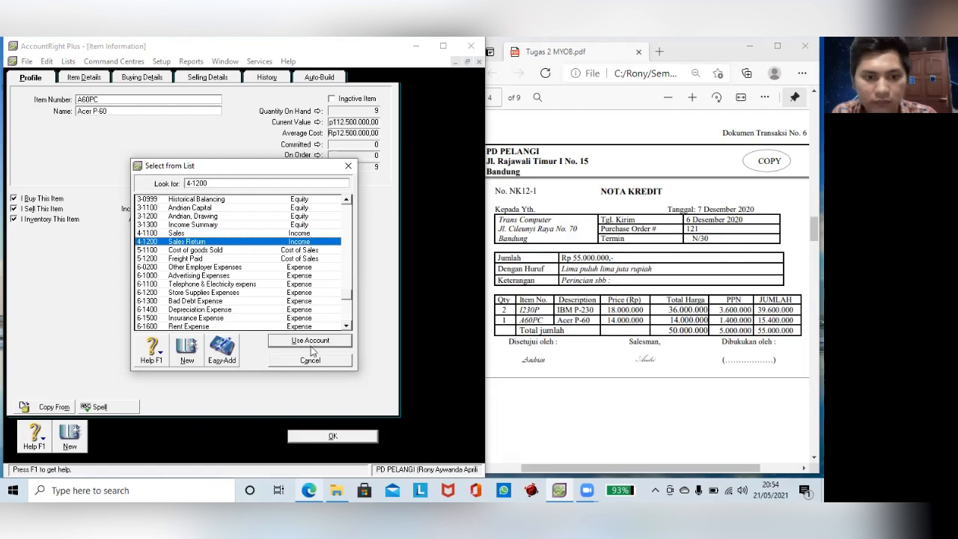
click(310, 341)
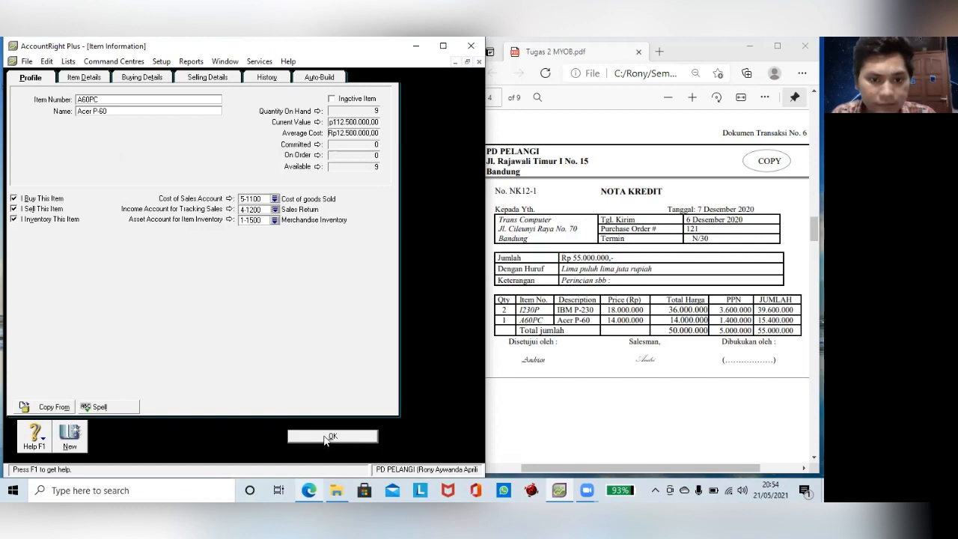
click(325, 439)
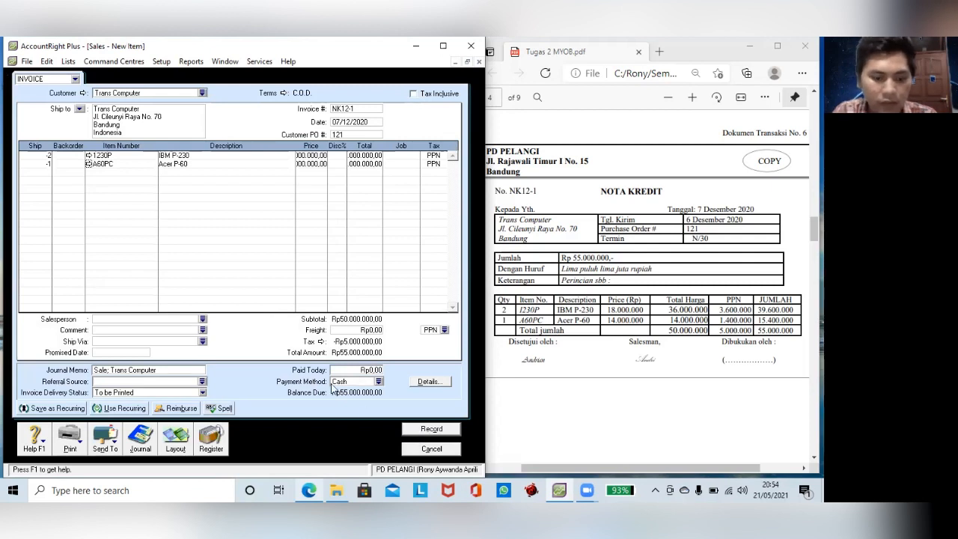
- Review the journal recap of sales return NK12-1 and record the transaction
key(ctrl+r)
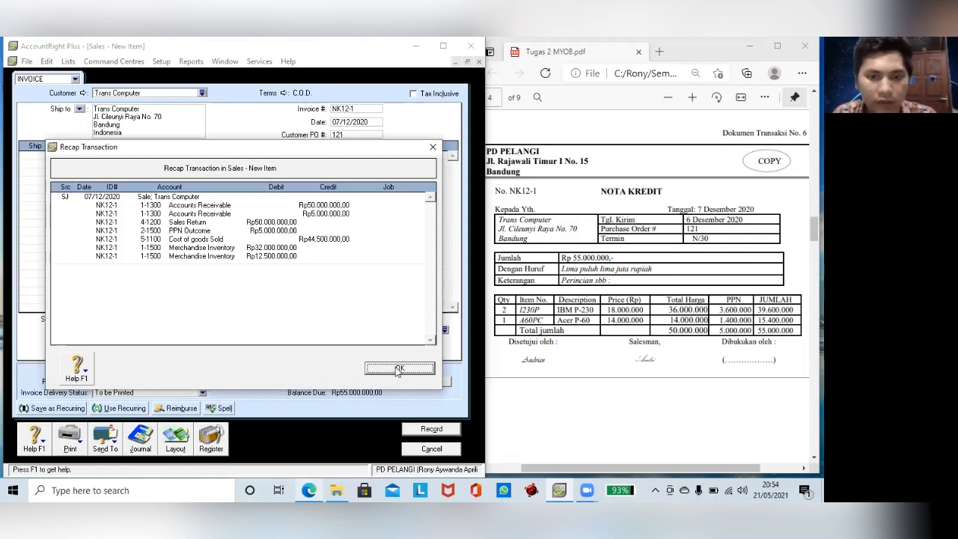
click(398, 369)
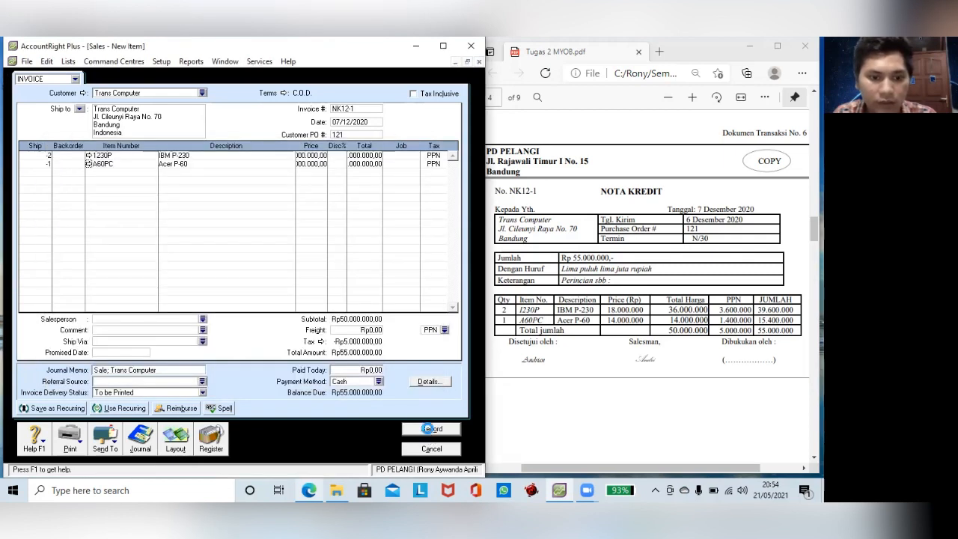
click(430, 432)
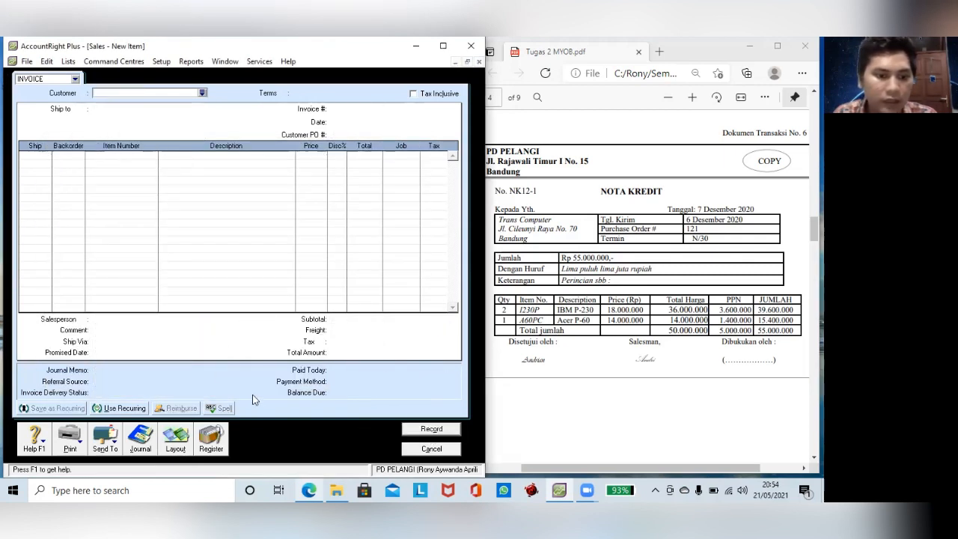
- Find Trans Computer's NK12-1 credit among the returns and credits in the sales register and start applying it to a sale
click(206, 447)
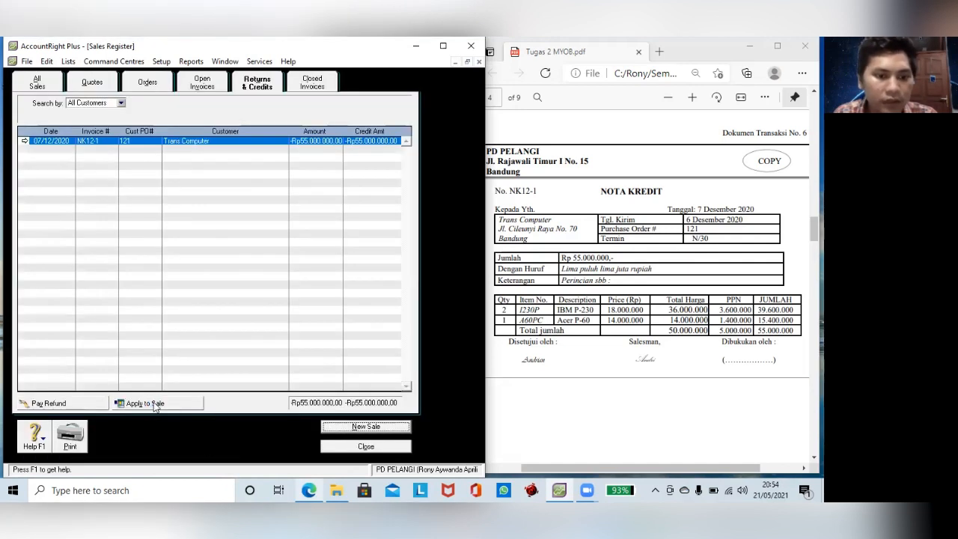
click(145, 404)
click(310, 449)
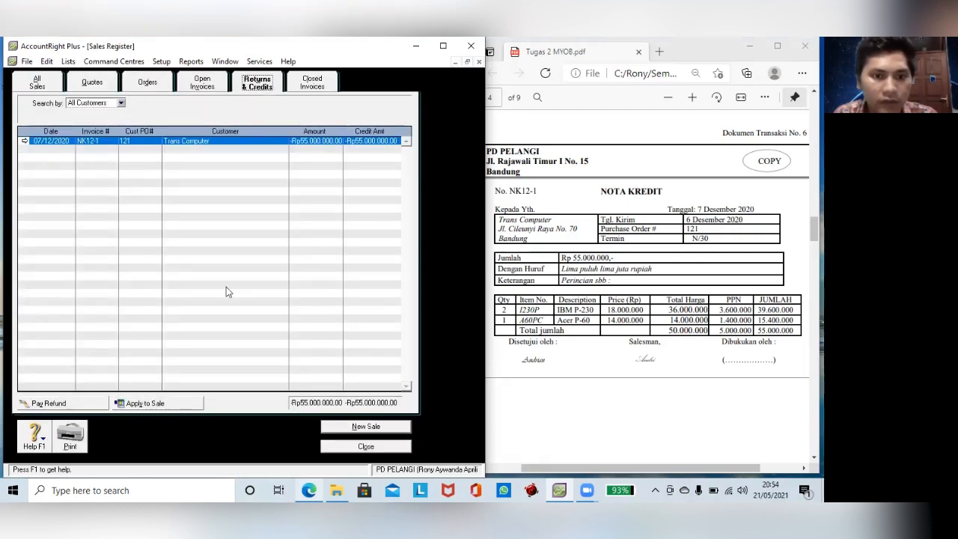
click(145, 403)
- Set the credit settlement's ID to NK12-1 and its date to 7/12/2020
click(307, 85)
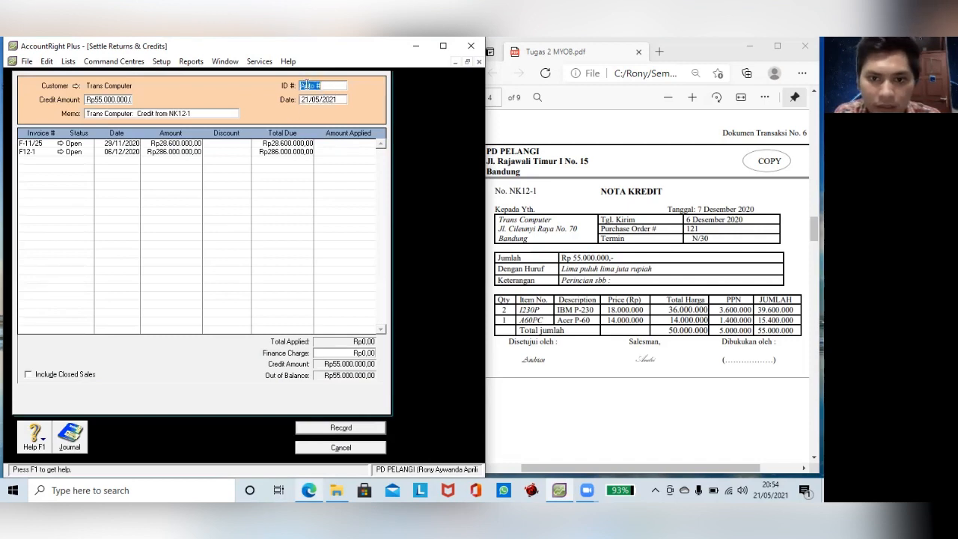
text(NK)
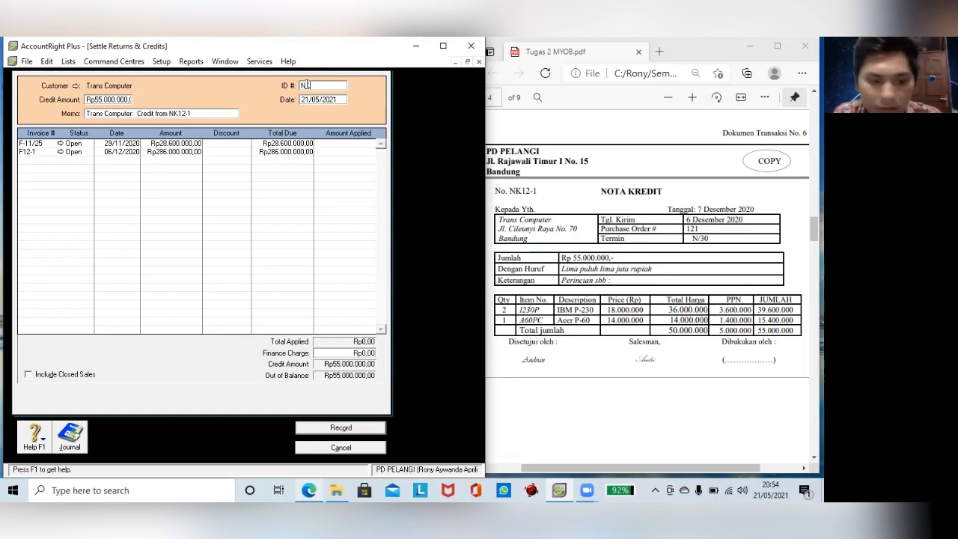
text(12)
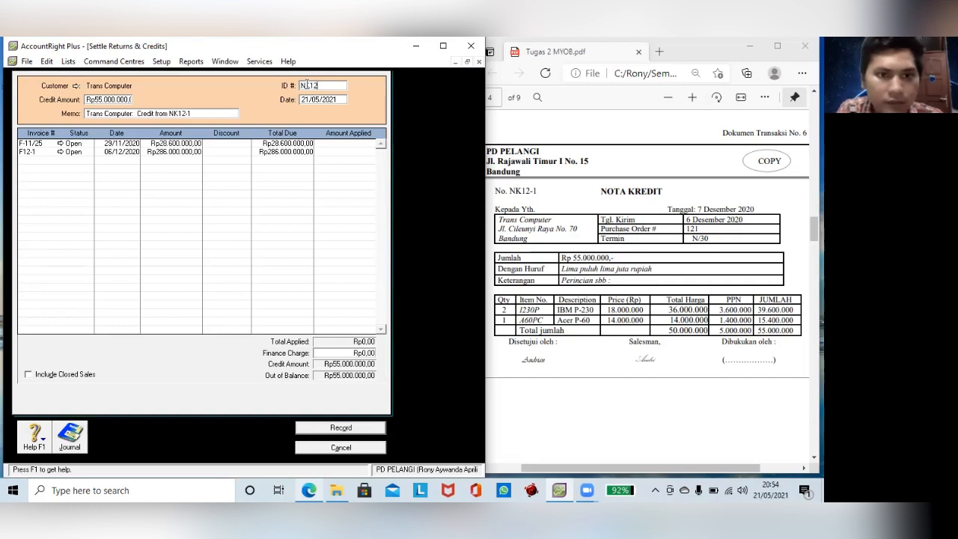
text(-1)
click(313, 99)
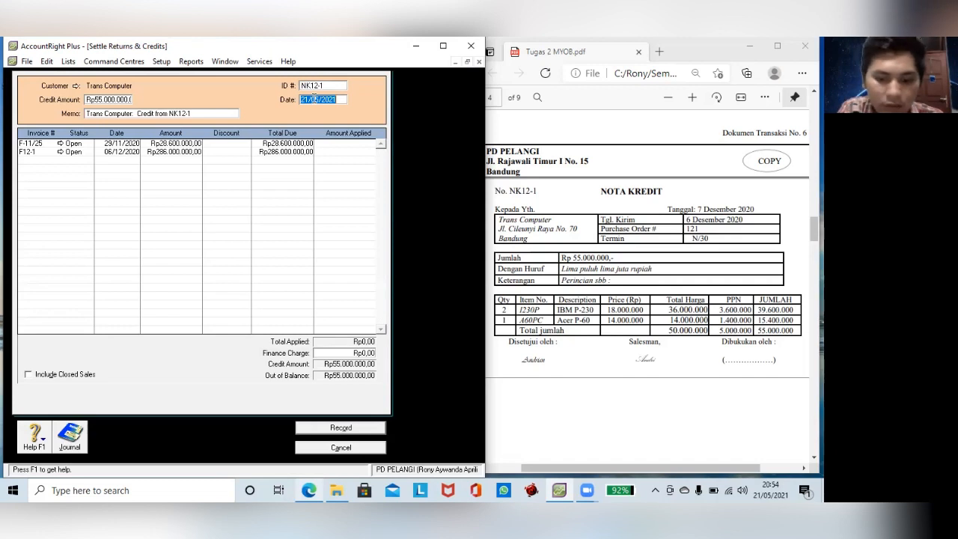
text(7/12/2020)
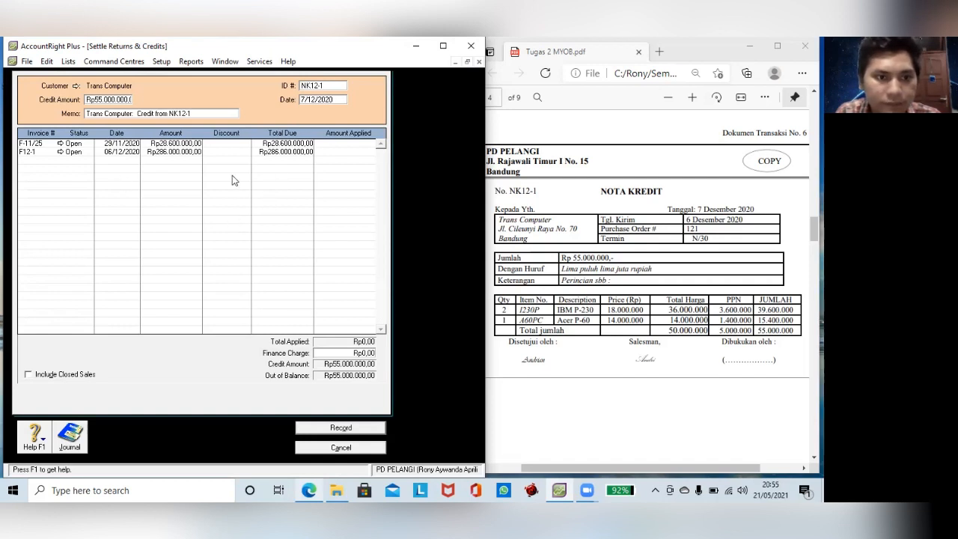
- Apply the full Rp55.000.000 credit to invoice F12-1, leave F-11/25 at zero, and record the settlement
click(342, 149)
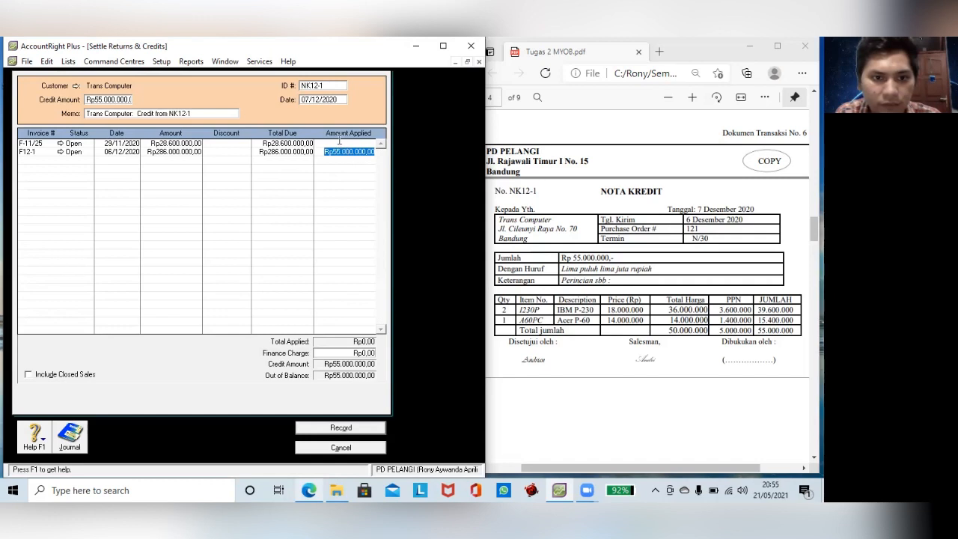
key(Tab)
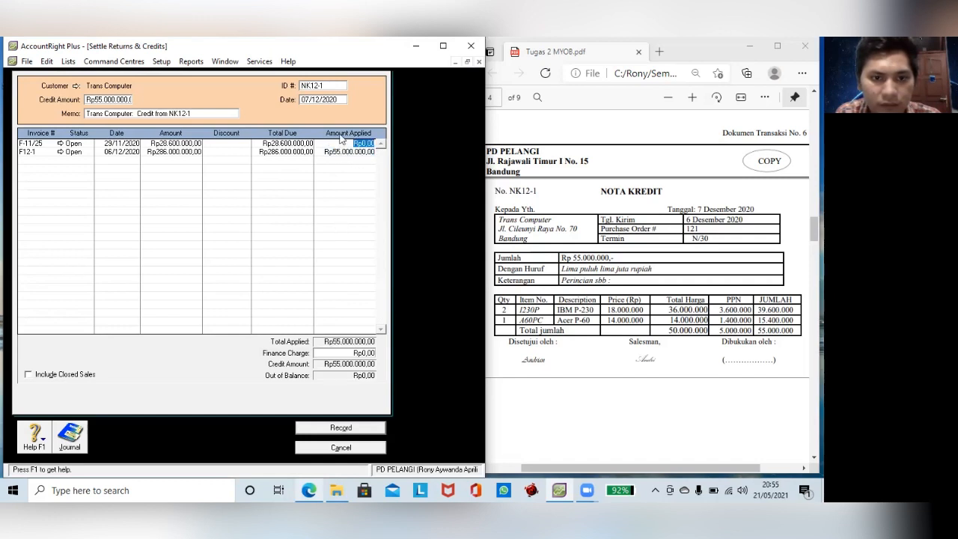
click(347, 226)
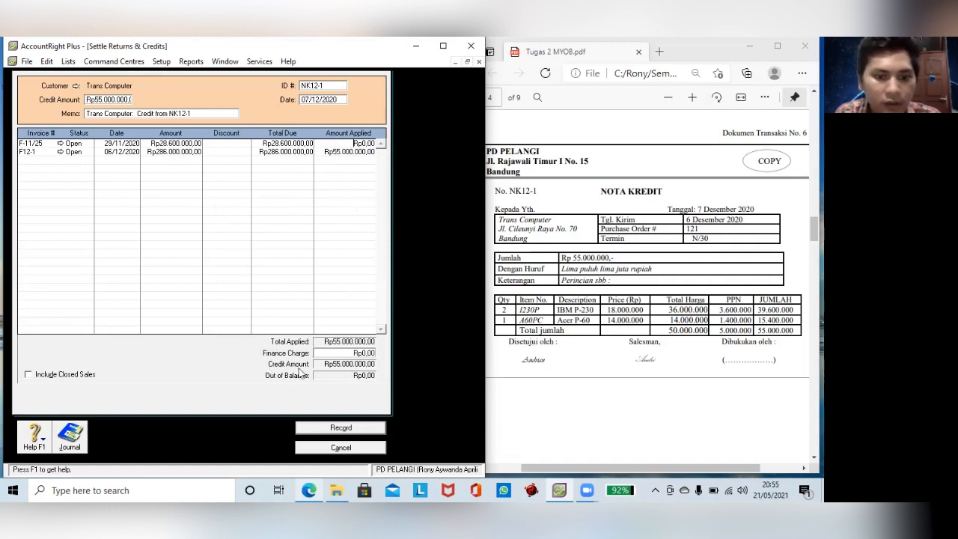
click(315, 431)
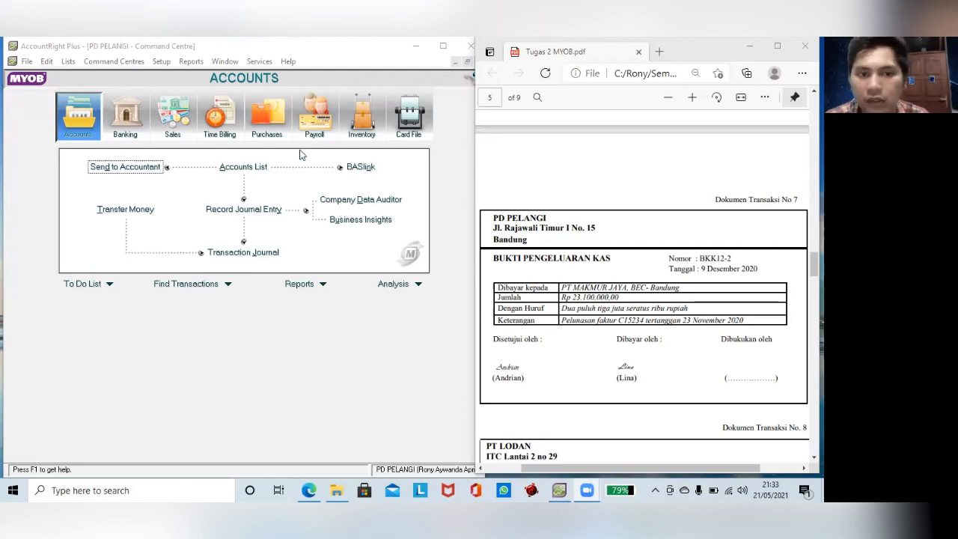
- Start a bill payment to supplier PT Makmur Jaya, paid from account 1-1100 Cash in Bank
click(274, 132)
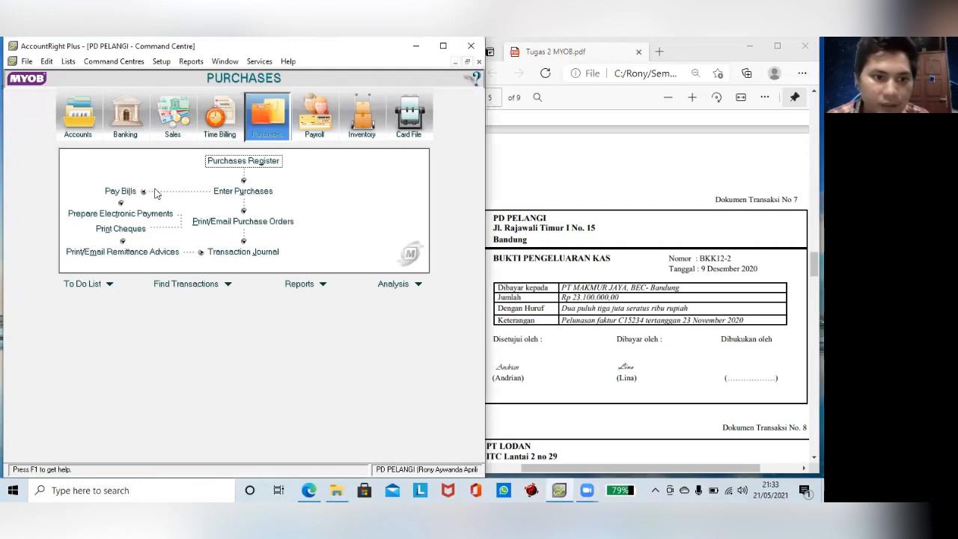
click(126, 192)
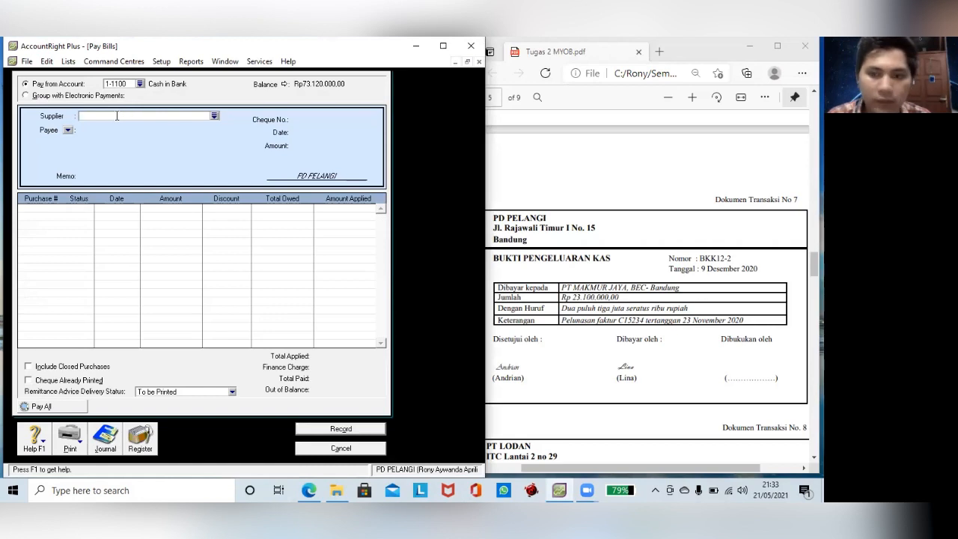
text(PT Makmur Jaya)
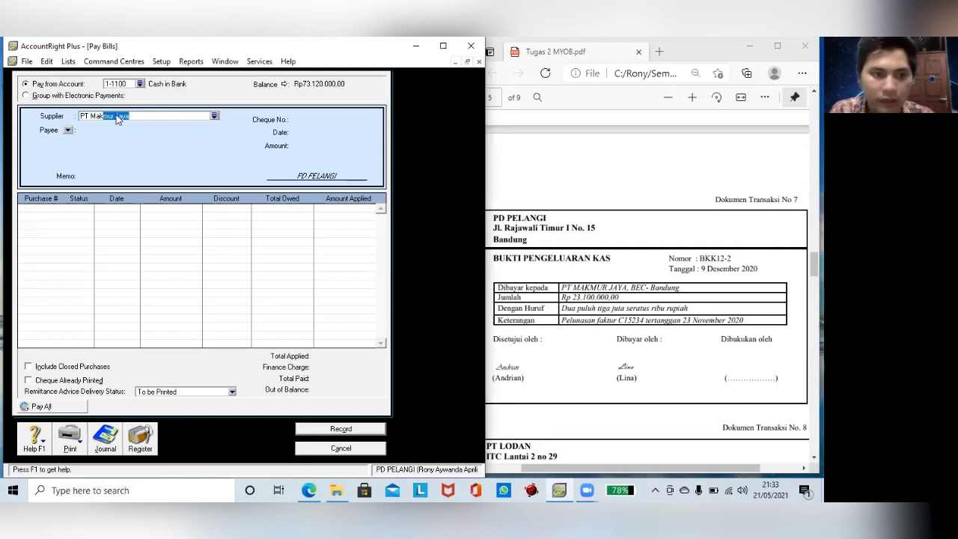
key(Tab)
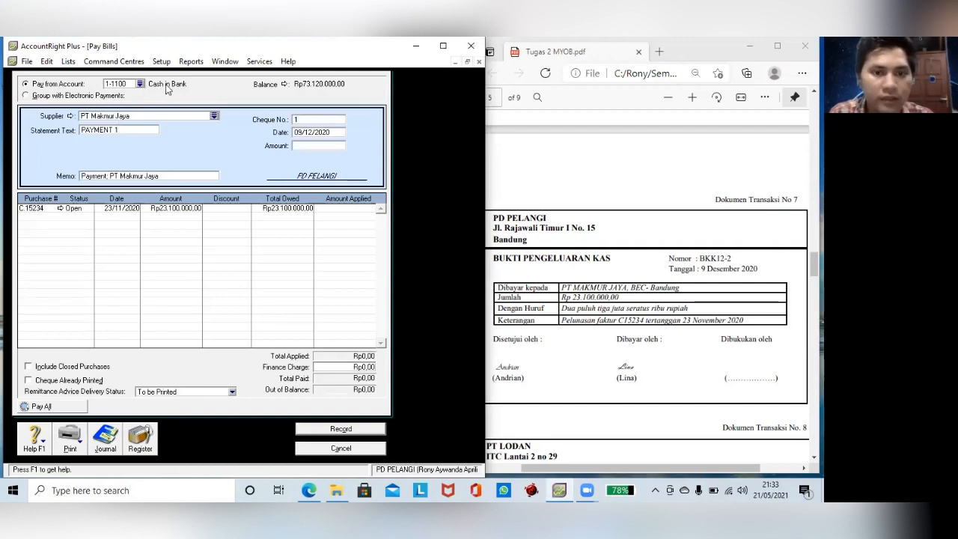
click(140, 84)
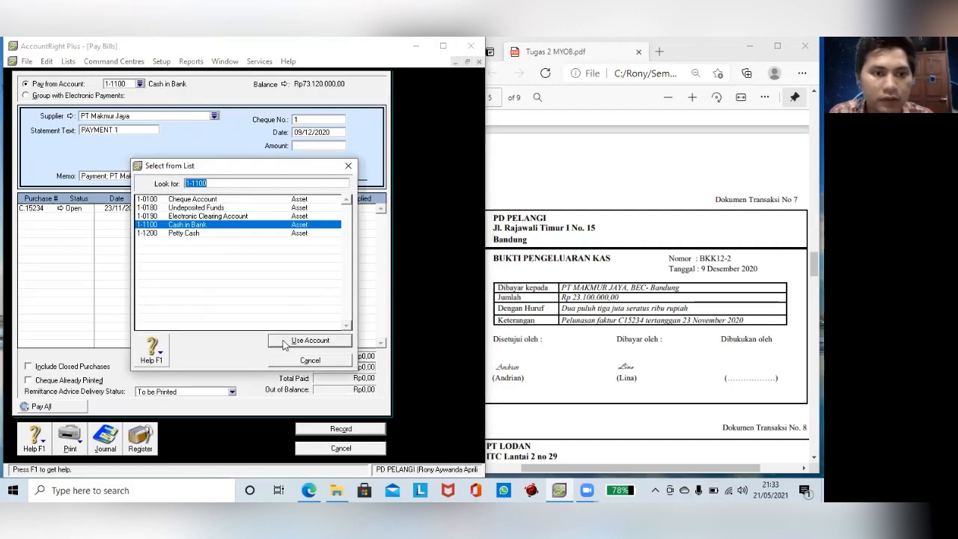
click(284, 341)
- Set the payment's cheque number to BKK12-2 and its amount to Rp23.100.000
click(309, 119)
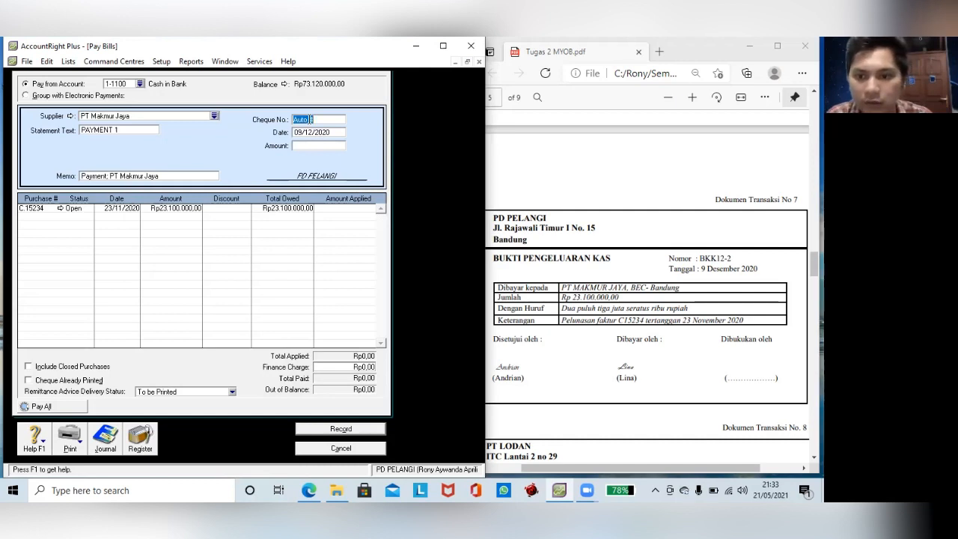
text(BKK)
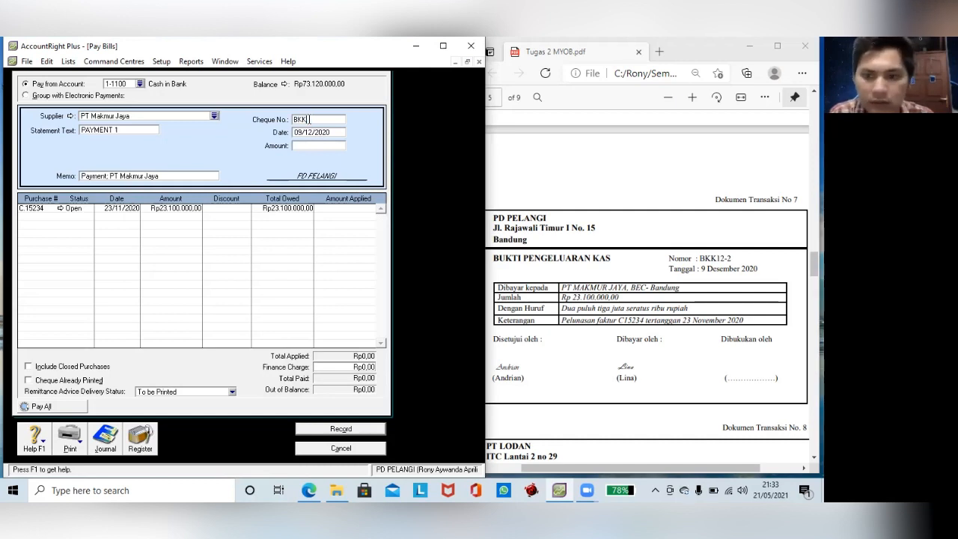
text(12)
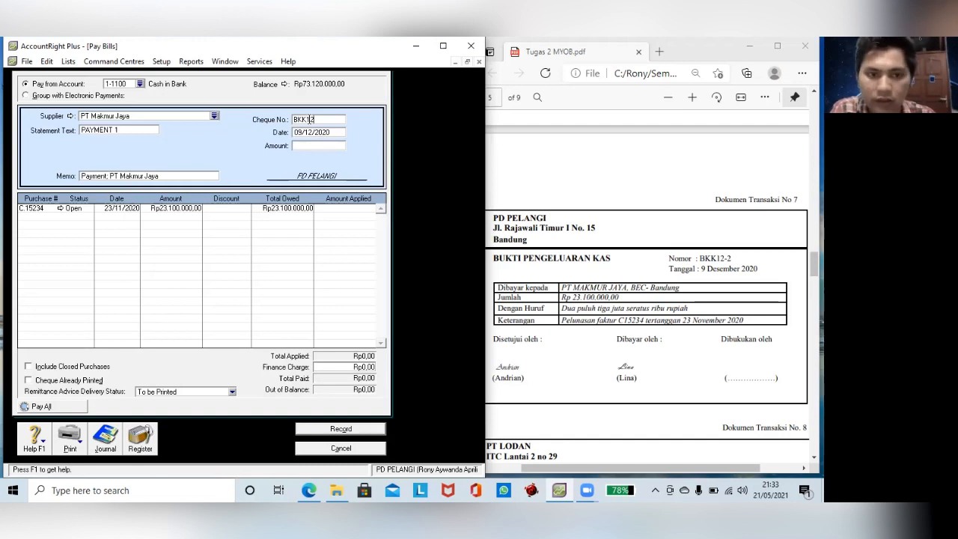
text(-2)
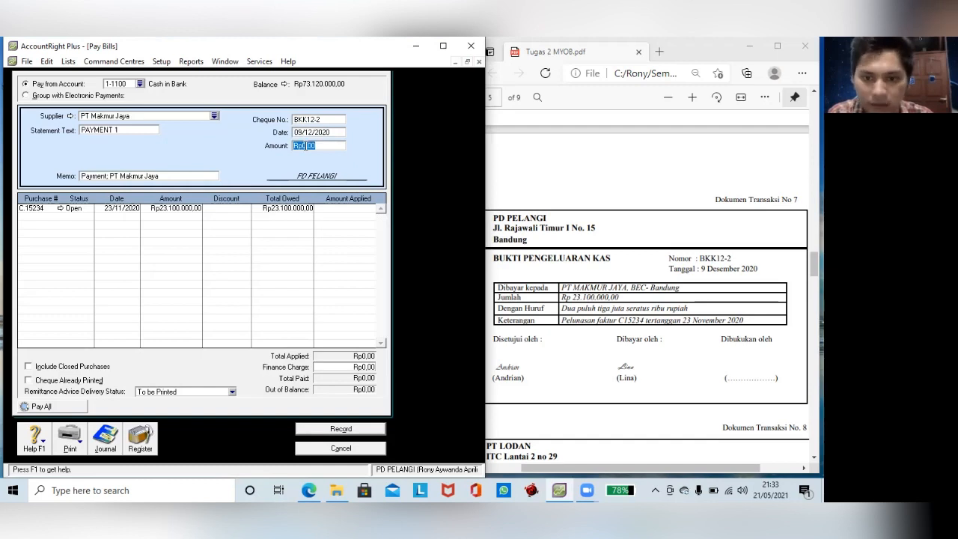
text(2)
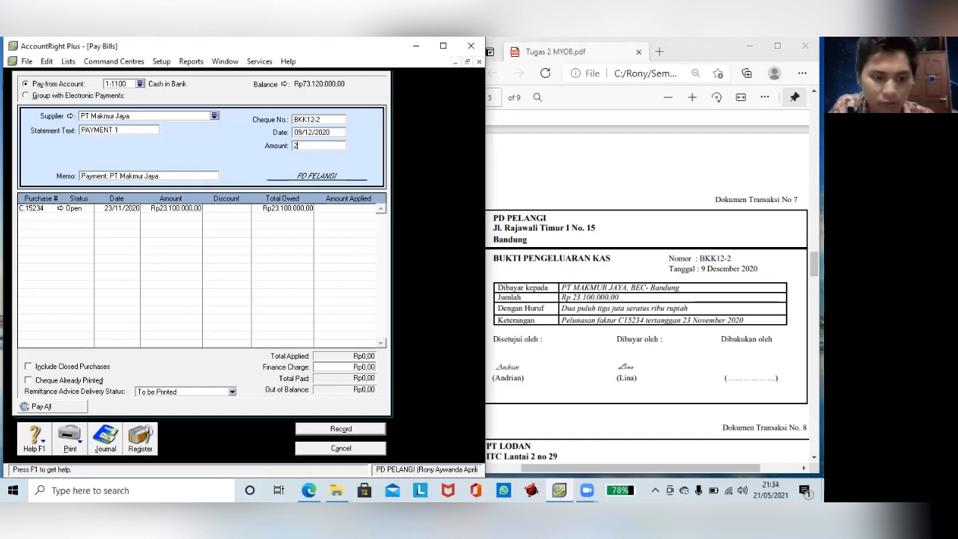
text(3100)
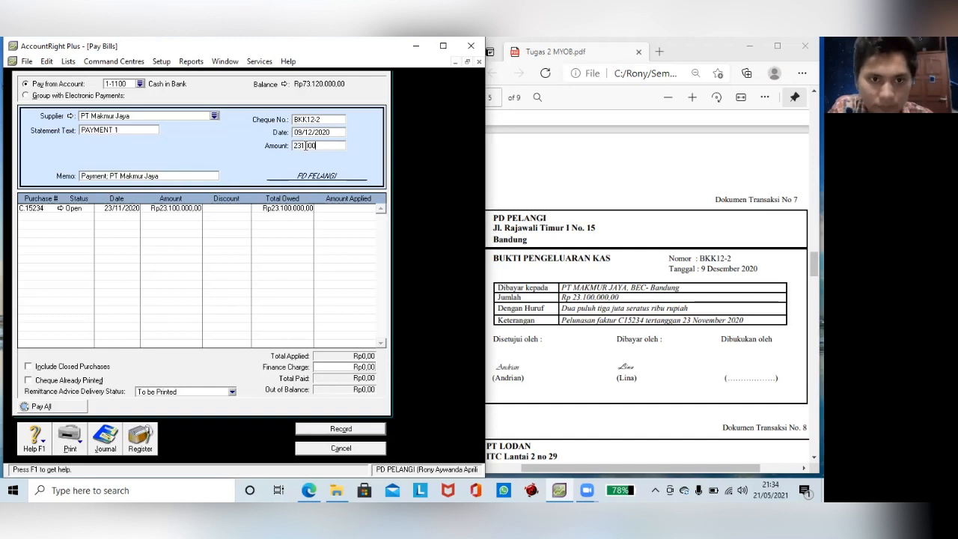
text(000)
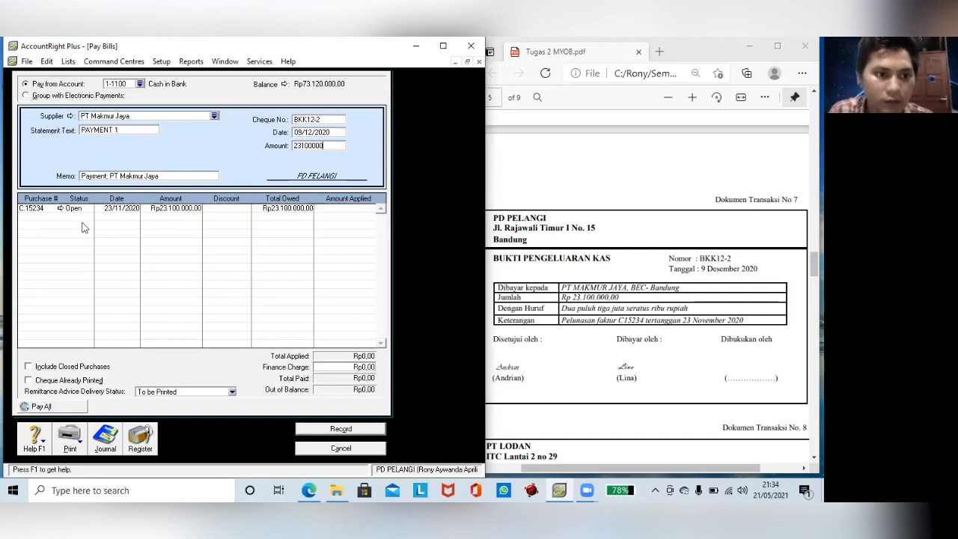
- Apply the Rp23.100.000 payment to purchase C.15234 and record it
click(326, 210)
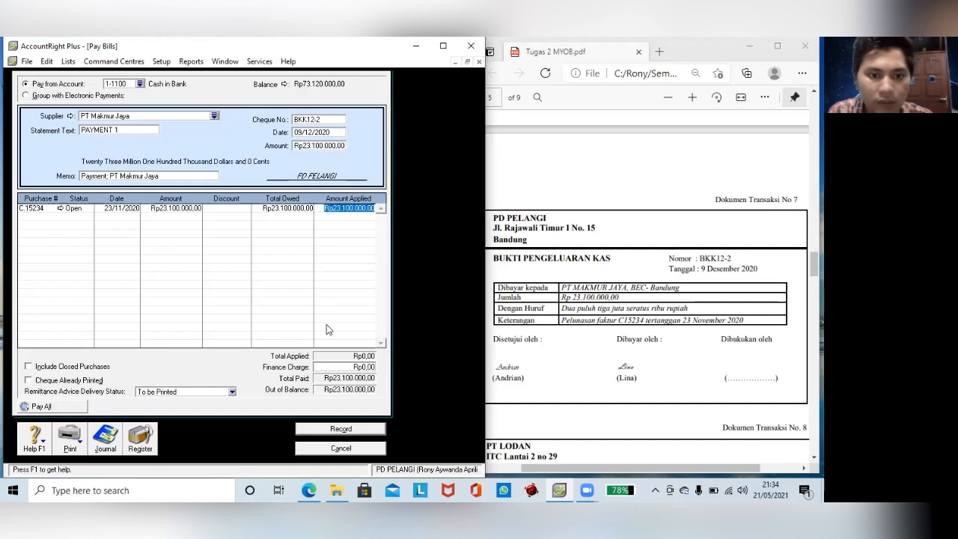
key(Tab)
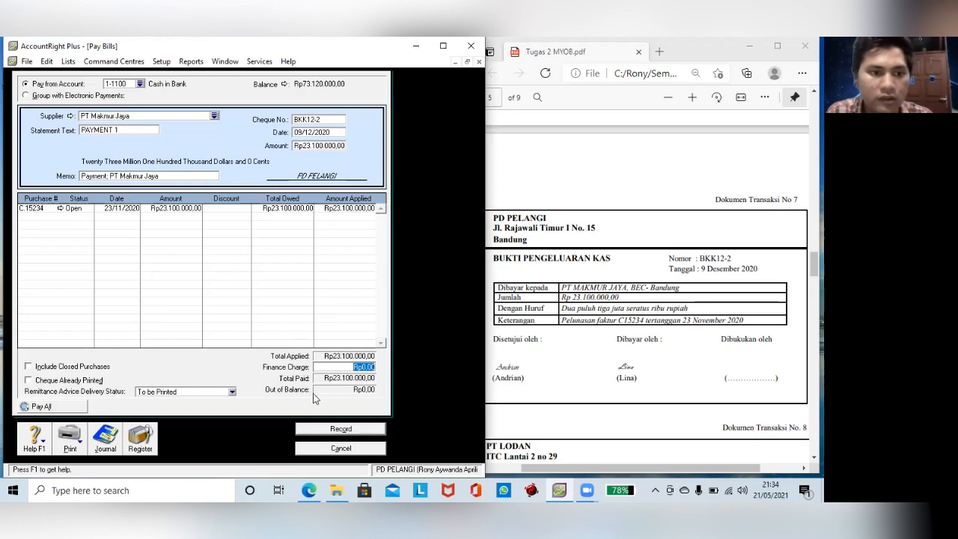
click(341, 429)
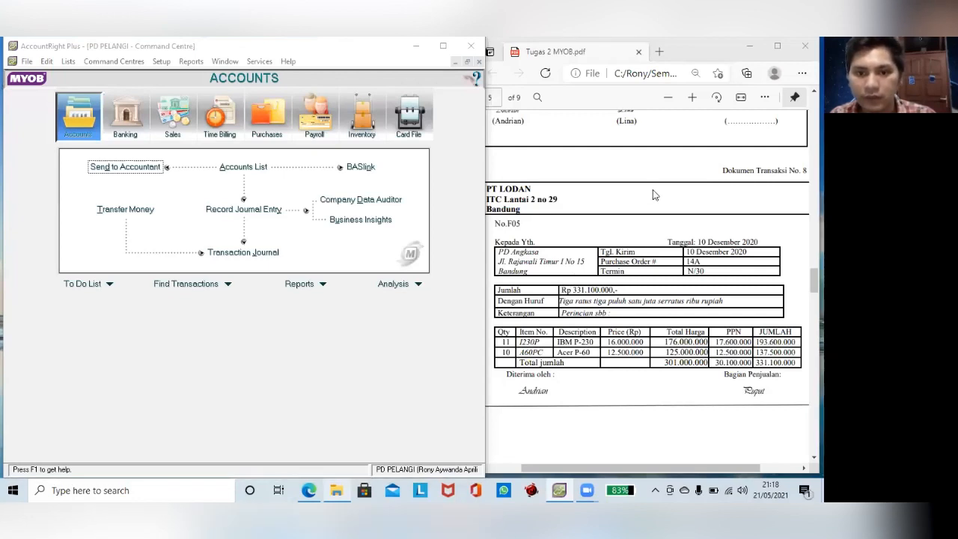
click(653, 189)
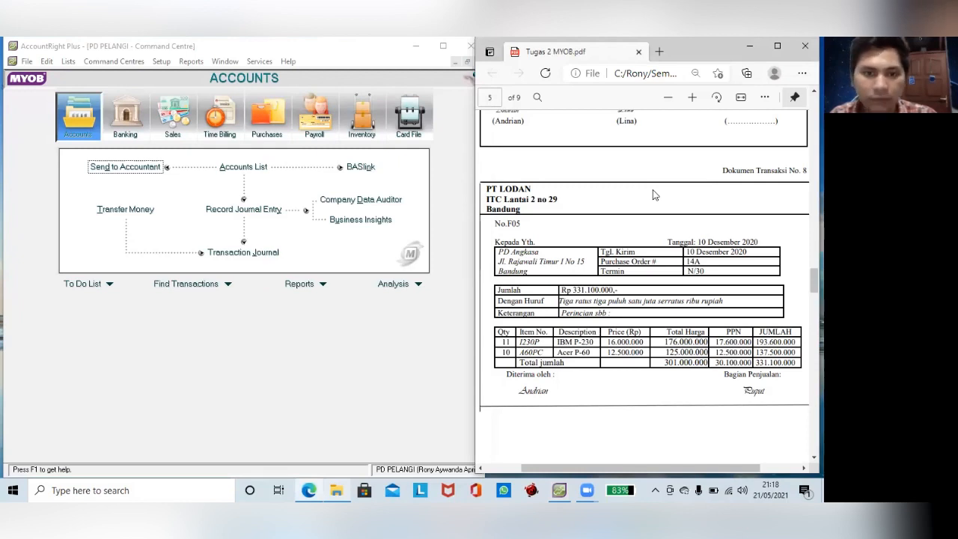
- Start a new purchase bill in the Item layout for supplier PT Lodan
click(267, 134)
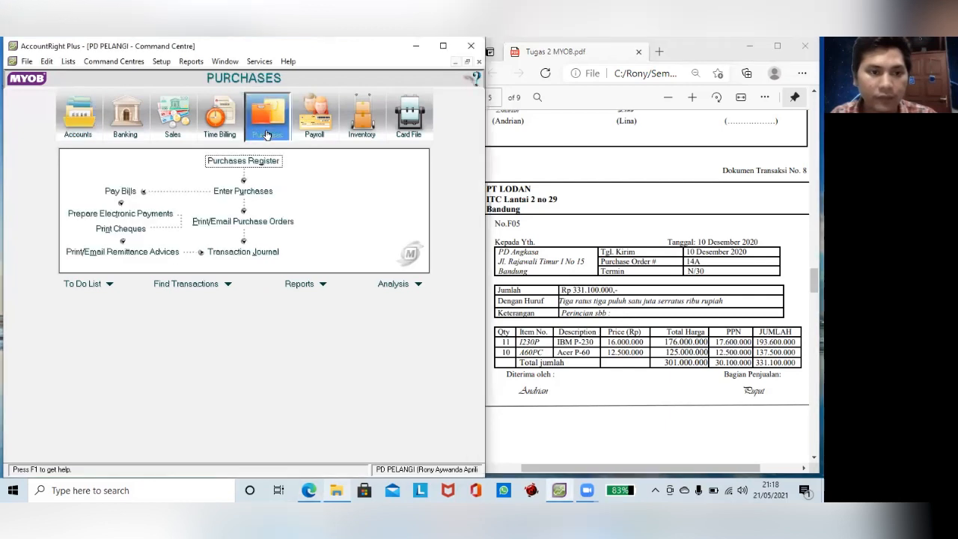
click(241, 190)
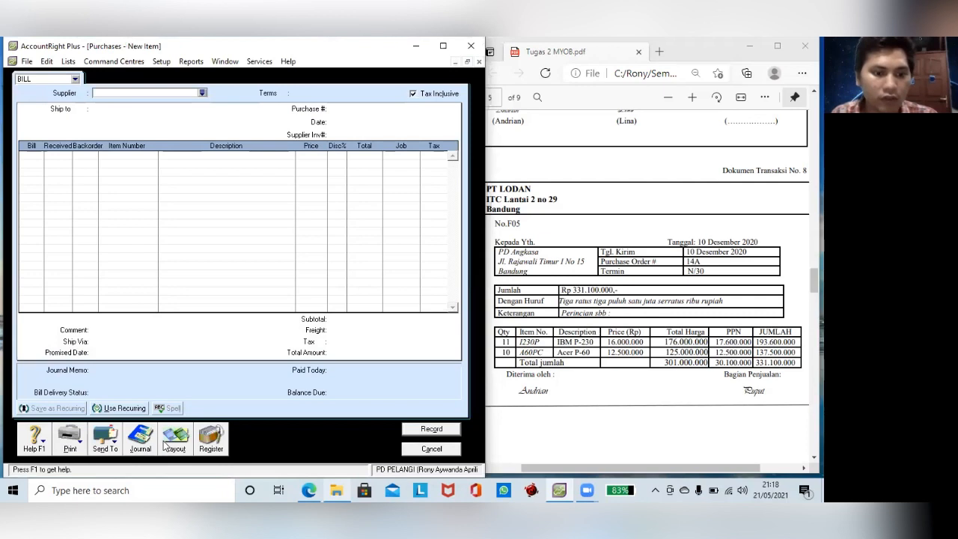
click(174, 440)
click(139, 256)
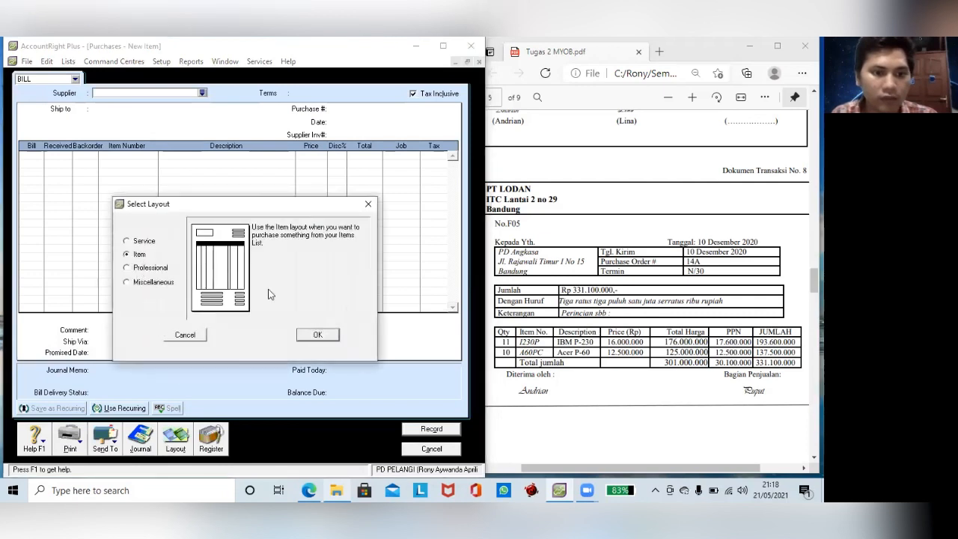
click(315, 336)
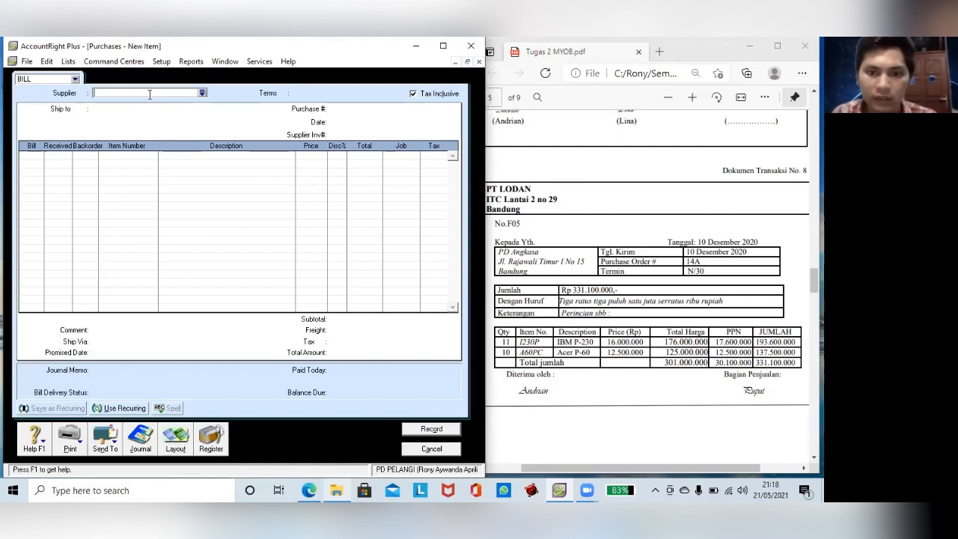
text(PT Lodan)
key(Tab)
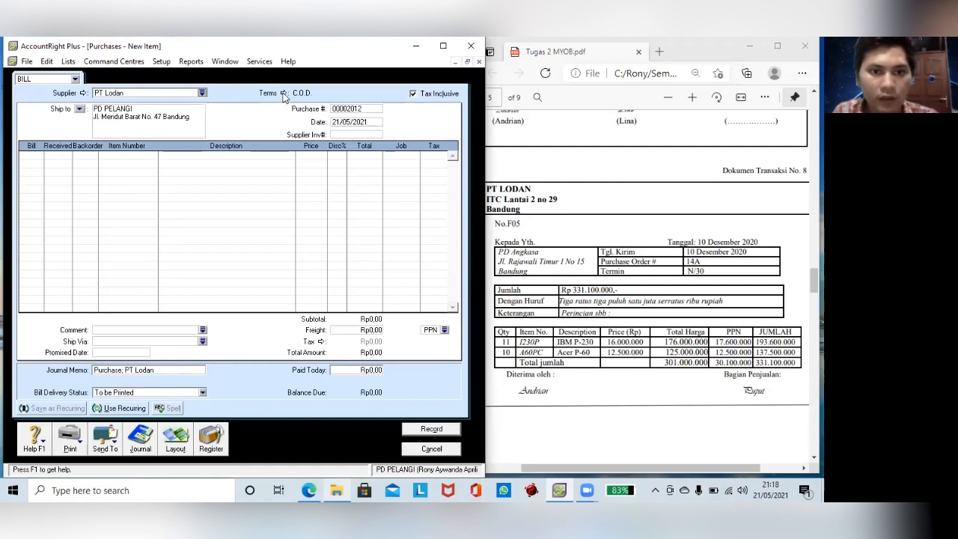
- Set the bill's credit terms to payment in a given number of days, with the balance due in 30 days
click(284, 94)
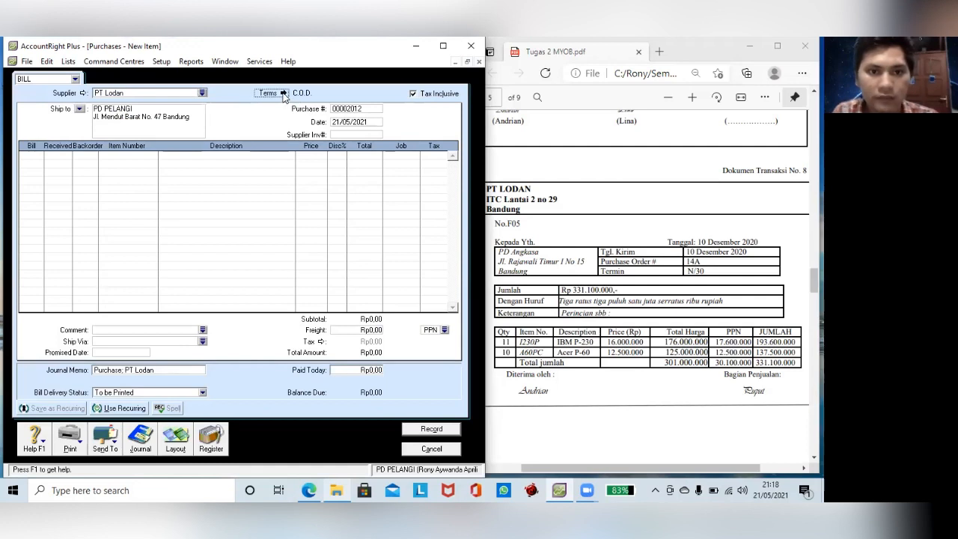
click(304, 189)
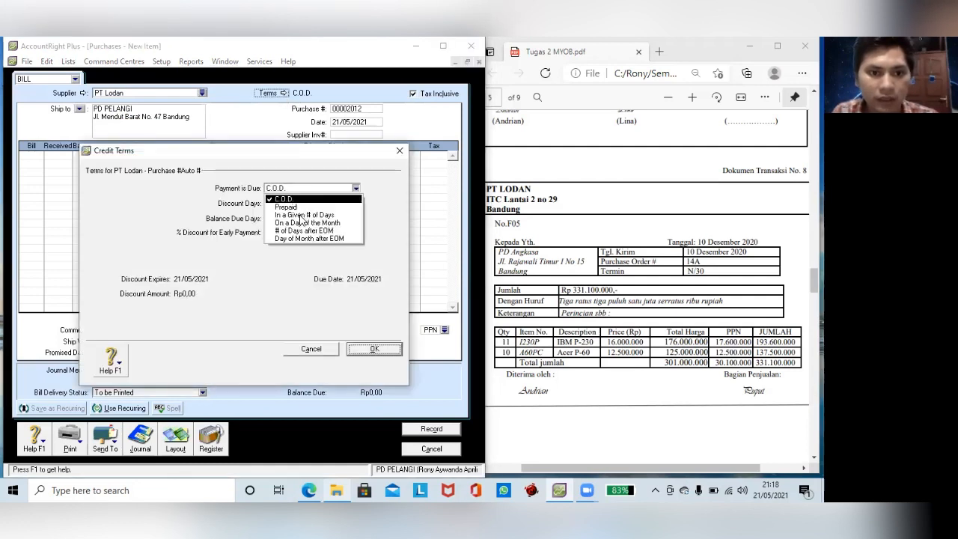
click(301, 216)
click(276, 219)
text(30)
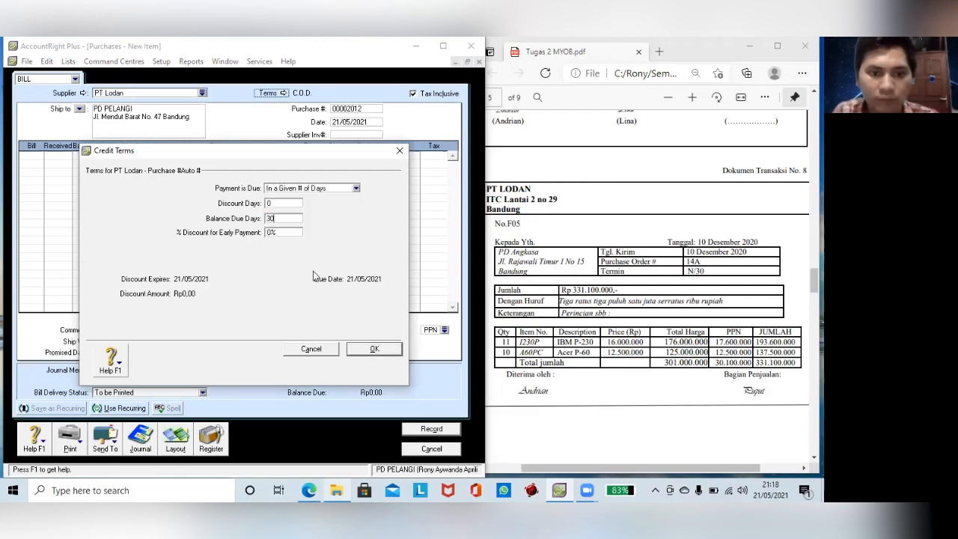
click(367, 350)
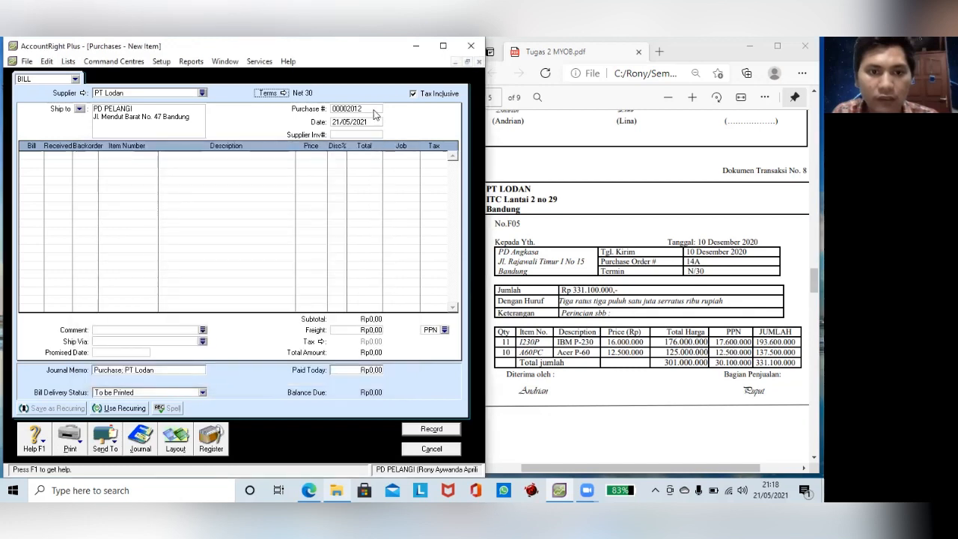
- Make the bill tax-exclusive, with purchase number F05 and date 10/12/2020
click(413, 94)
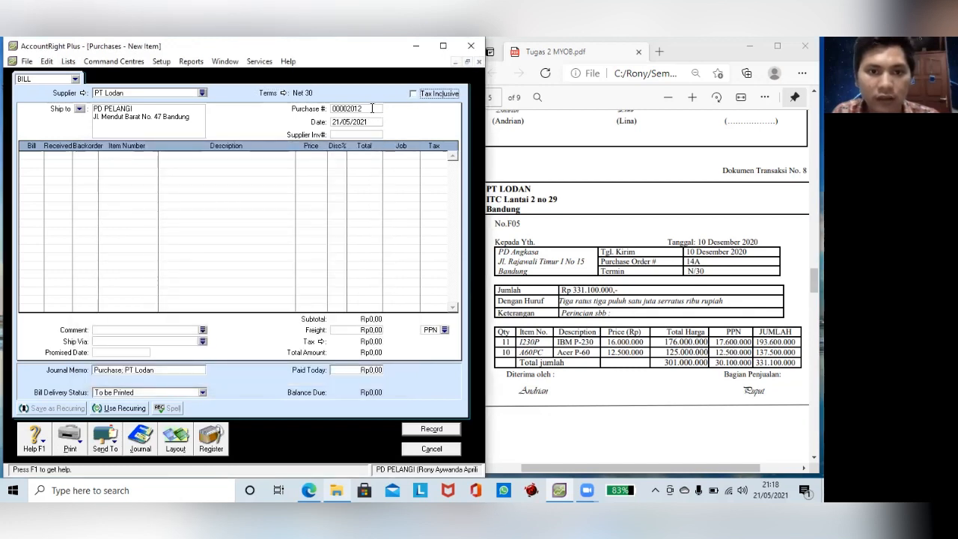
click(372, 109)
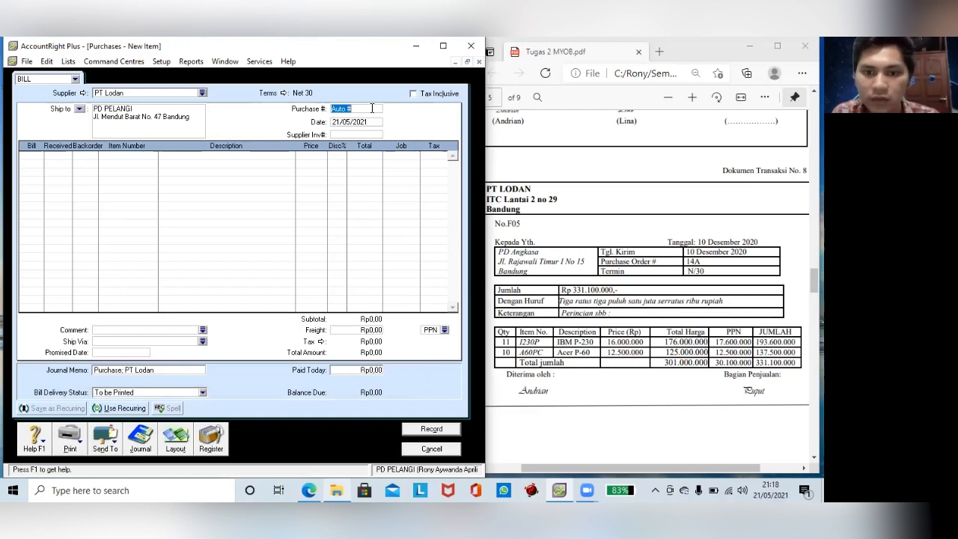
text(F05)
click(357, 122)
text(10/12/2020)
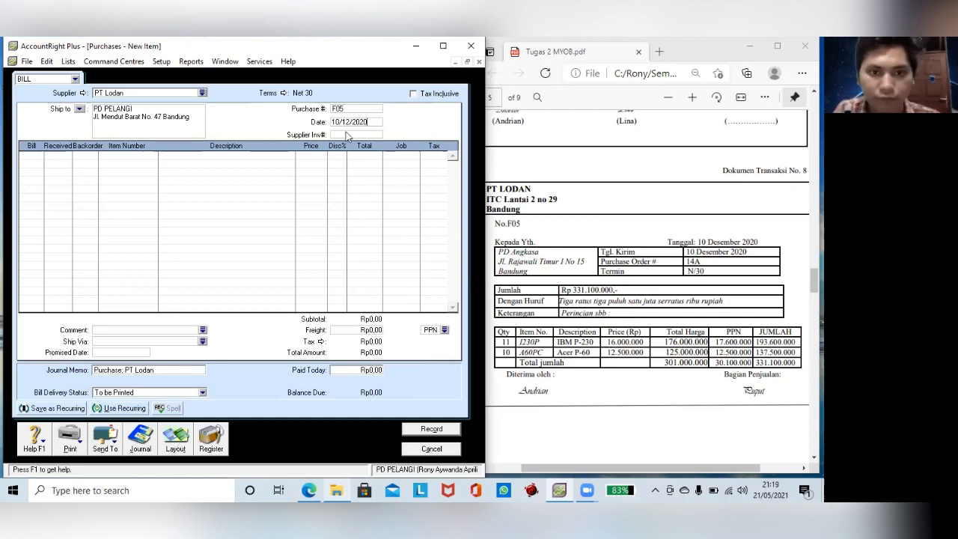
- Add a bill line for 11 units of item I230P (IBM P-230) at a price of Rp16.000.000 each
click(35, 158)
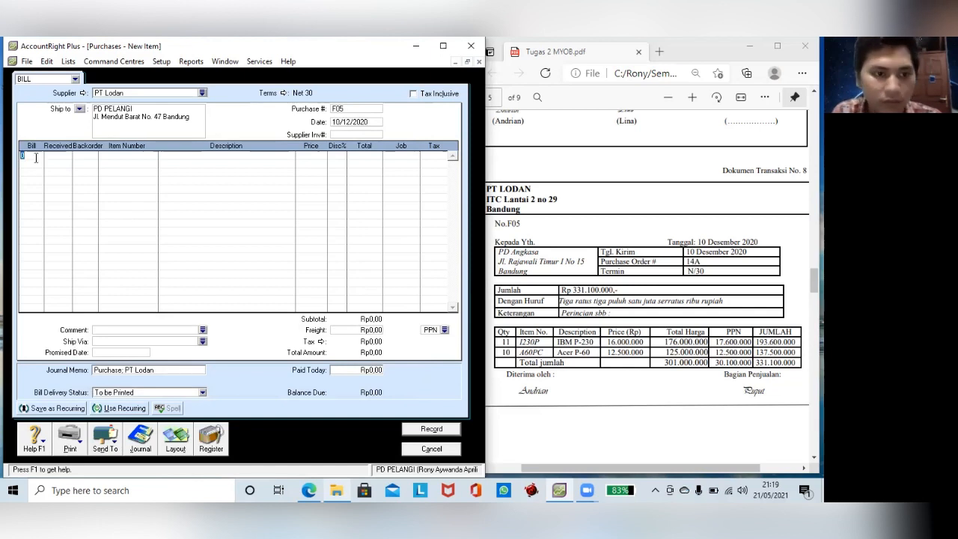
text(11)
key(Tab)
key(Tab)
key(Tab)
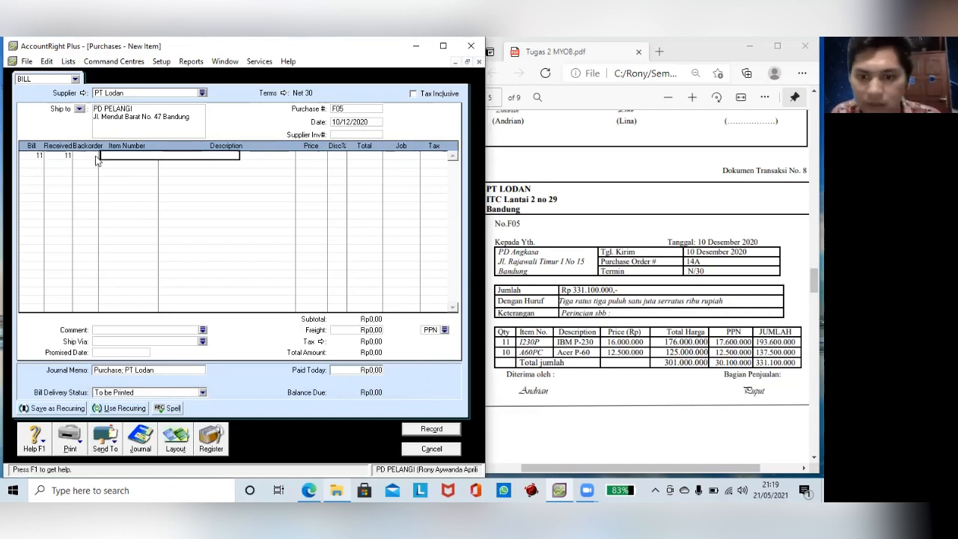
text(I230P)
key(Tab)
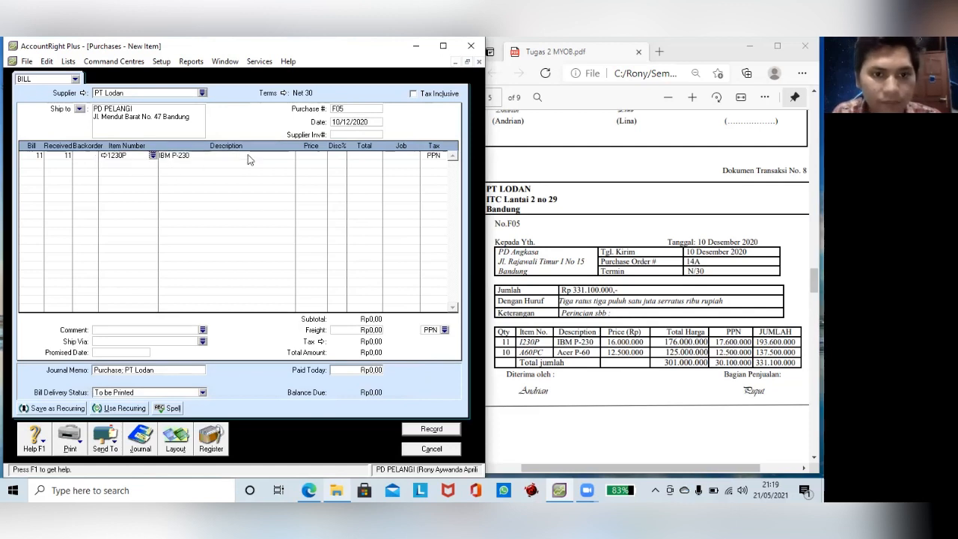
click(306, 155)
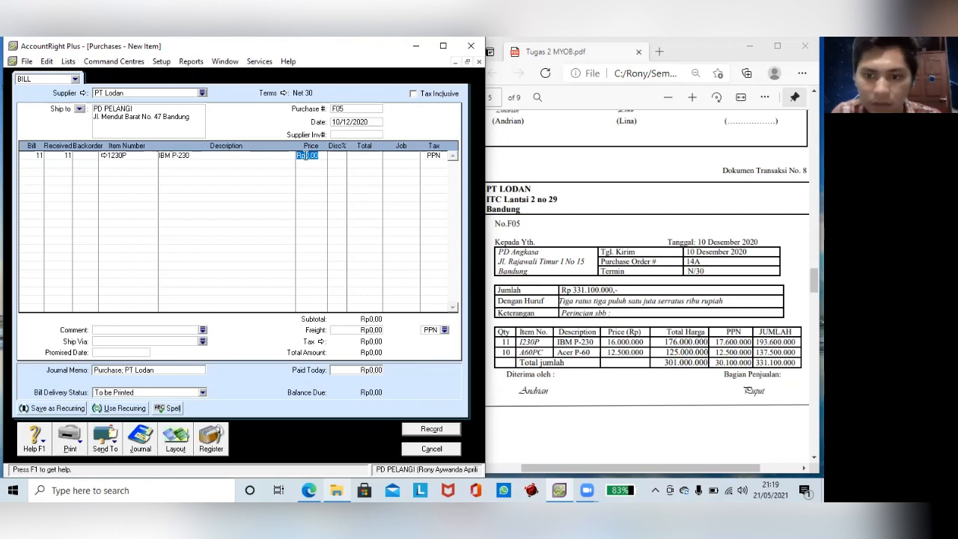
text(16000000)
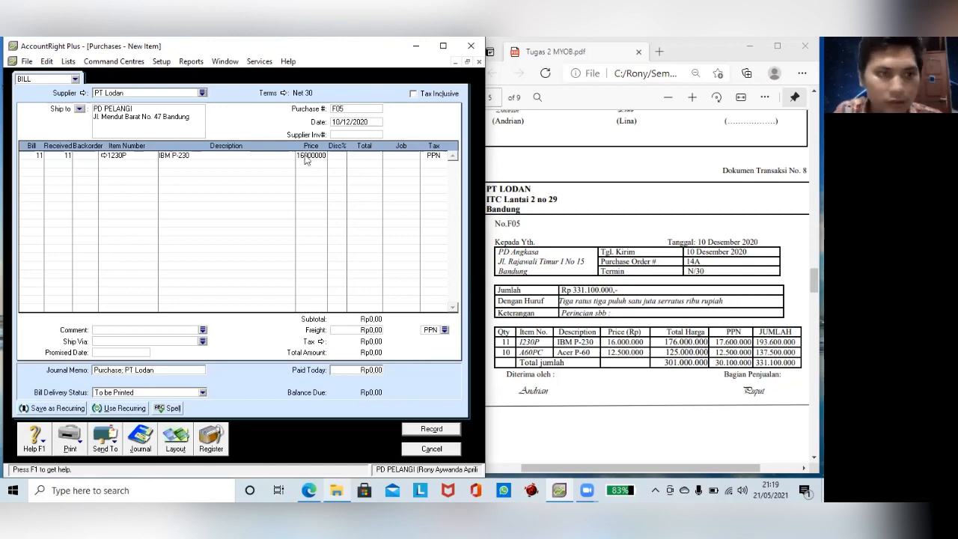
key(Return)
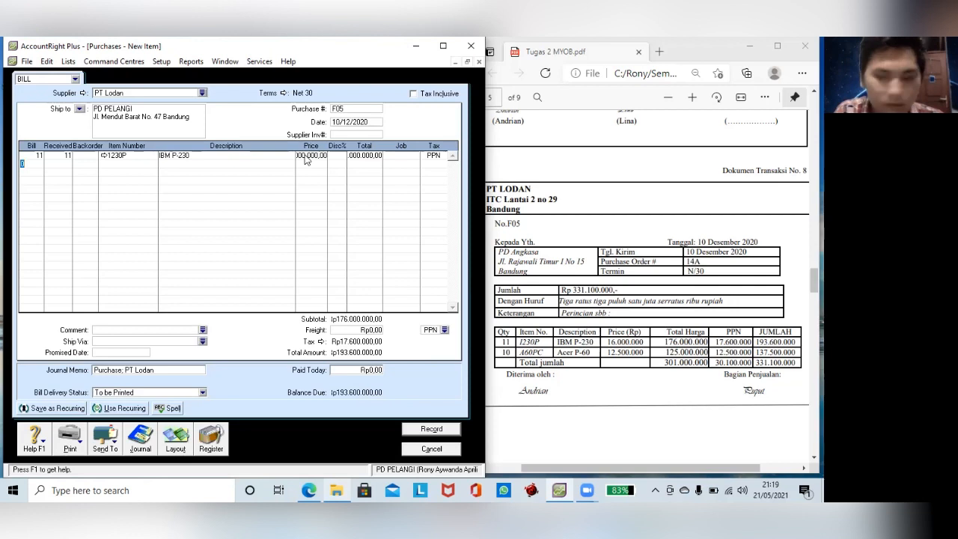
- Add a second bill line for 10 units of item A60PC (Acer P-60) at a price of Rp12.500.000 each
text(10)
key(Tab)
key(Tab)
text(A)
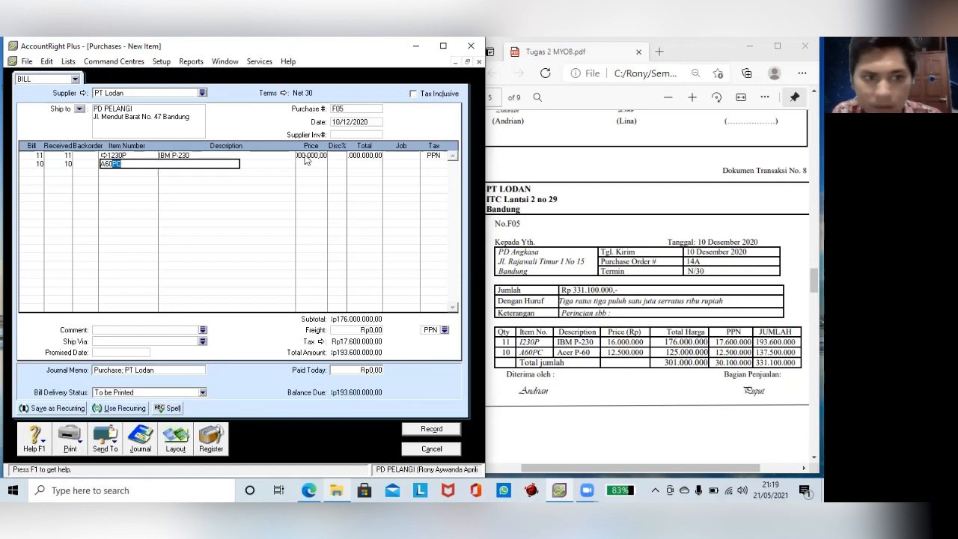
key(Tab)
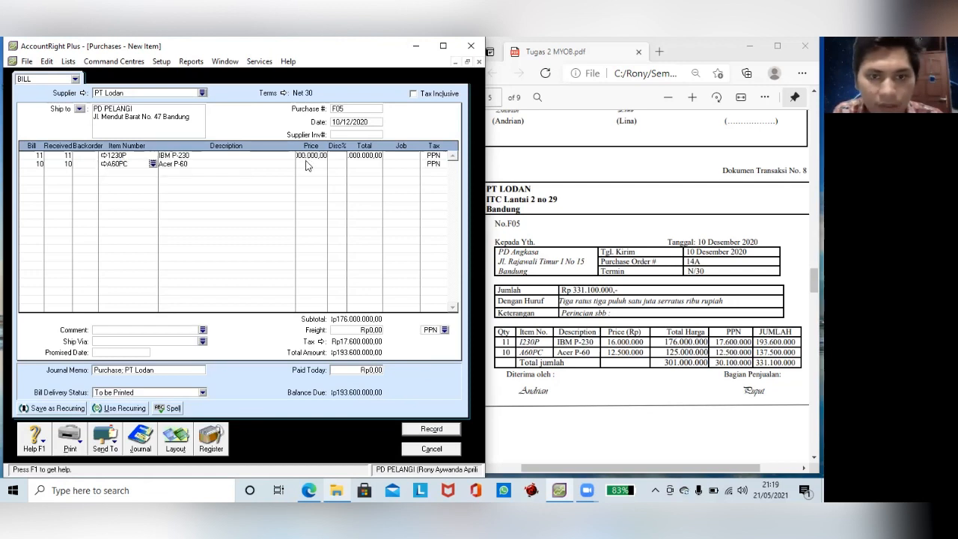
click(306, 162)
text(12500)
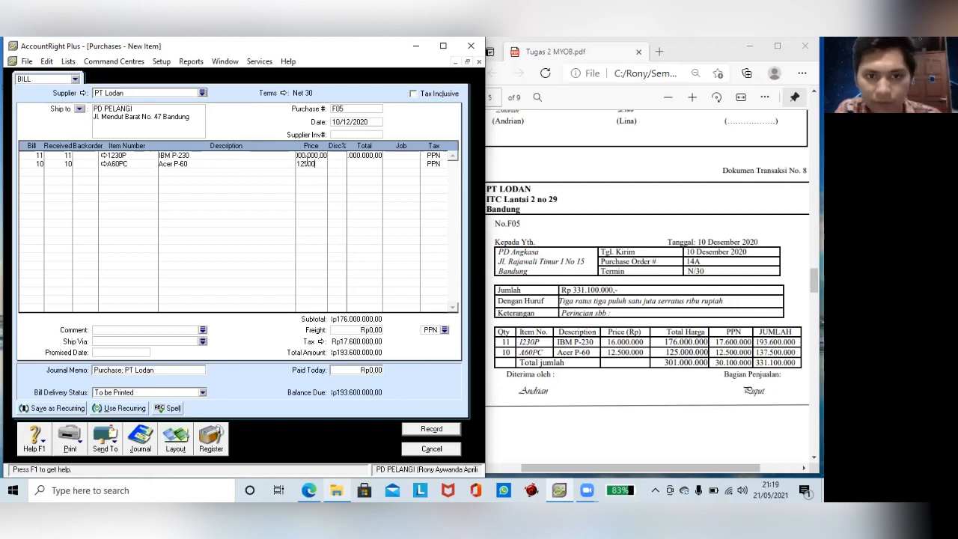
text(000)
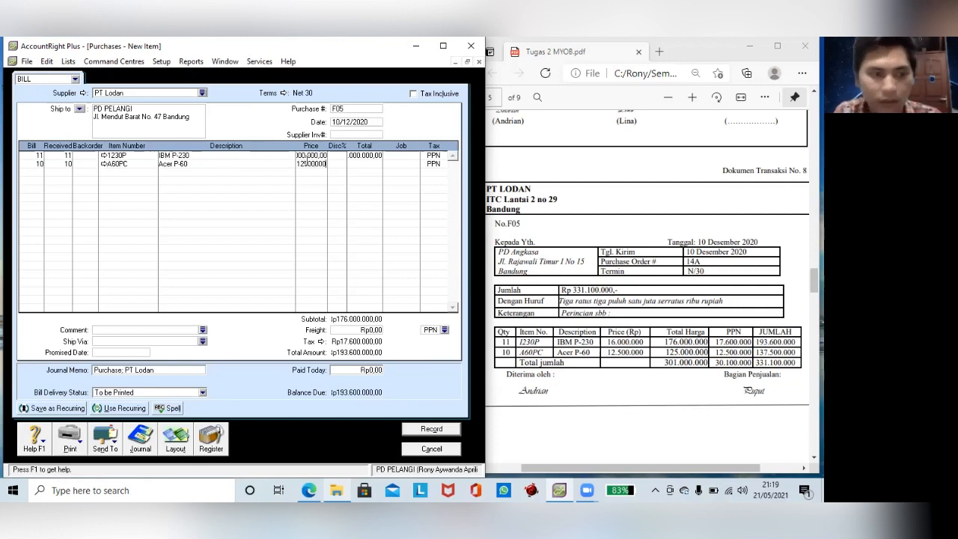
key(Return)
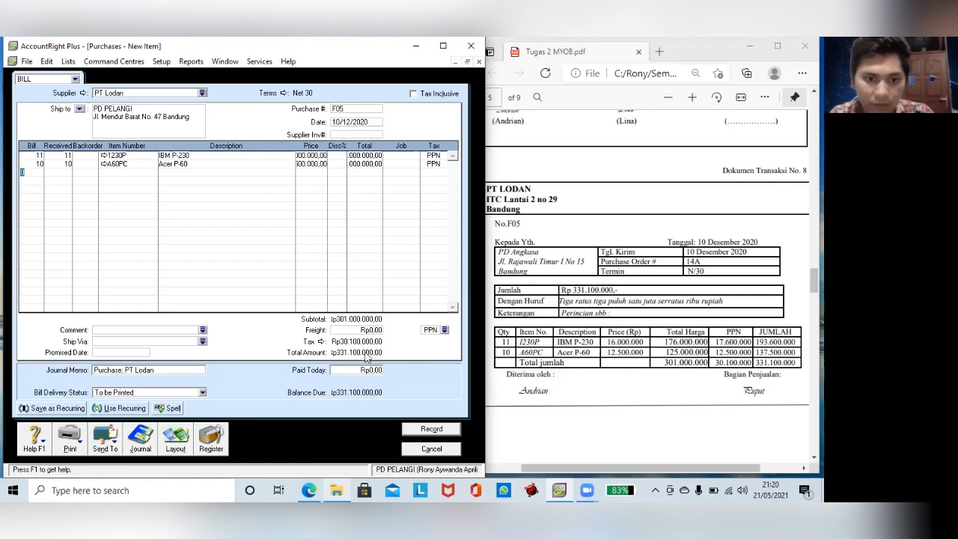
- Use PPN as the freight tax code and record the PT Lodan bill, declining to change the tax code on its lines
click(444, 330)
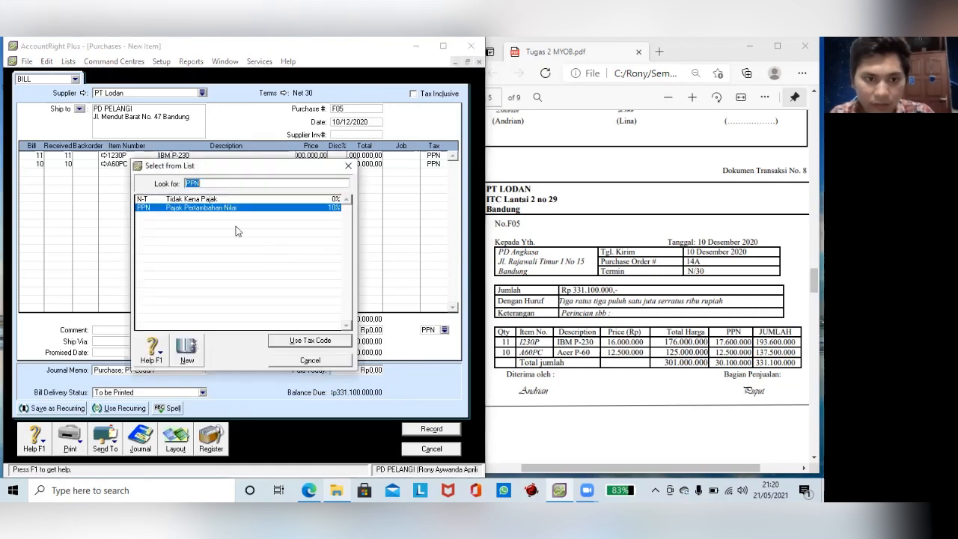
click(302, 341)
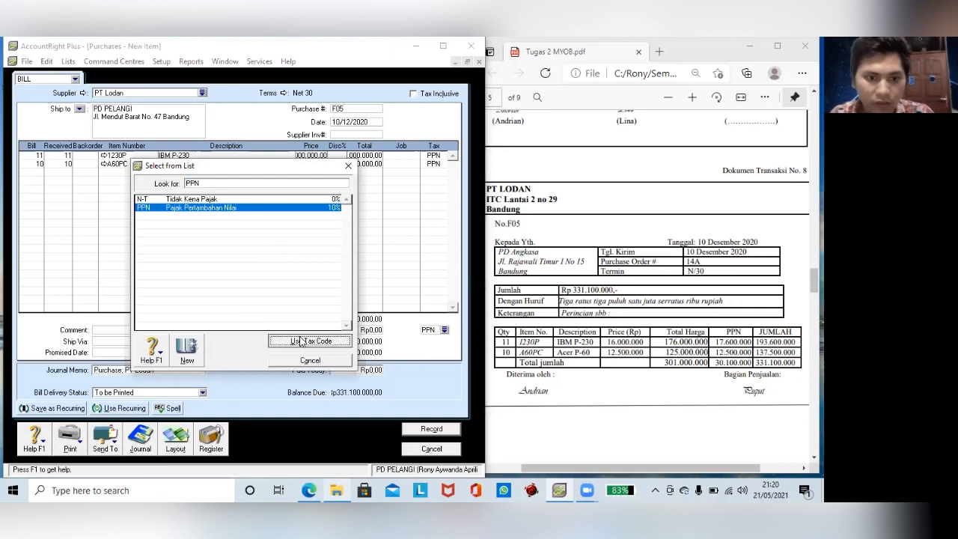
click(432, 429)
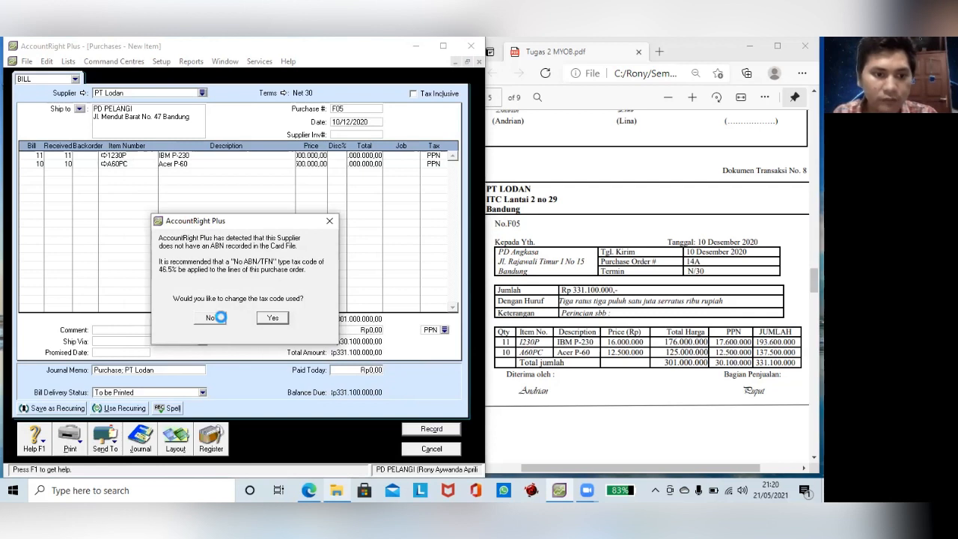
click(210, 318)
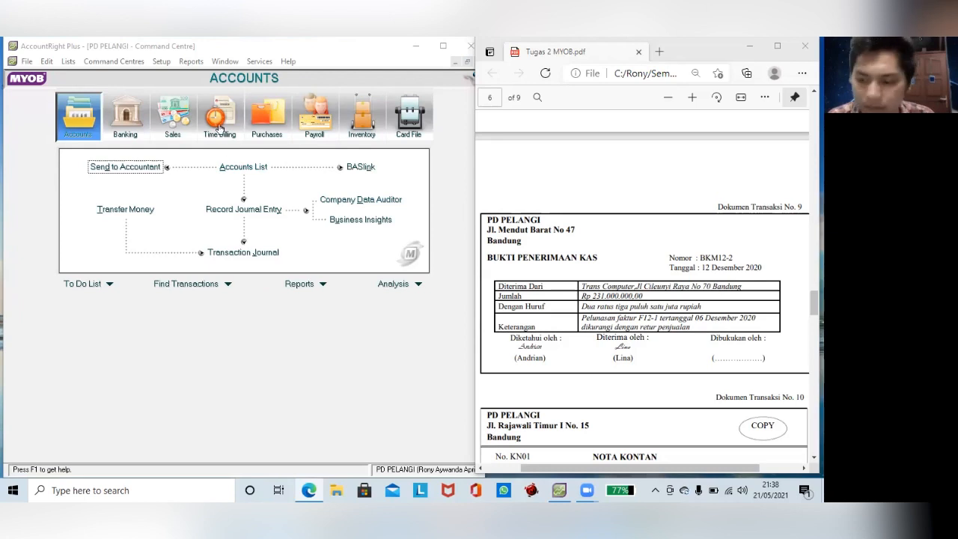
- Start a customer payment receipt in the sales area and choose Trans Computer as the customer
click(181, 112)
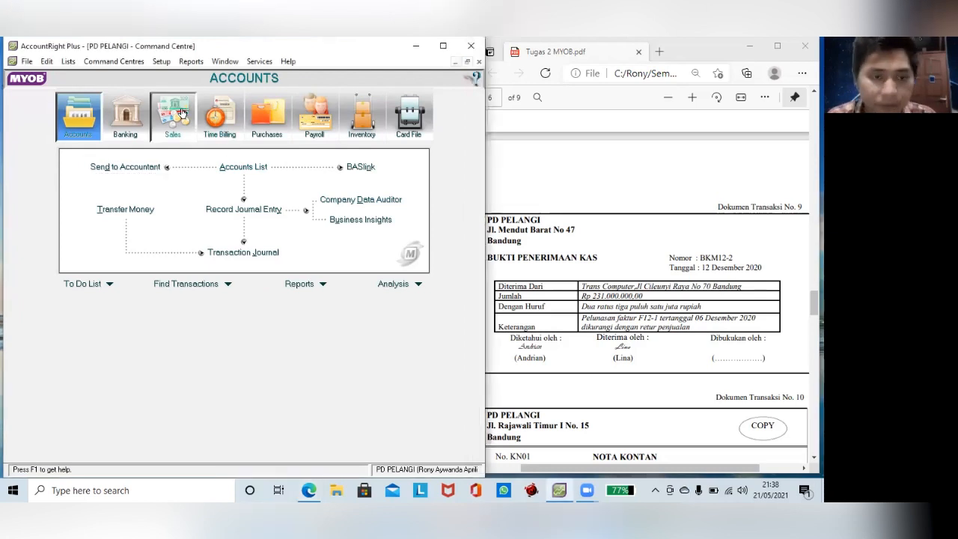
click(181, 112)
click(324, 192)
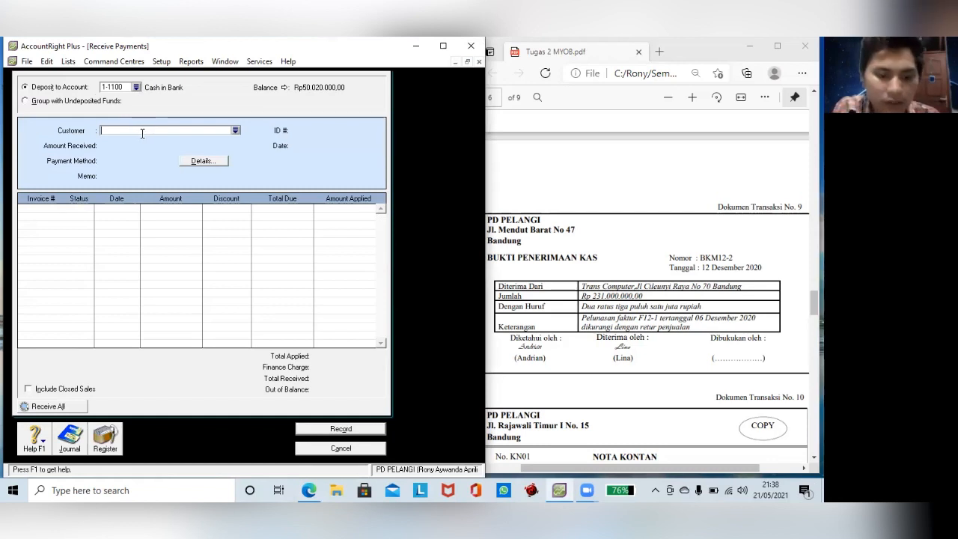
text(Trans Computer)
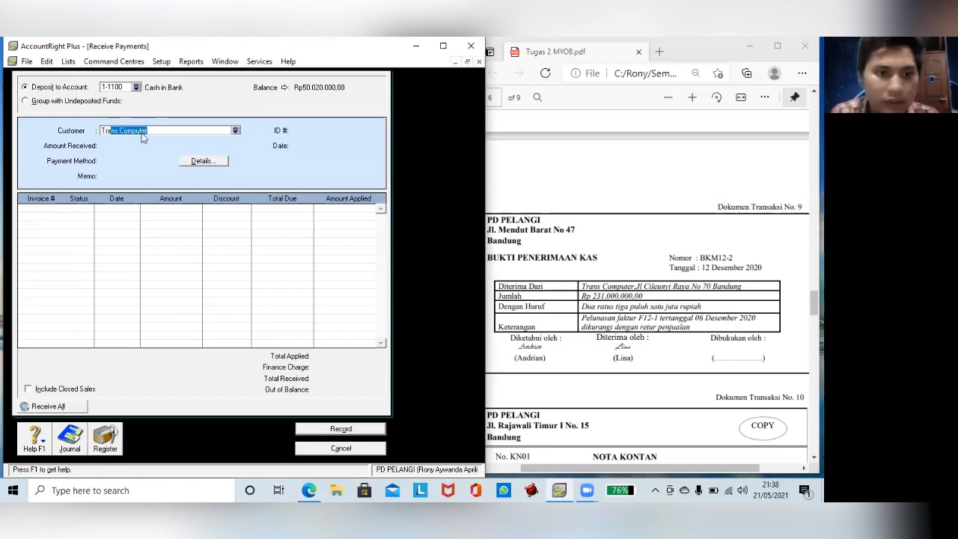
key(Tab)
- Set the receipt's ID number to BKM12-2 and its date to 12/12/2020
click(318, 129)
text(BKM)
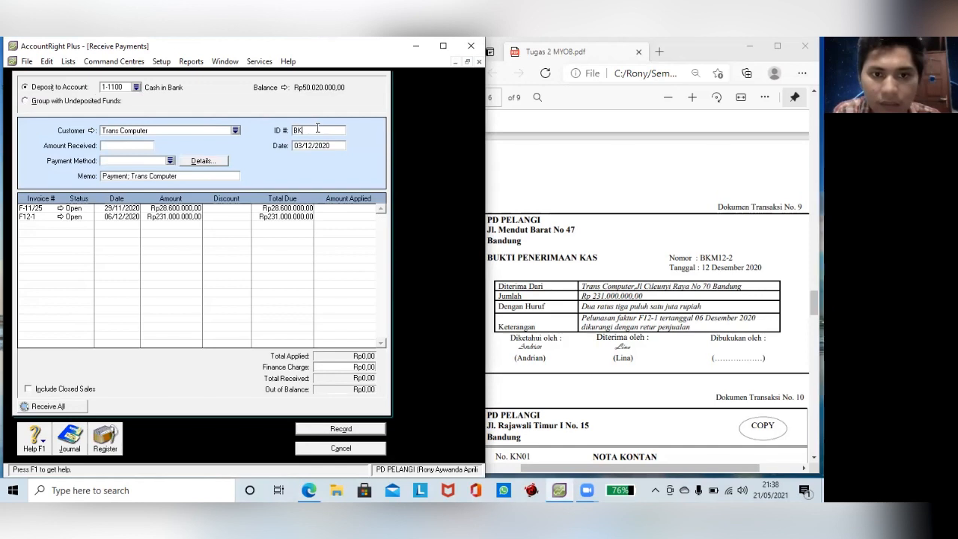
text(12-2)
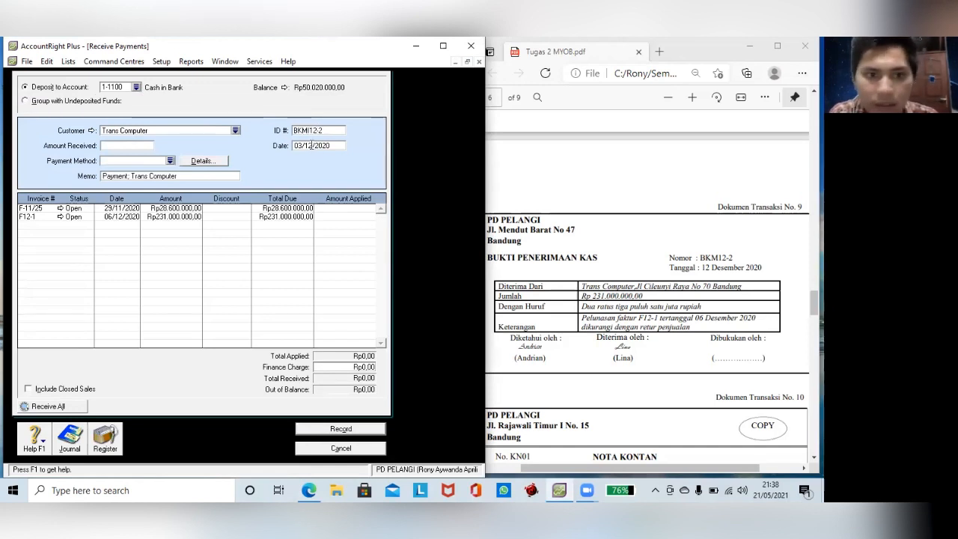
click(312, 146)
text(12)
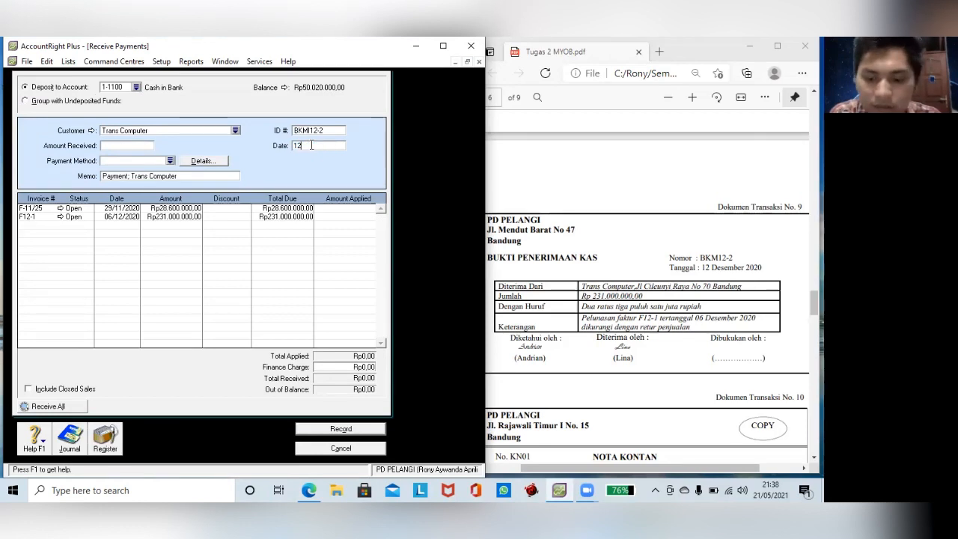
text(/1)
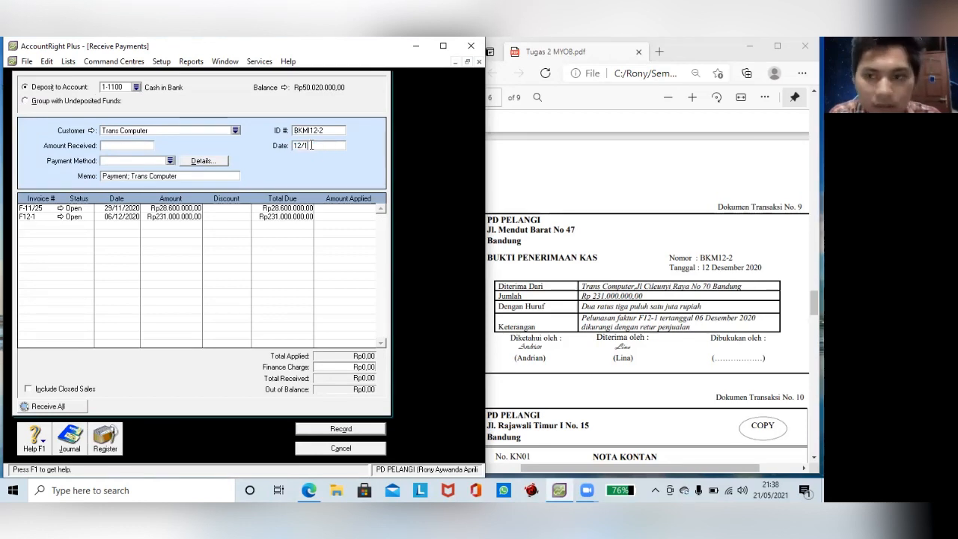
text(2)
key(Tab)
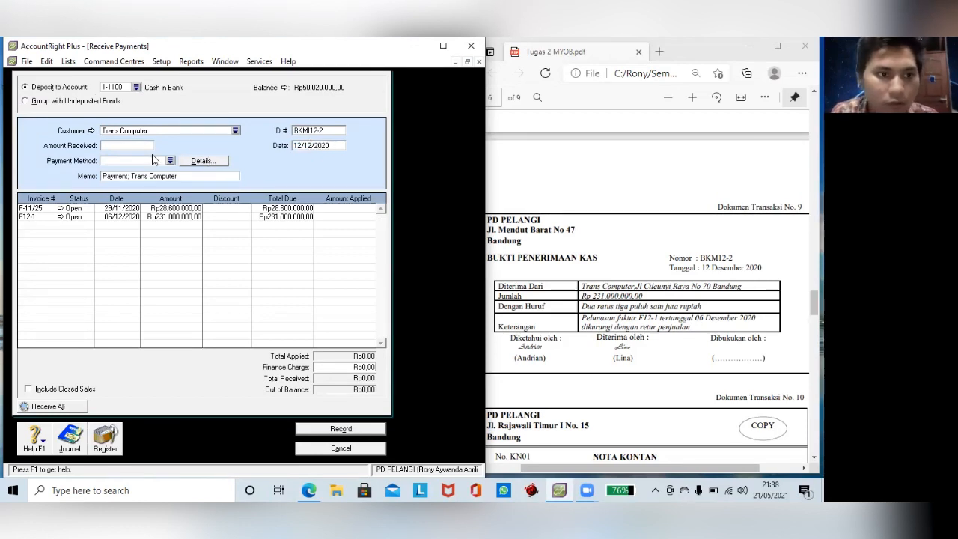
- Set the amount received to Rp231.000.000 and the payment method to Cheque
click(126, 145)
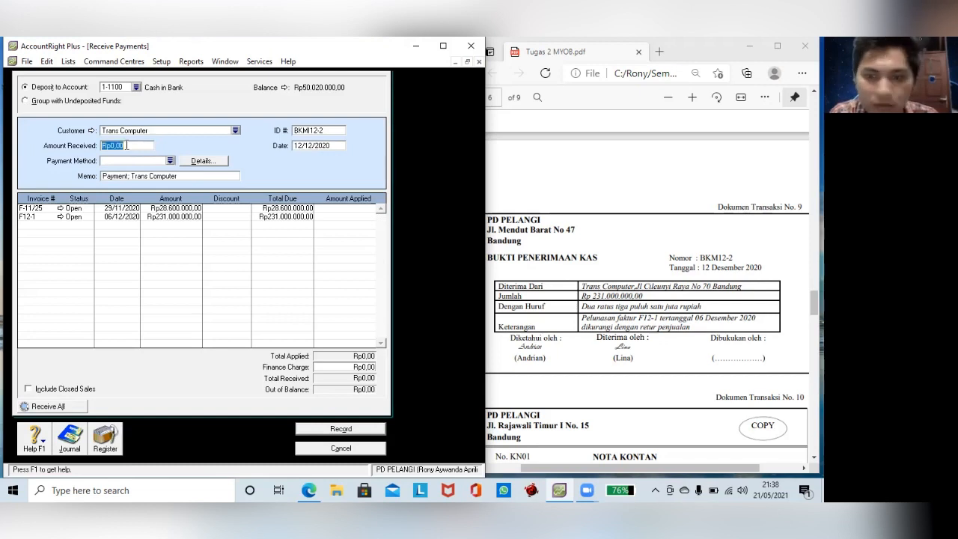
text(231)
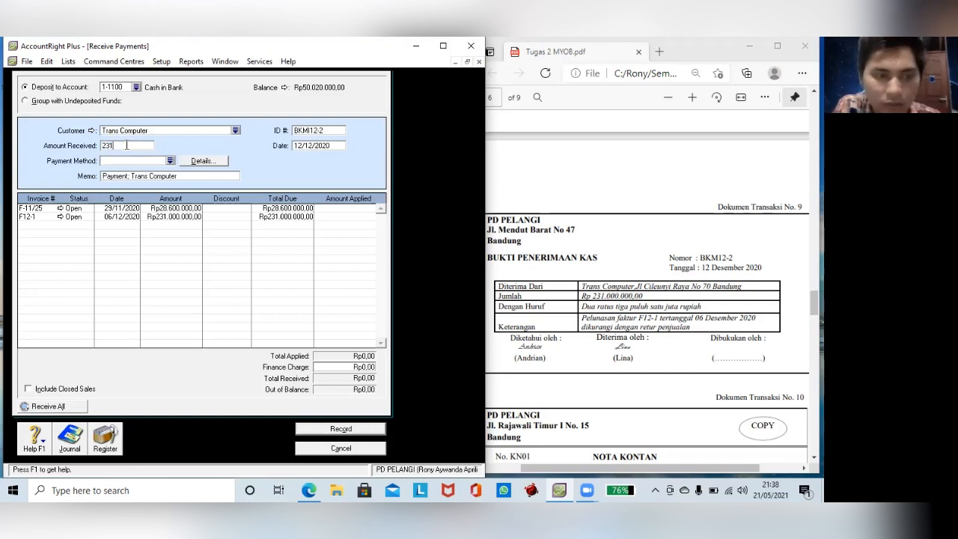
text(000000)
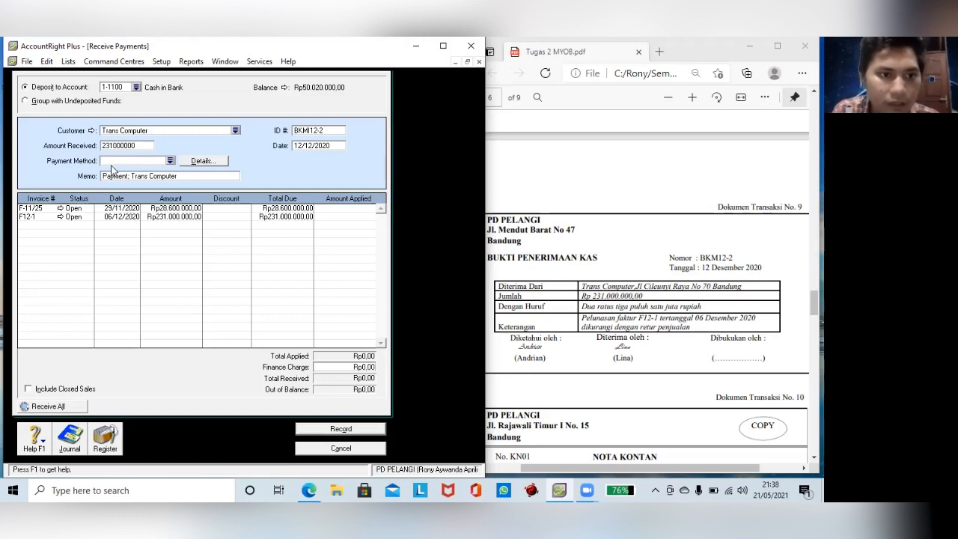
click(111, 160)
text(Cheque)
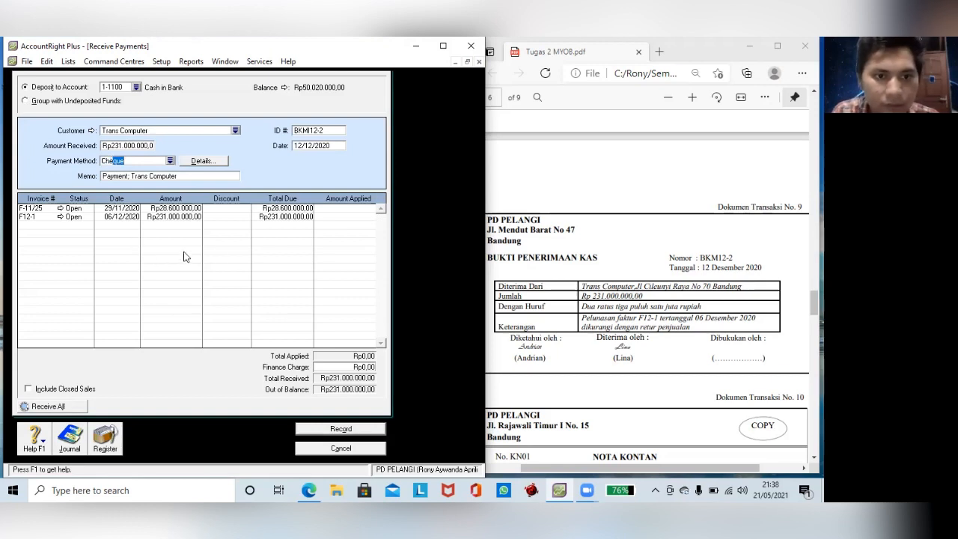
- Apply Rp28.600.000 to invoice F-11/25 and Rp202.400.000 to invoice F12-1, and record the payment
click(345, 208)
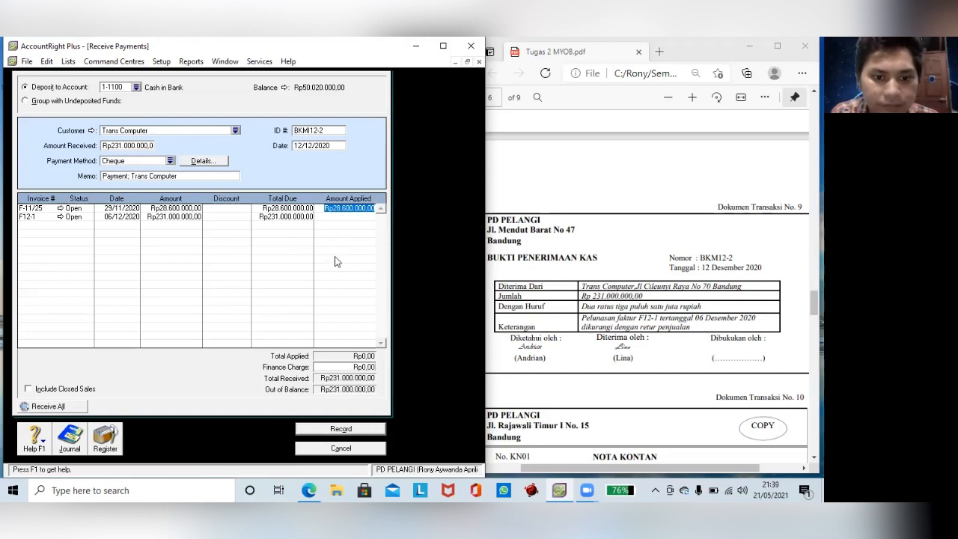
key(Tab)
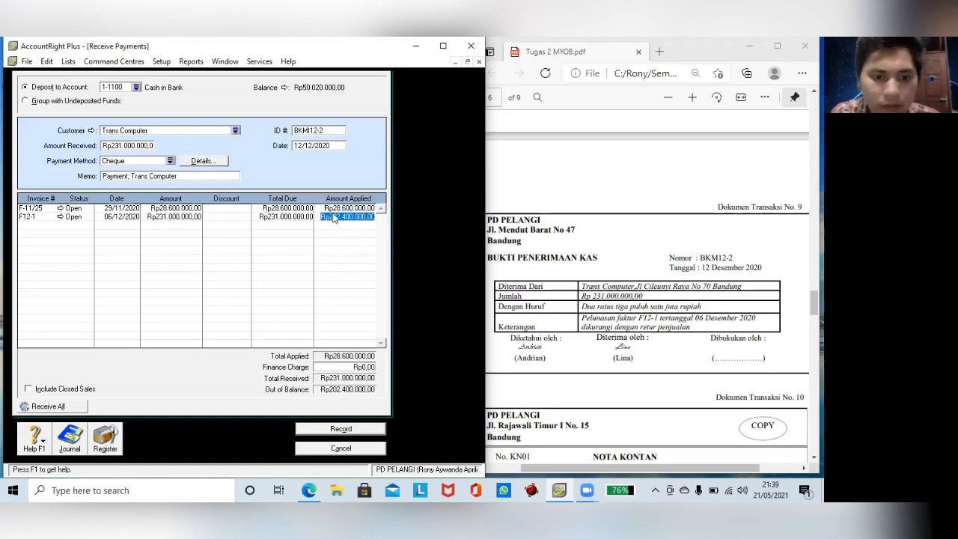
key(Tab)
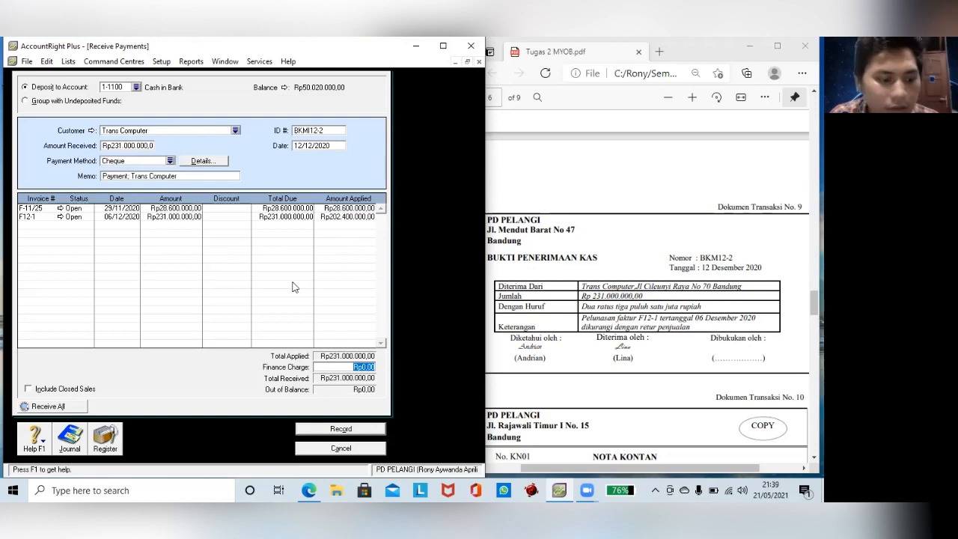
click(314, 433)
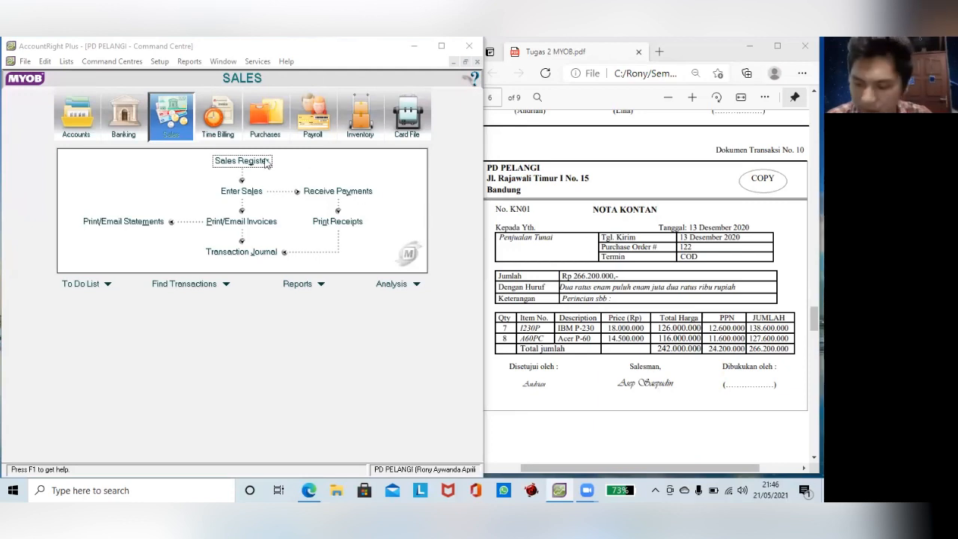
- Open a new sales invoice and start a new customer card from its customer list
click(175, 122)
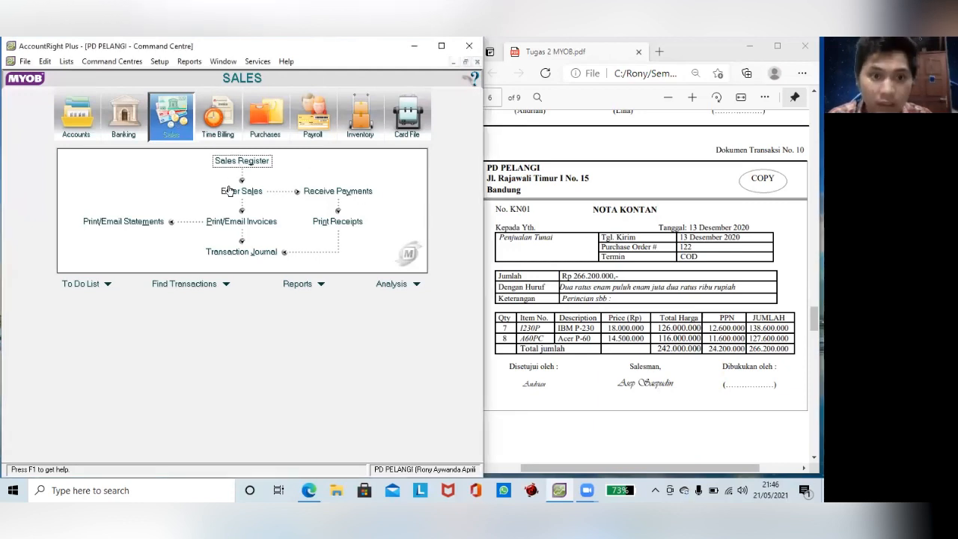
click(231, 192)
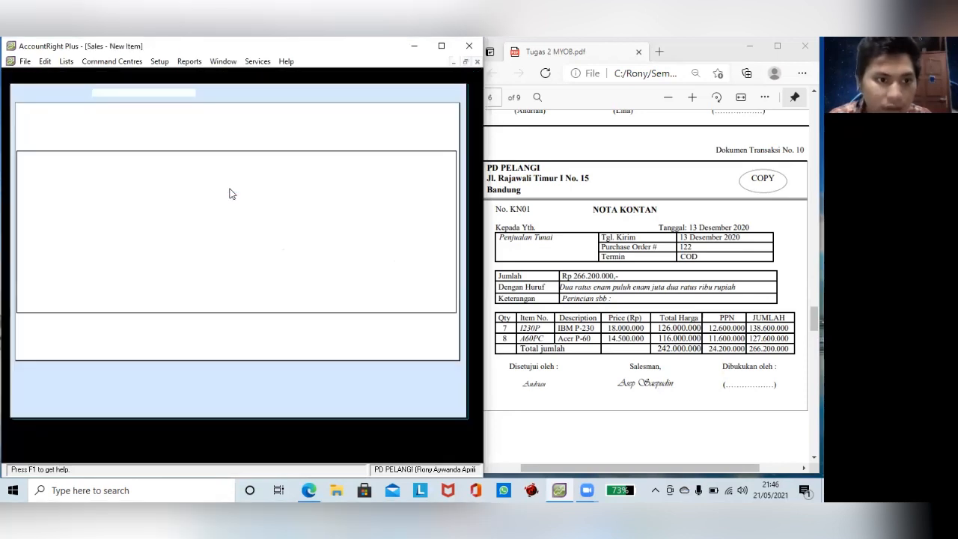
click(200, 94)
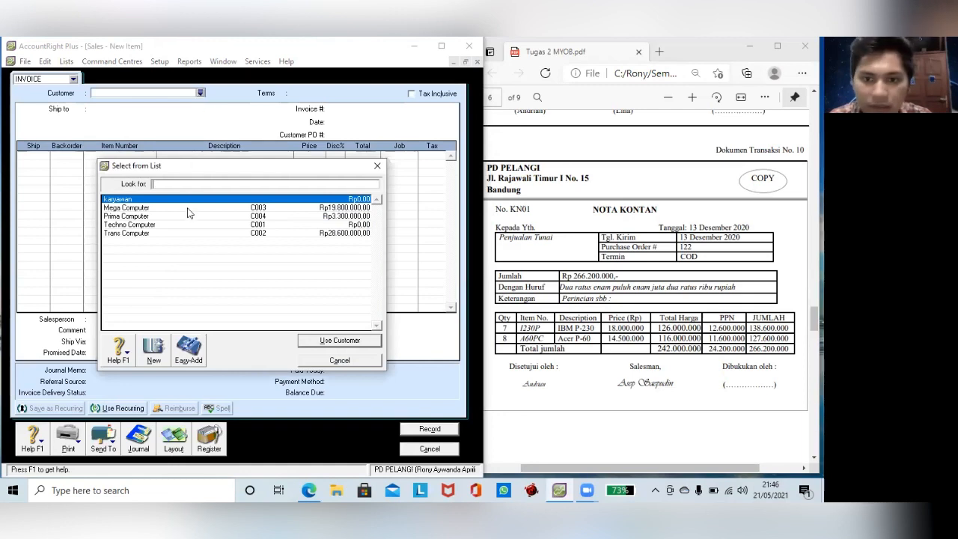
click(152, 347)
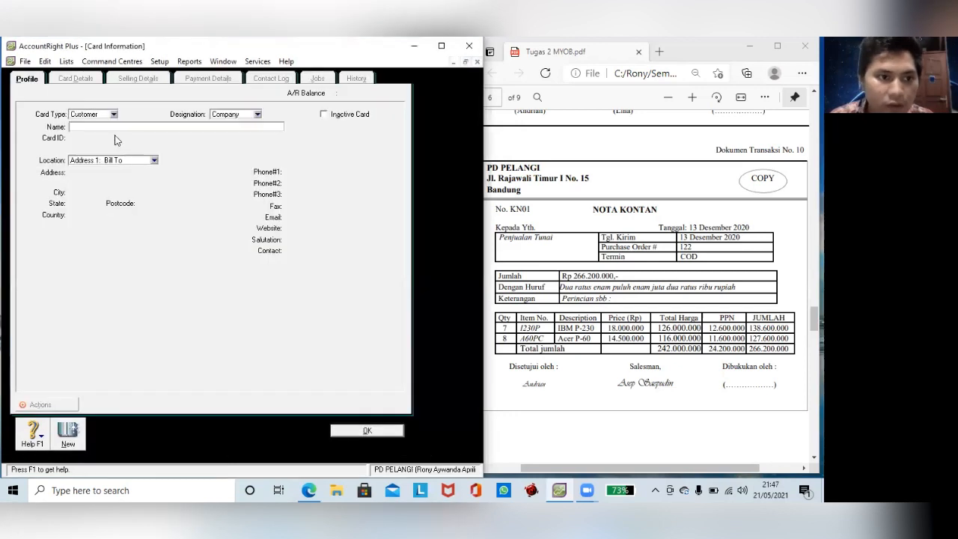
- Name the new customer card Penjualan Tunai, fill in its card ID, and save the card
text(Per)
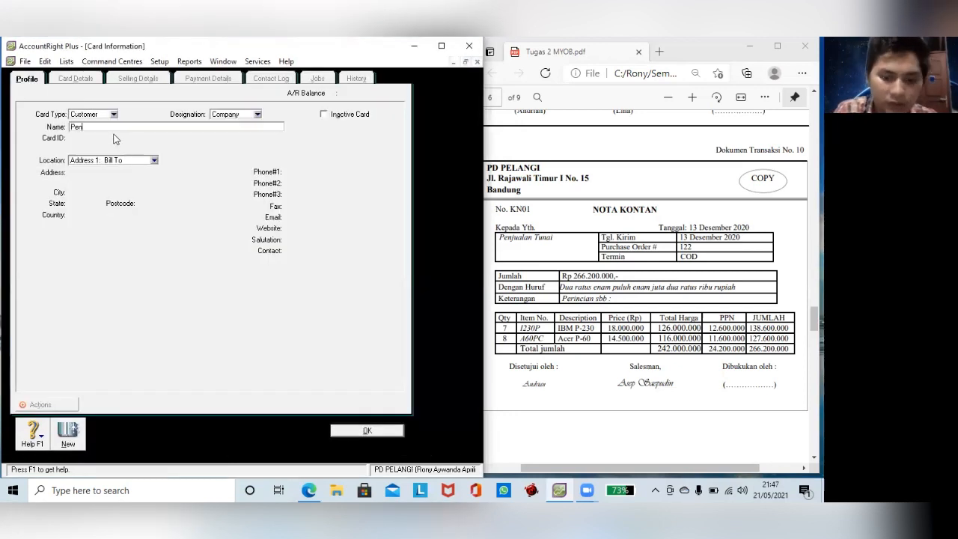
text(jualan )
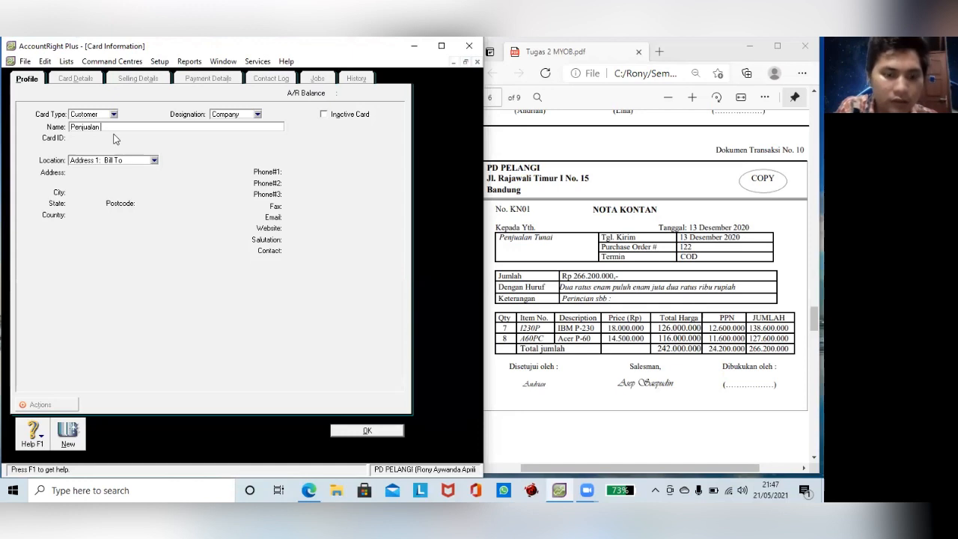
text(Tunai)
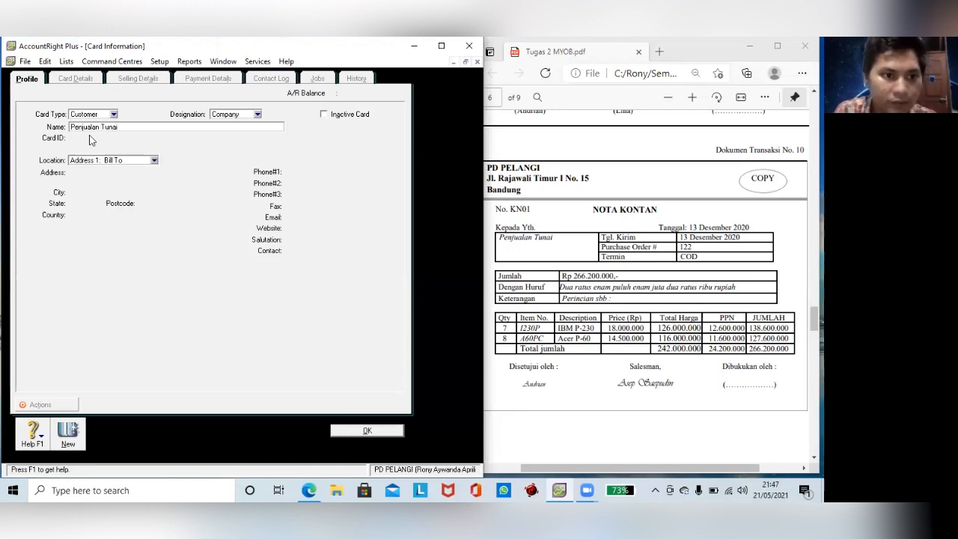
click(86, 136)
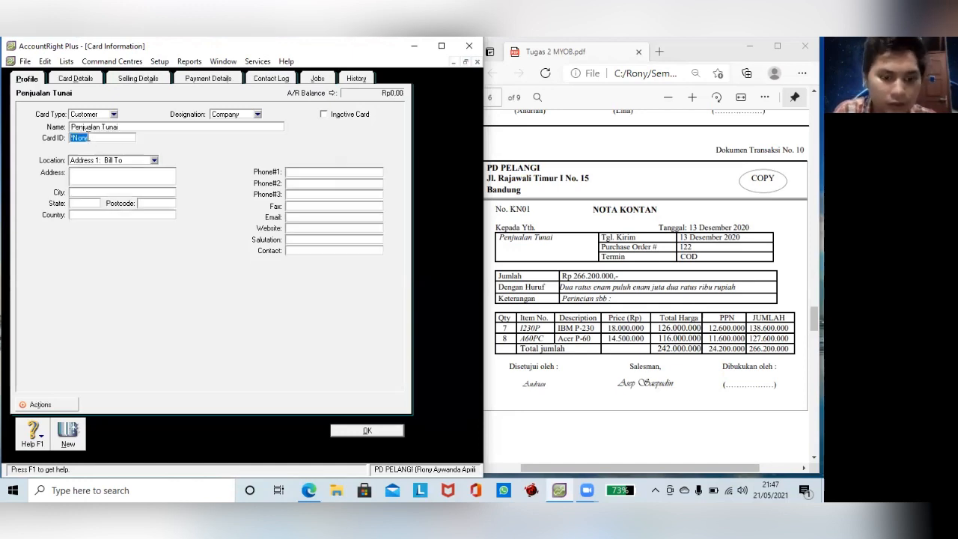
text(C)
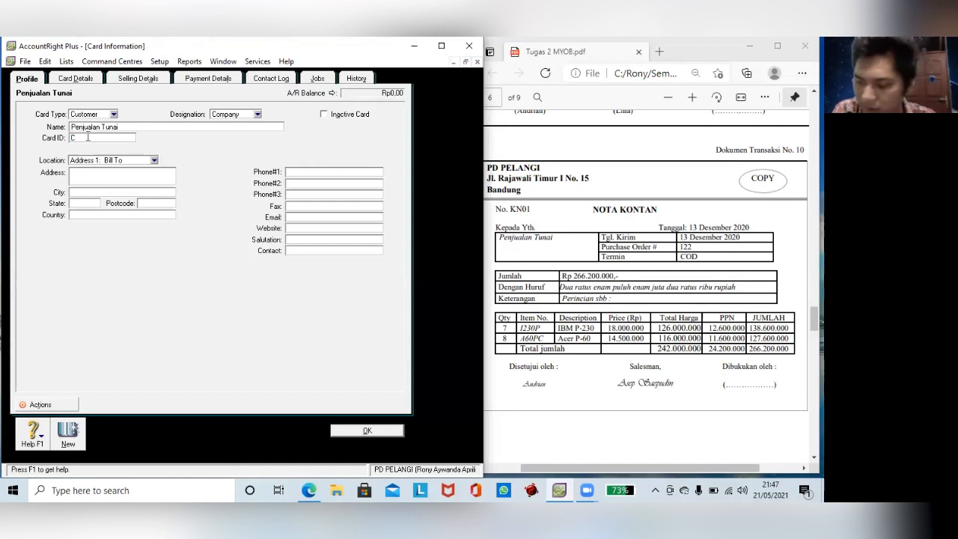
text(00)
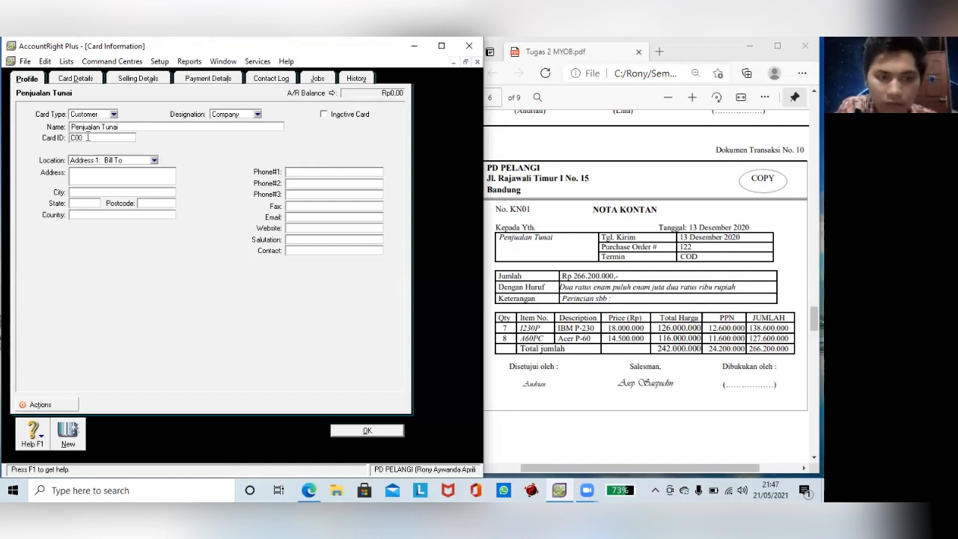
text(5)
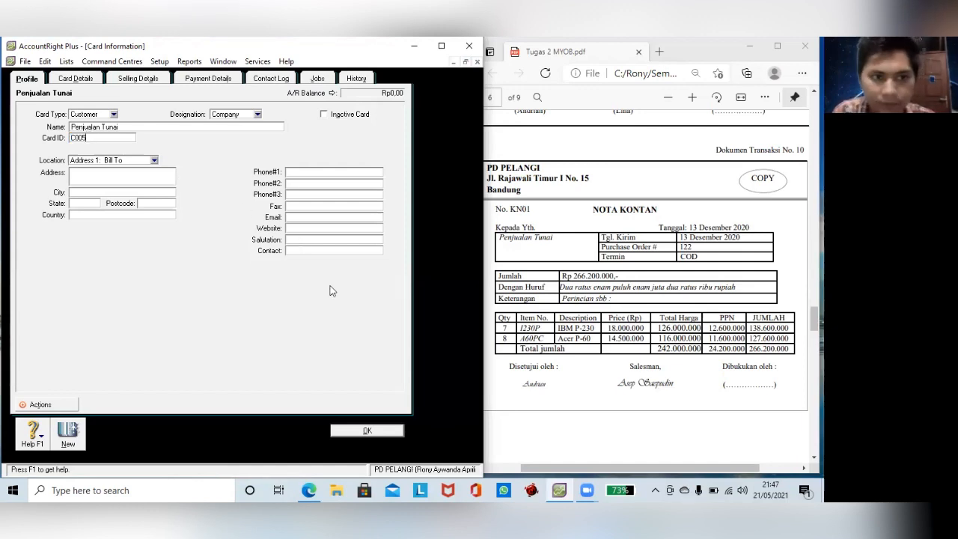
click(364, 431)
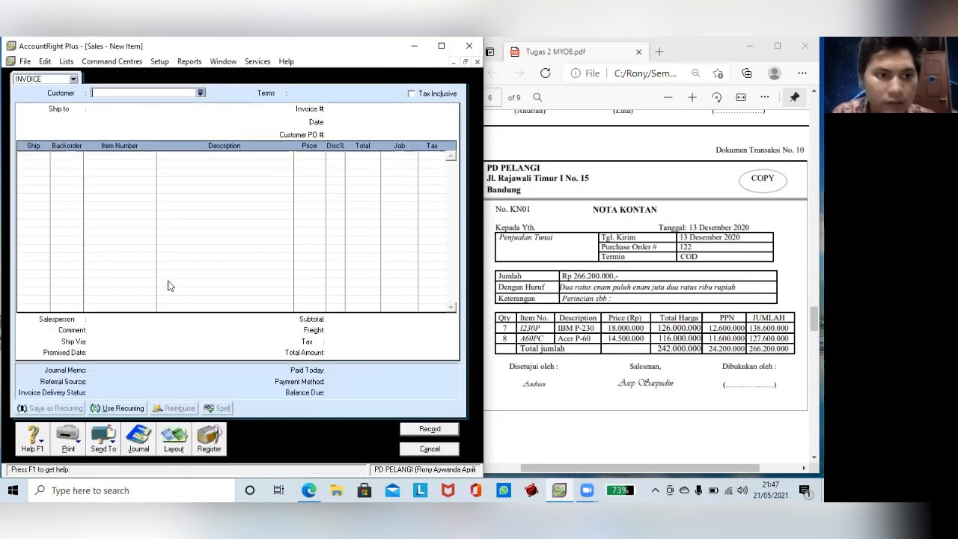
- Choose Penjualan Tunai as the customer for the new sales invoice
click(201, 93)
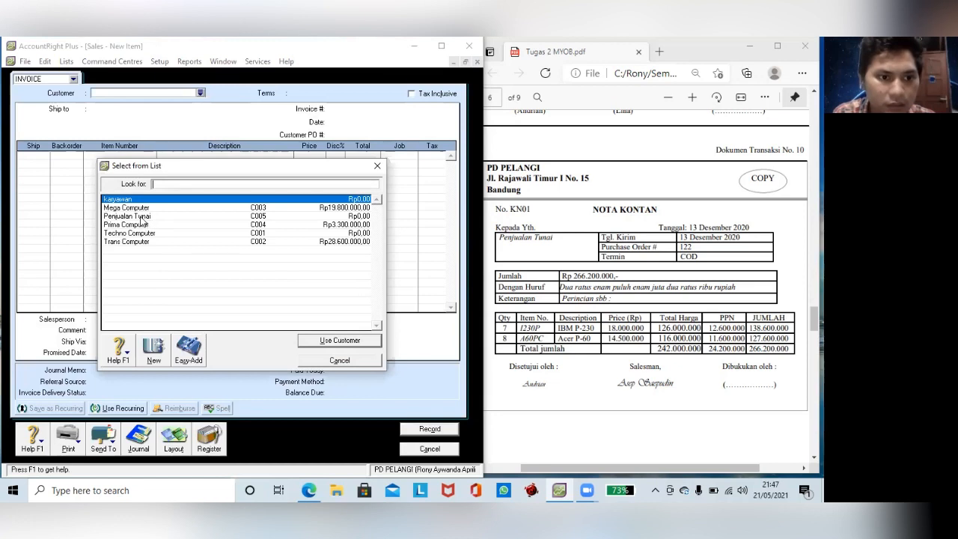
click(142, 218)
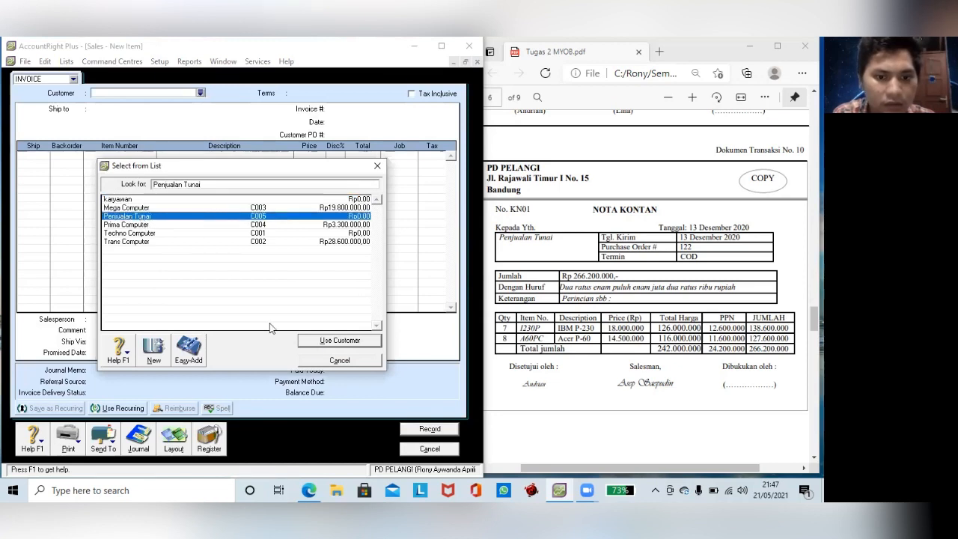
key(Return)
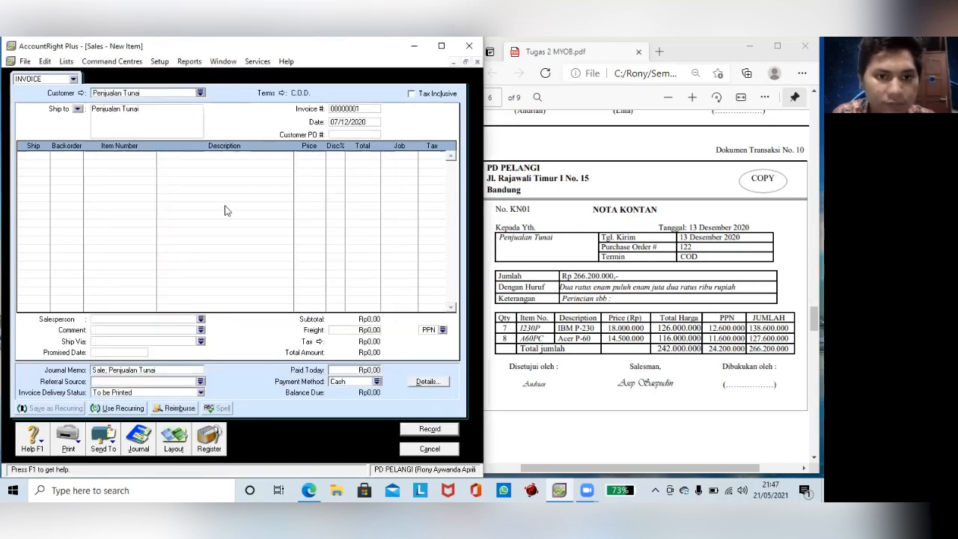
- Set the sales invoice number to KN01 and its date to 13/12/2020
click(337, 109)
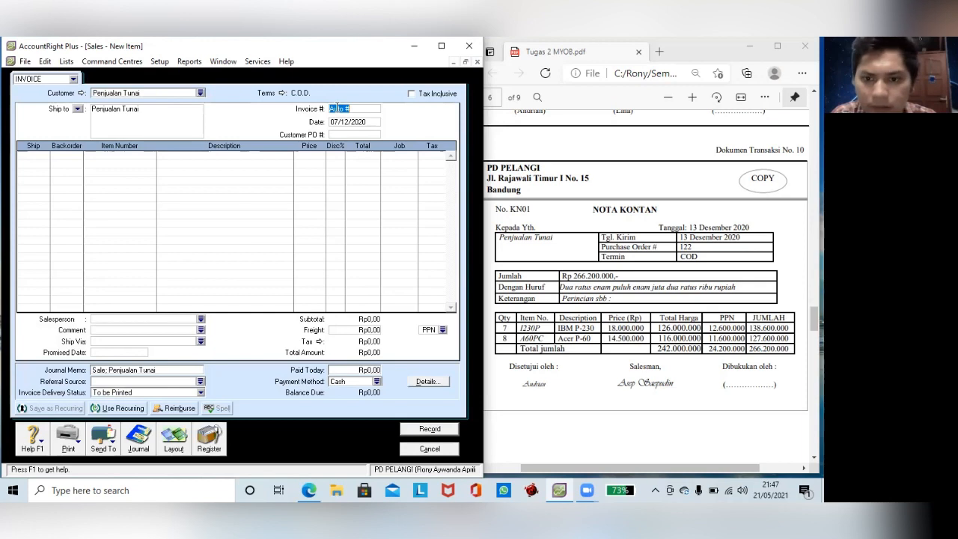
text(K)
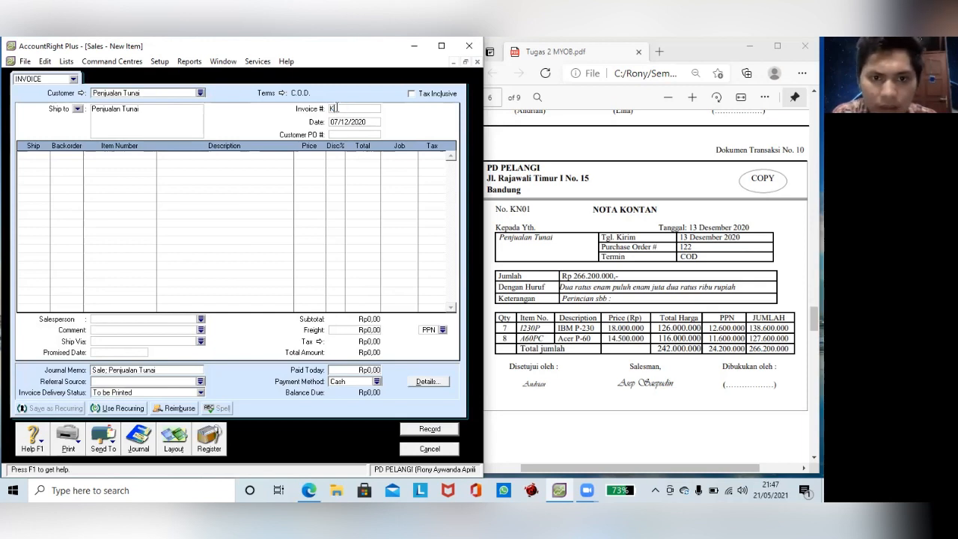
text(N01)
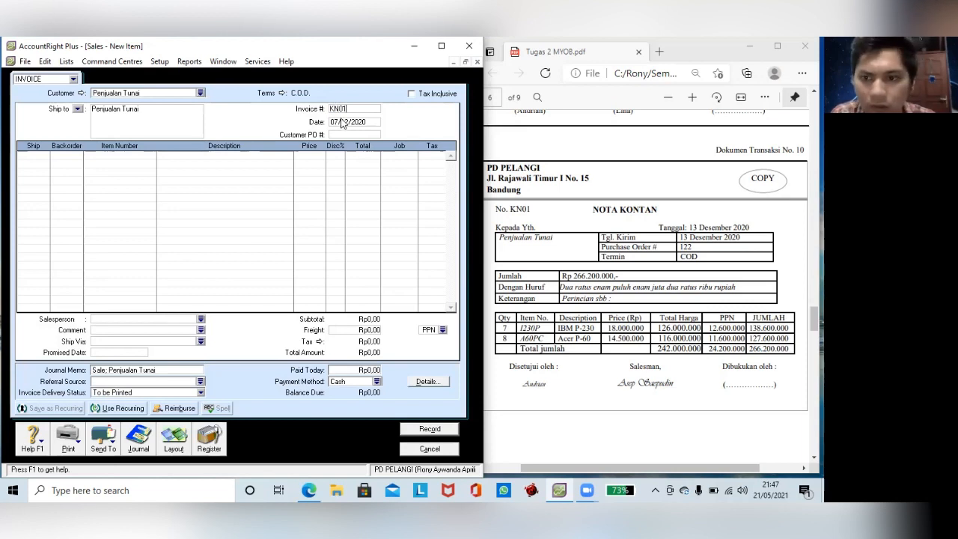
key(Tab)
text(13)
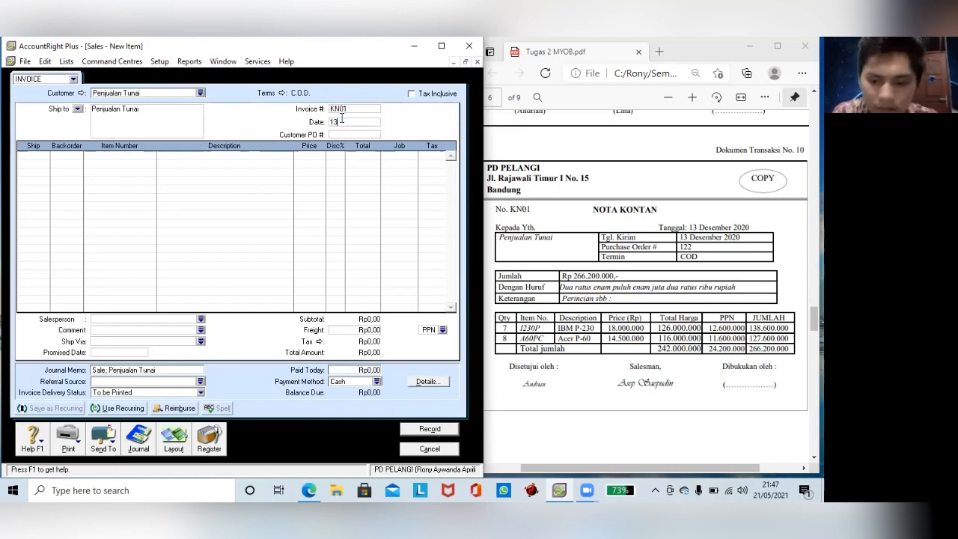
text(/12/)
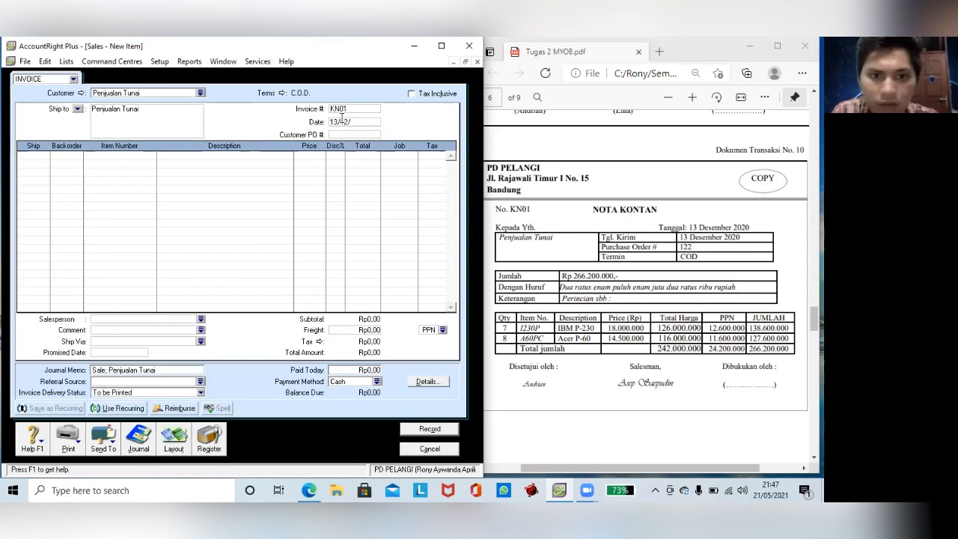
text(2020)
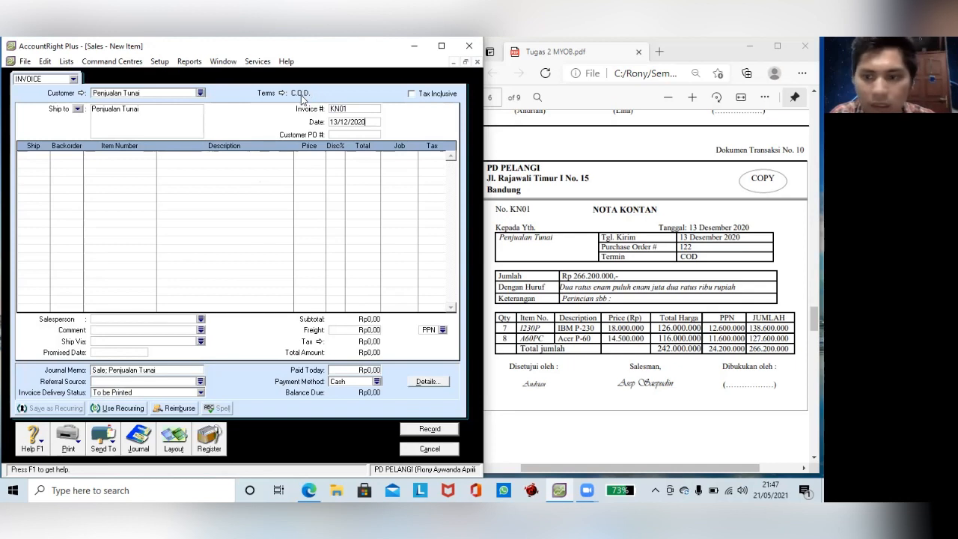
- Add an invoice line for 7 units of item 1230P (IBM P-230) at a price of 18000000
click(43, 156)
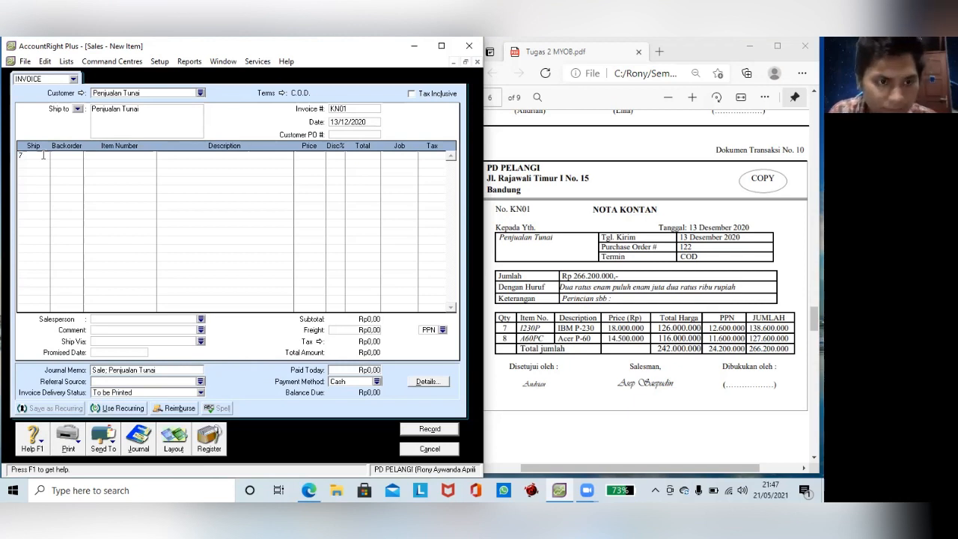
key(Tab)
key(Tab)
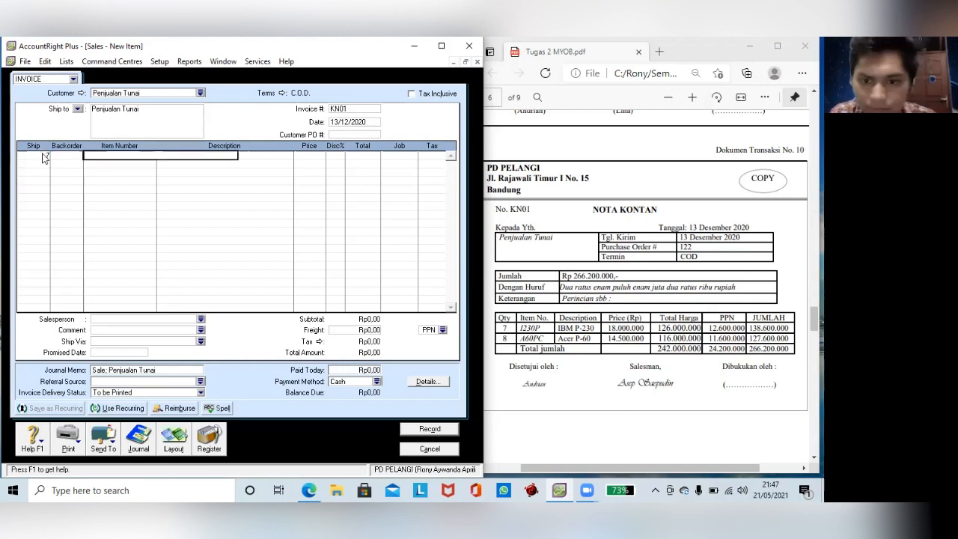
text(I230P)
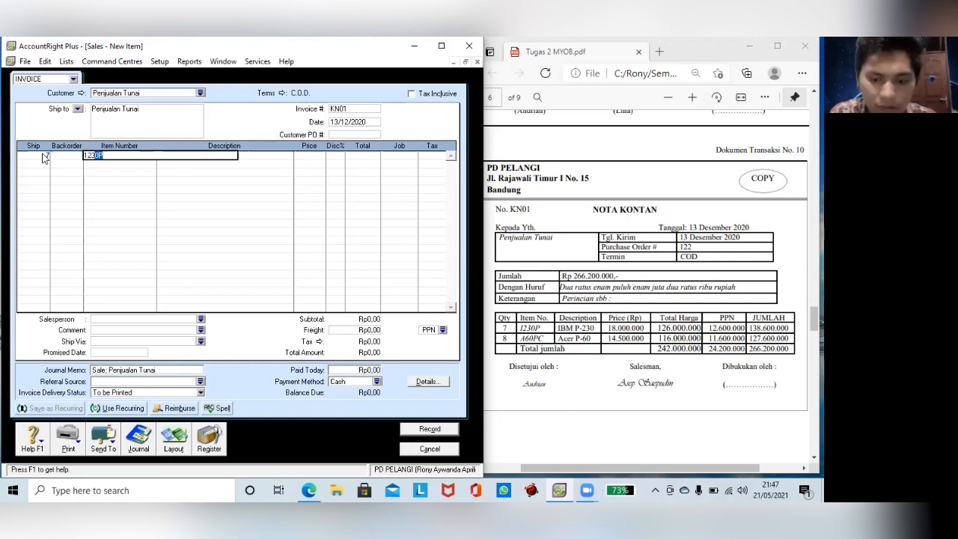
key(Tab)
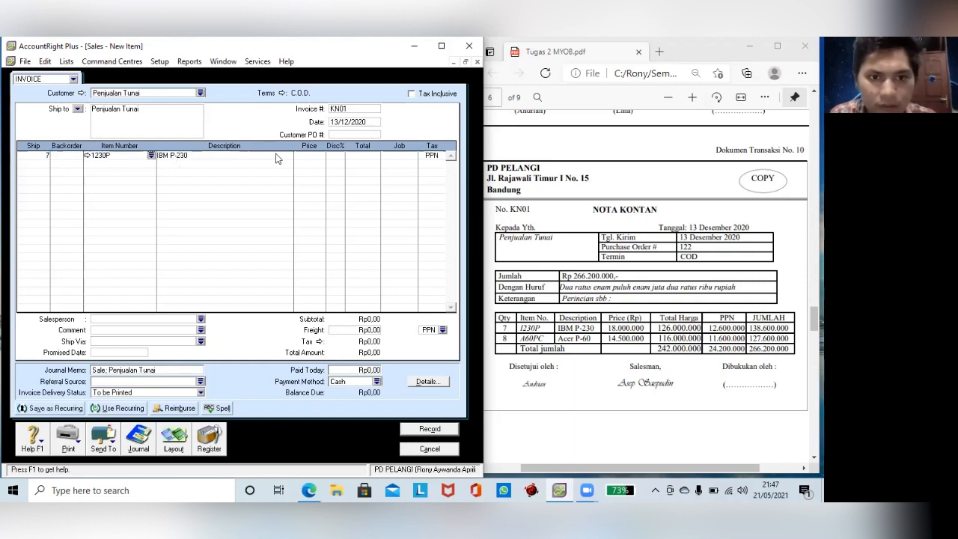
click(300, 156)
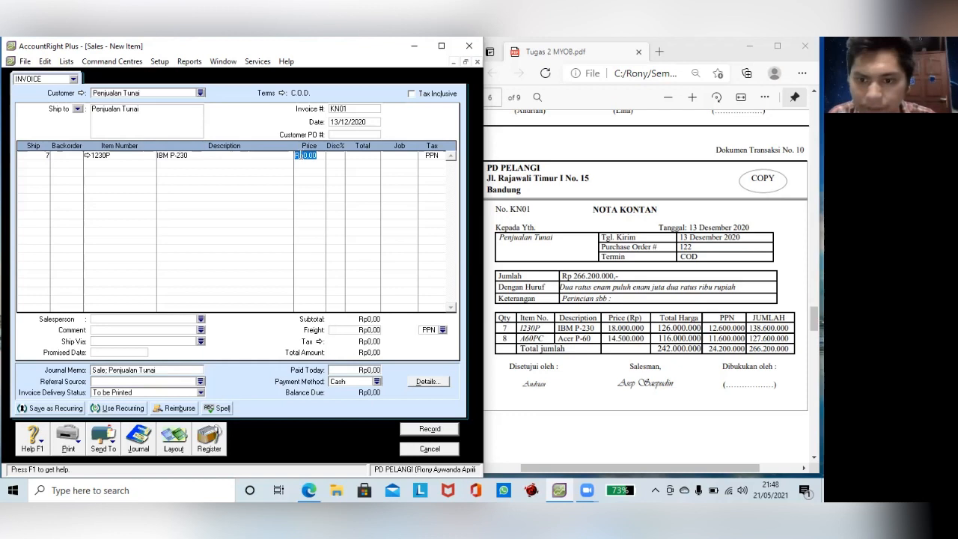
text(18)
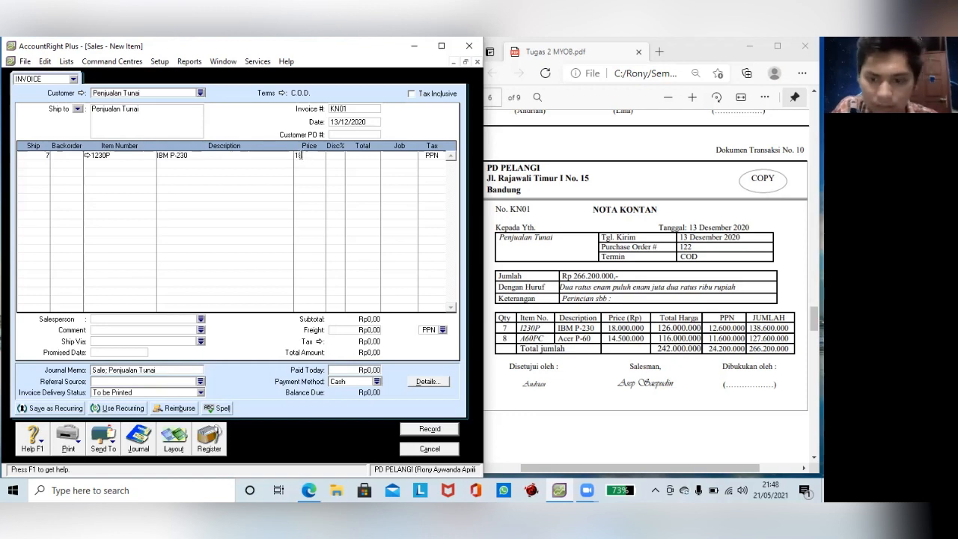
text(000000)
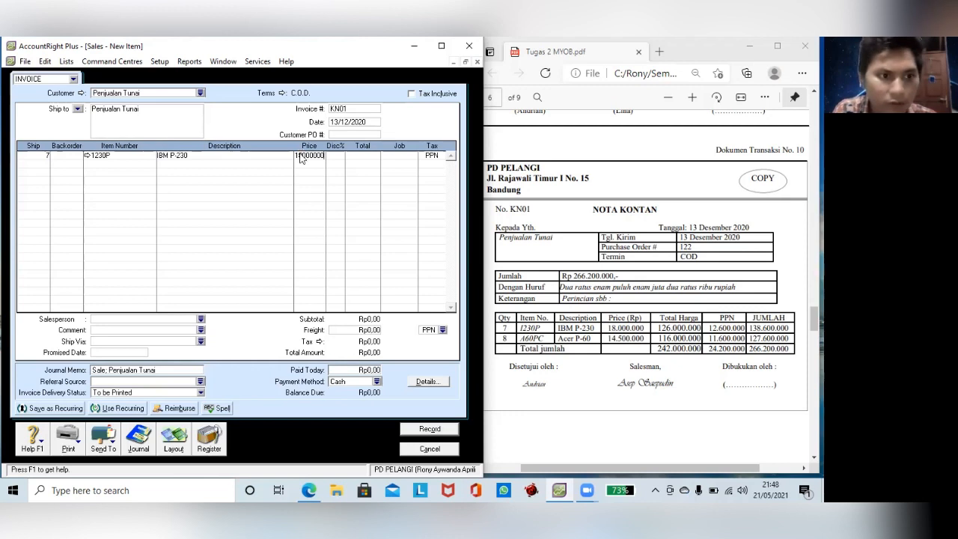
key(Return)
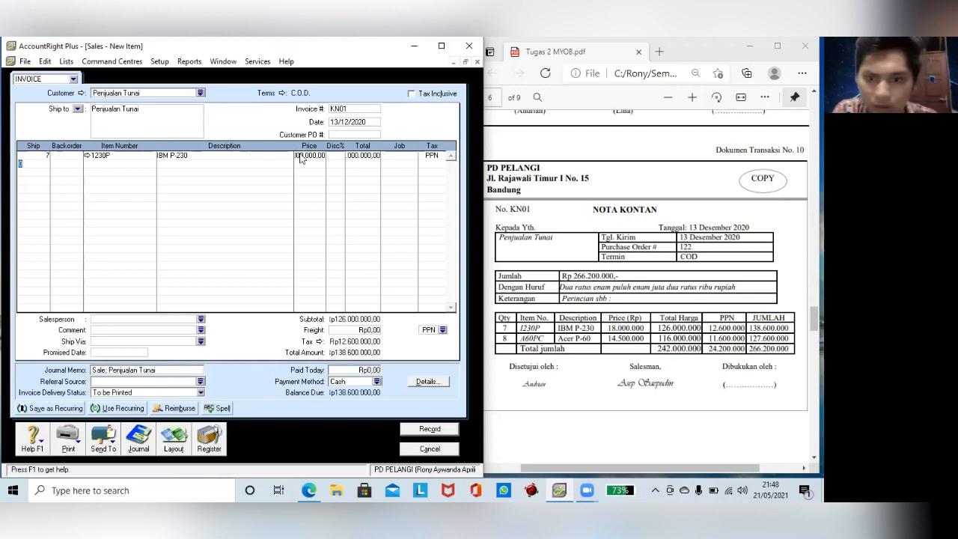
- Add a second line for 8 units of item A60PC (Acer P-60) priced at 14500000, and record the invoice
text(8)
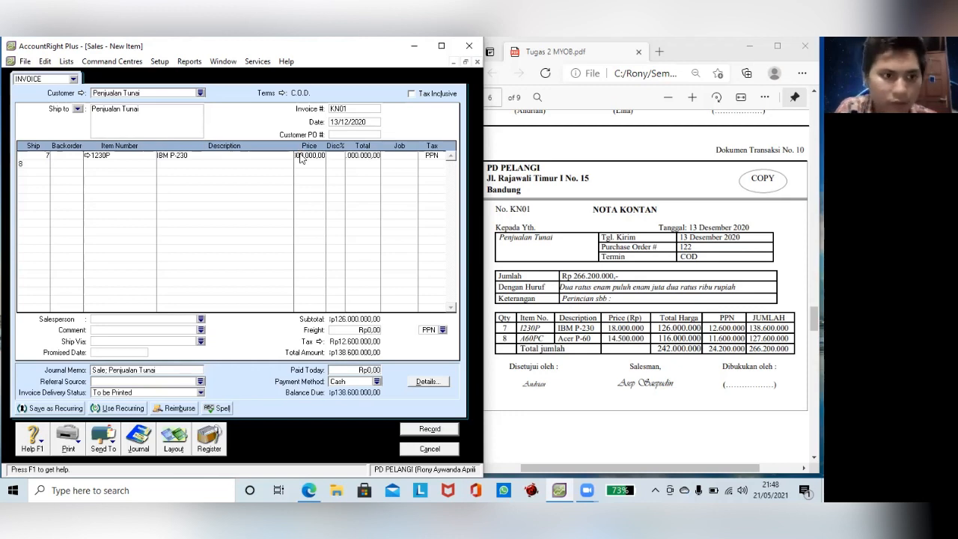
key(Tab)
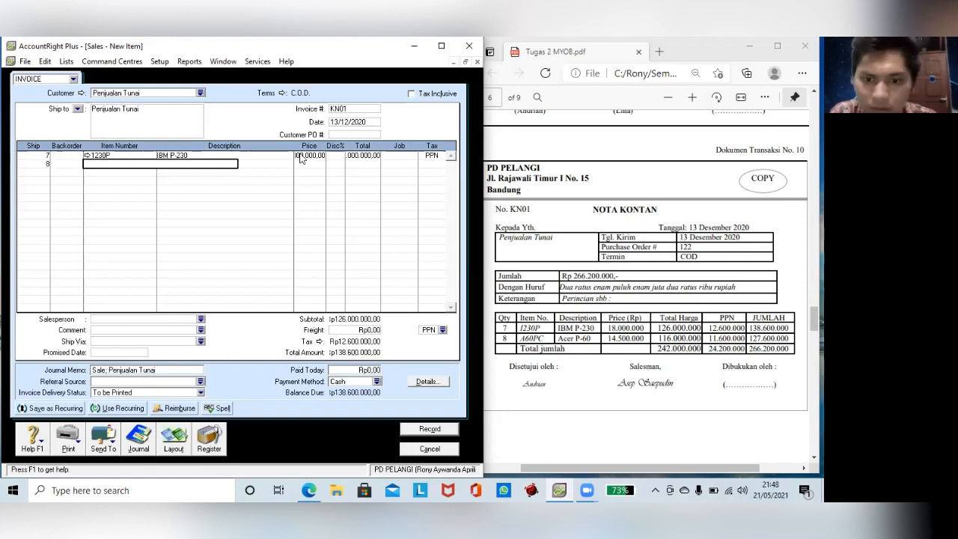
text(A60)
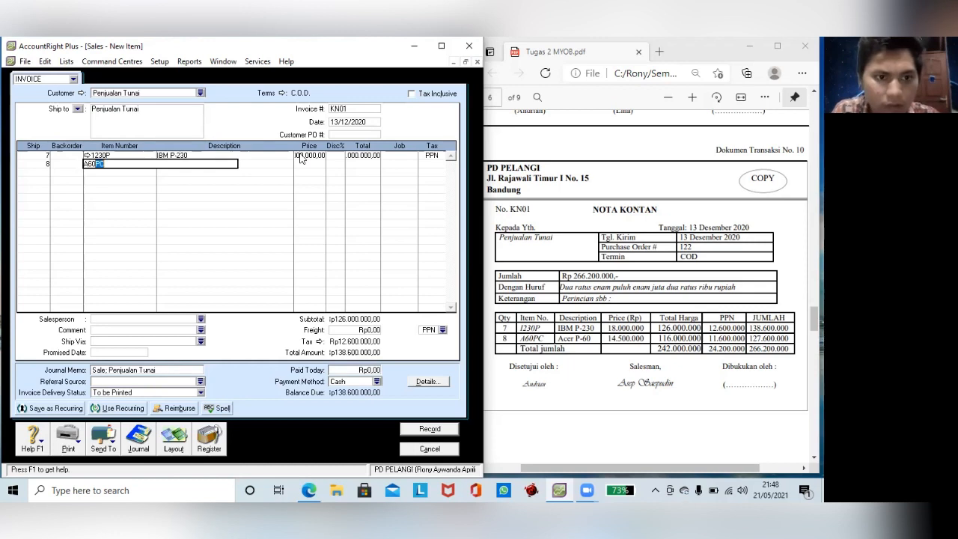
key(Tab)
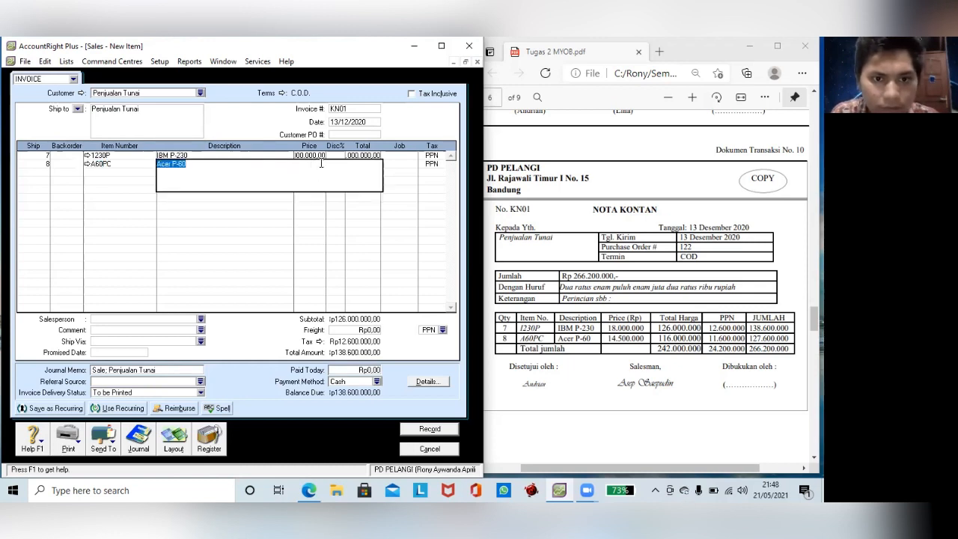
key(Tab)
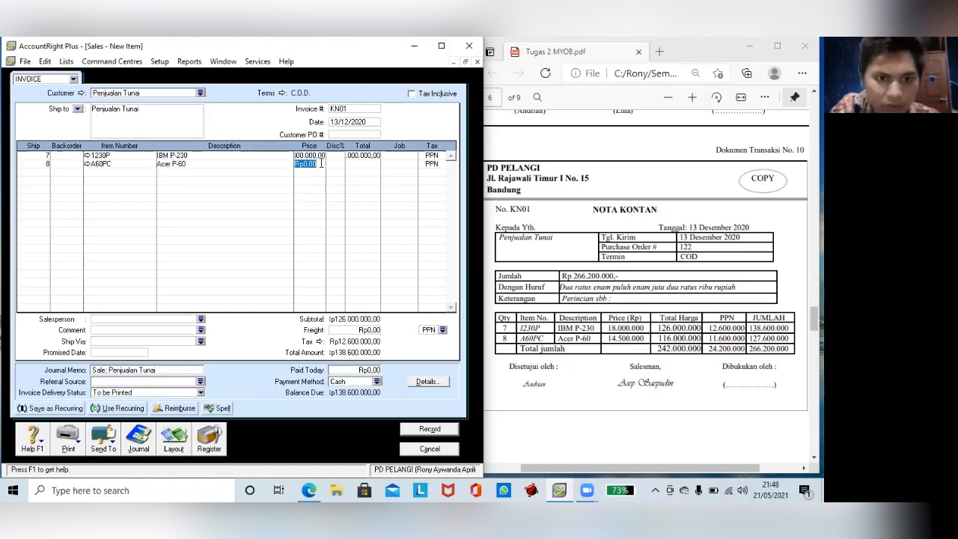
text(14500)
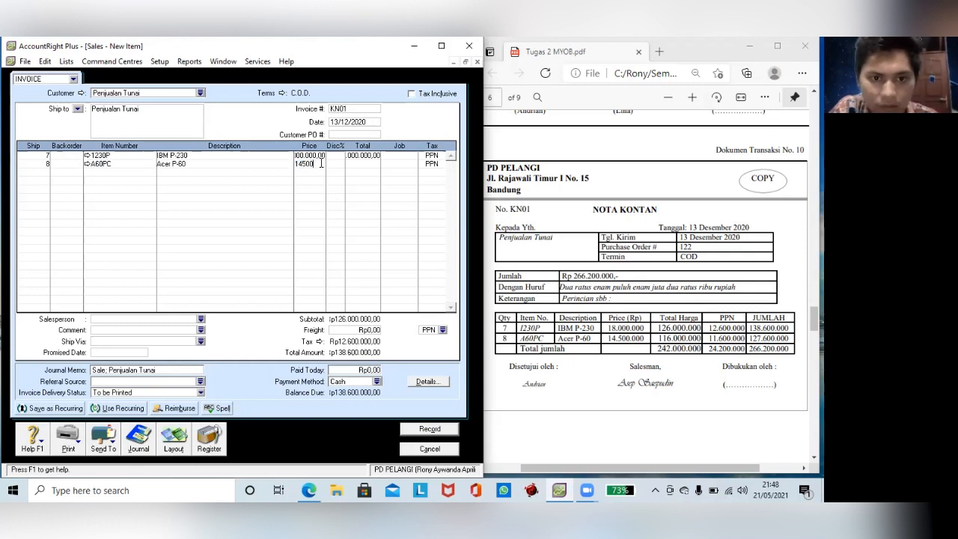
text(0000)
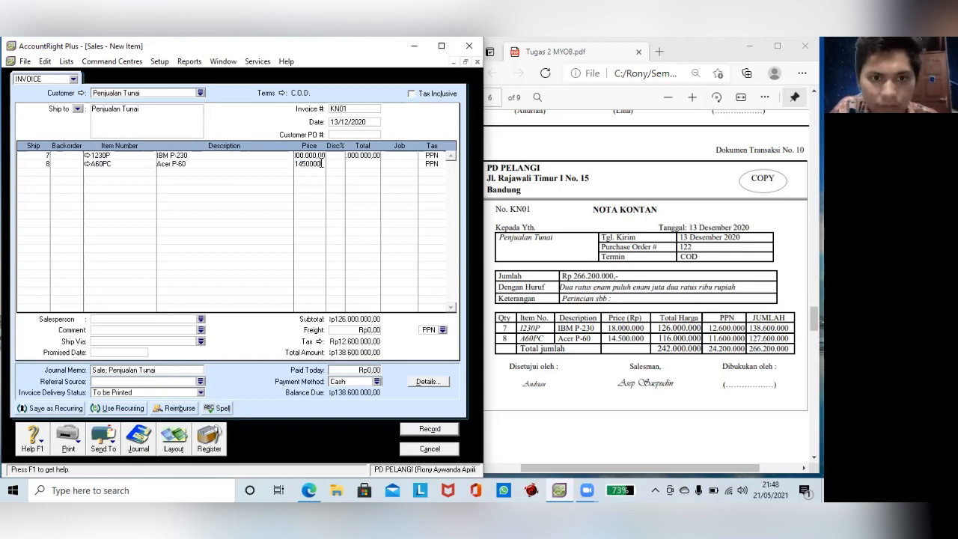
key(Return)
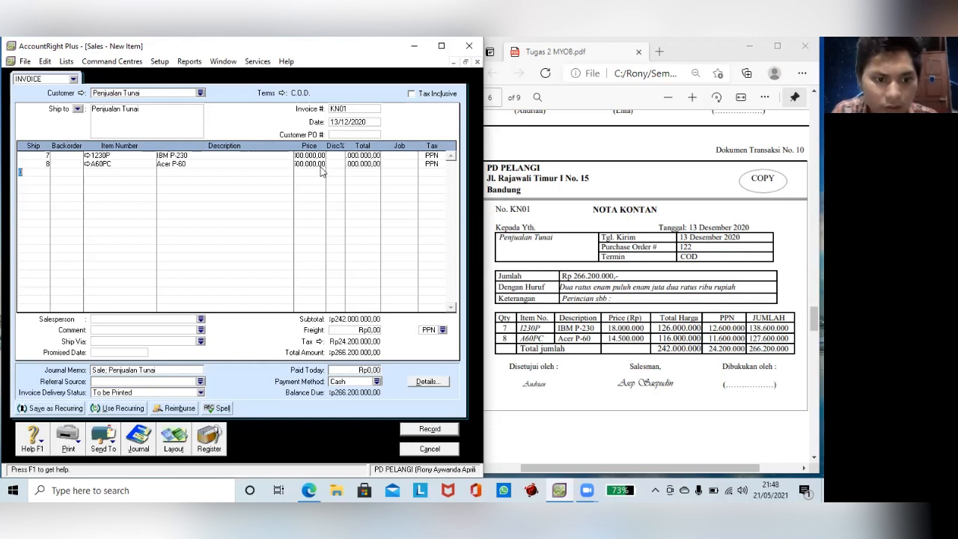
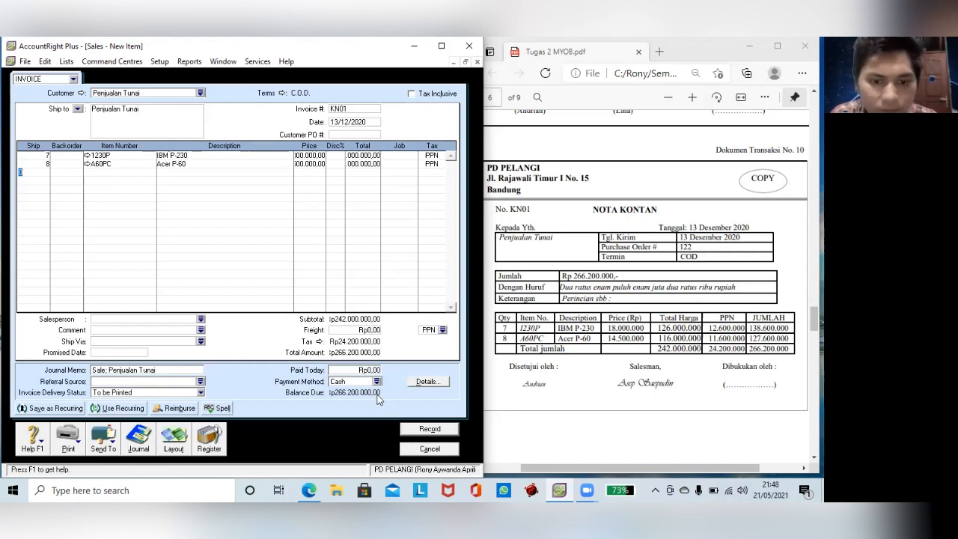
click(410, 432)
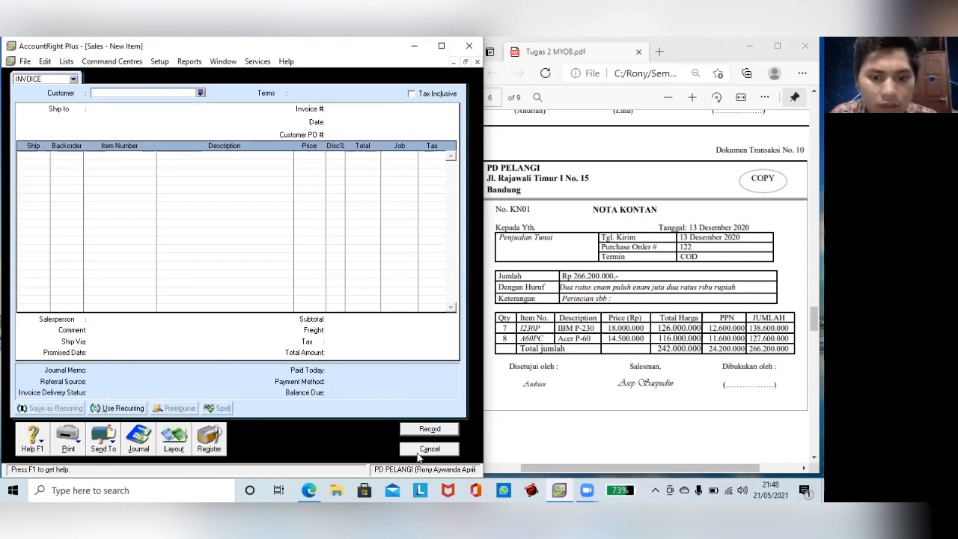
click(429, 449)
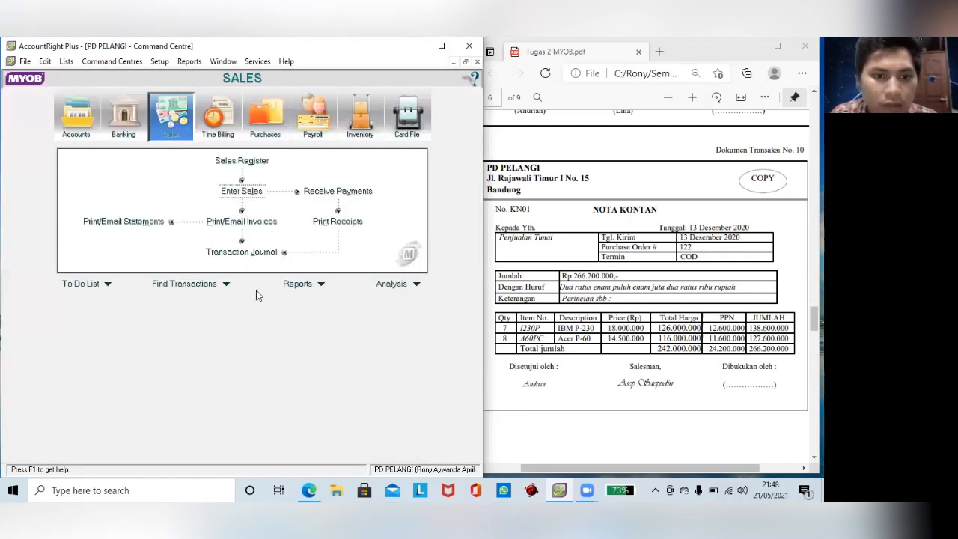
- Start a new received payment and choose Penjualan Tunai as its customer
click(326, 198)
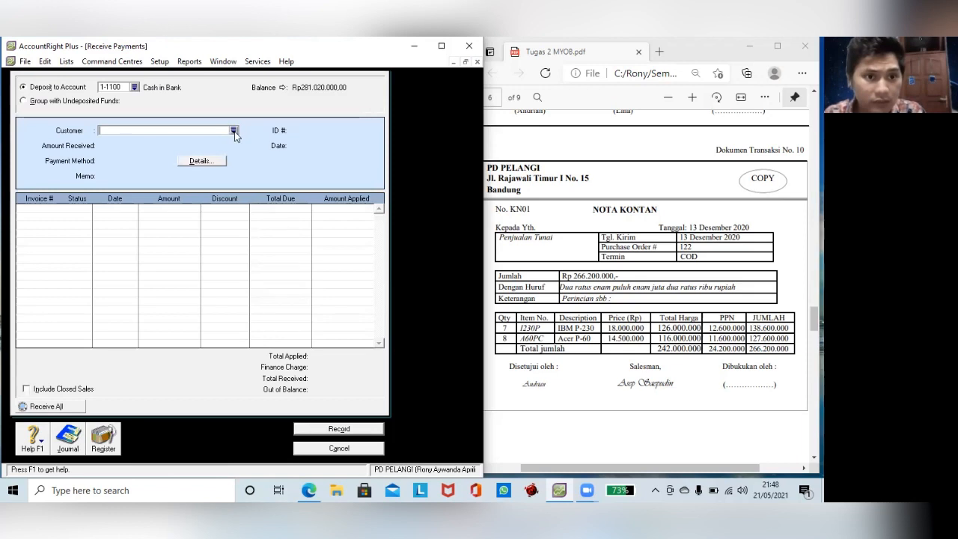
click(233, 131)
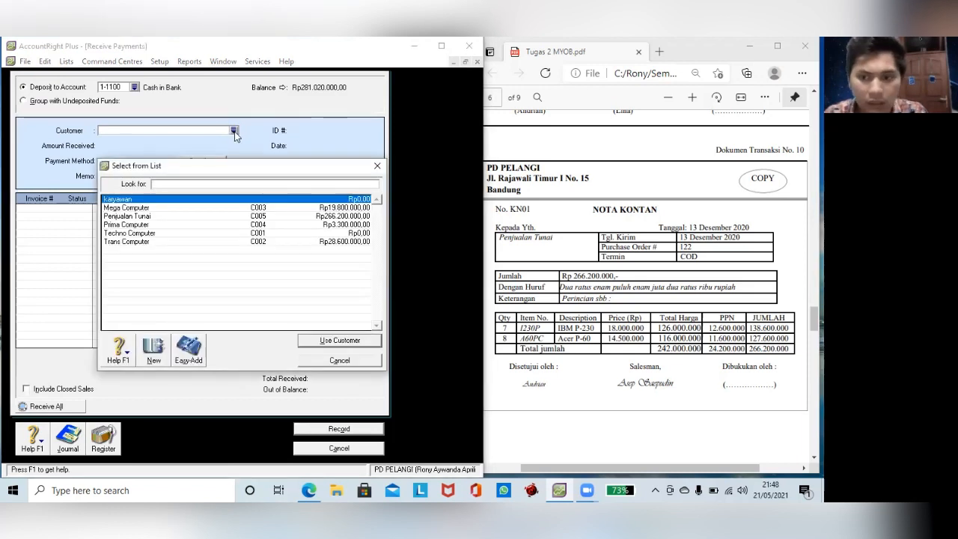
click(179, 217)
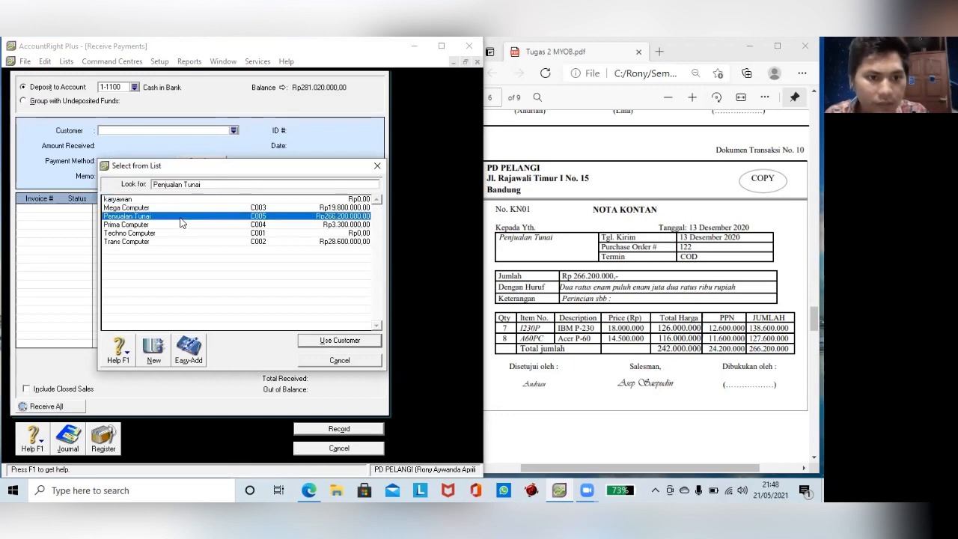
key(Return)
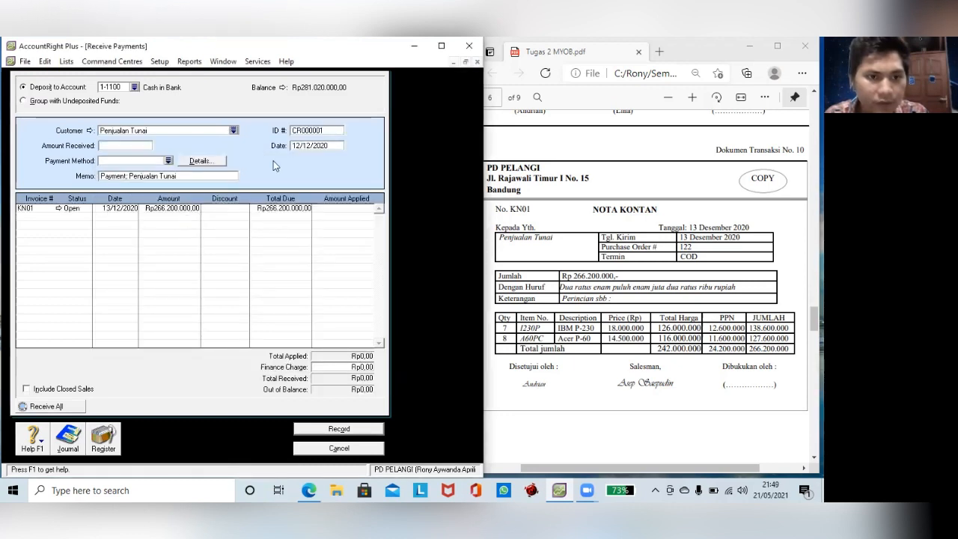
- Set the received payment's ID to KN01 and its date to 13/12/2020
click(307, 131)
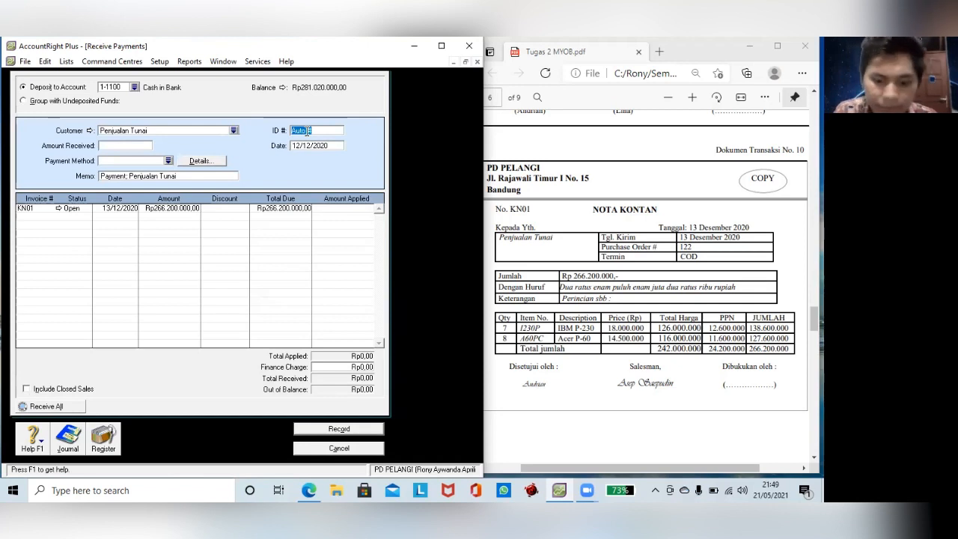
text(KN01)
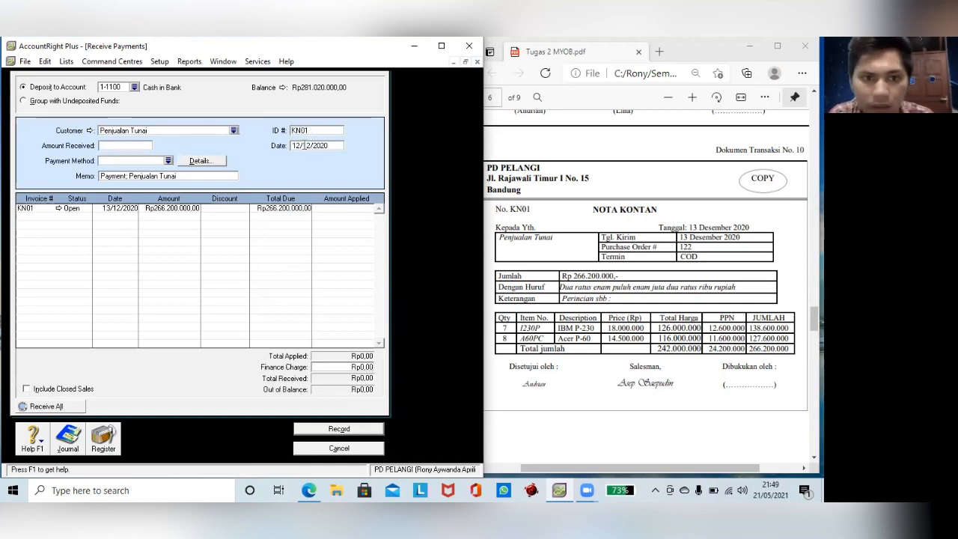
click(306, 146)
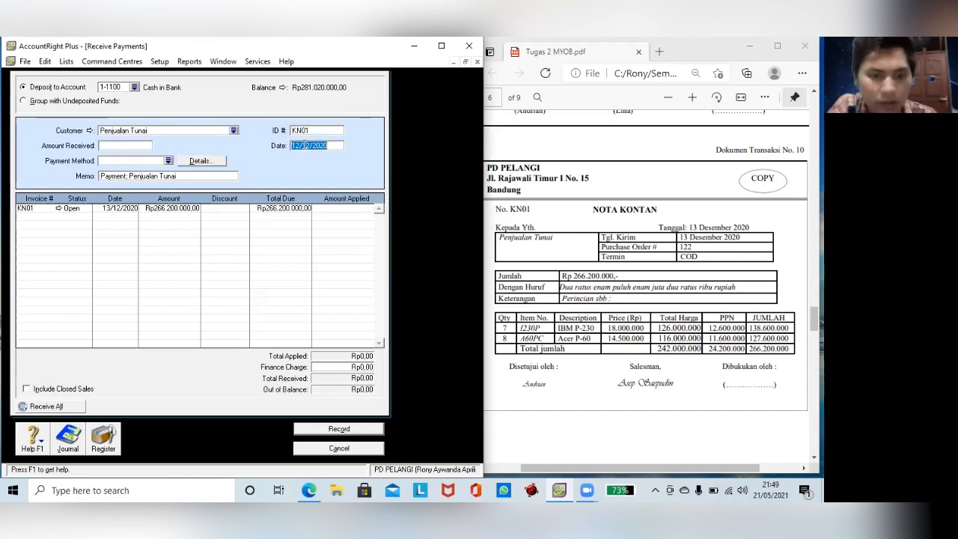
text(13/)
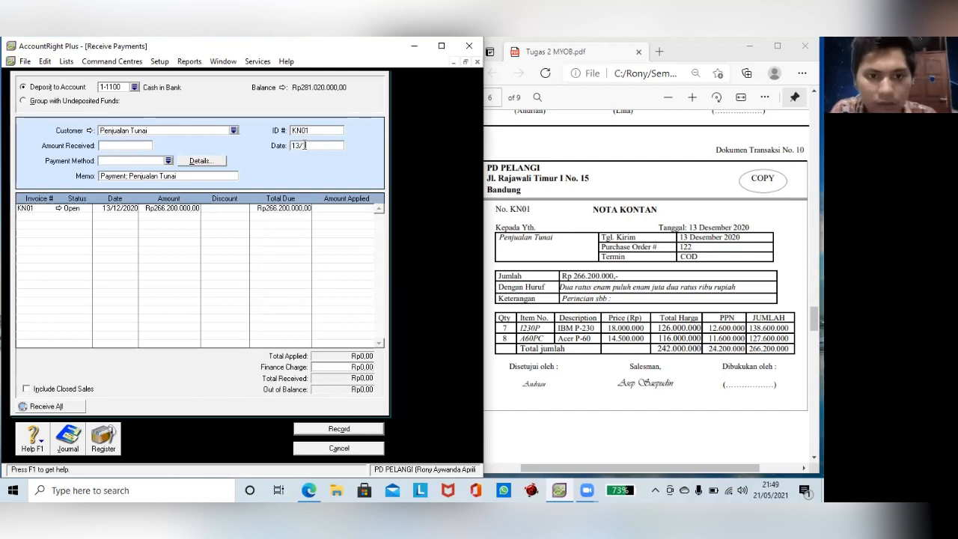
text(12/2020)
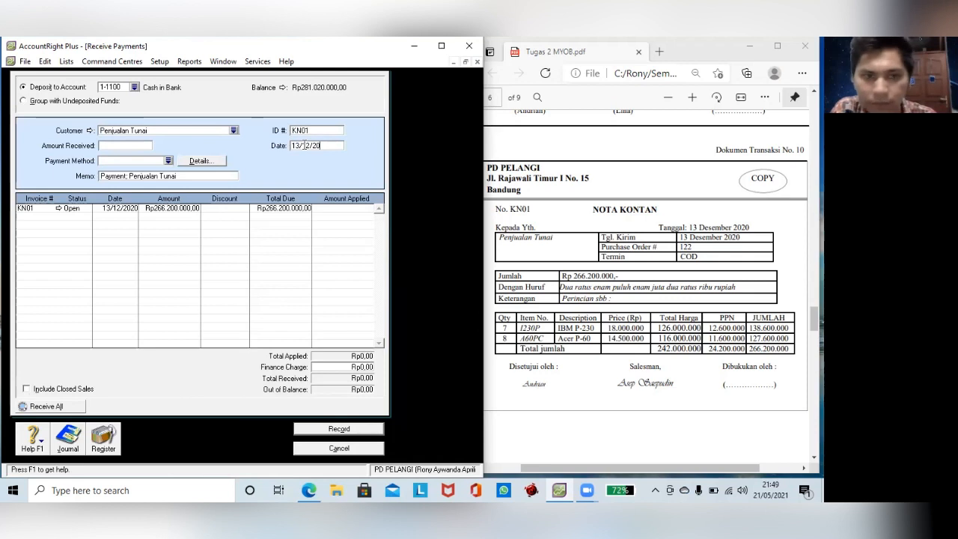
- Set the amount received to 266200000 and choose Cash as the payment method
click(130, 147)
text(266)
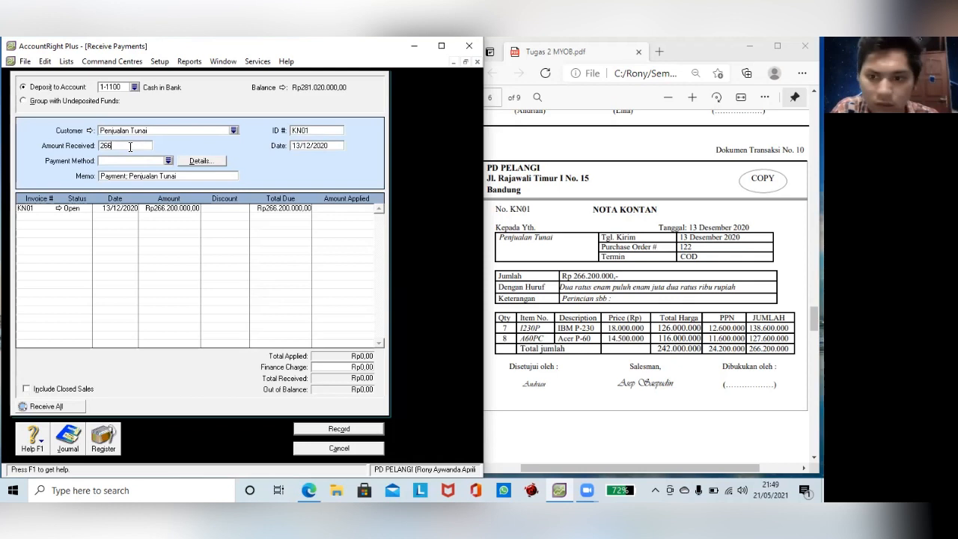
text(200)
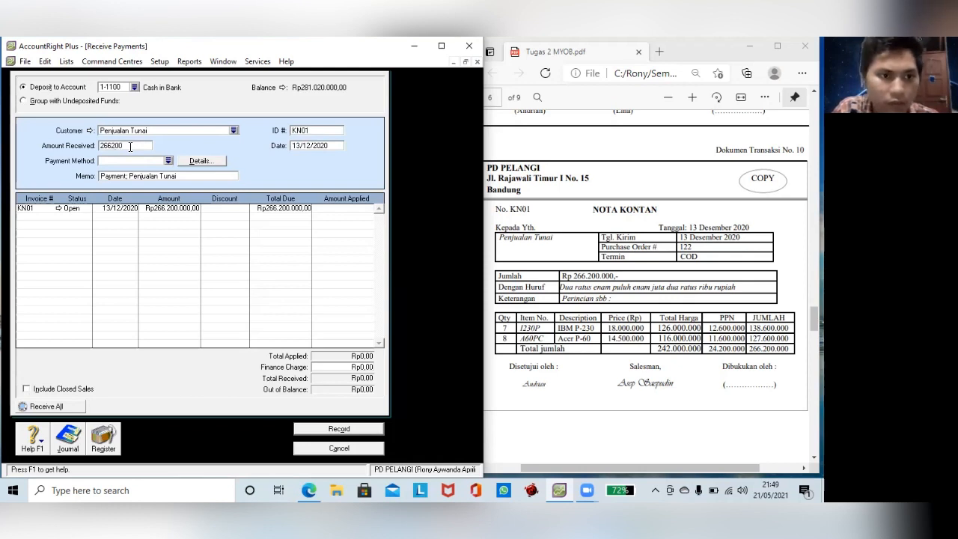
text(000)
key(Tab)
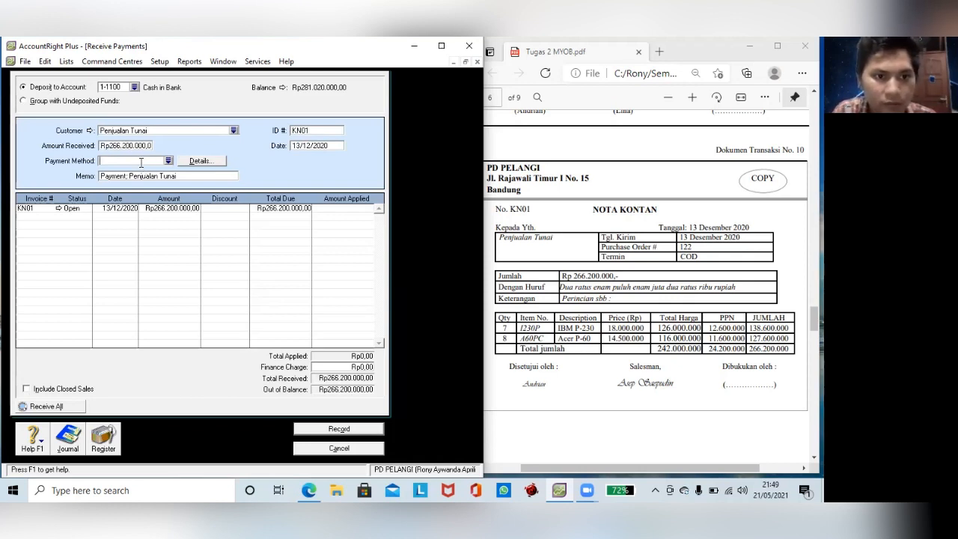
click(167, 161)
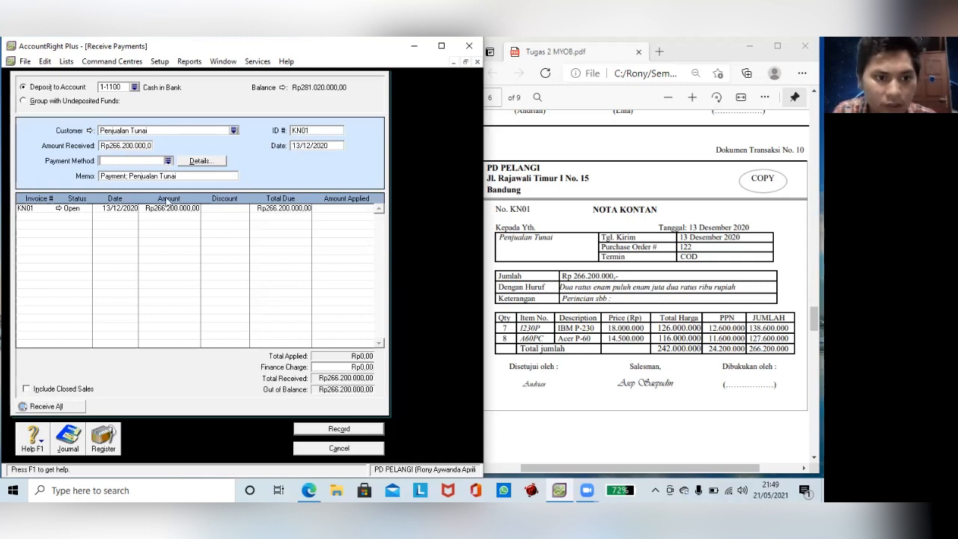
click(154, 224)
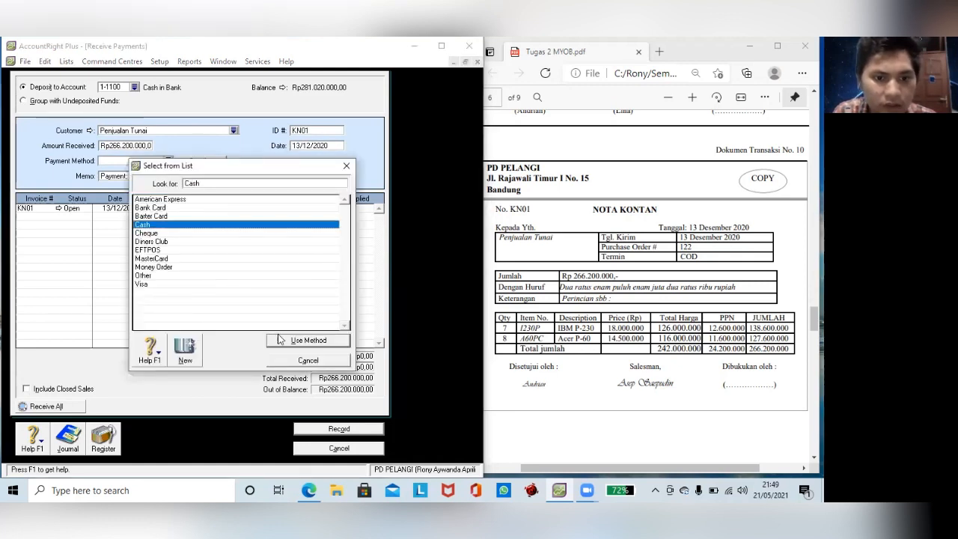
click(278, 342)
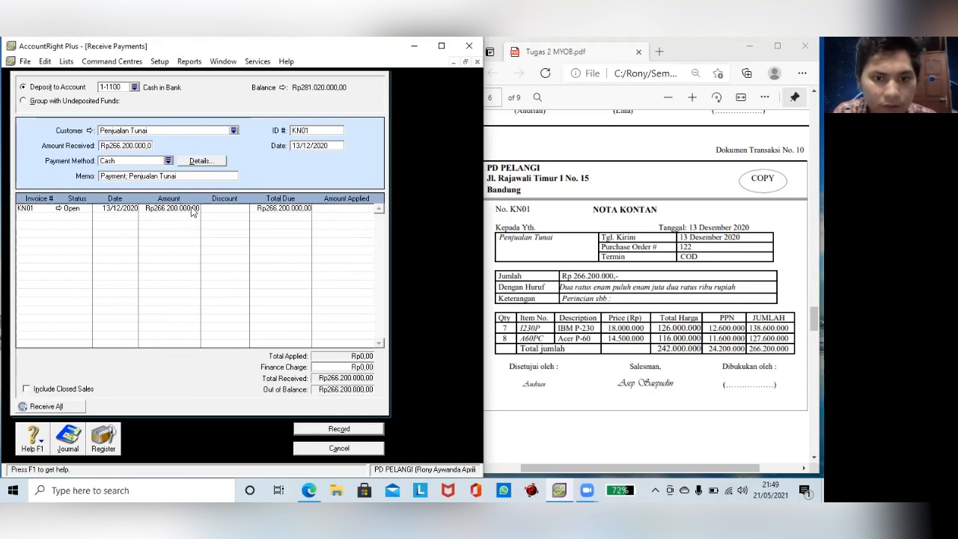
- Apply the full received amount to invoice KN01 and record the payment
click(327, 209)
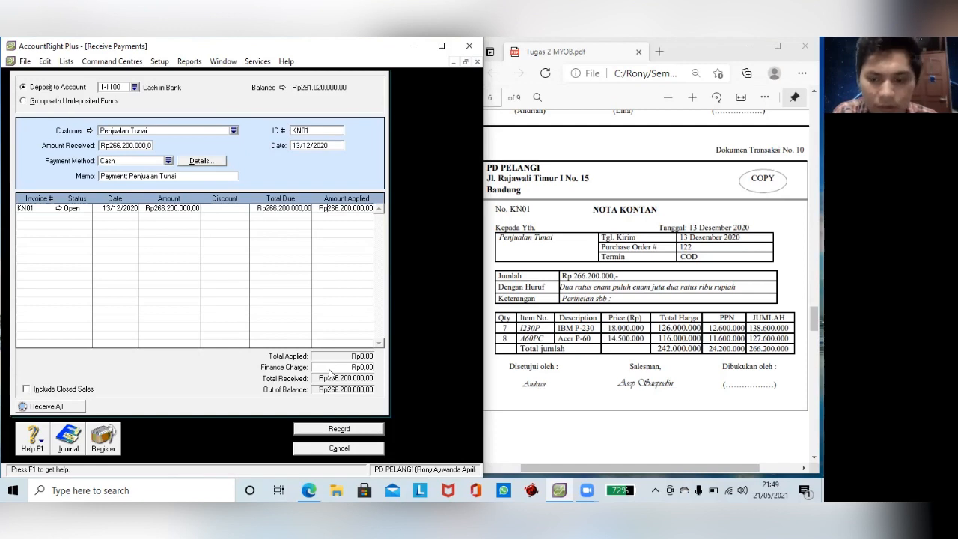
click(329, 368)
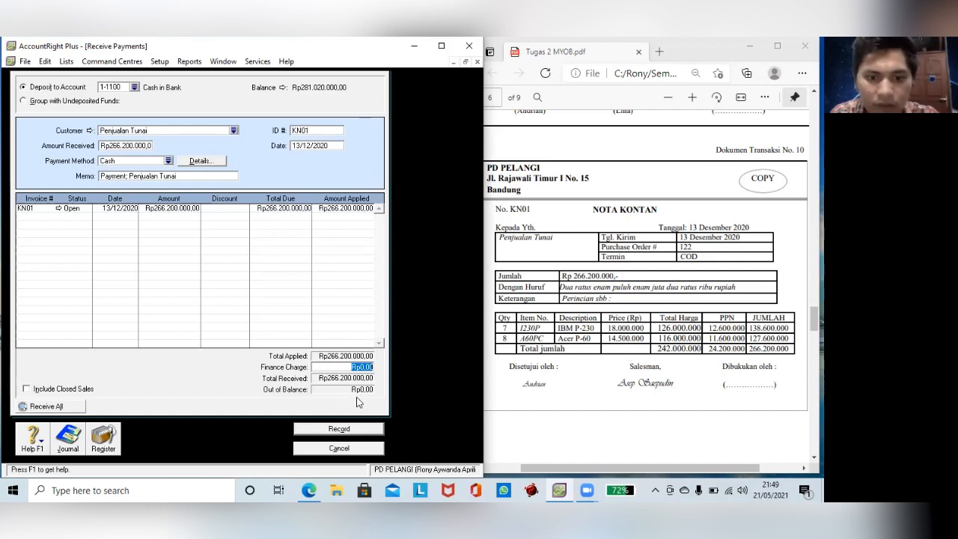
click(337, 429)
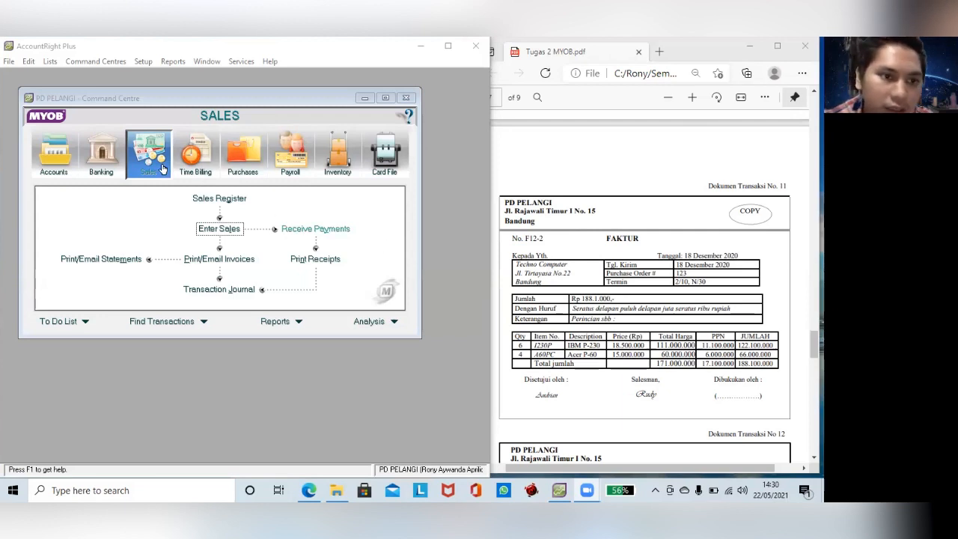
- Start a new sales invoice for the customer Techno Computer
click(202, 230)
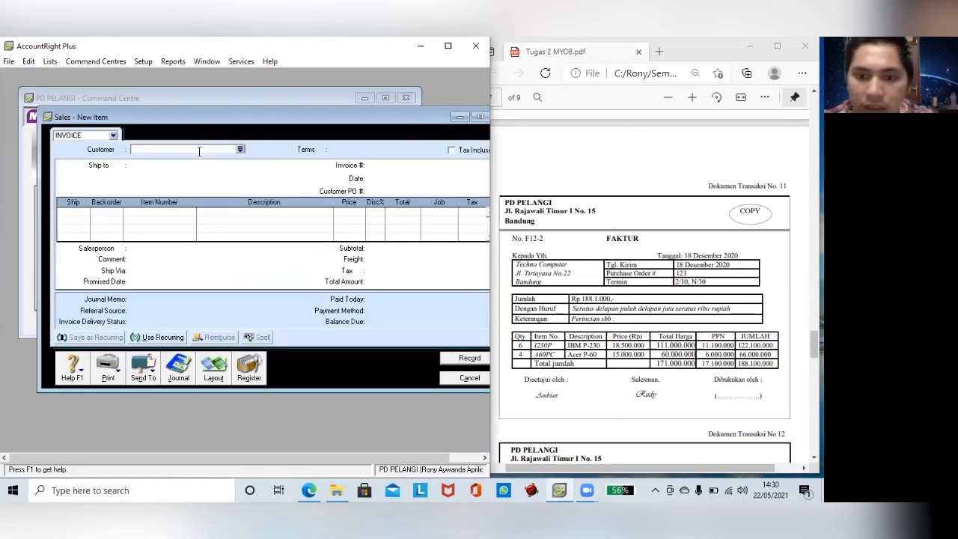
text(Techno Computer)
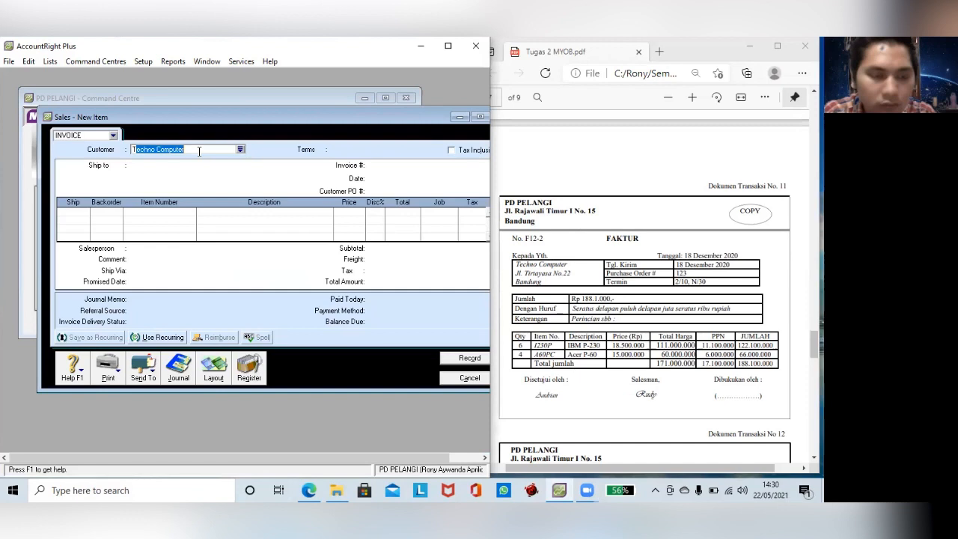
key(Tab)
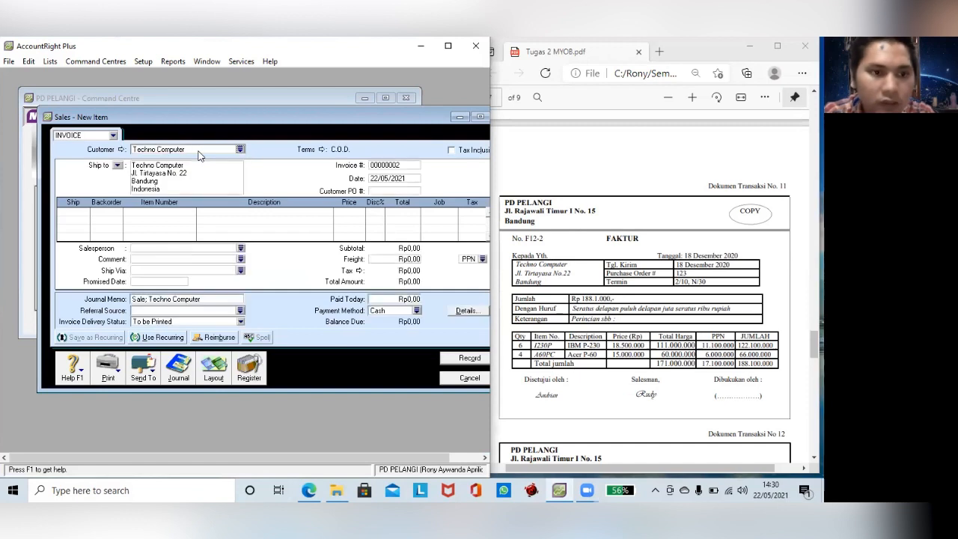
- Set the invoice's credit terms to In a Given # of Days, with 10 discount days, 30 balance due days and a 2% early payment discount
click(320, 150)
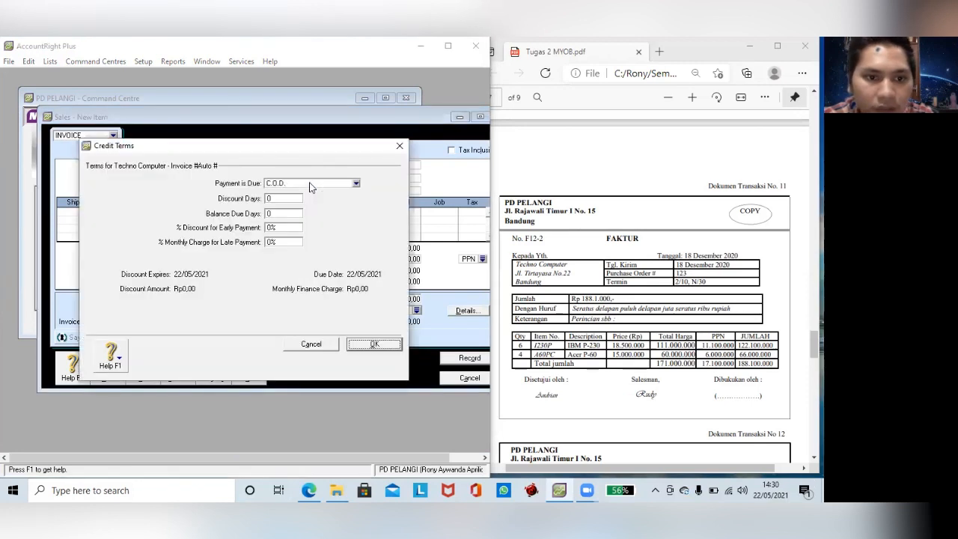
click(311, 186)
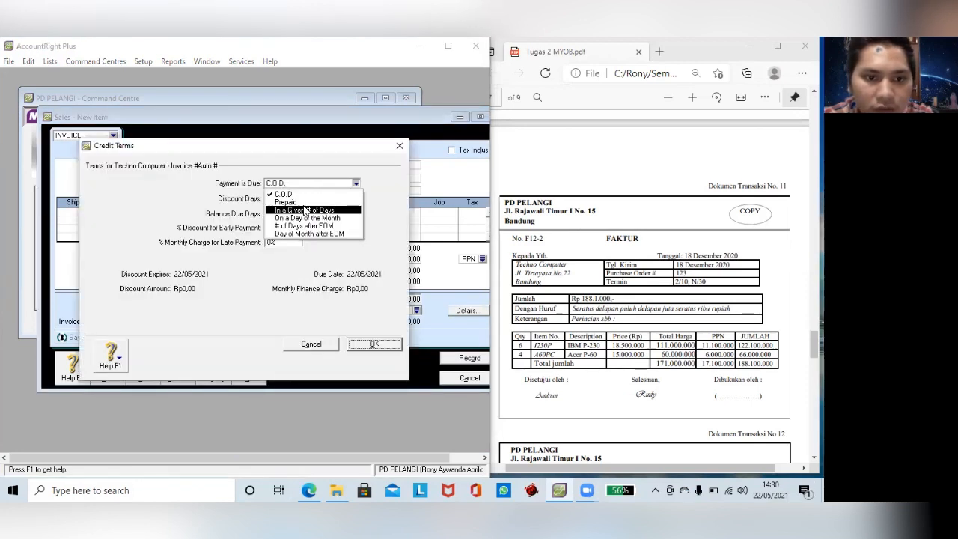
click(305, 210)
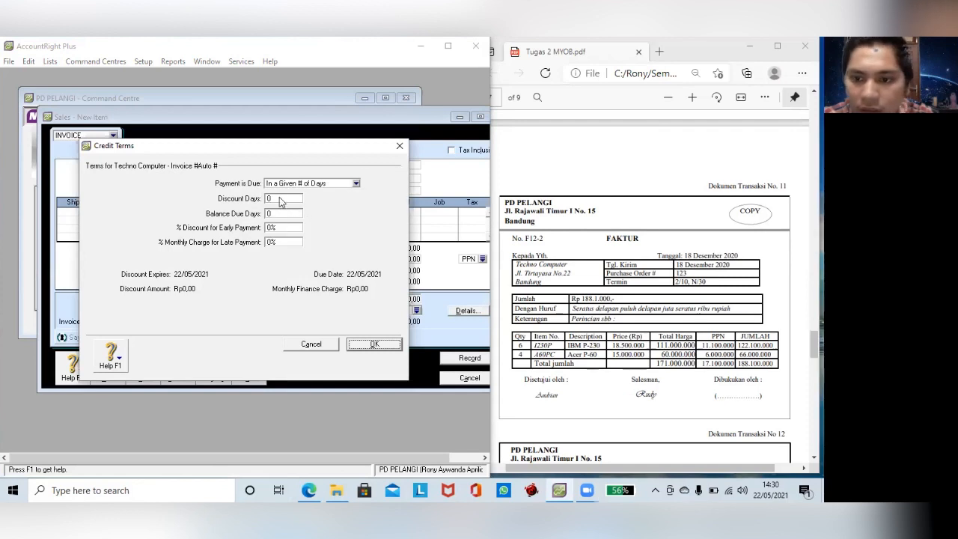
click(279, 198)
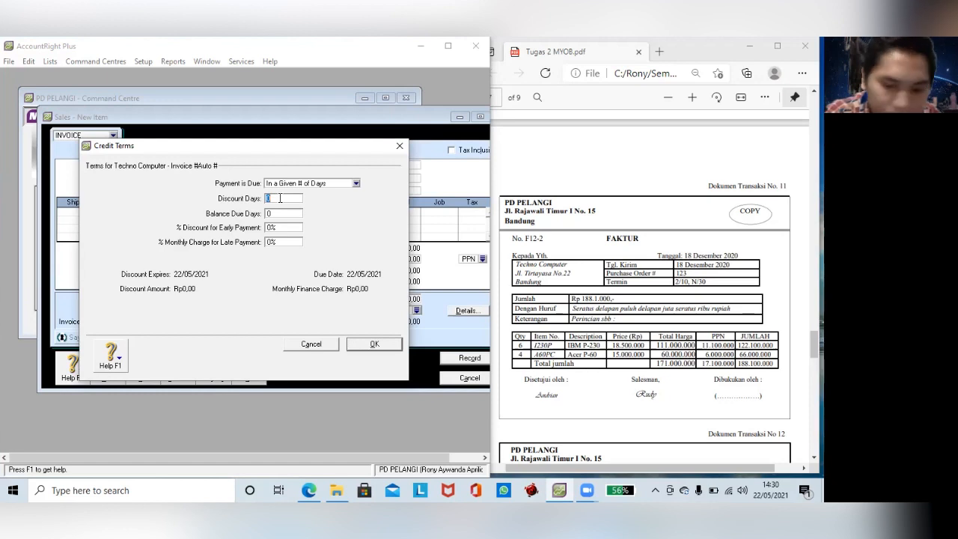
text(10)
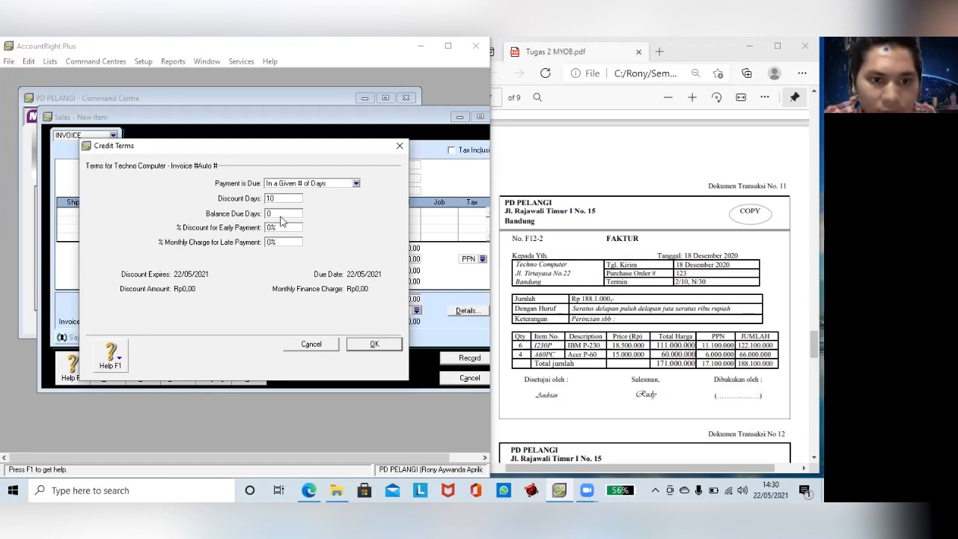
click(281, 214)
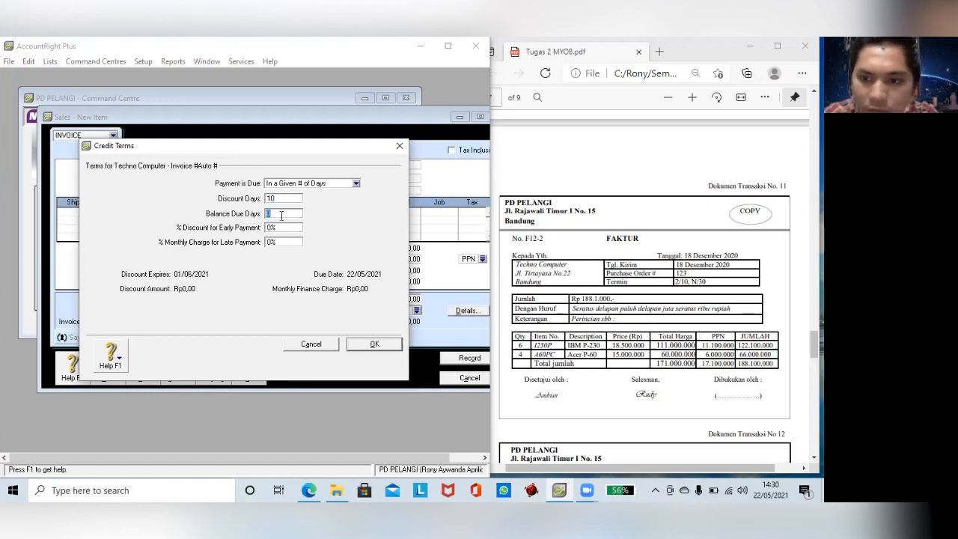
text(30)
click(278, 228)
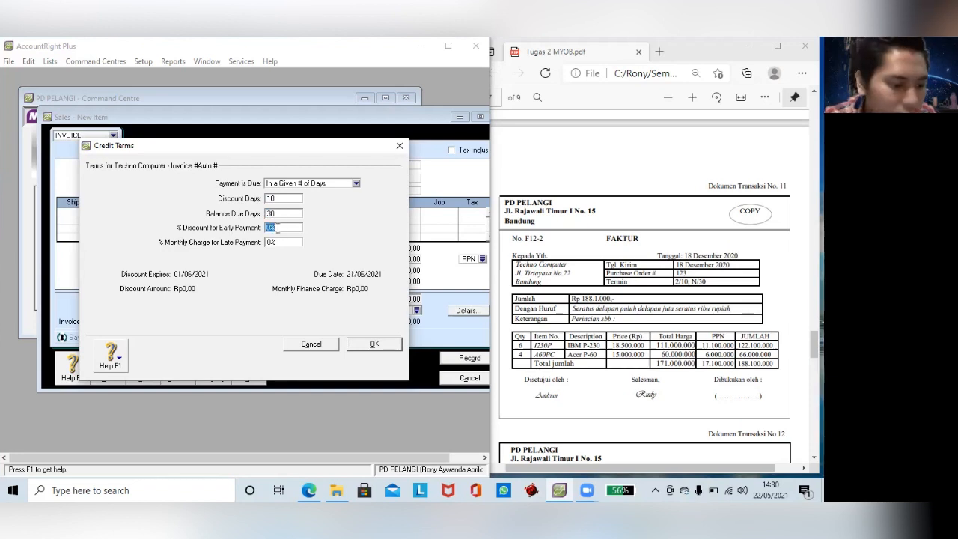
text(2)
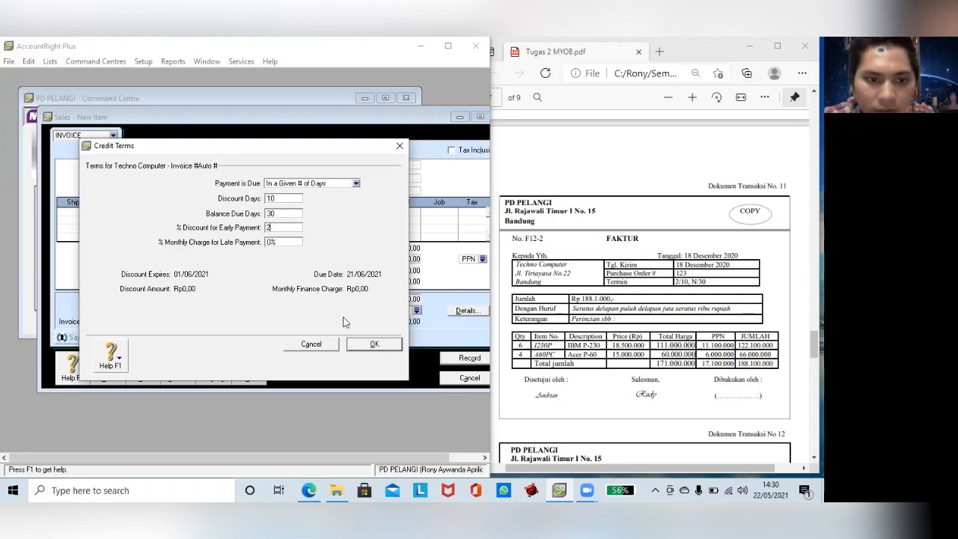
key(Return)
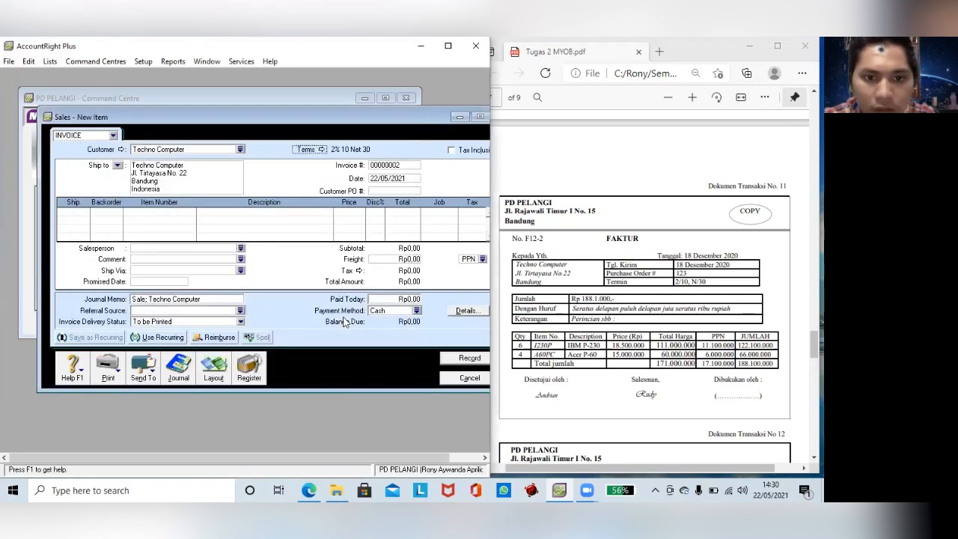
- Set the invoice number to F12-2 and the invoice date to 18/12/2020
click(398, 166)
text(F)
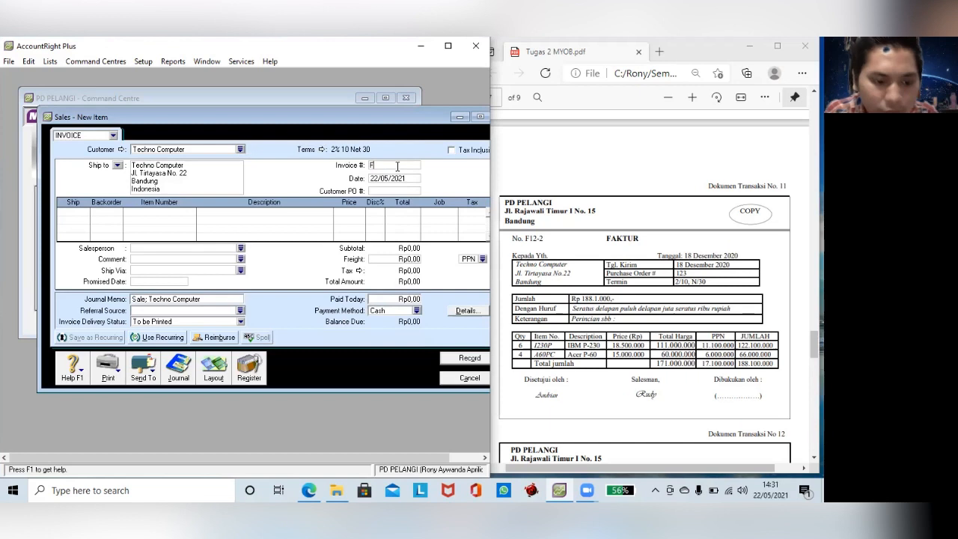
text(12)
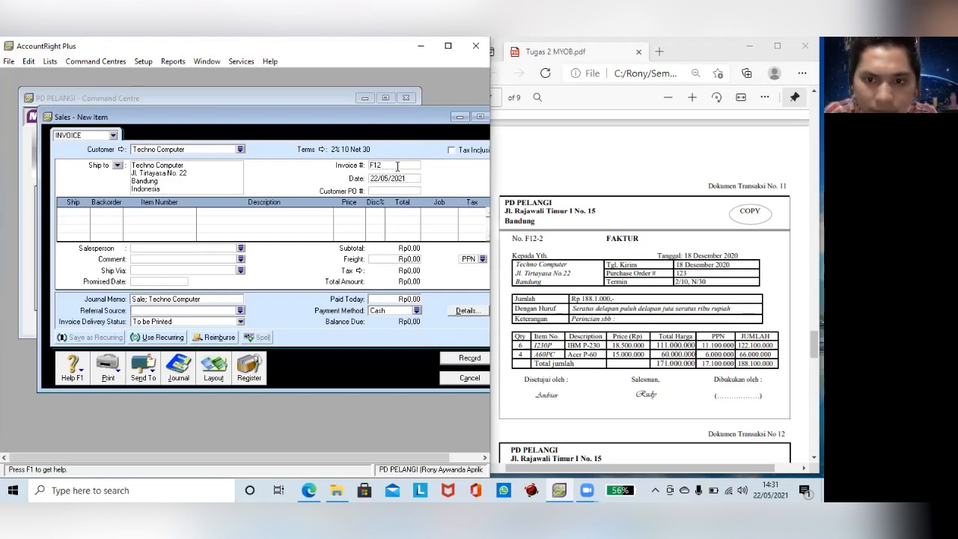
text(-2)
click(391, 178)
text(18/1)
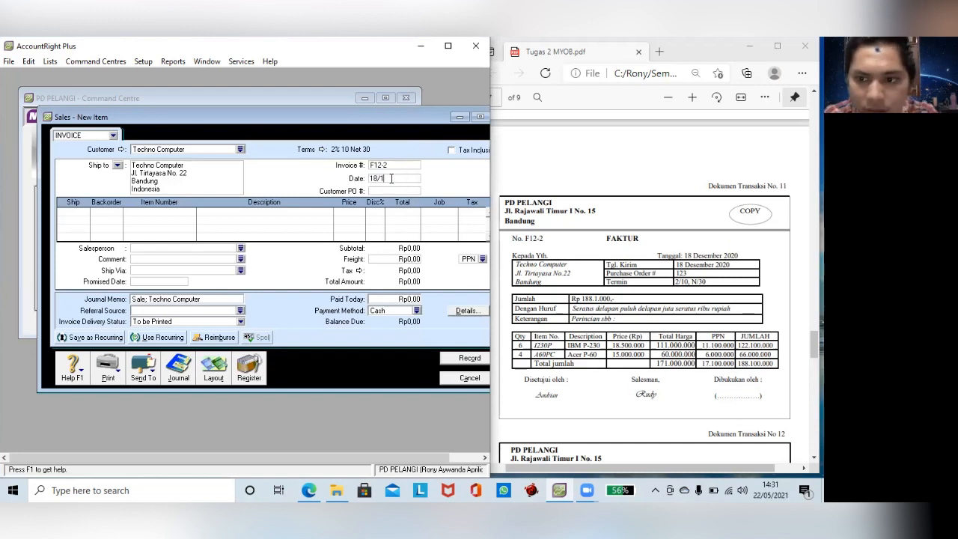
text(2/2020)
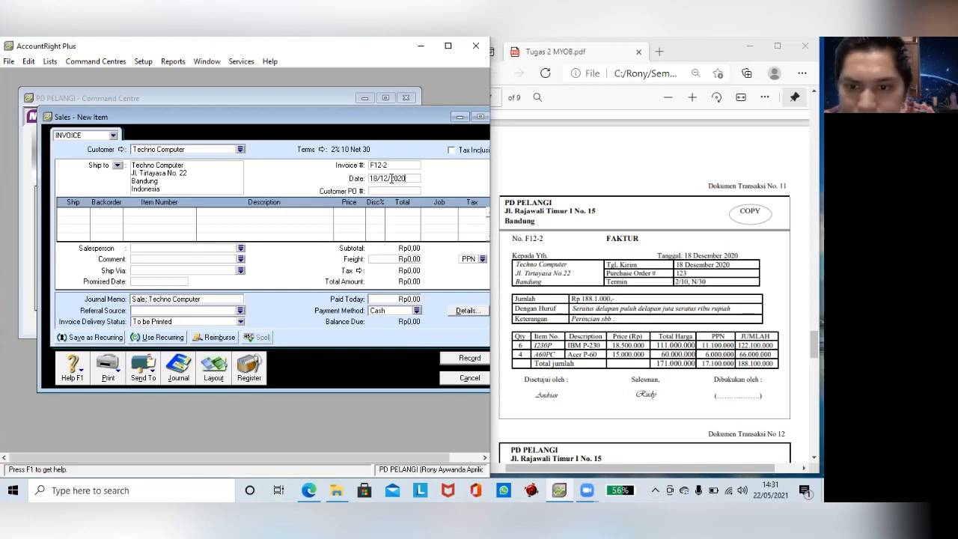
- Add an invoice line for 6 units of item 1230P (IBM P-230) at a price of 18500000
click(86, 211)
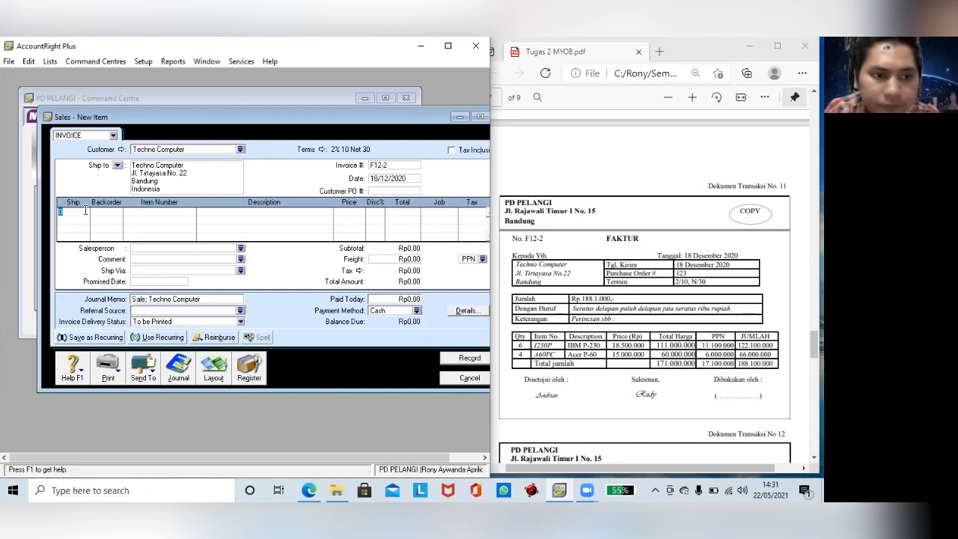
text(6)
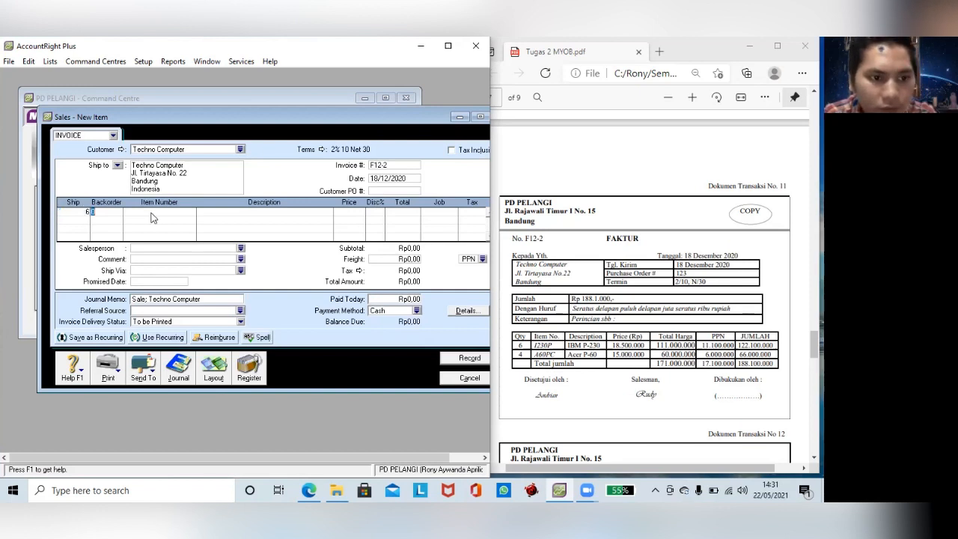
click(152, 212)
text(1230P)
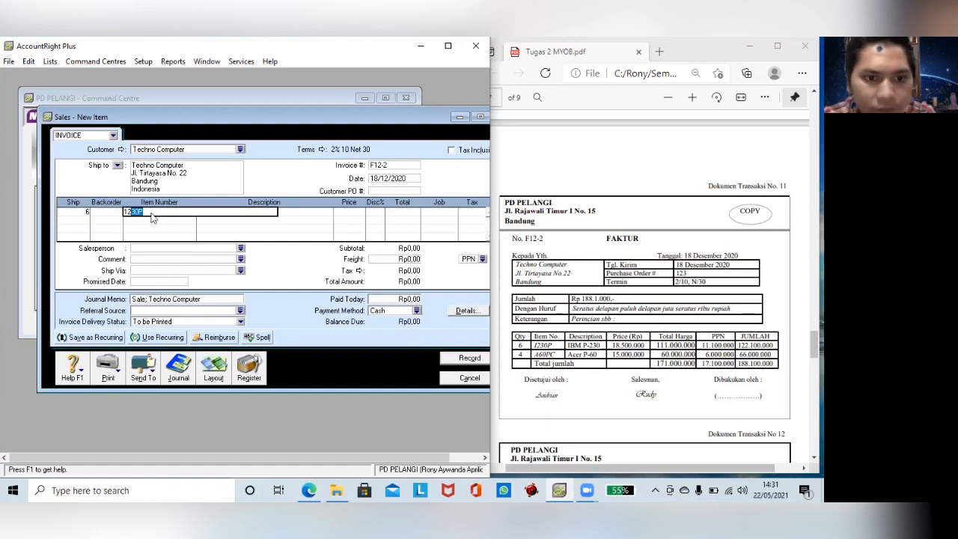
key(Tab)
click(343, 213)
text(1)
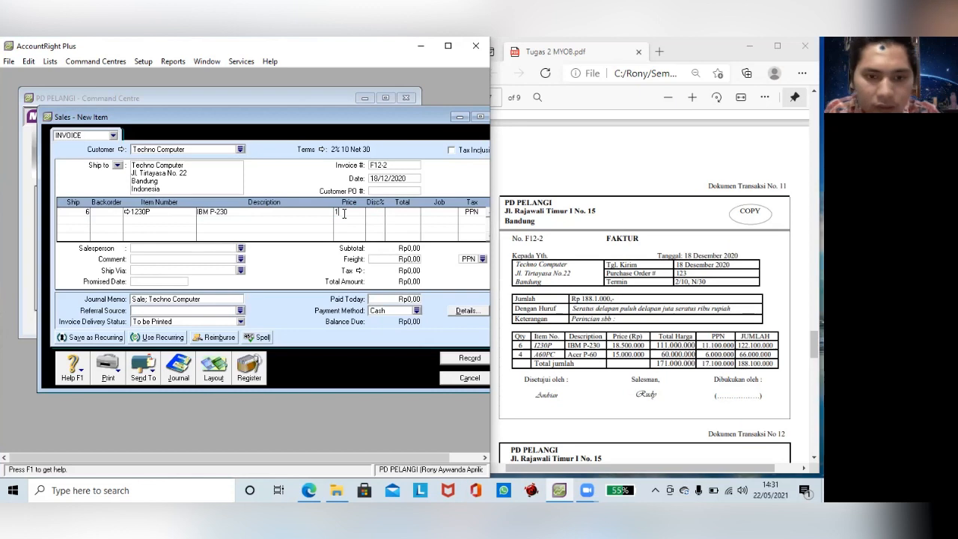
text(85000000.00)
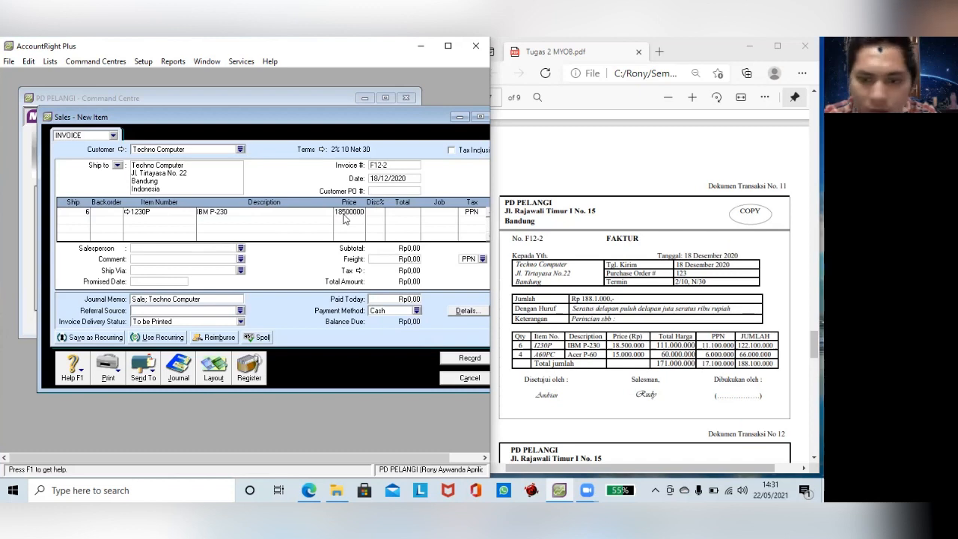
key(Return)
- Add an invoice line for 4 units of item A60PC (Acer P-60) at a price of 15000000 and record the invoice
text(4)
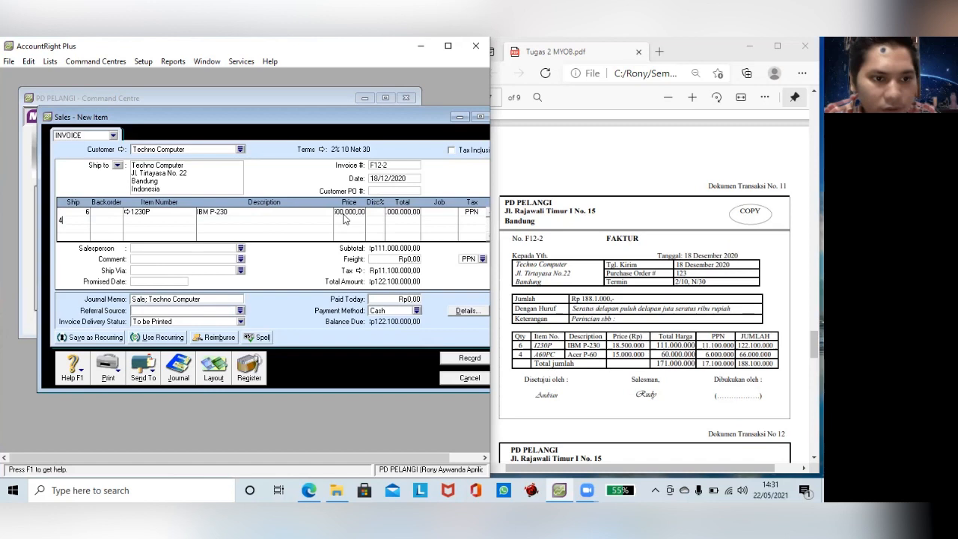
key(Tab)
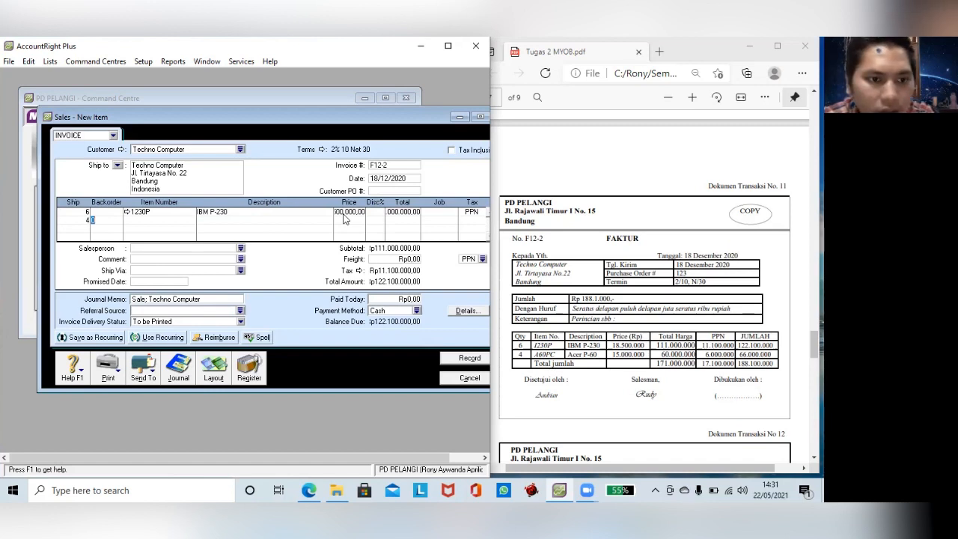
key(Tab)
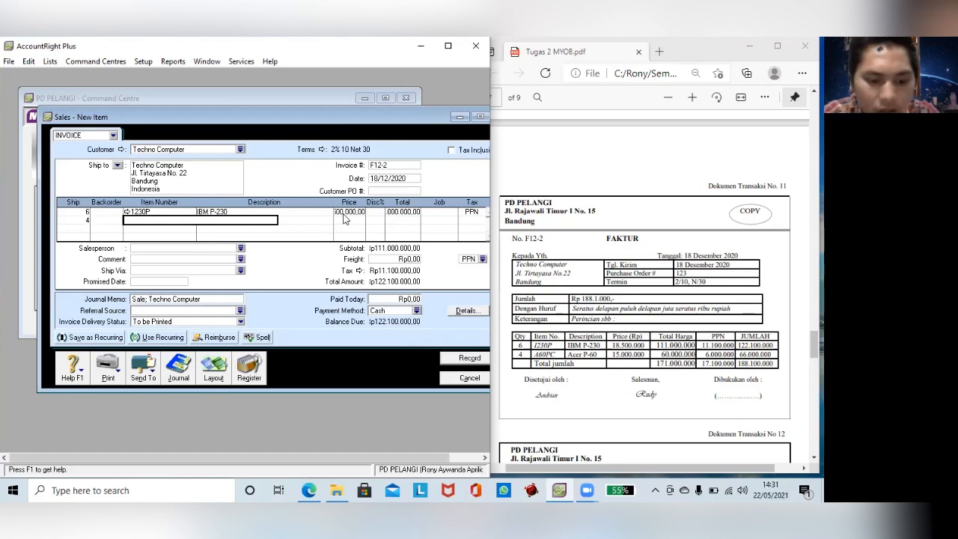
text(A60PC60)
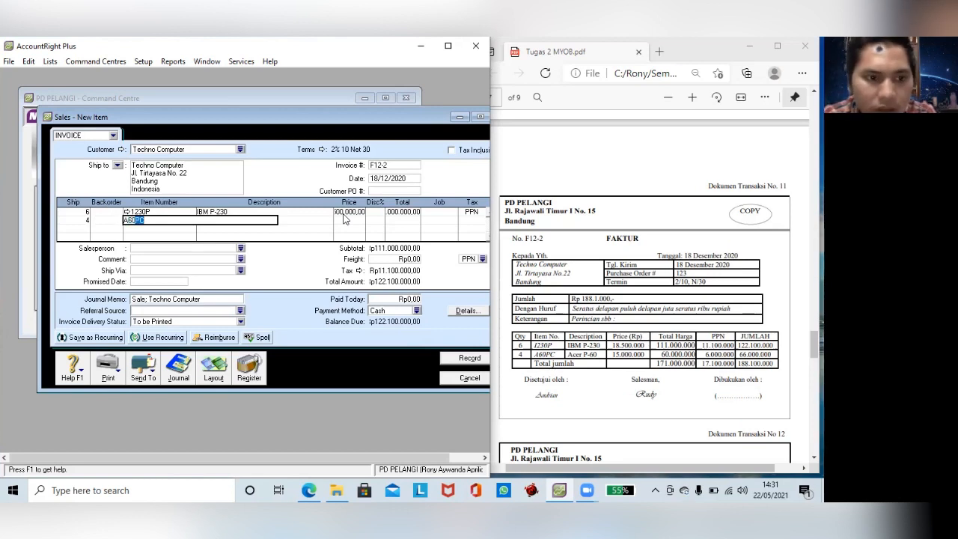
key(Tab)
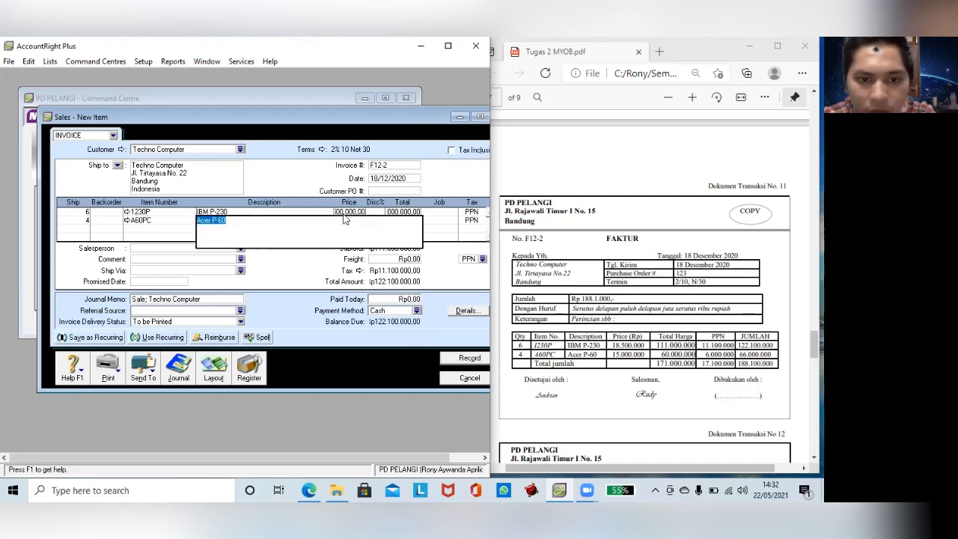
click(345, 219)
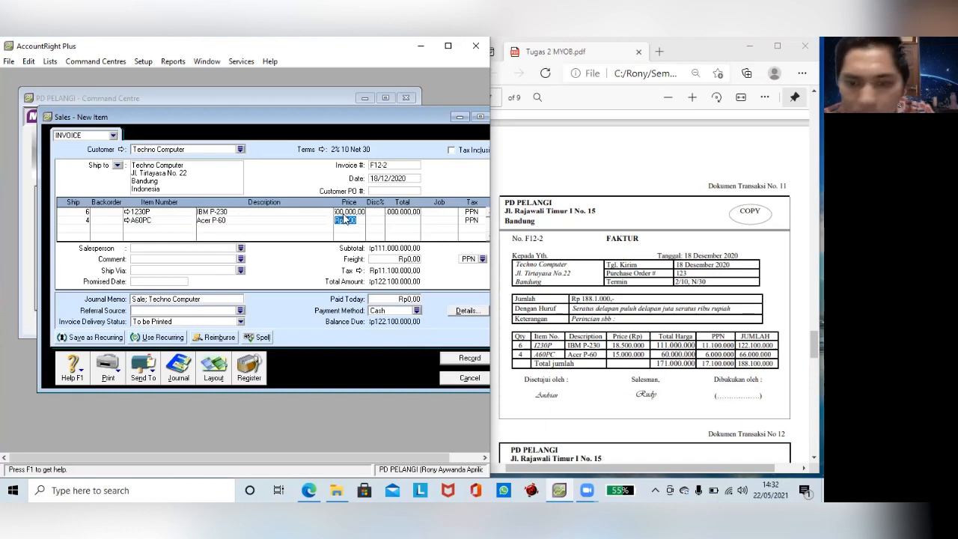
text(15)
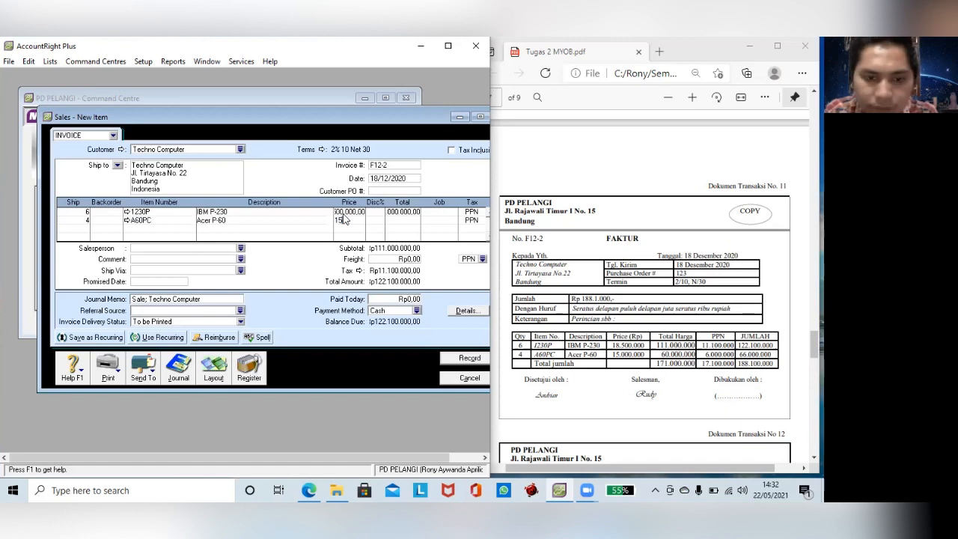
text(000)
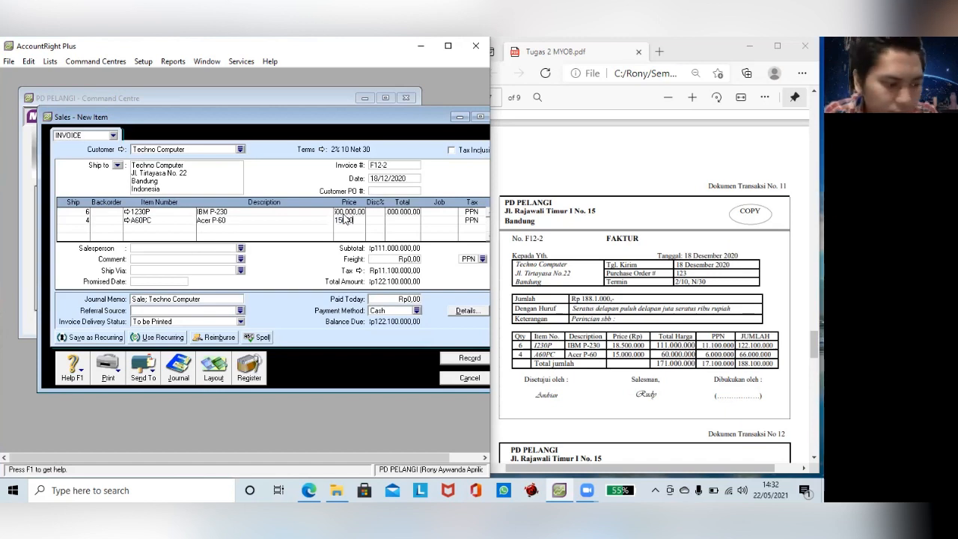
text(00)
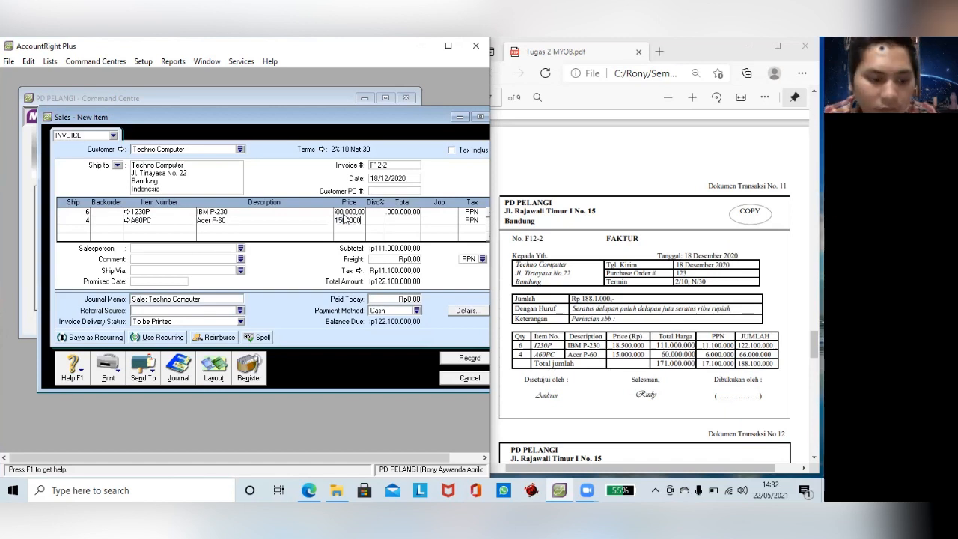
key(Tab)
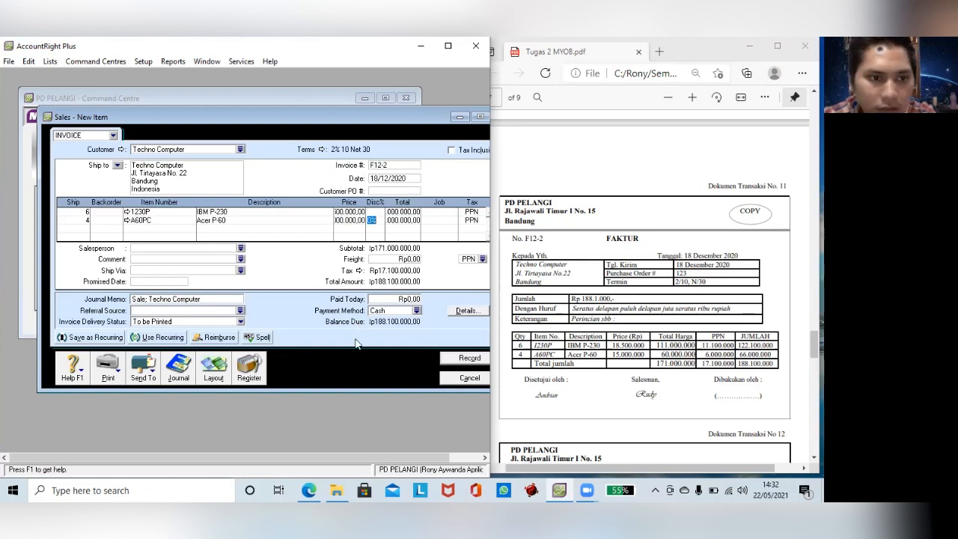
click(452, 360)
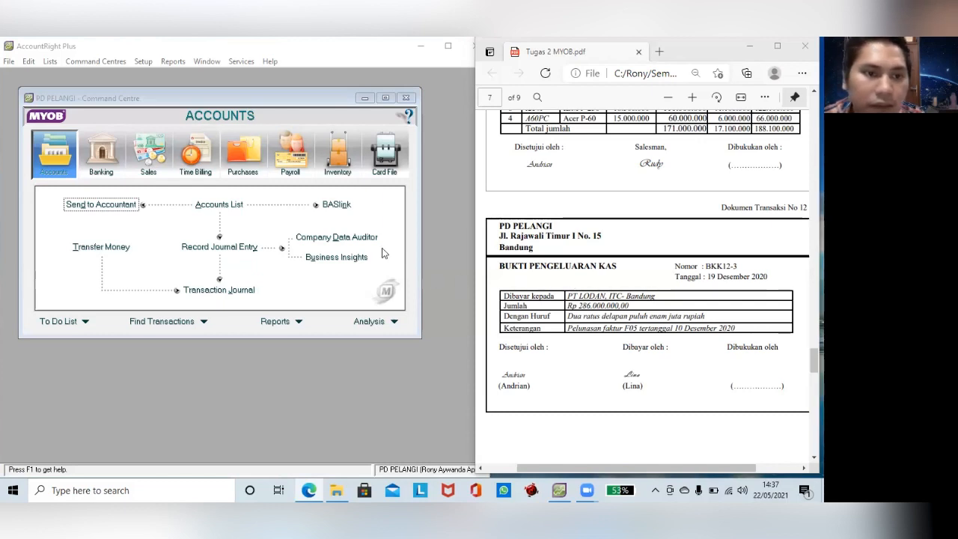
- Start a bill payment to the supplier PT Lodan
click(250, 161)
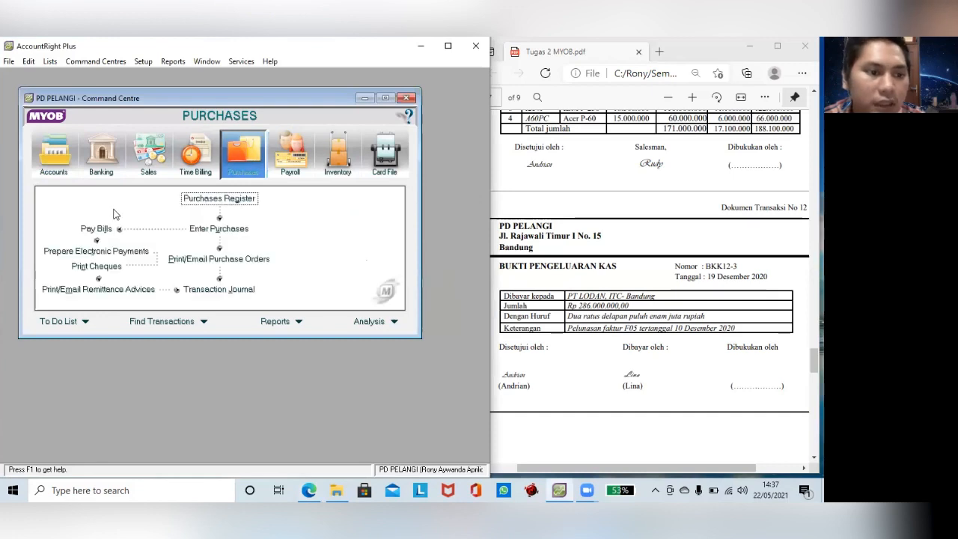
click(102, 227)
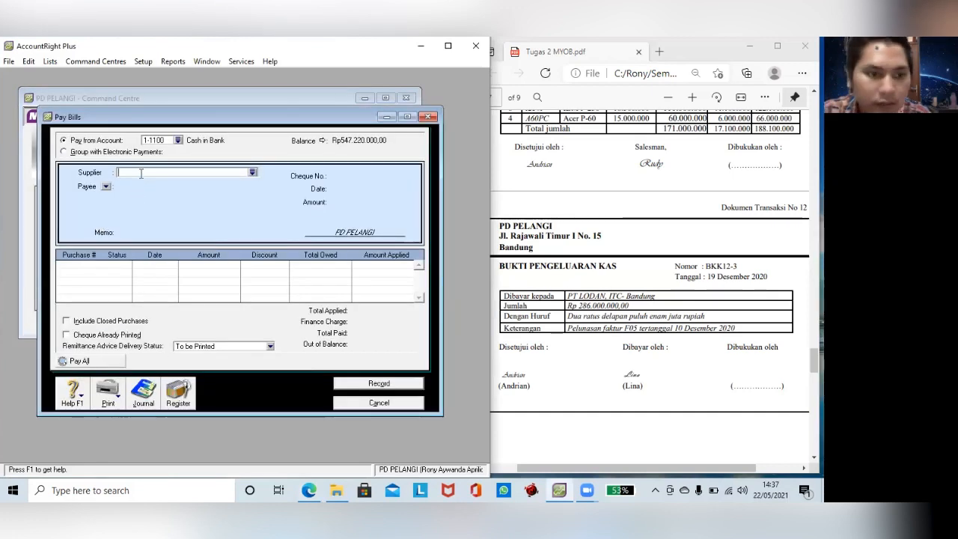
text(p)
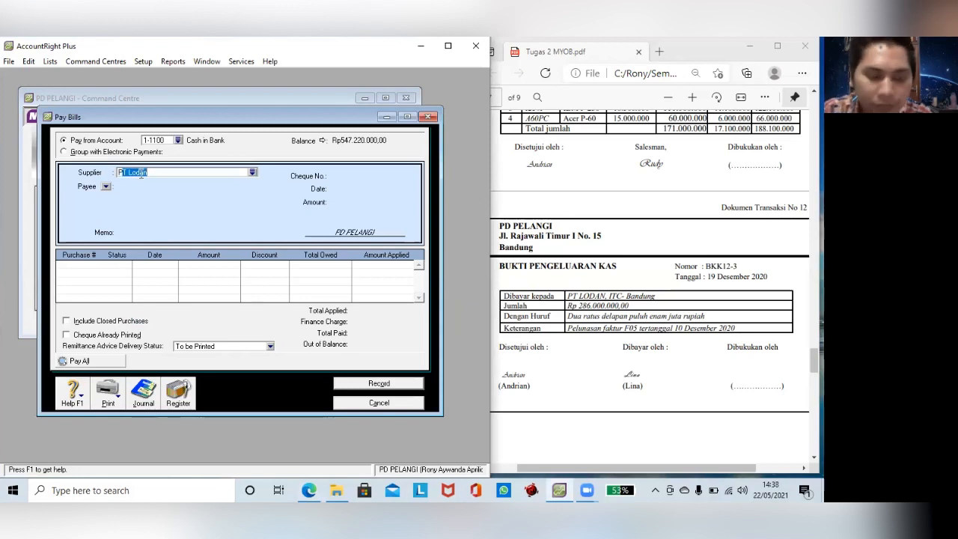
key(Tab)
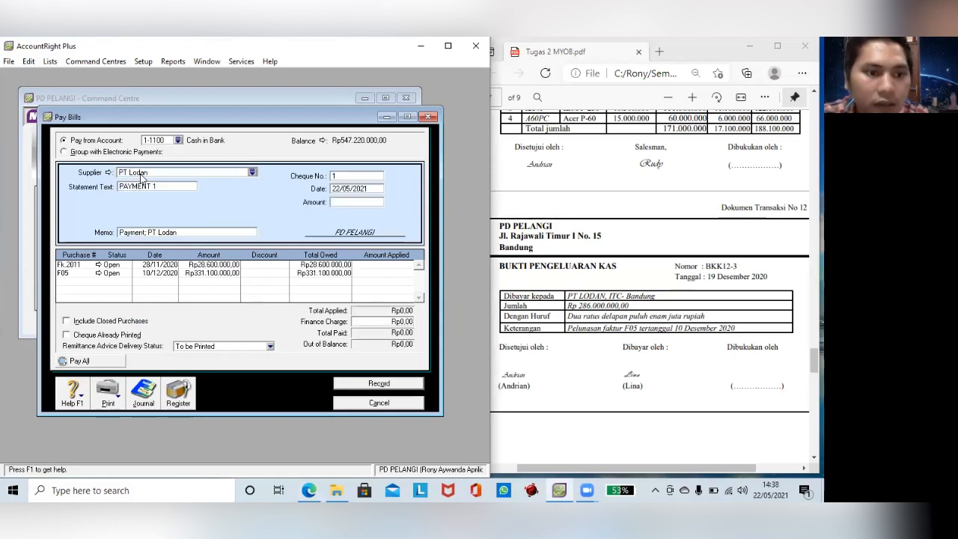
- Set the bill payment's cheque number to BKK12-3 and its date to 19/12/2020
double_click(342, 174)
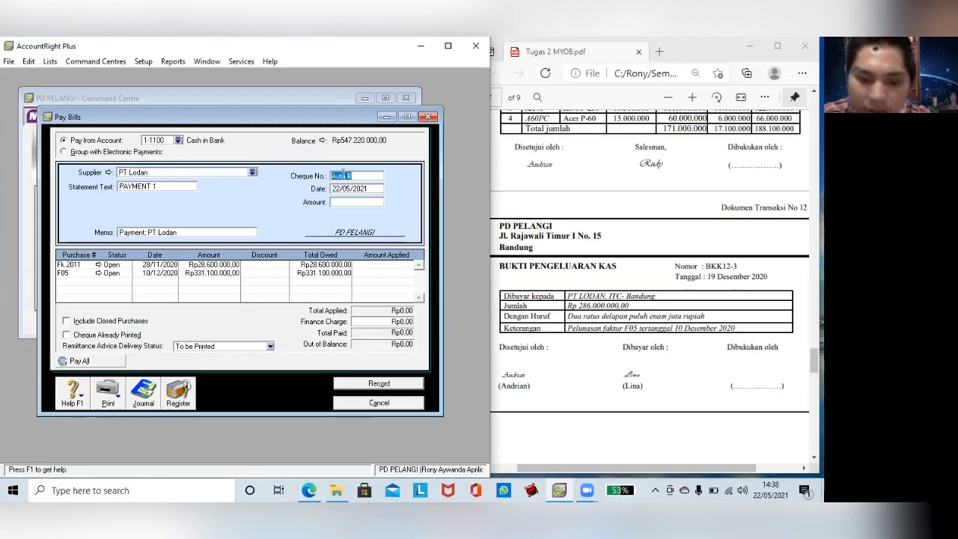
text(BKK)
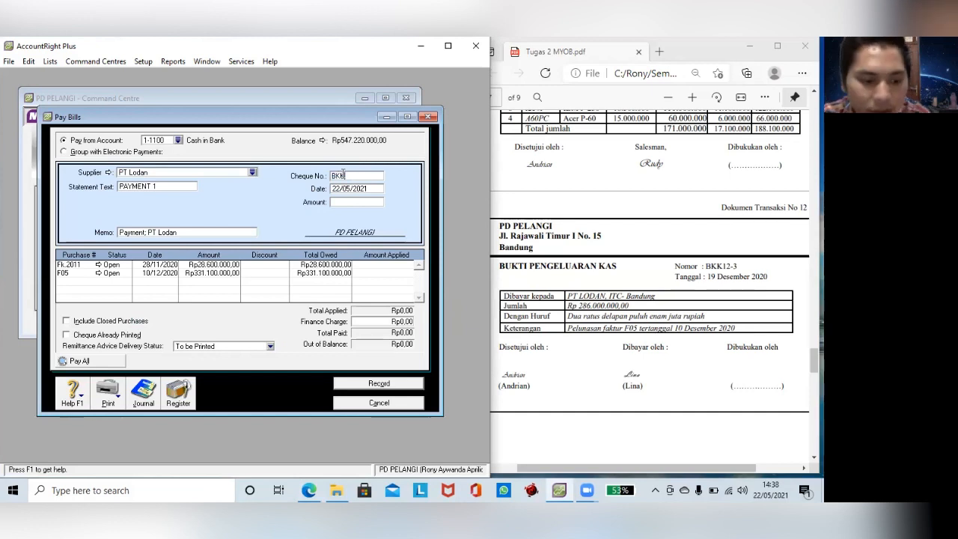
text(12)
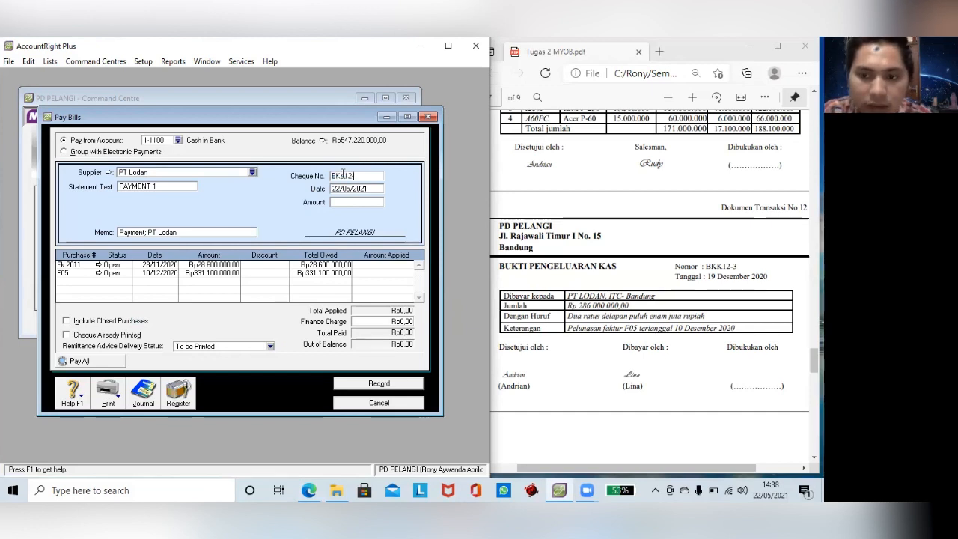
text(-3)
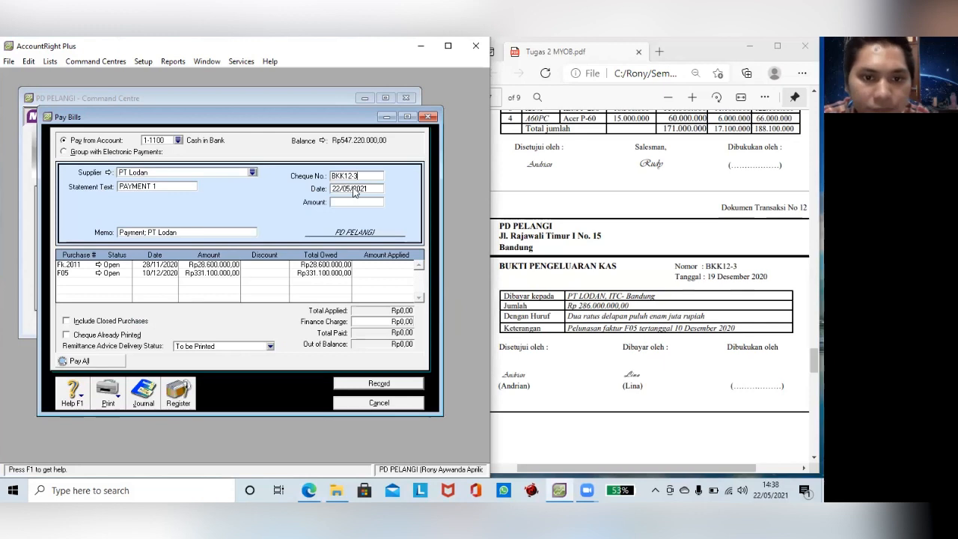
click(355, 188)
text(19)
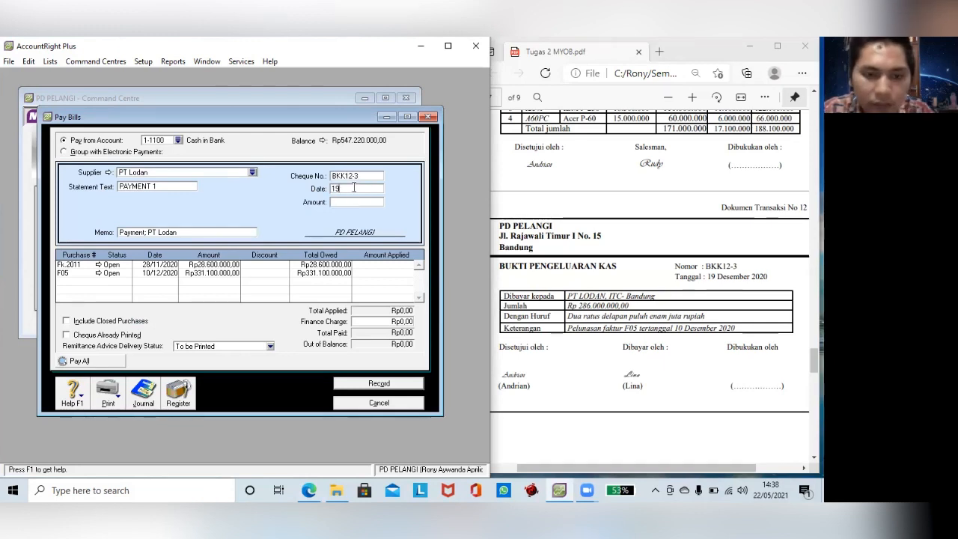
text(/12/2020)
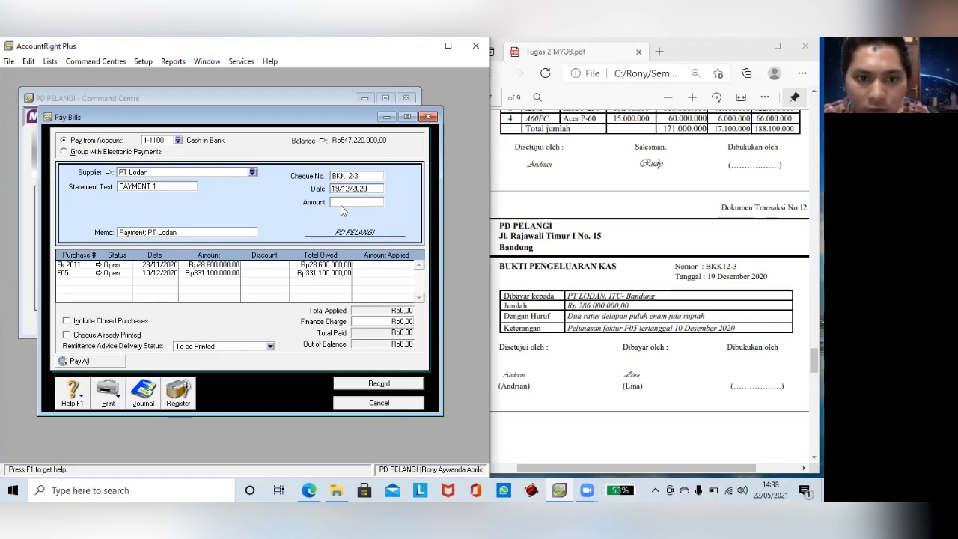
- Set the payment amount to 286000000
click(341, 202)
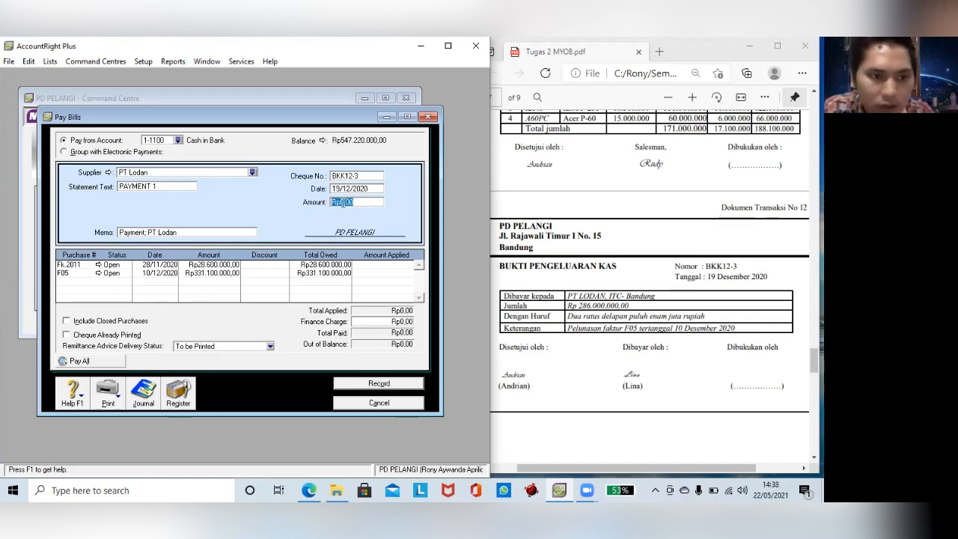
text(28)
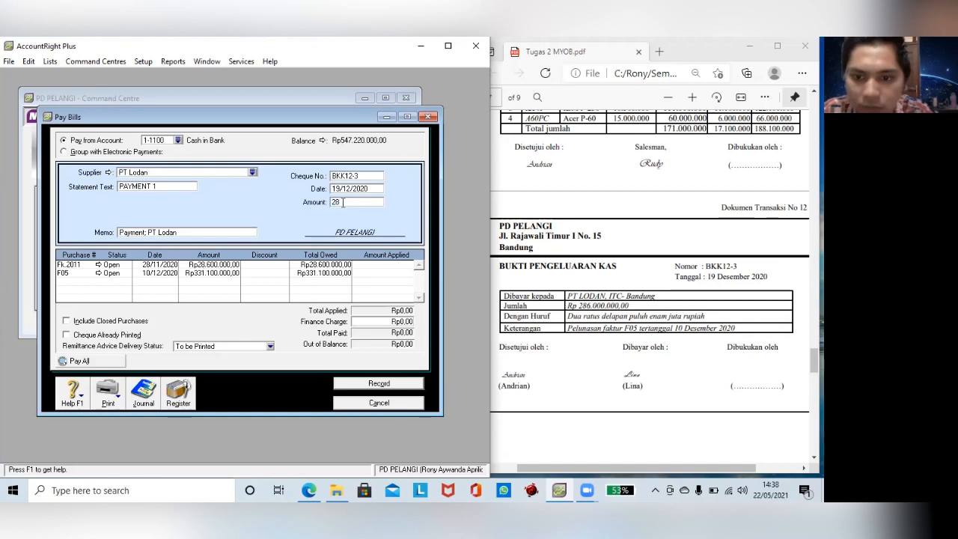
text(6)
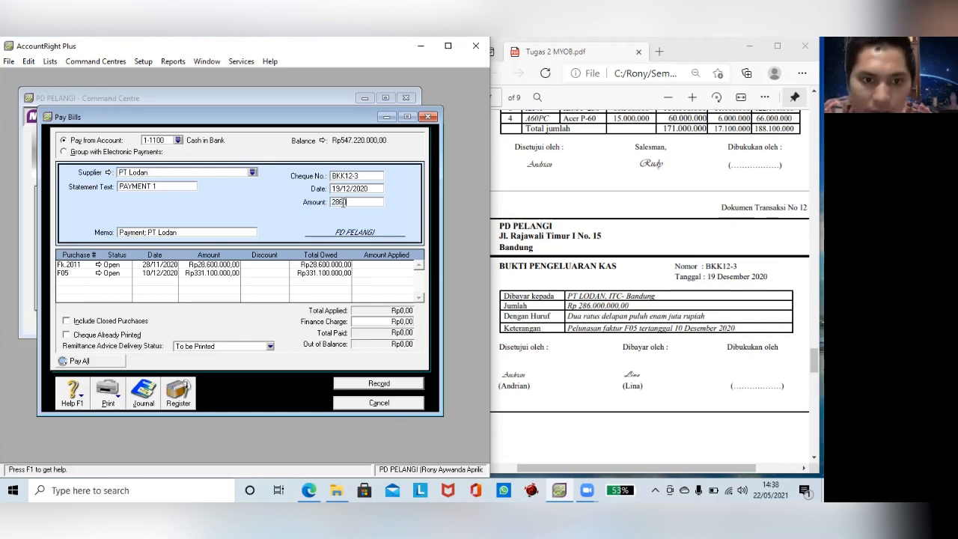
text(000000)
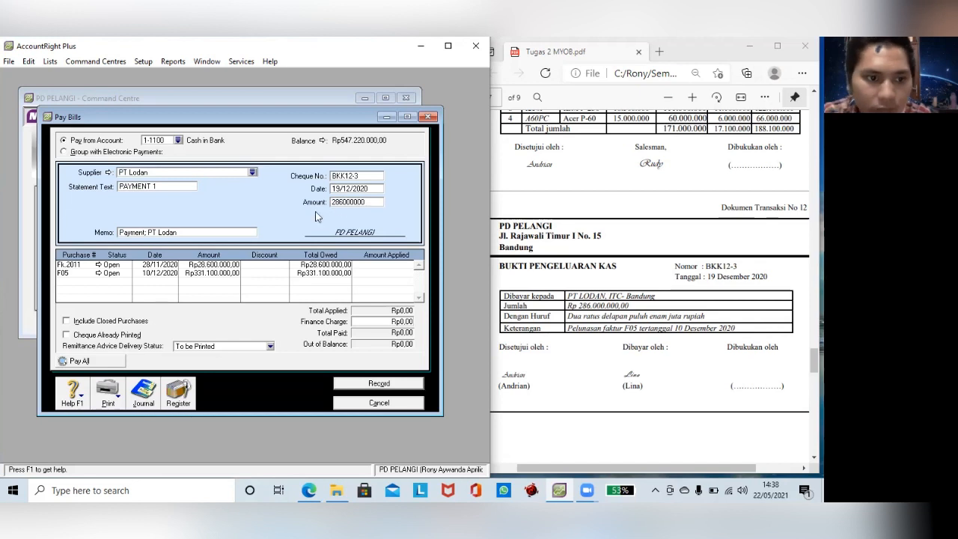
click(232, 230)
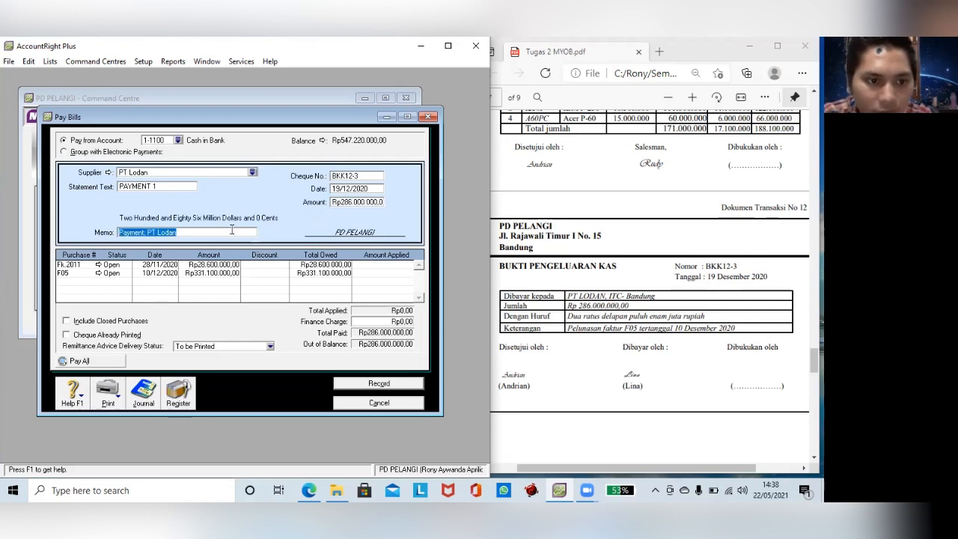
- Apply Rp28.600.000,00 of the payment to purchase Fk.2011 and Rp257.400.000,00 to purchase F05
click(373, 265)
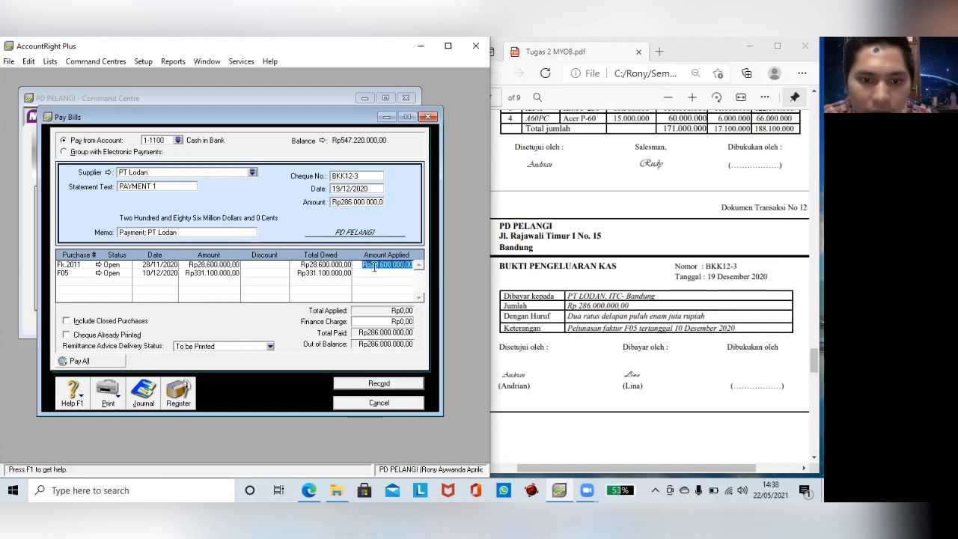
click(373, 274)
click(373, 274)
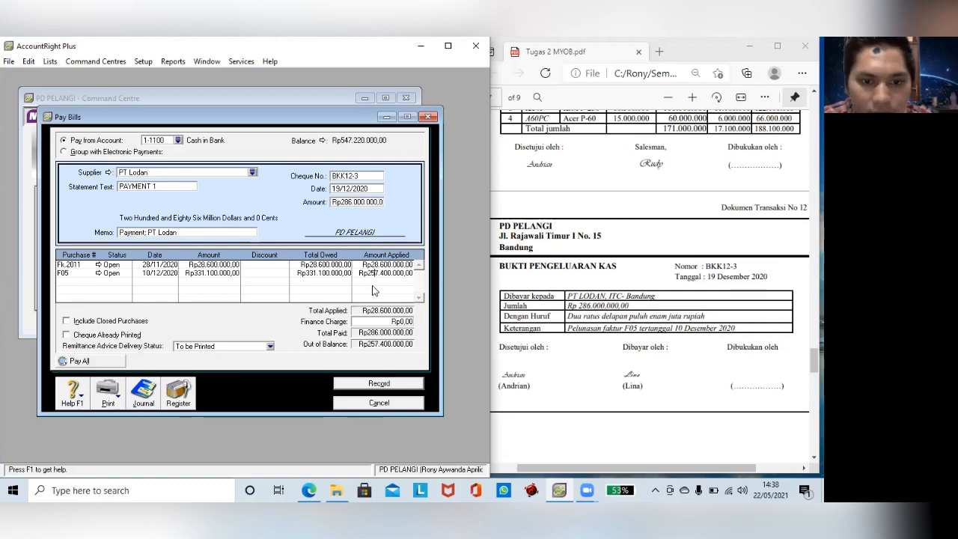
key(Tab)
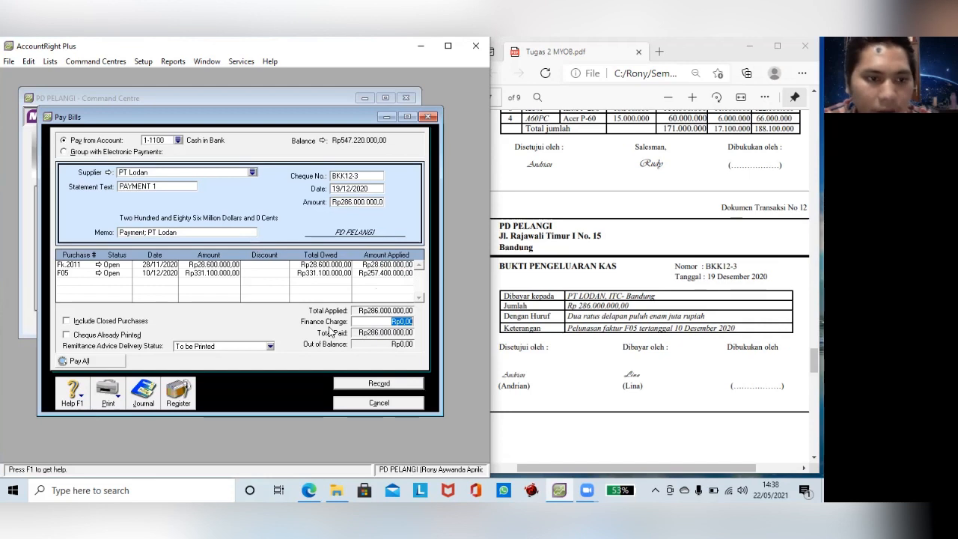
- Review the recap of the PT Lodan payment's journal entries and record the payment
key(ctrl+r)
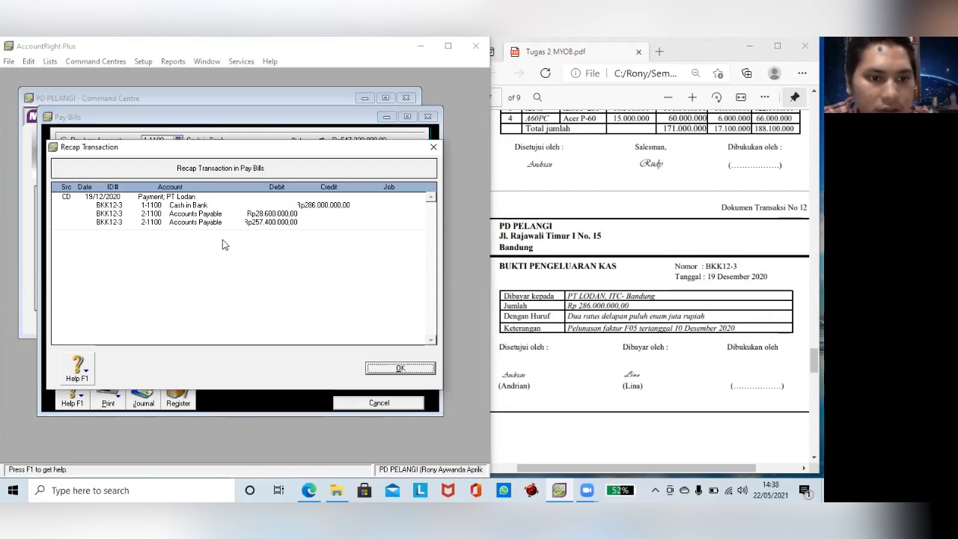
click(377, 369)
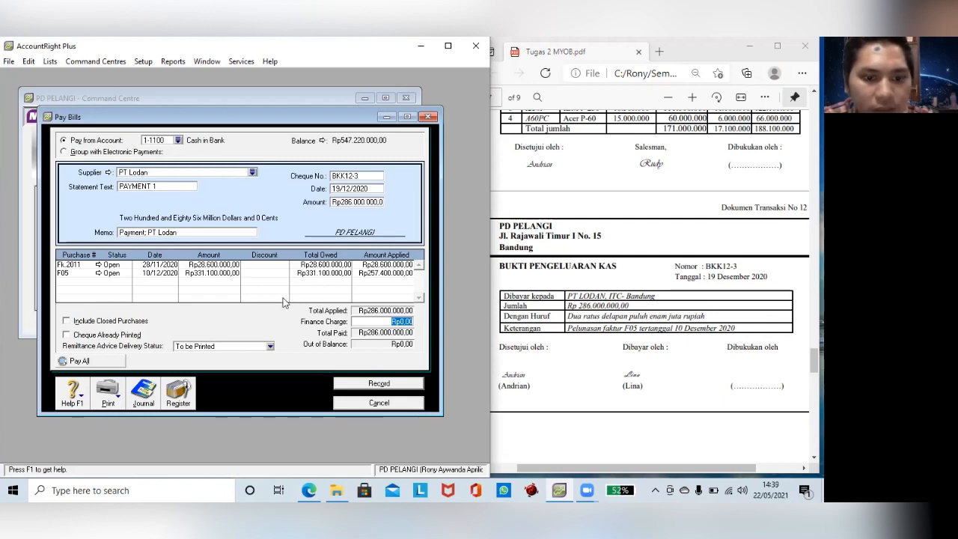
click(354, 383)
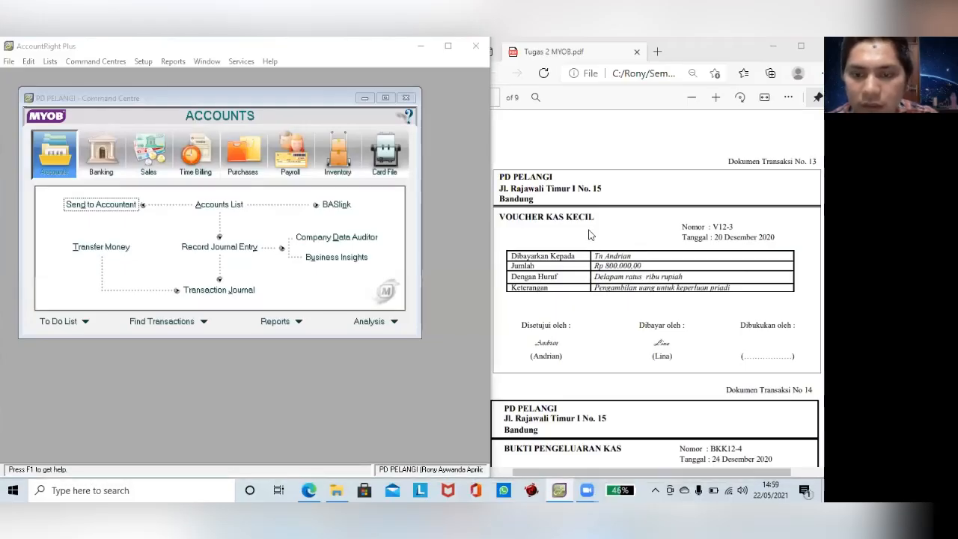
- Start a Spend Money transaction paid from account 1-1200 Petty Cash
click(116, 176)
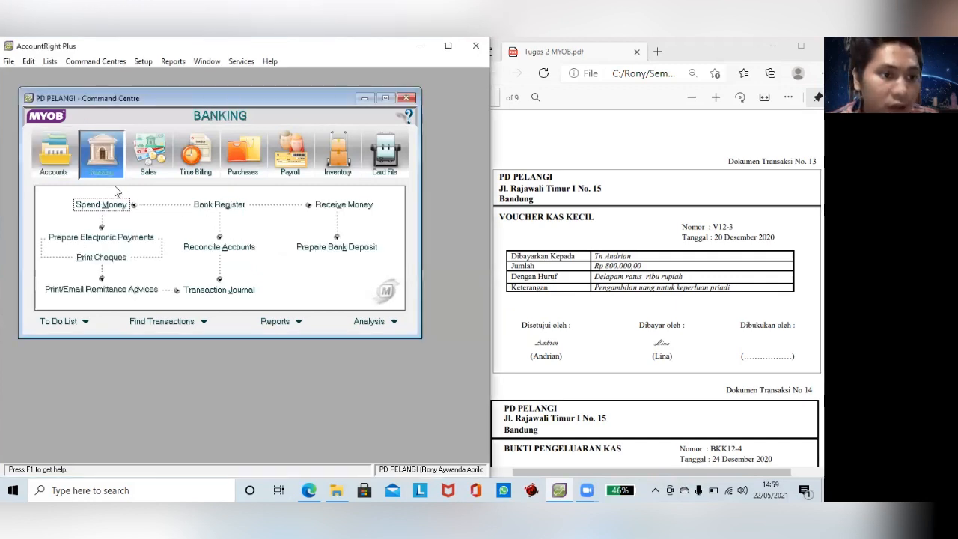
click(109, 205)
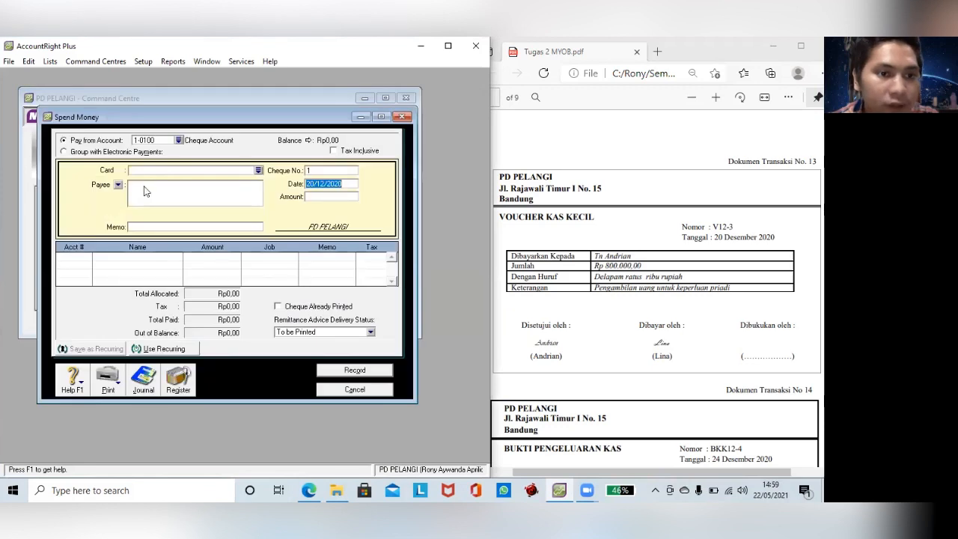
click(180, 140)
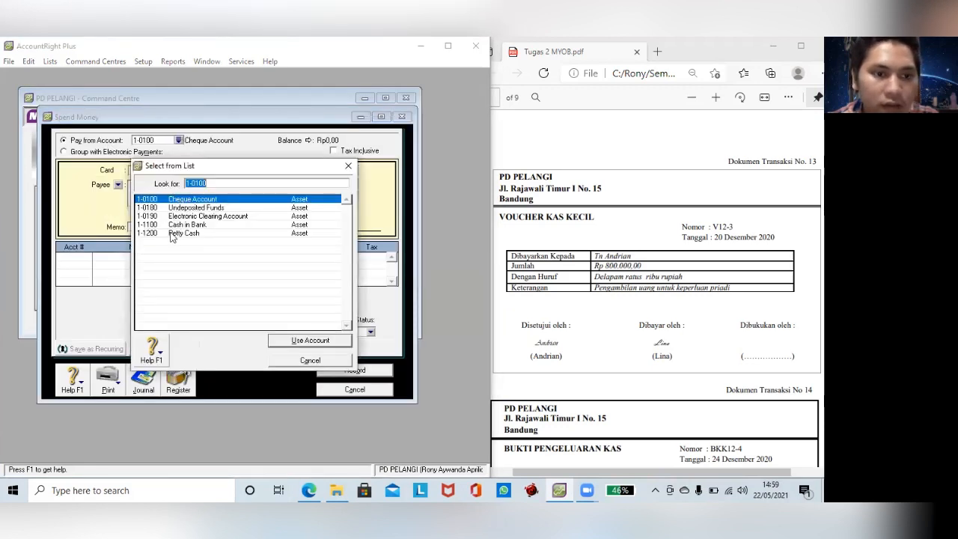
click(172, 237)
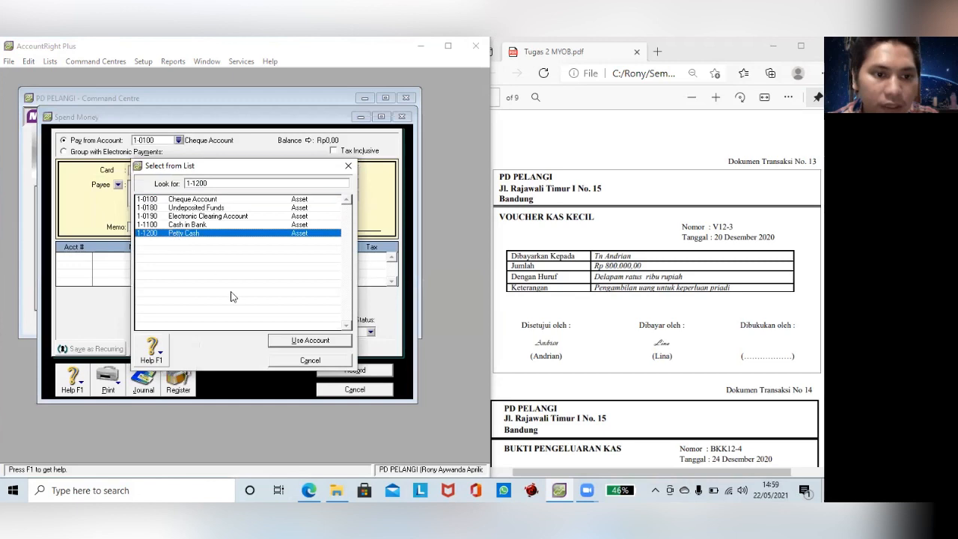
click(283, 345)
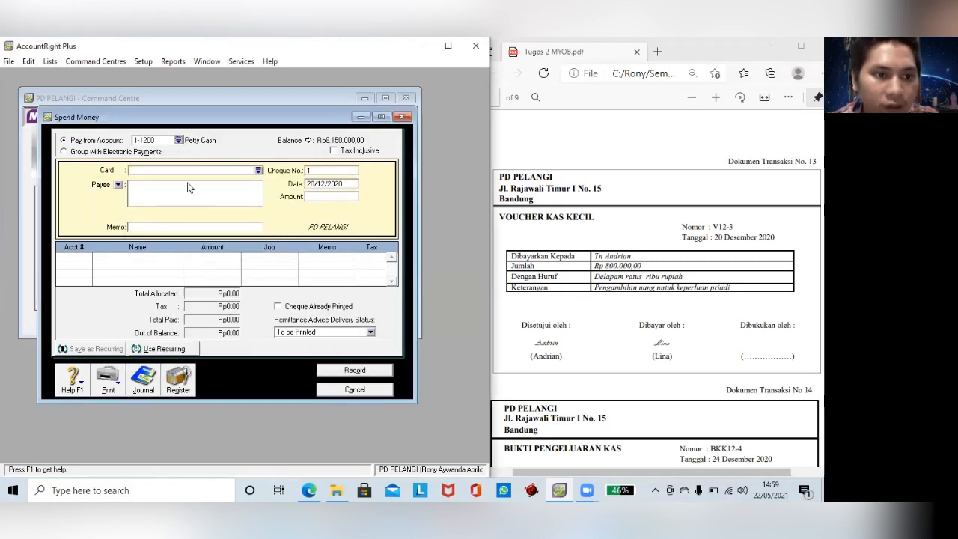
- Set the petty cash payment's cheque number to V12-3 and its date to 20/12/2020
click(316, 169)
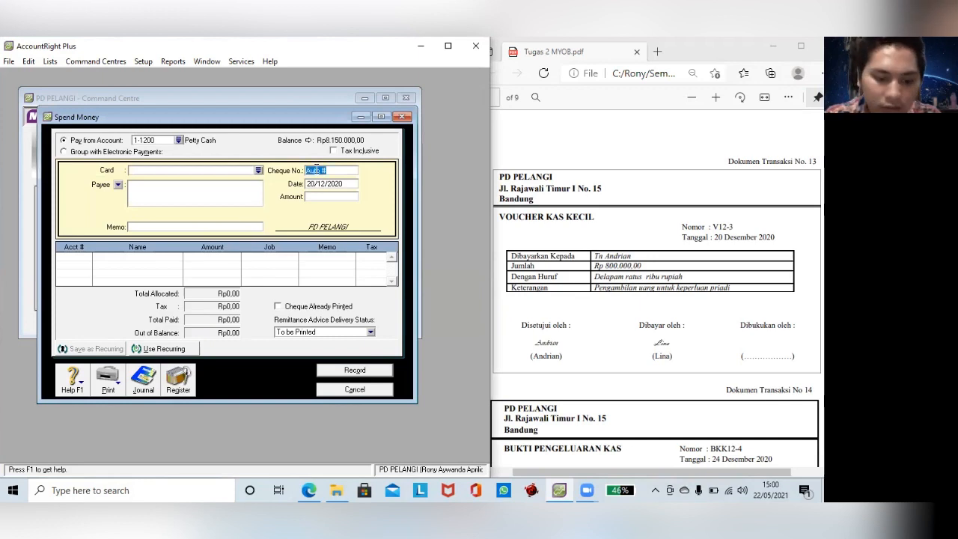
text(V)
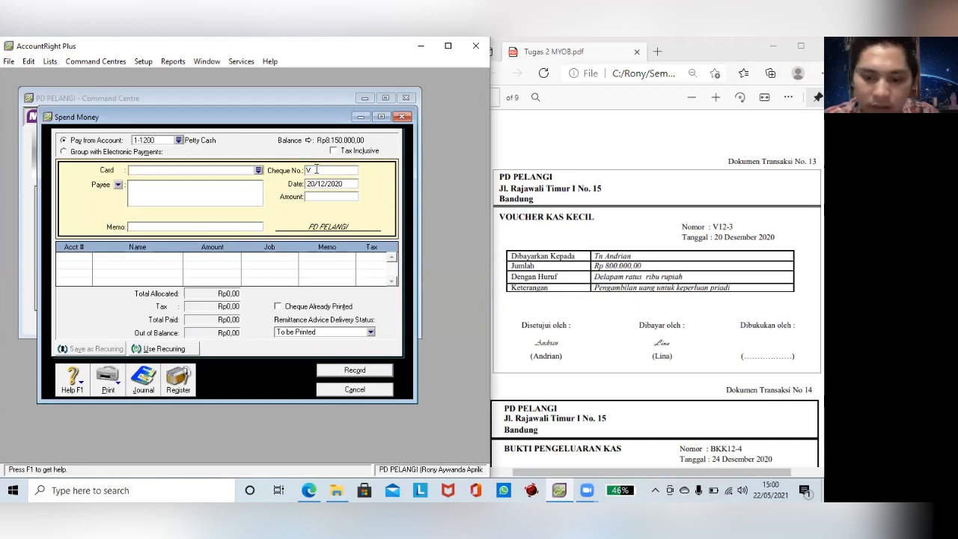
text(12-3)
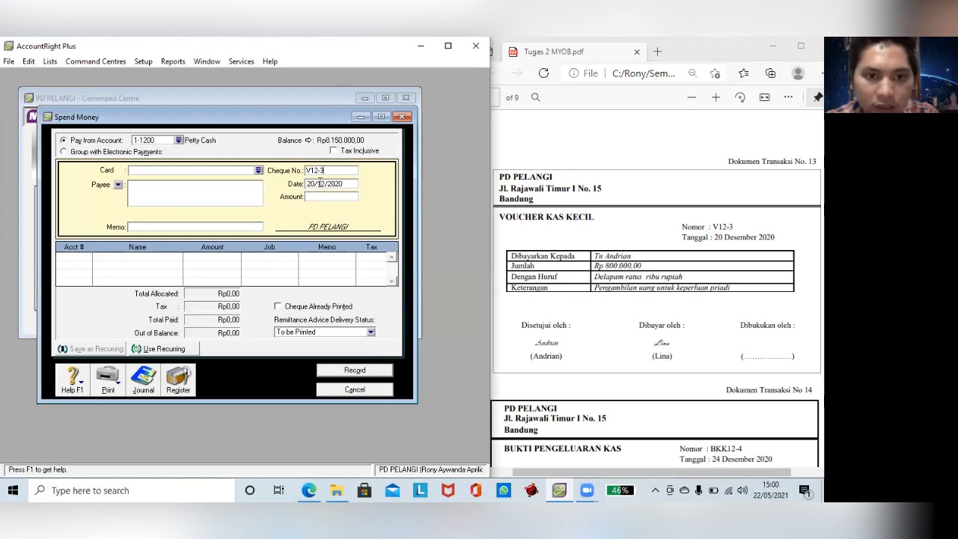
click(320, 183)
text(20/12/2020)
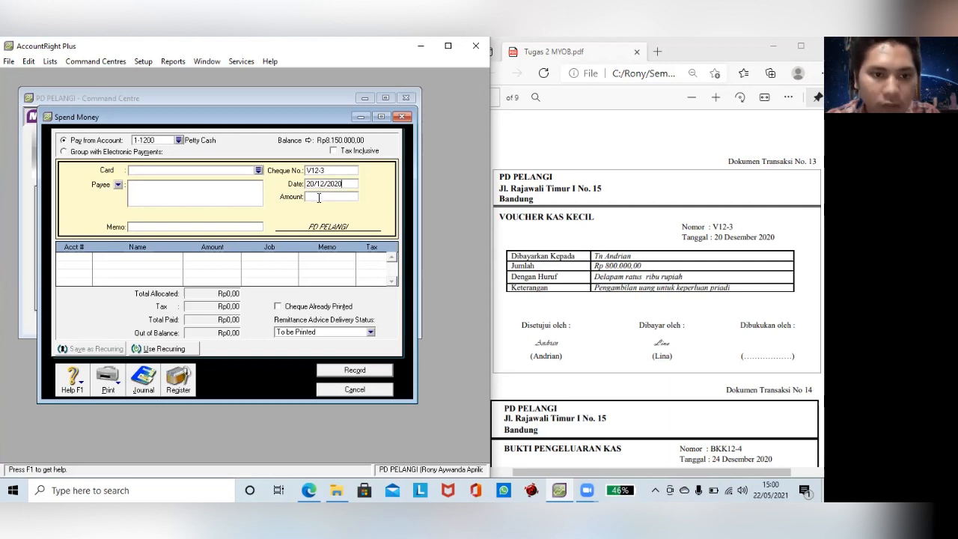
- Set the petty cash payment's amount to 800000 and its memo to PRIVE
click(318, 197)
text(800)
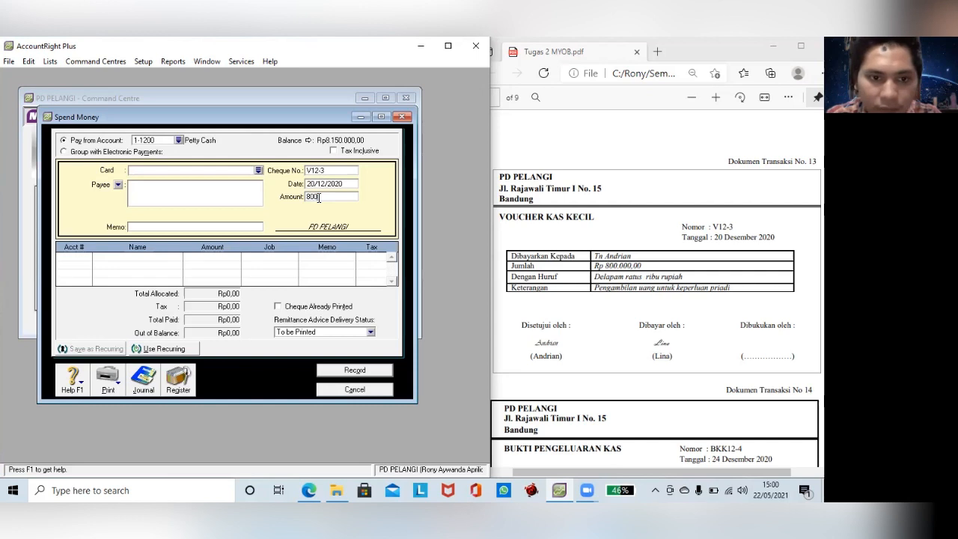
text(.000)
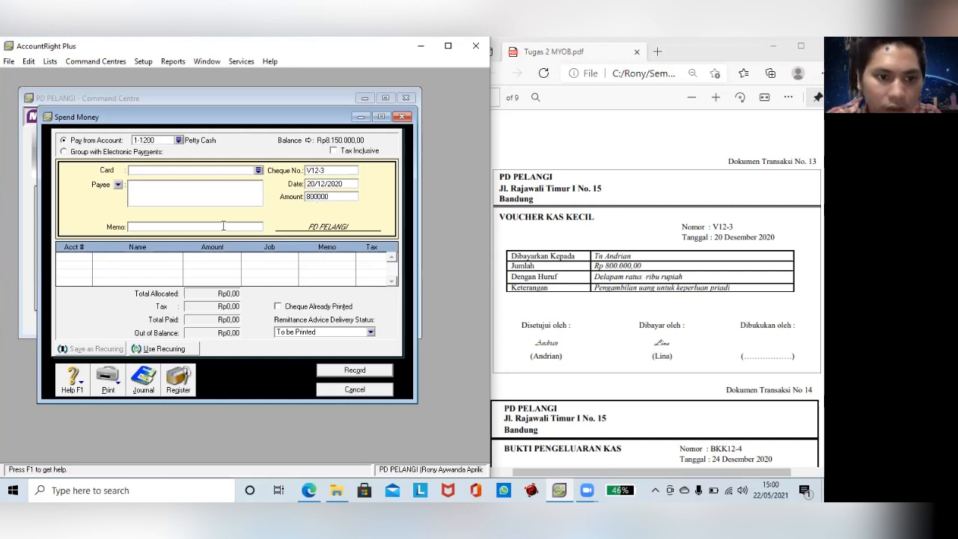
click(223, 226)
text(P)
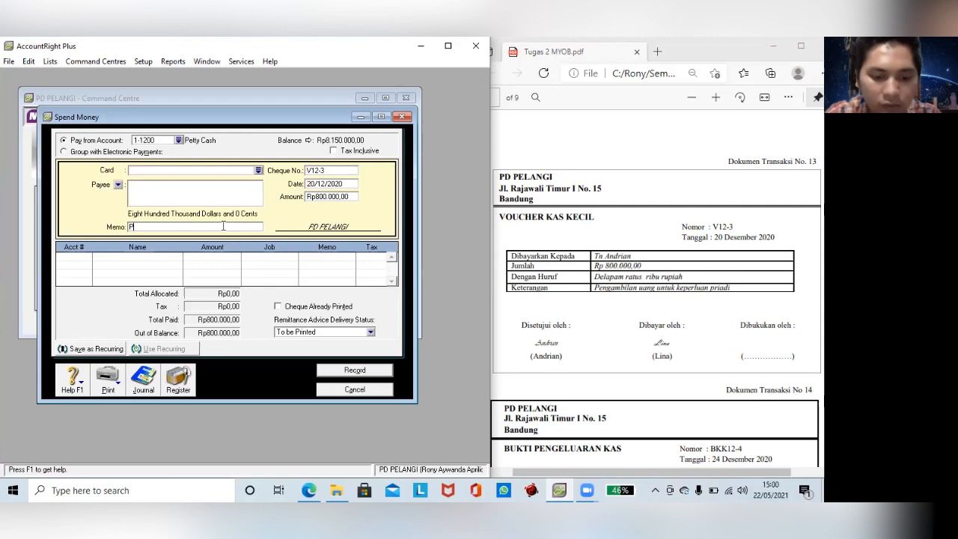
text(RIVE)
- Allocate the full Rp800.000,00 to the owner's drawing account 3-1200 on the first line
click(72, 256)
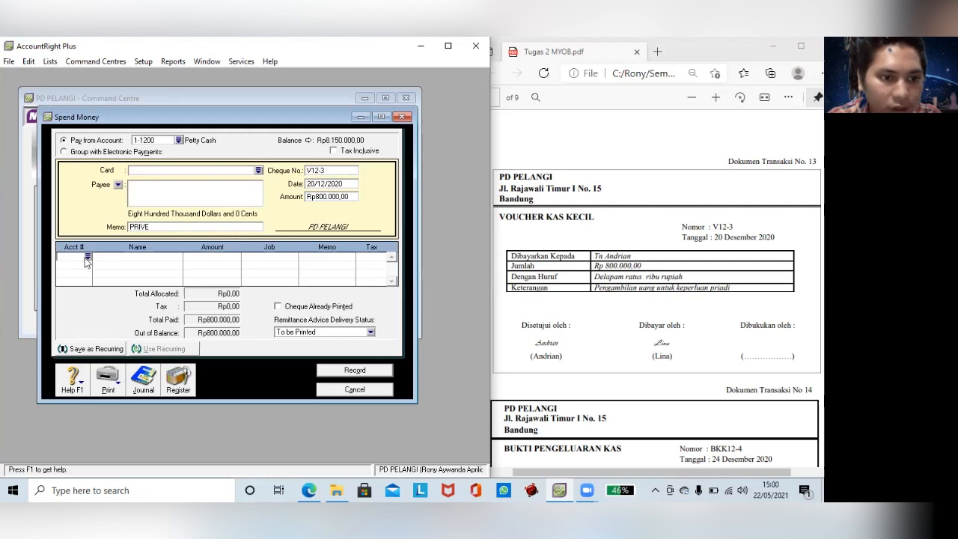
click(87, 257)
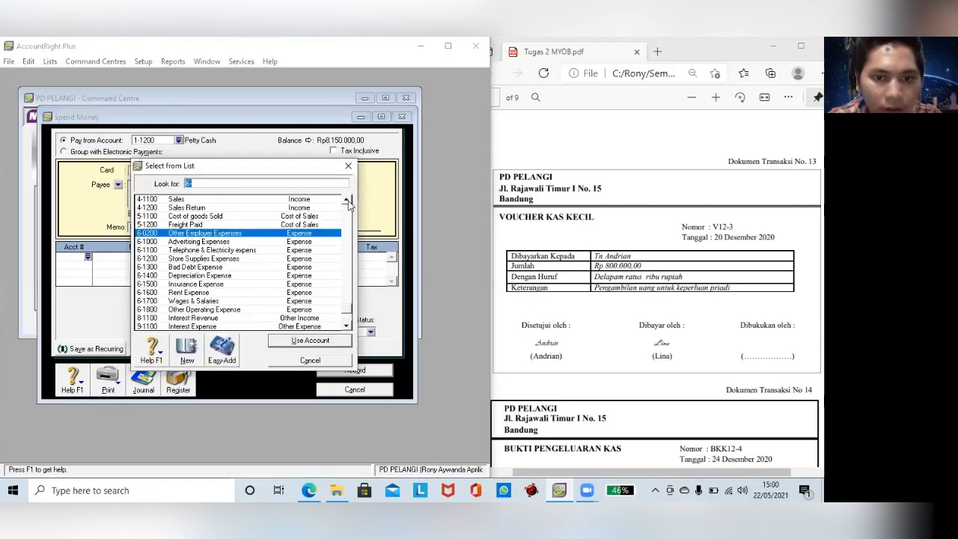
scroll(348, 198, up, 1)
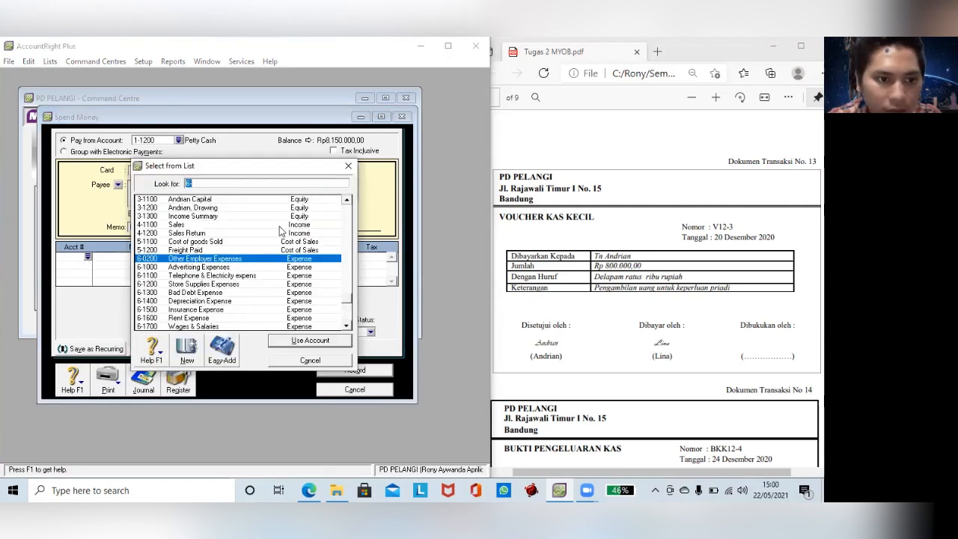
scroll(279, 226, up, 1)
click(223, 226)
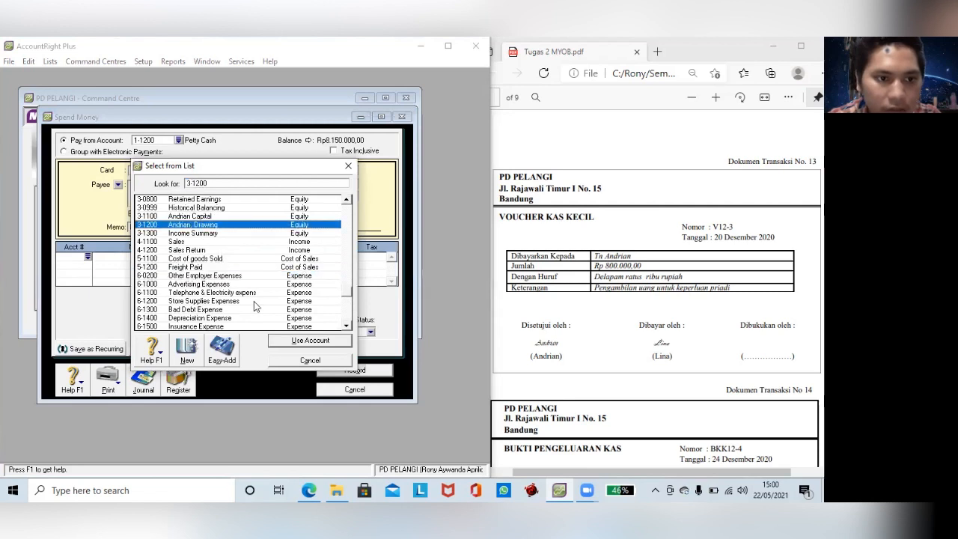
click(285, 341)
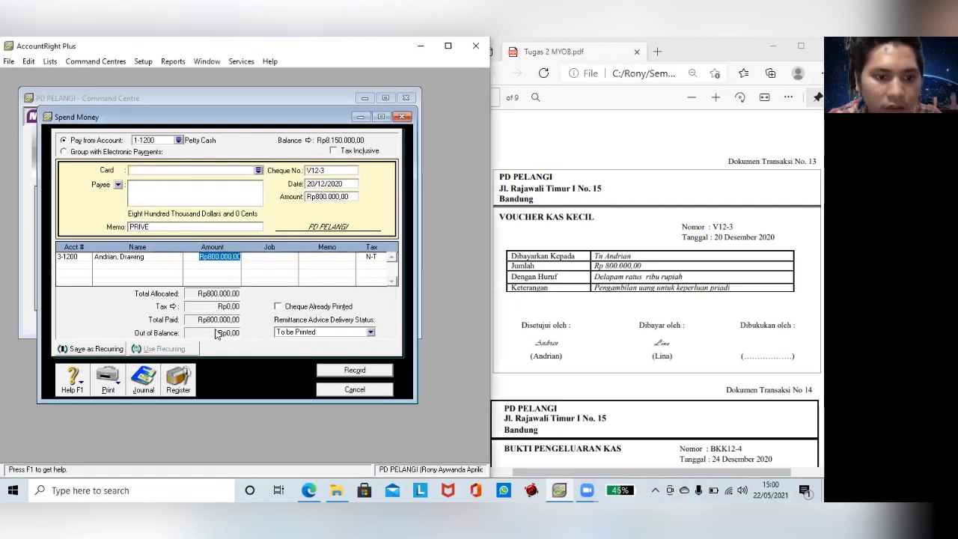
key(Return)
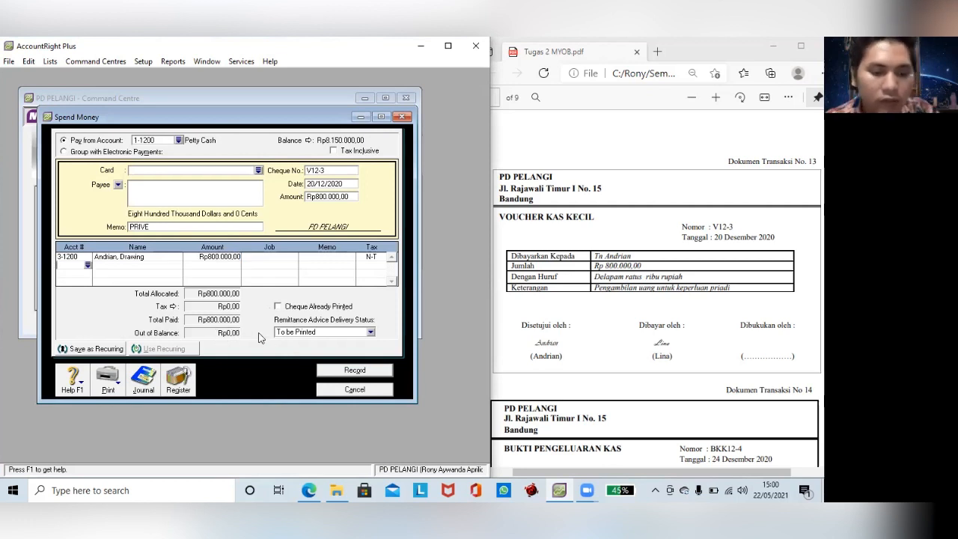
- Review the recap of the petty cash payment's journal entries and record the transaction
key(ctrl+r)
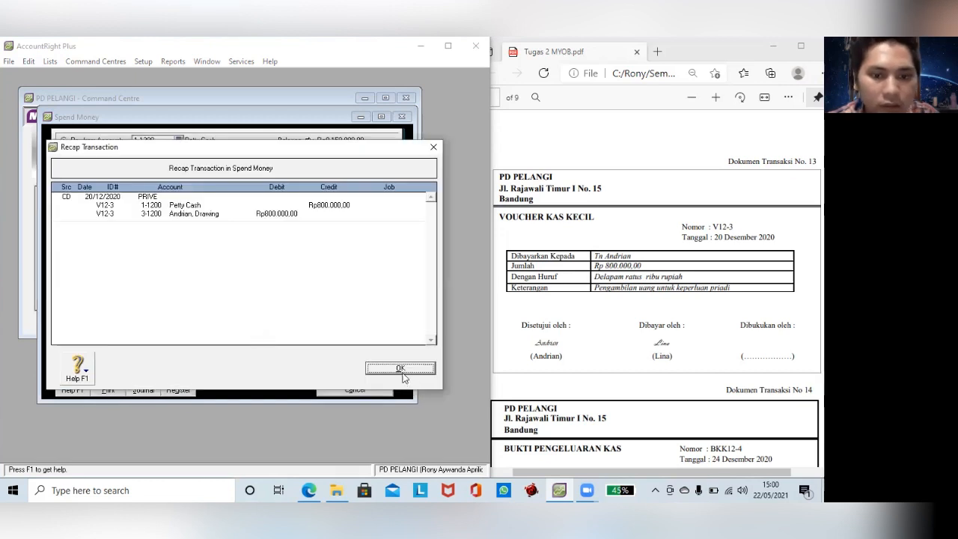
click(394, 375)
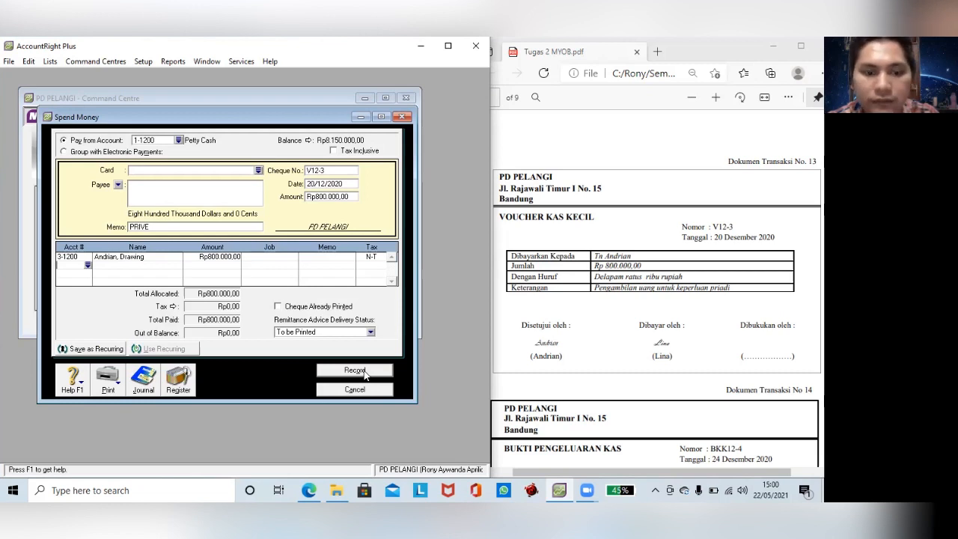
click(364, 375)
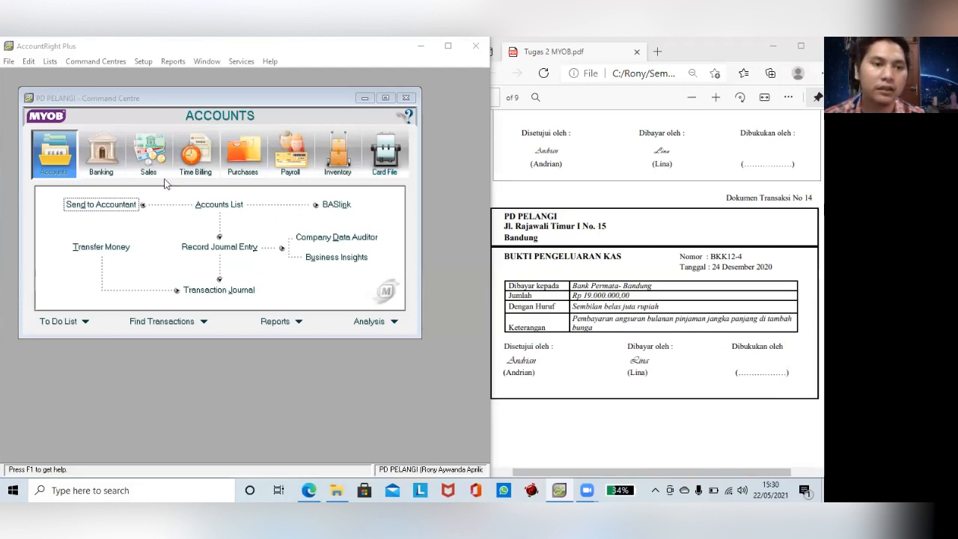
- Start a Spend Money transaction paid from account 1-1100 Cash in Bank
click(101, 158)
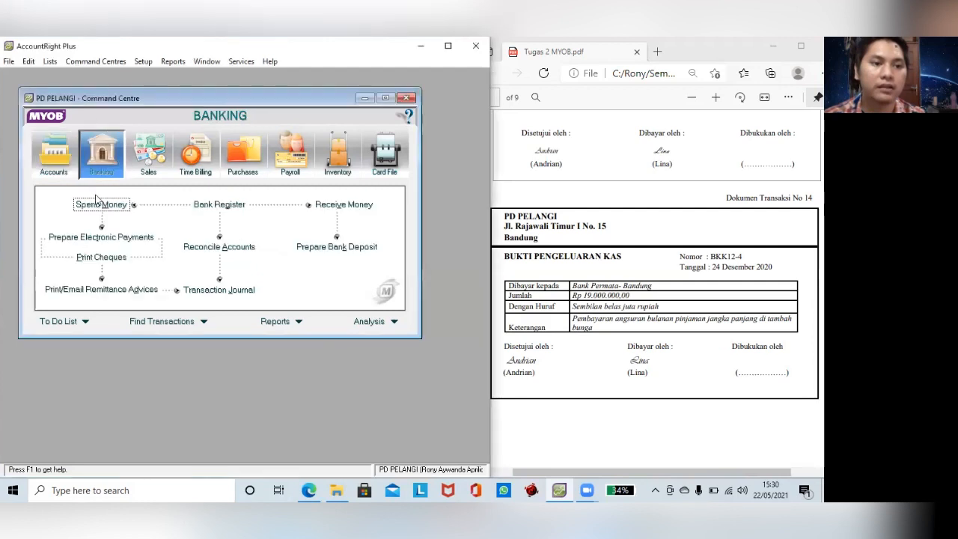
click(100, 204)
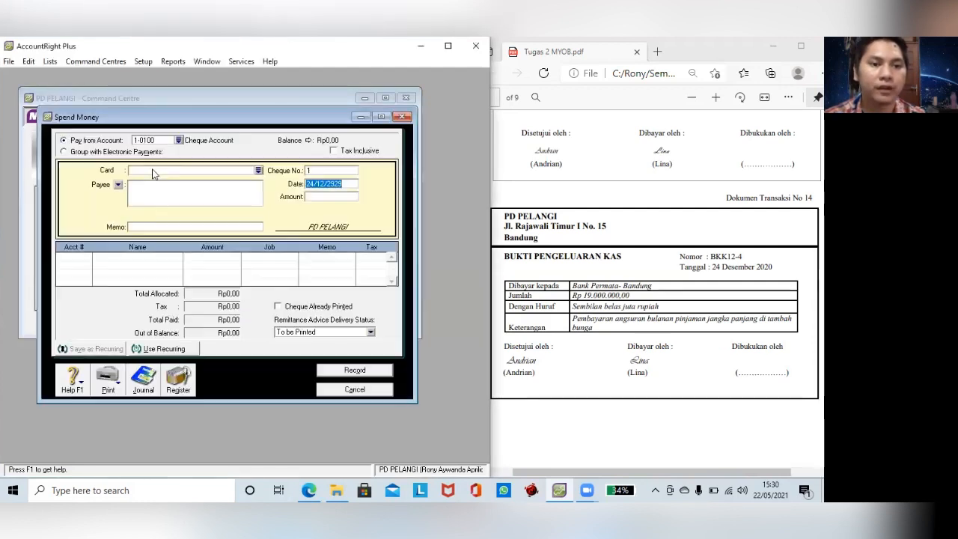
click(179, 141)
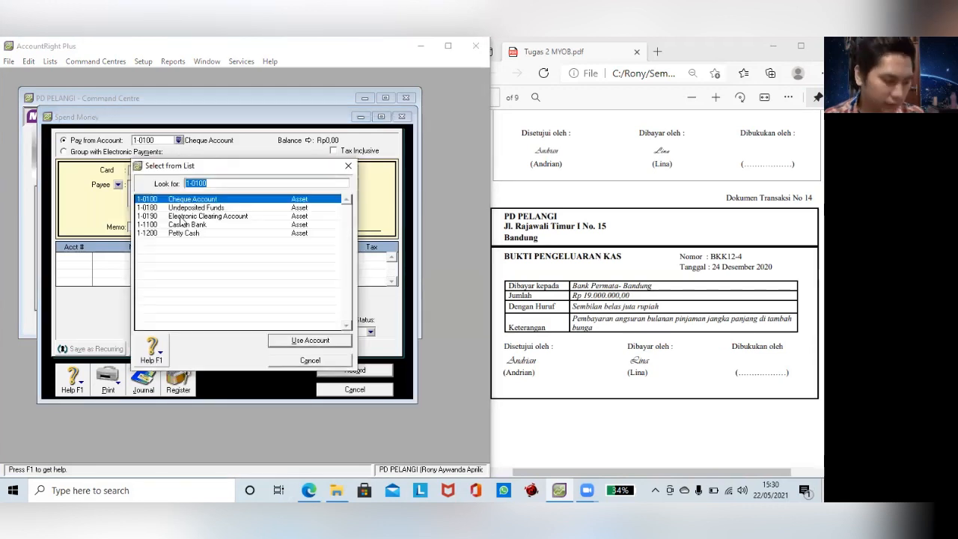
click(181, 226)
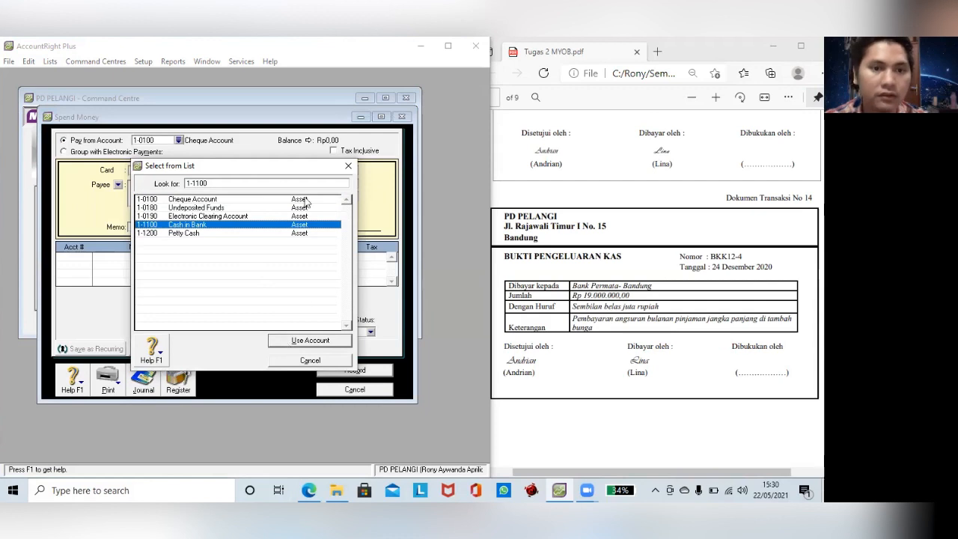
click(285, 343)
- Set the bank payment's cheque number to BKK12-4
click(315, 172)
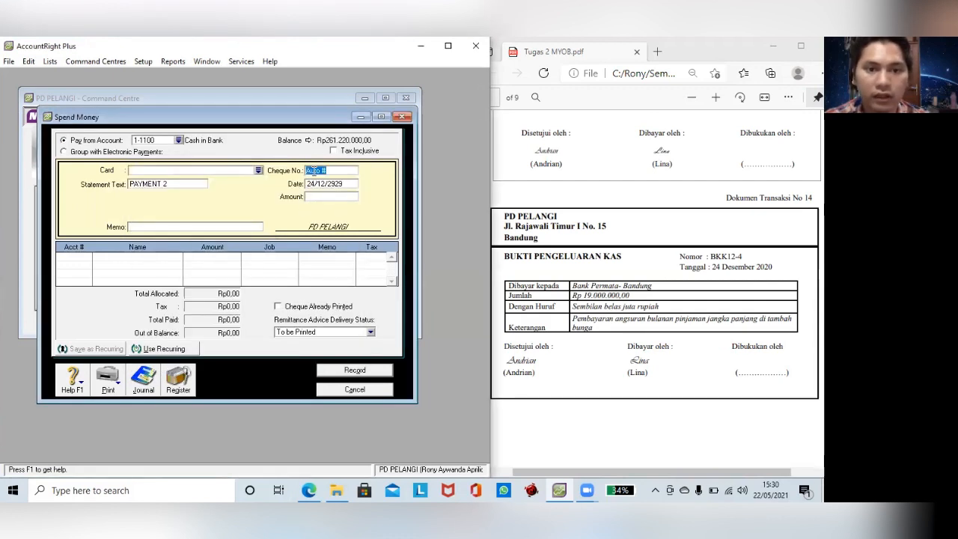
text(B)
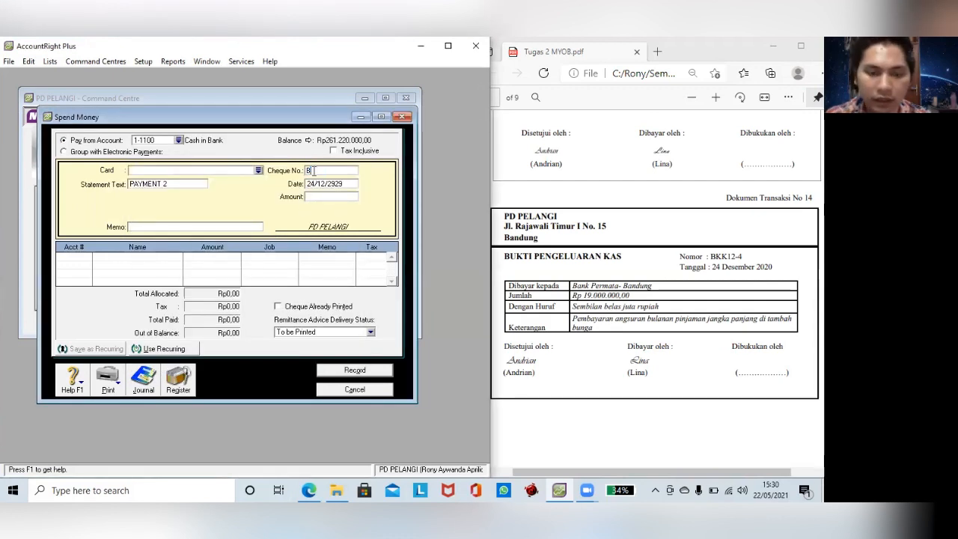
text(KK1)
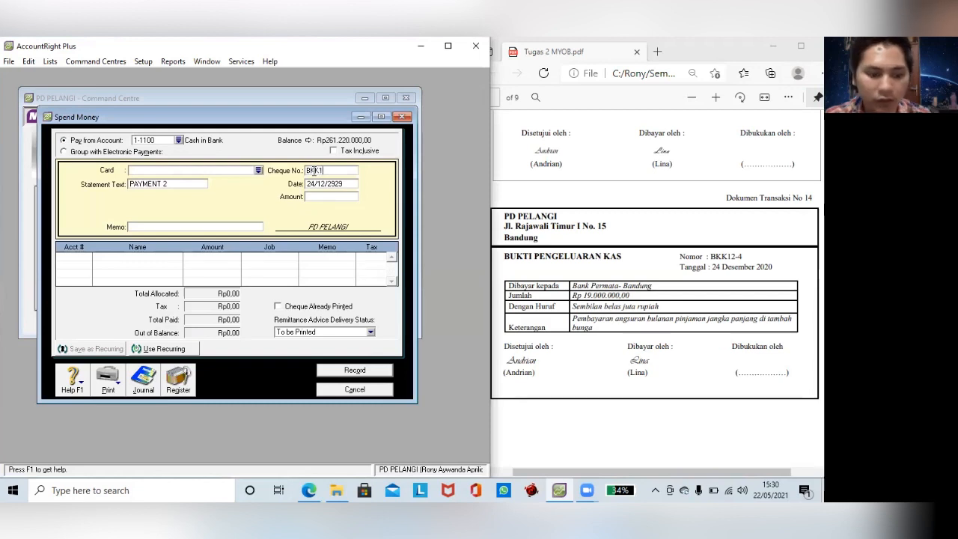
text(2)
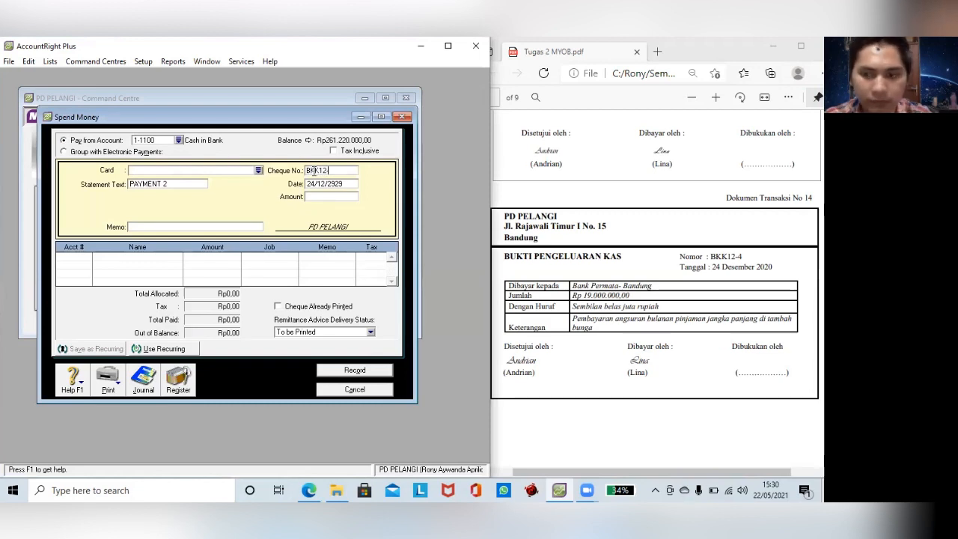
text(-4)
- Set the bank payment's date to 24/12/2020 and its amount to 19000000
click(320, 183)
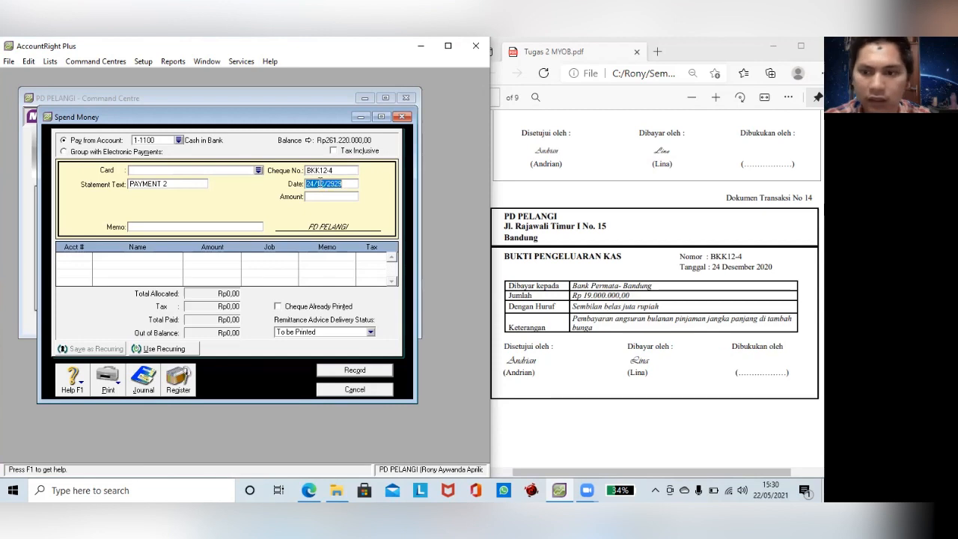
click(344, 184)
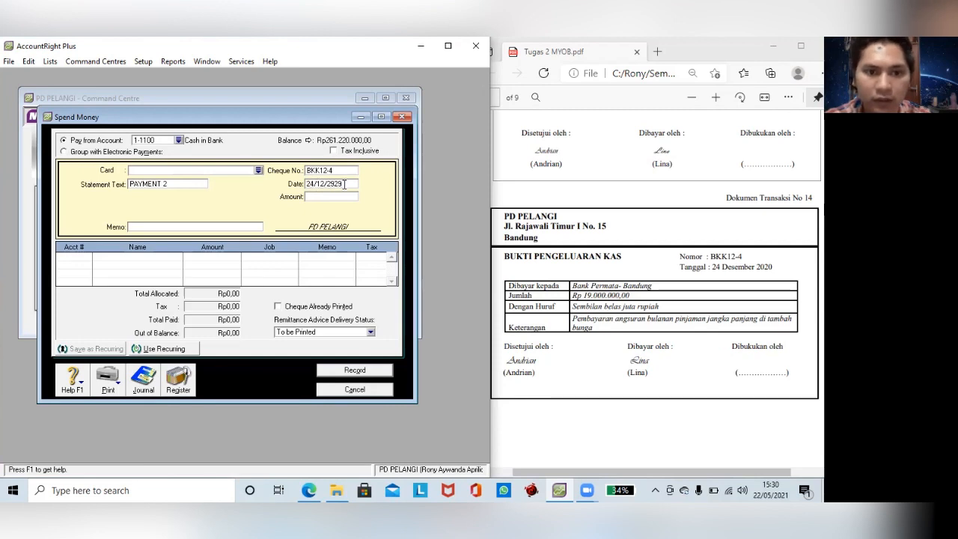
key(BackSpace)
key(BackSpace)
key(BackSpace)
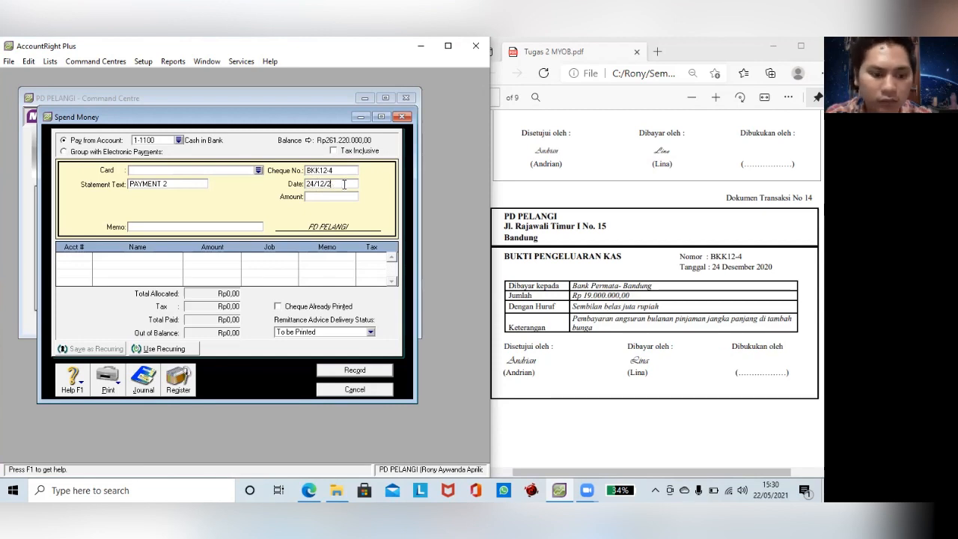
text(0)
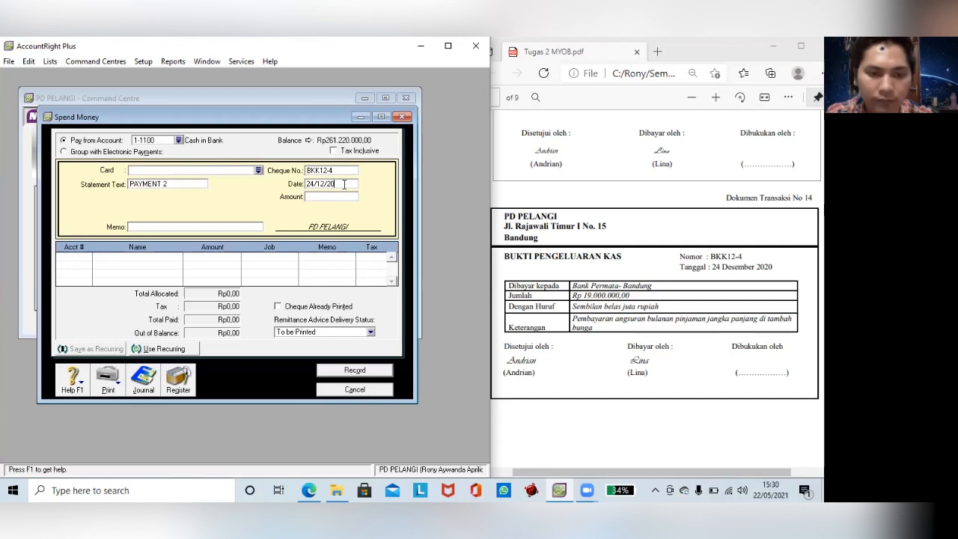
text(20)
click(331, 196)
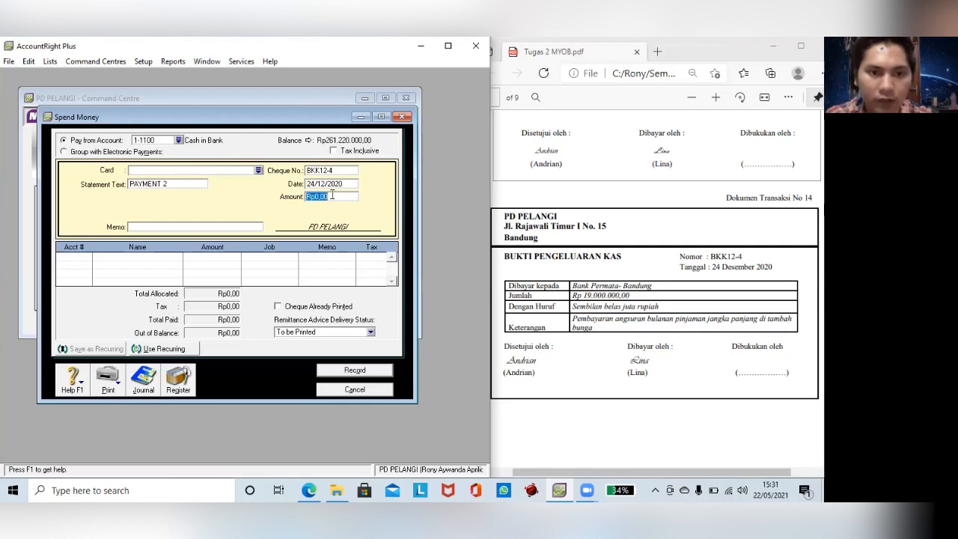
text(19000000)
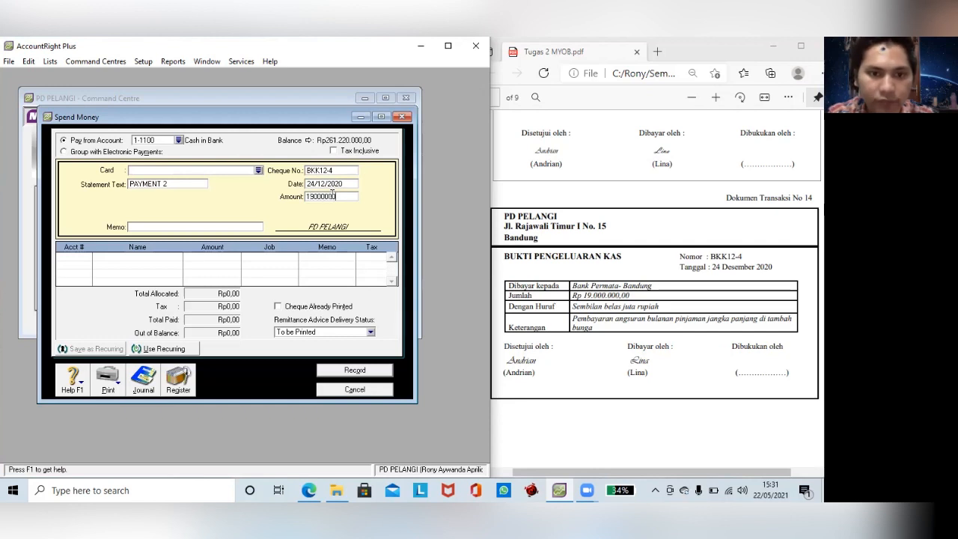
- Set the bank payment's memo to "Pembayaran angsuran bulanan ditambah bunga"
click(240, 228)
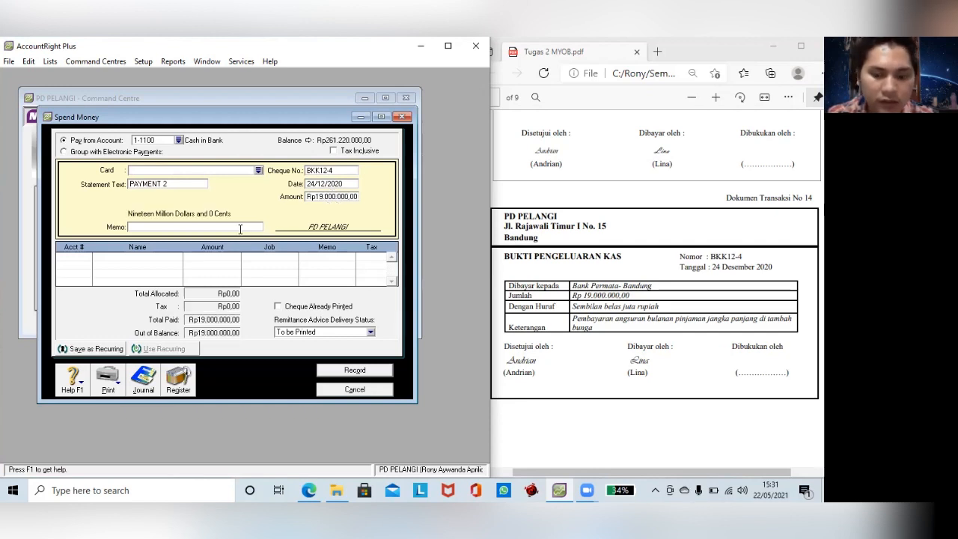
text(Pembayaran)
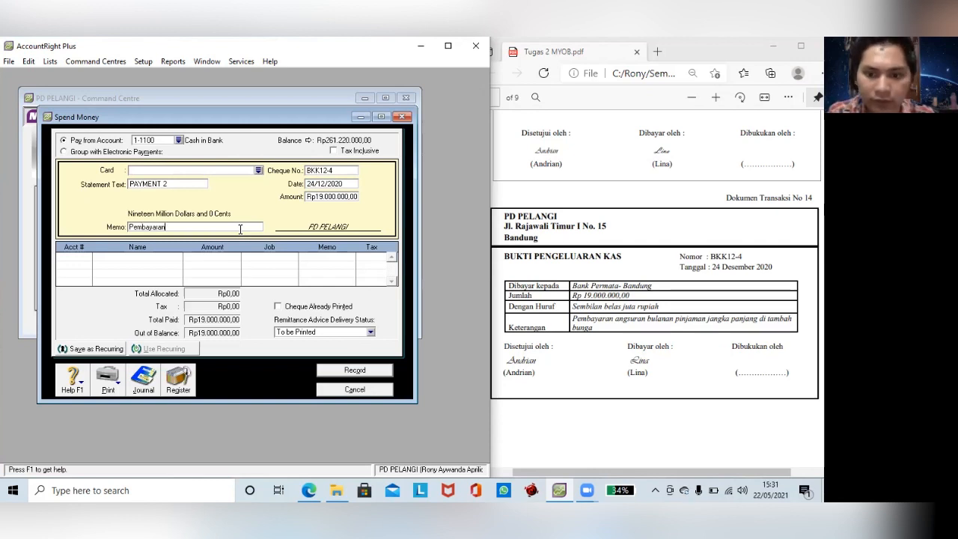
text(gsuran )
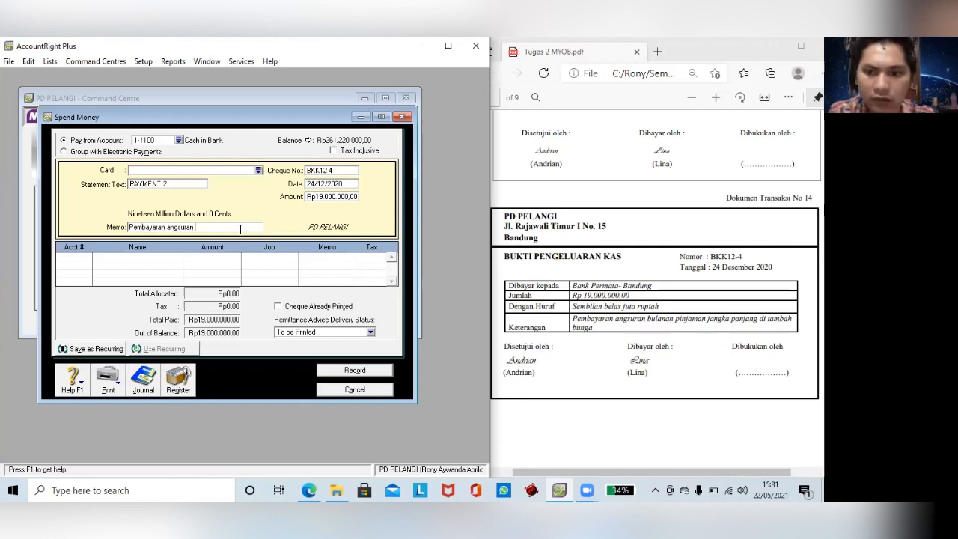
text(bulanan)
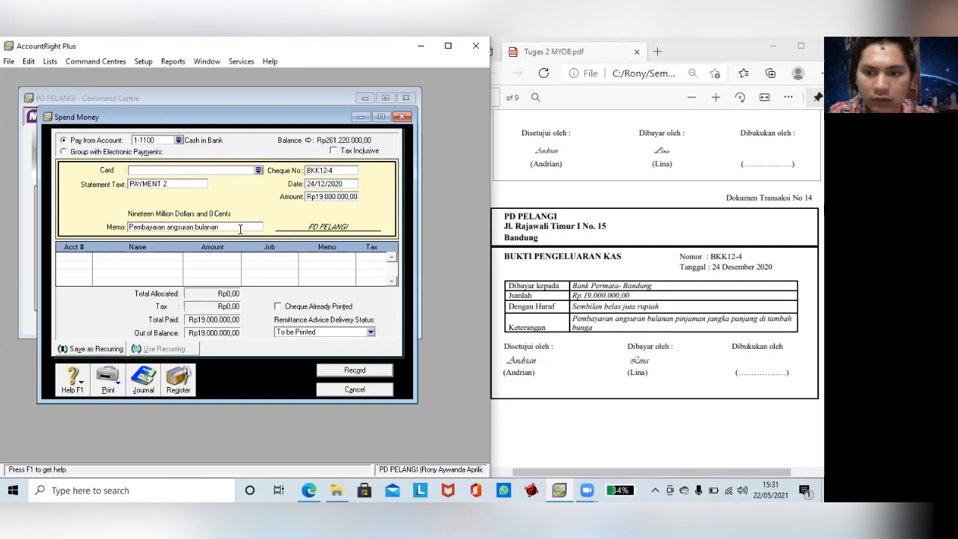
text( d)
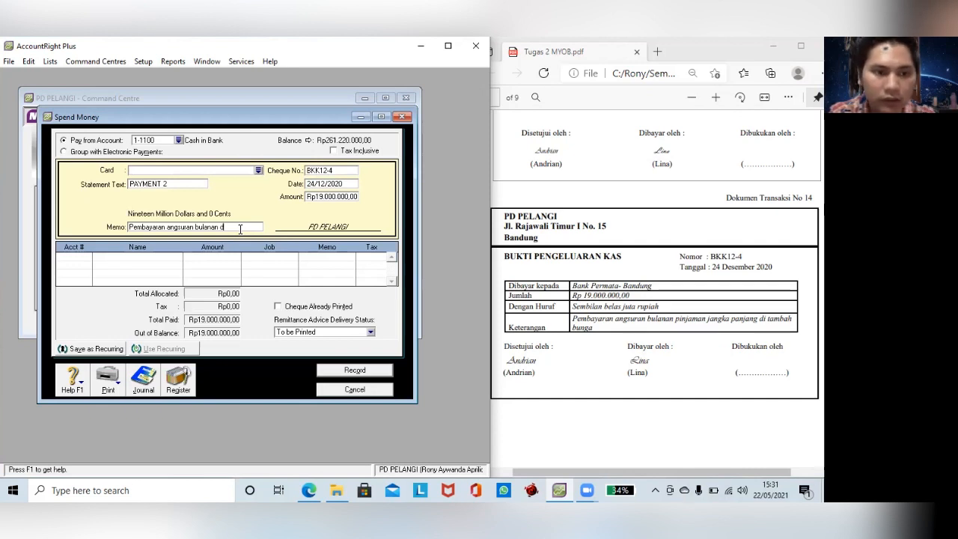
text(itambah)
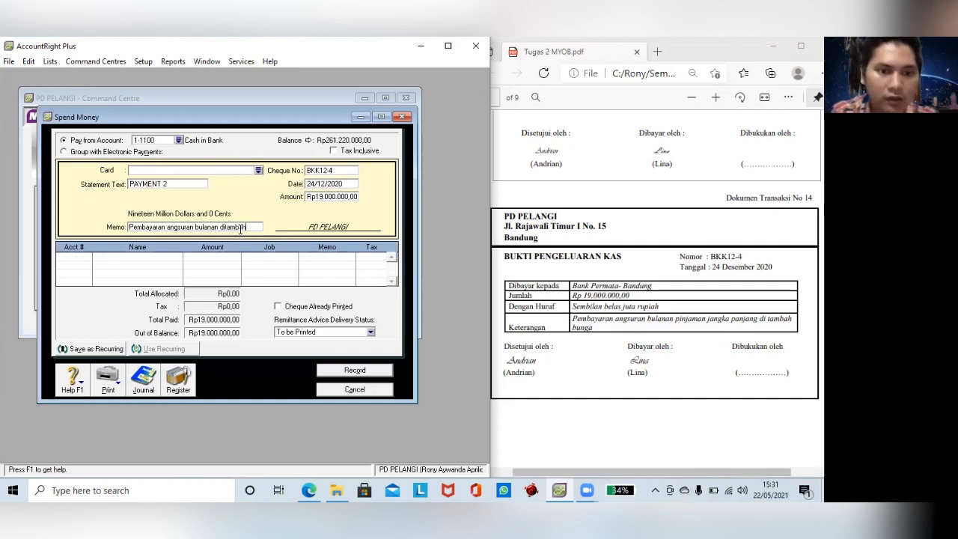
text( bunga)
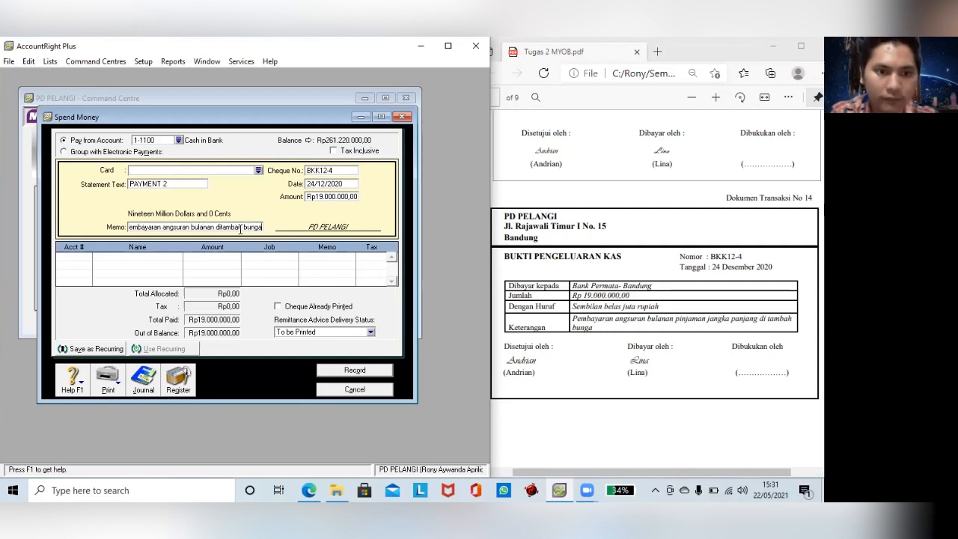
- Allocate 16000000 of the payment to account 2-2100 Bank Permata Loan on the first line
click(89, 260)
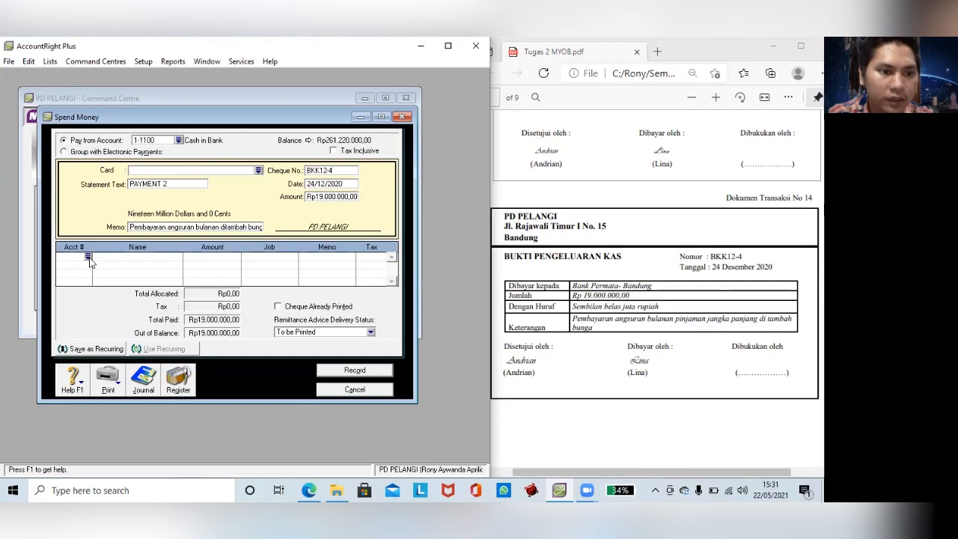
text(6)
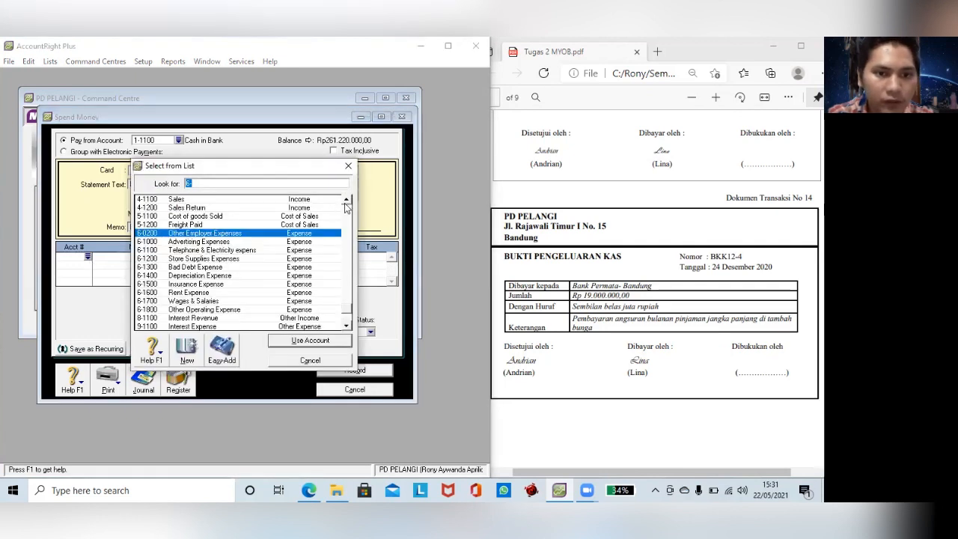
click(346, 200)
click(346, 200)
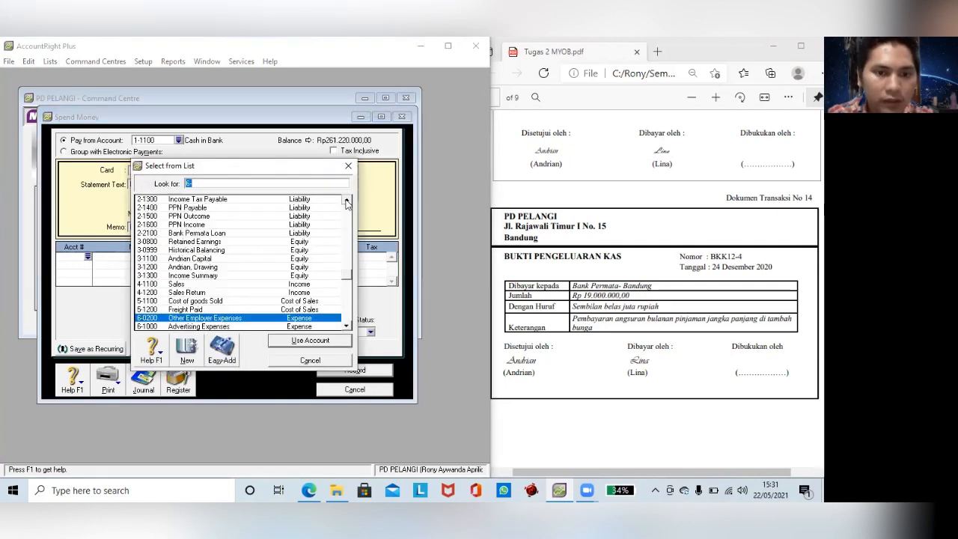
click(345, 200)
click(345, 200)
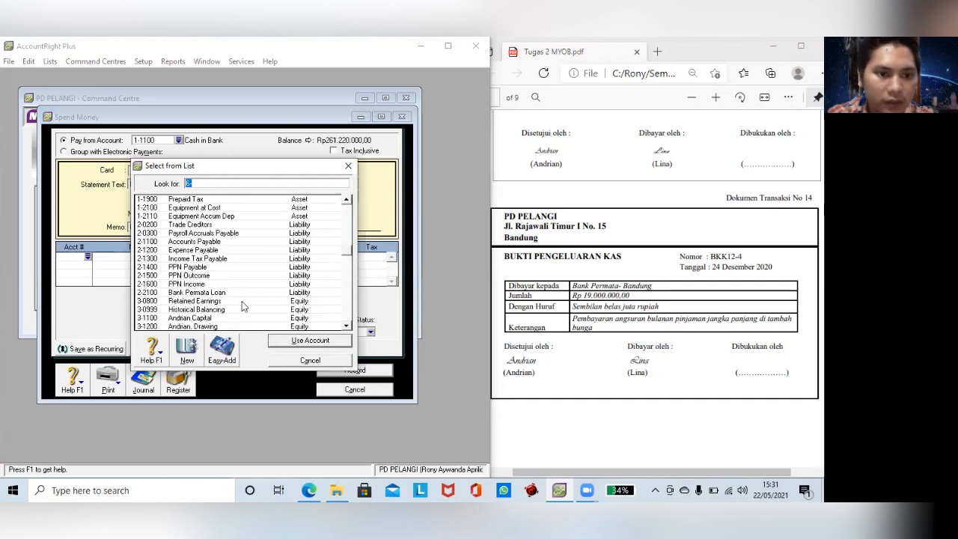
click(191, 294)
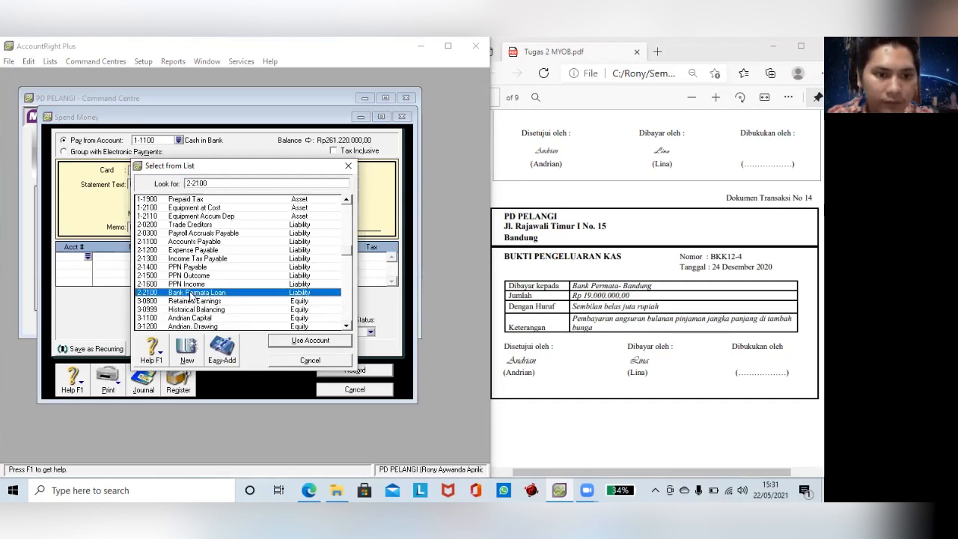
key(Return)
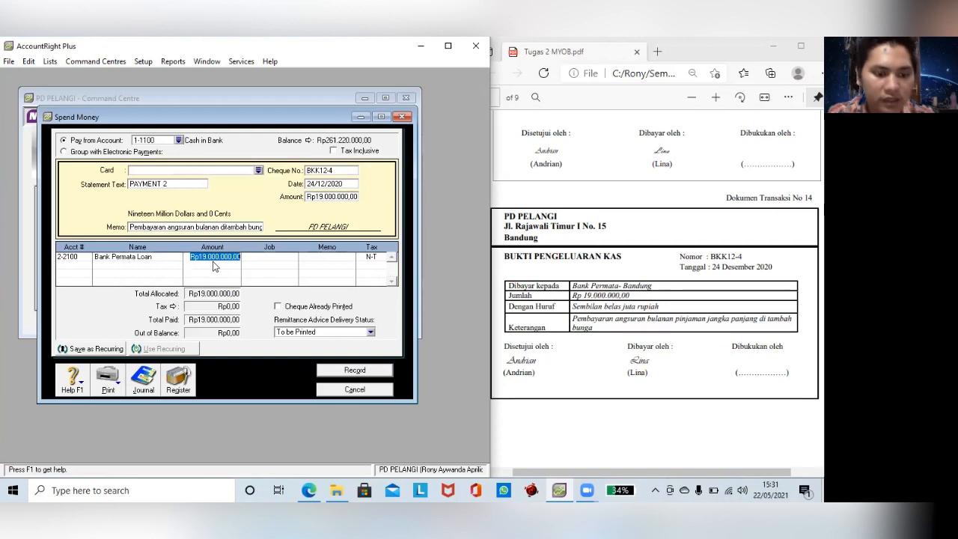
text(16000)
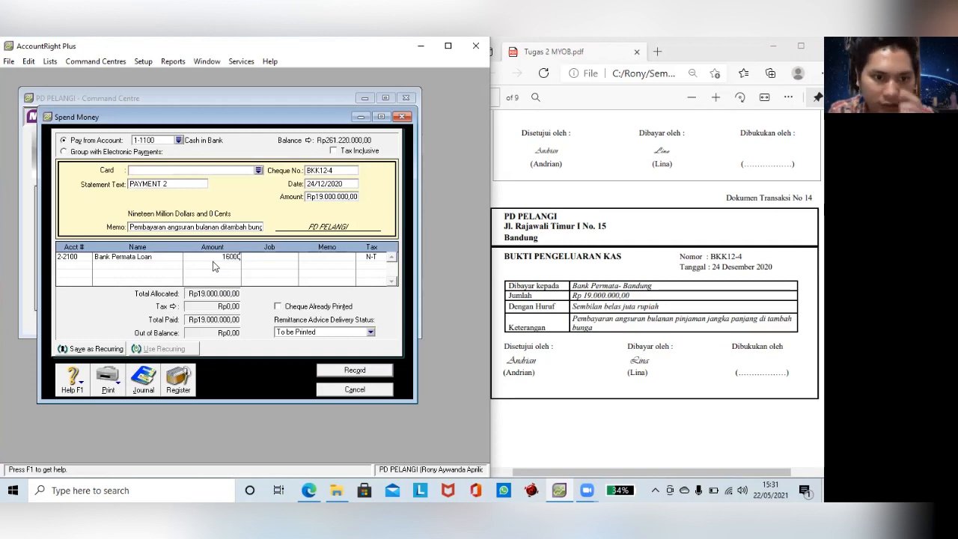
text(000)
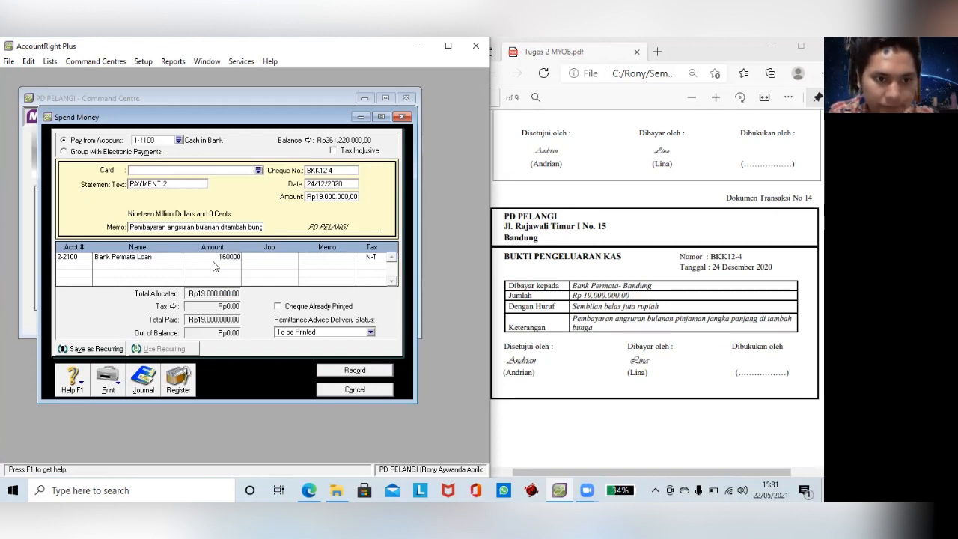
key(Return)
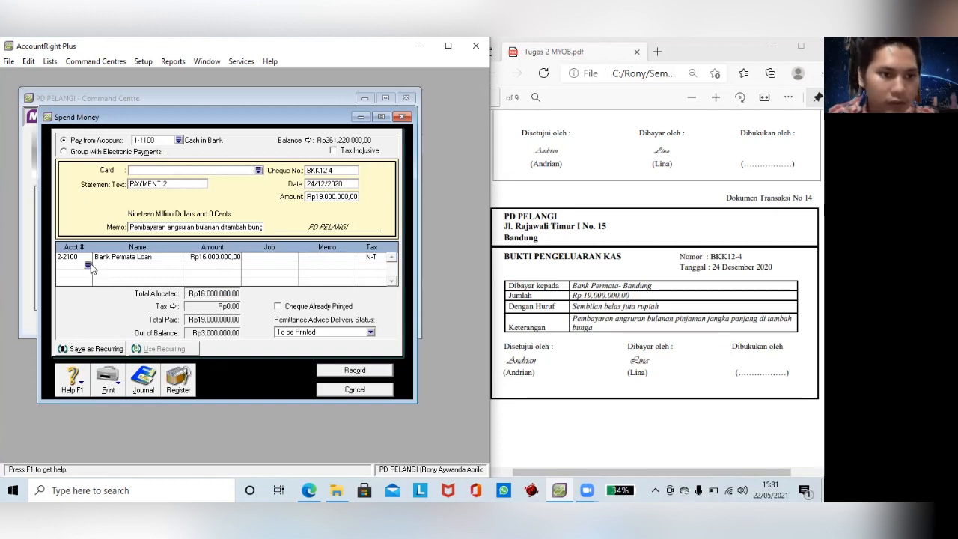
- Allocate the payment's remaining balance to account 9-1100 Interest Expense on the second line
text(6)
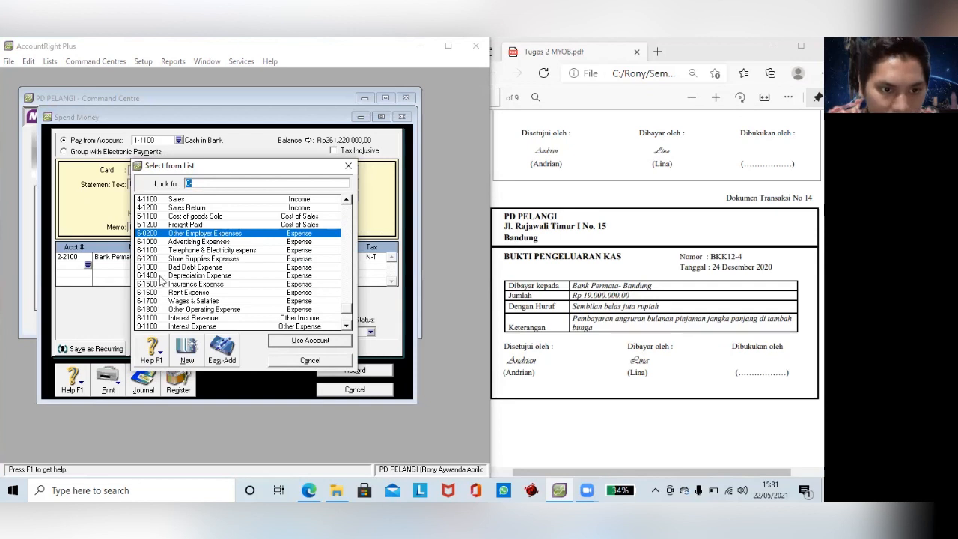
click(154, 327)
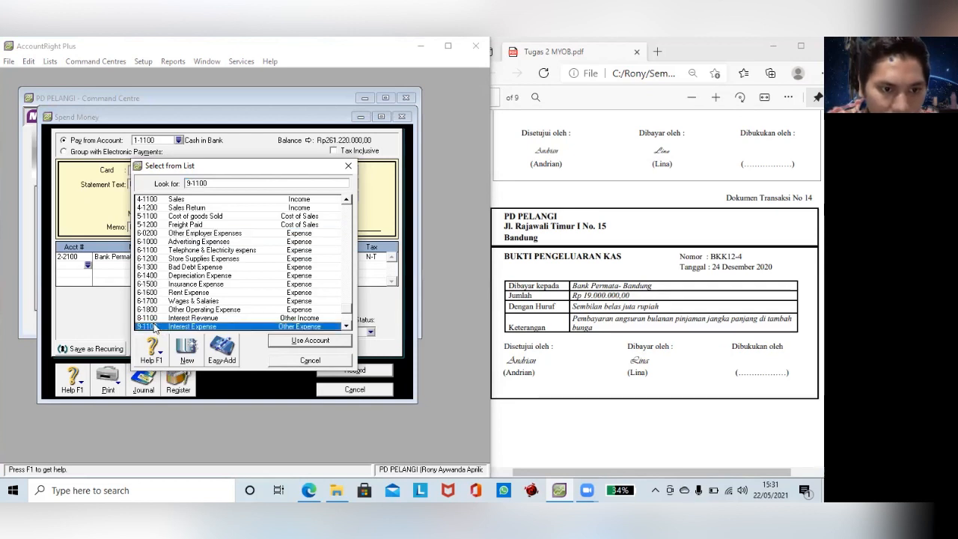
click(301, 341)
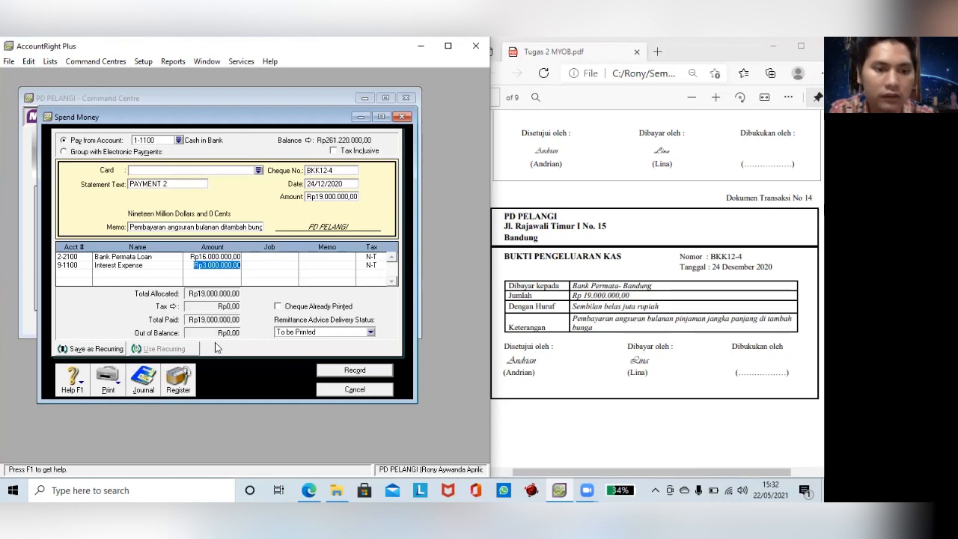
- Review the recap of the loan instalment payment's journal entries and try to record the transaction
key(ctrl+r)
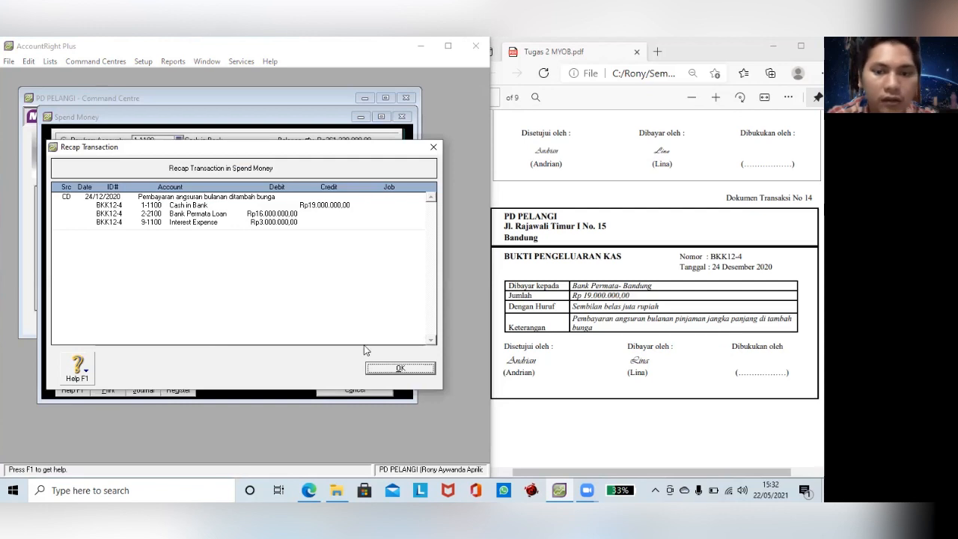
click(398, 368)
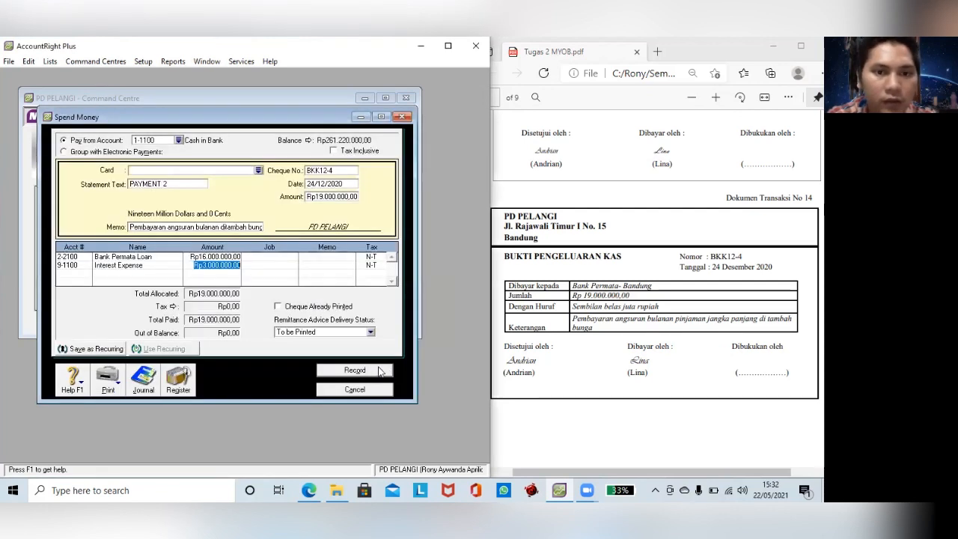
click(356, 372)
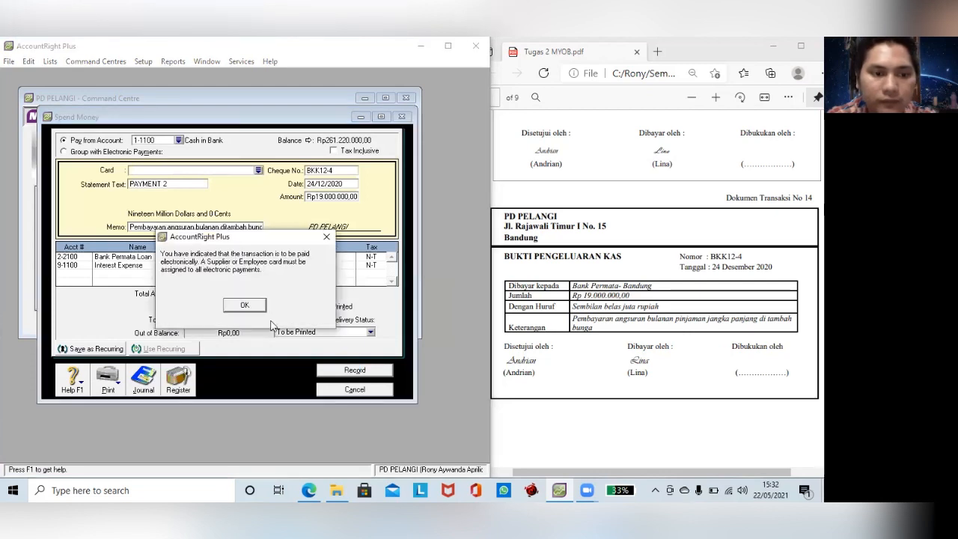
click(248, 307)
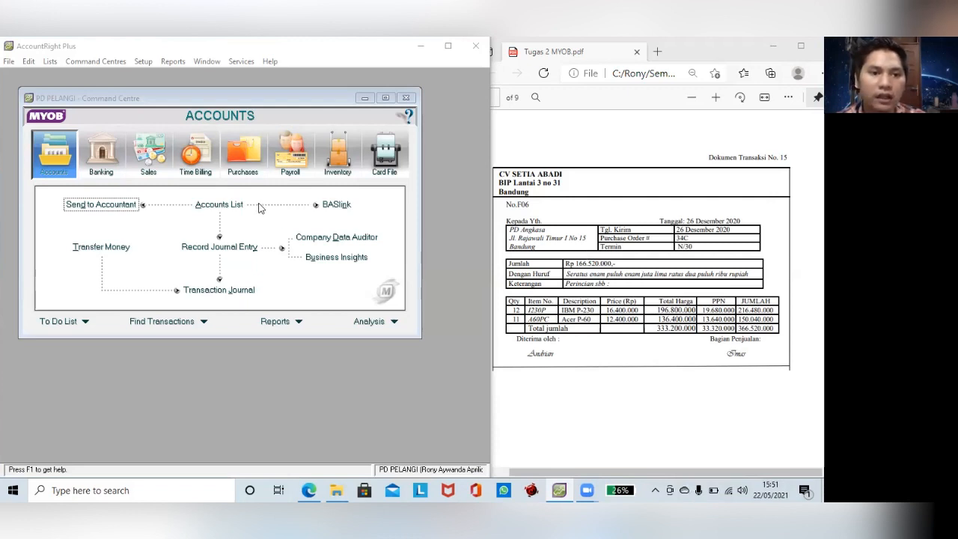
- Start a new purchase bill for supplier CV Setia Abadi
click(247, 173)
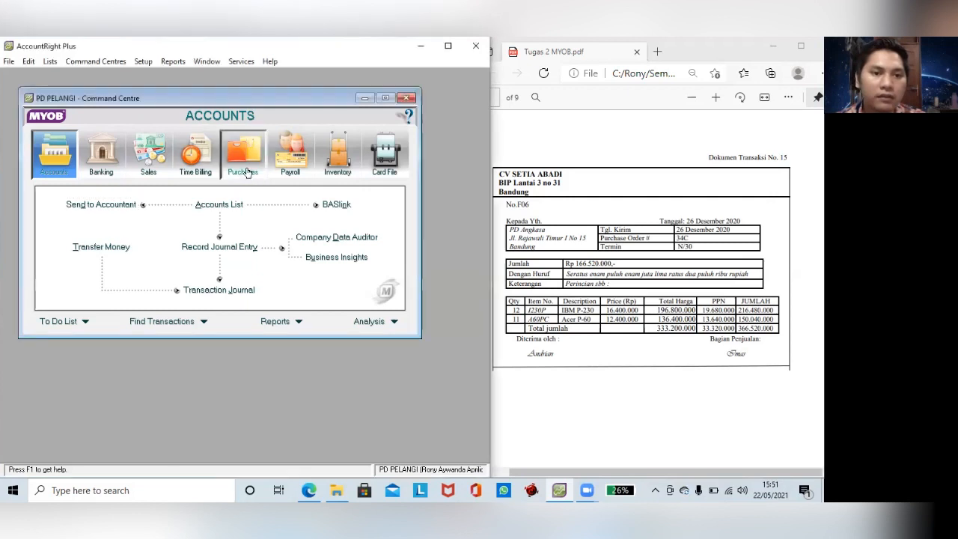
click(237, 229)
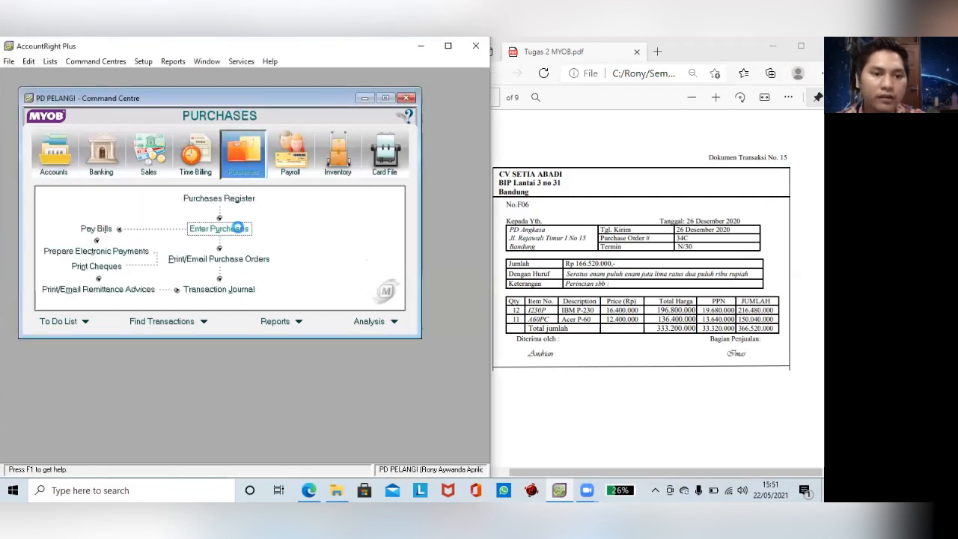
text(CV Setia Abadi)
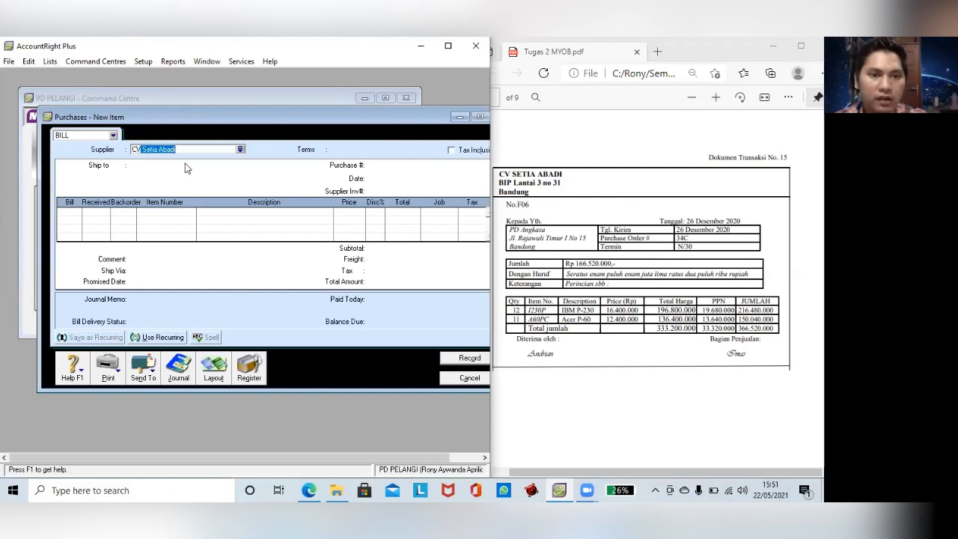
key(Tab)
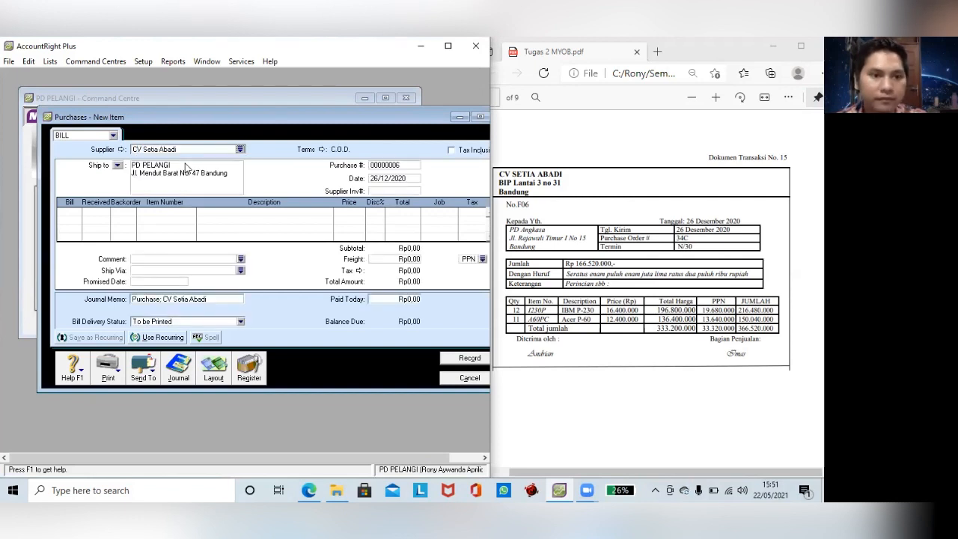
- Set the bill's credit terms to In a Given # of Days with 30 balance due days
click(319, 151)
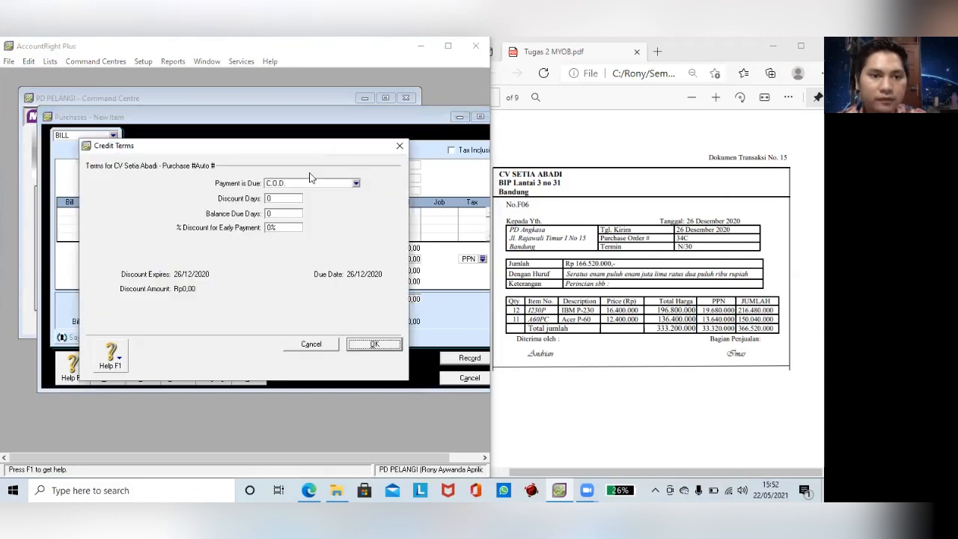
click(301, 185)
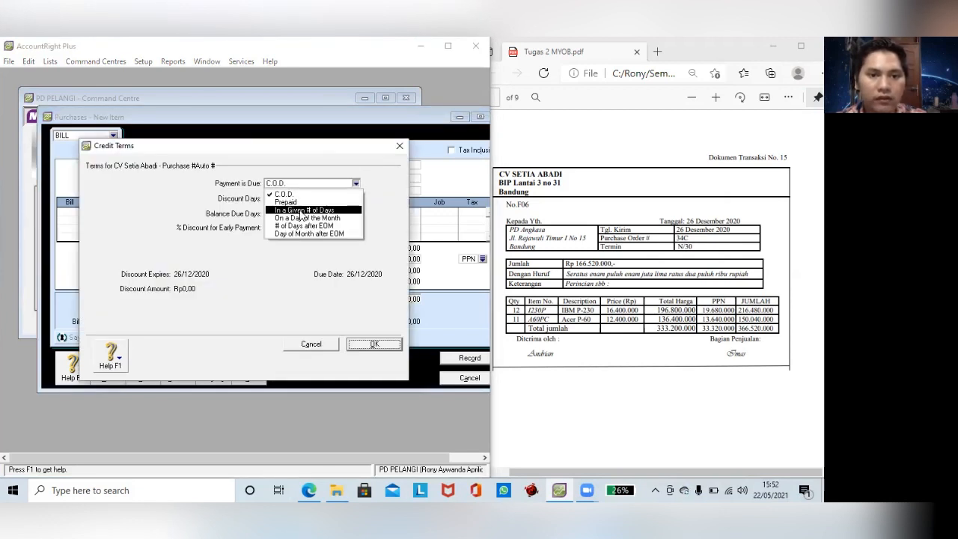
click(301, 210)
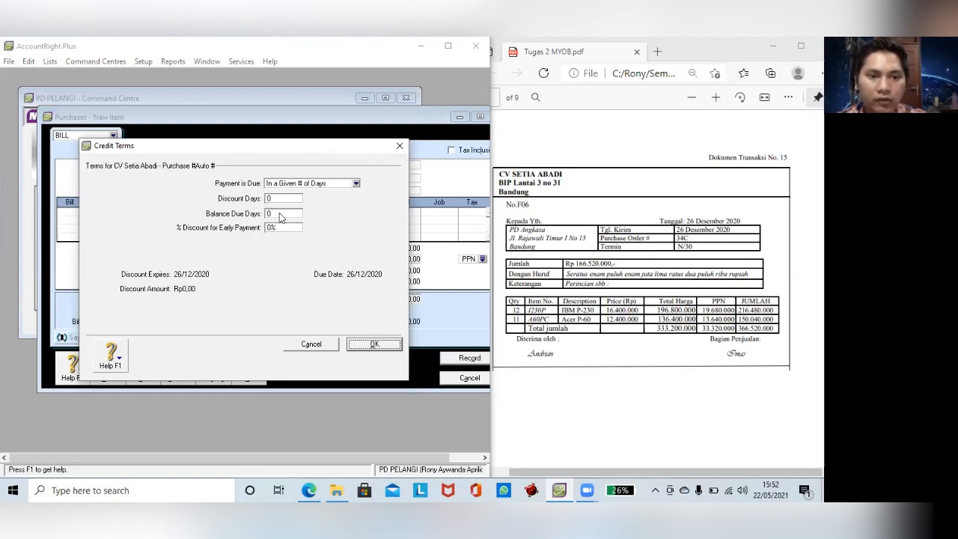
click(281, 215)
text(30)
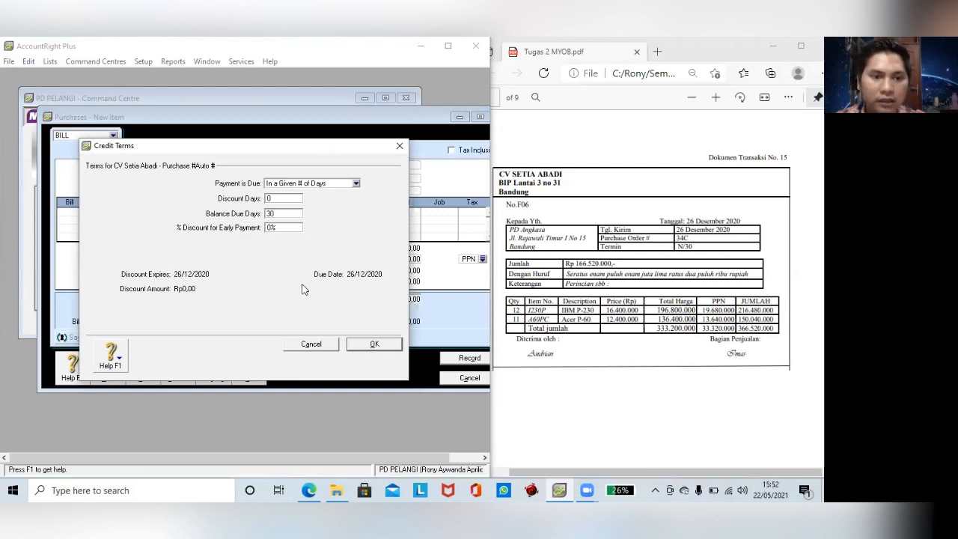
click(366, 345)
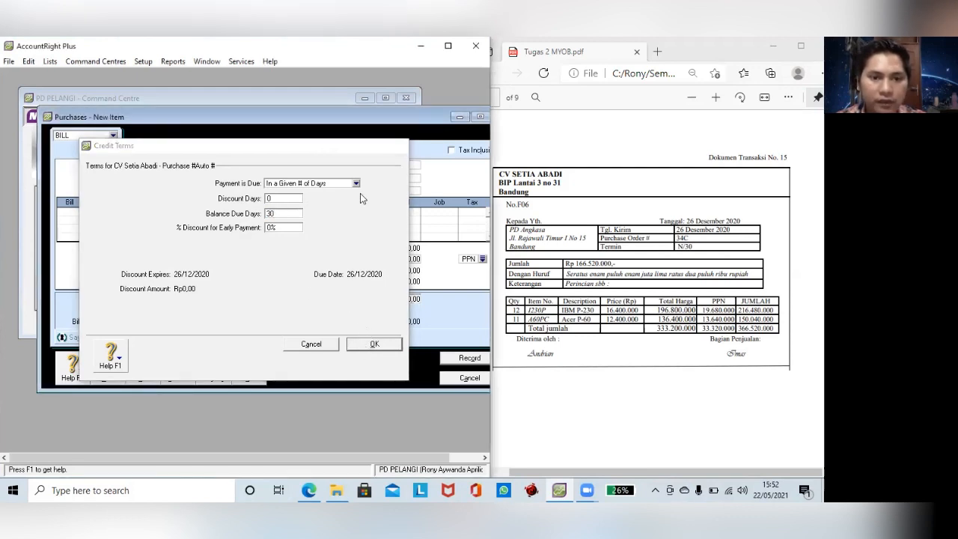
- Set the bill's purchase number to F06
click(387, 164)
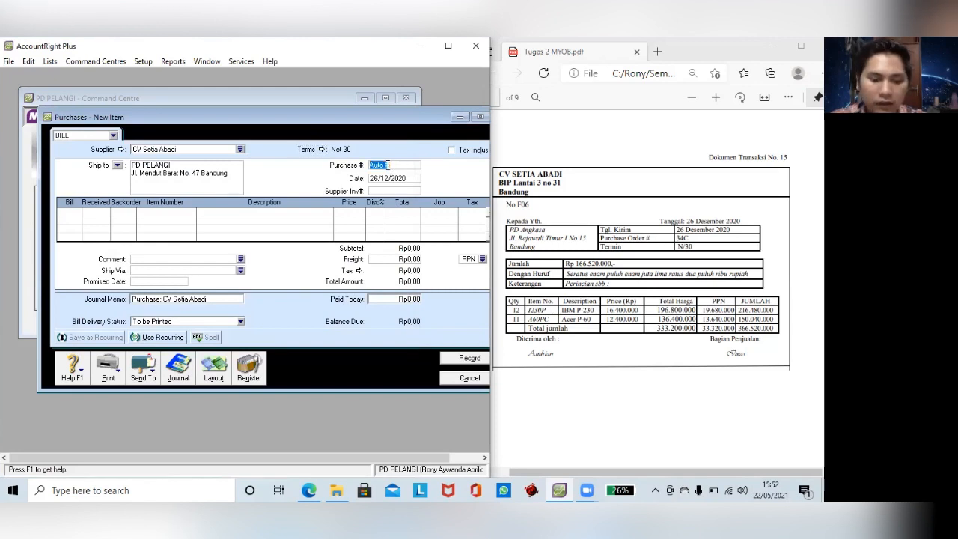
text(F06)
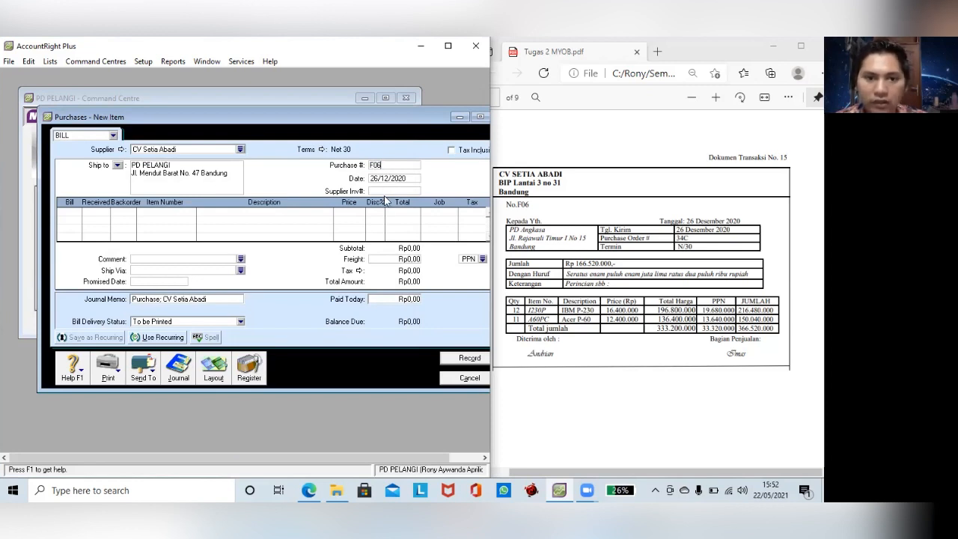
- Add 12 units of item 1230P (IBM P-230) as the bill's first line
click(72, 213)
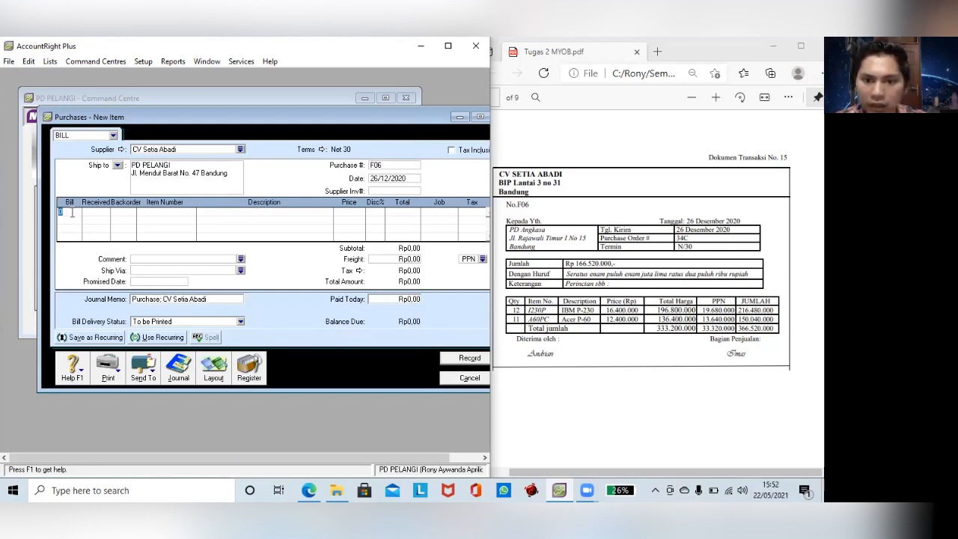
text(12)
key(Tab)
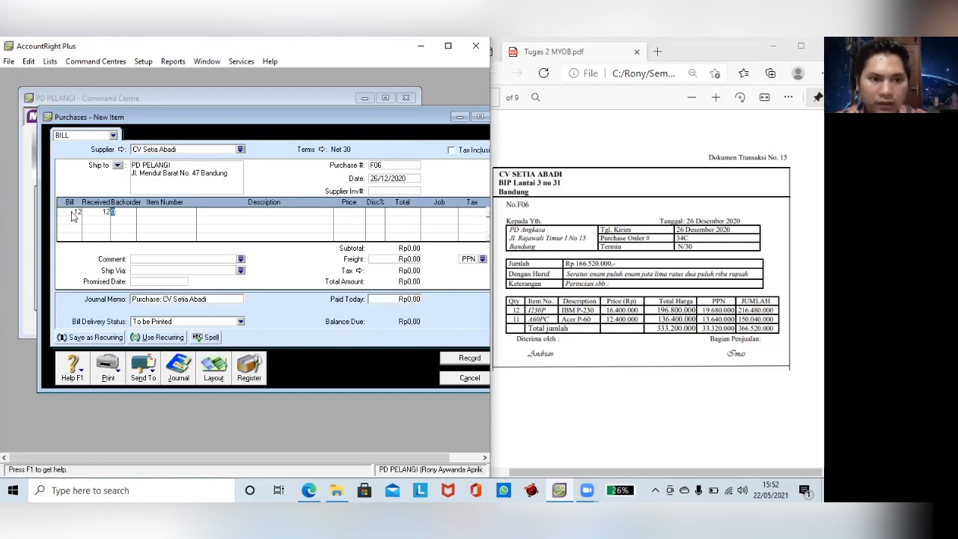
key(Tab)
text(123)
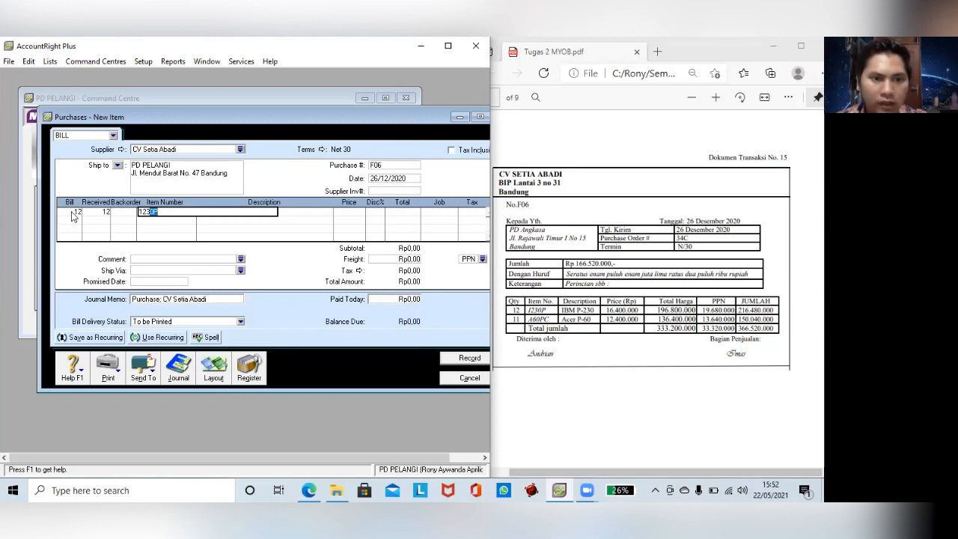
key(Tab)
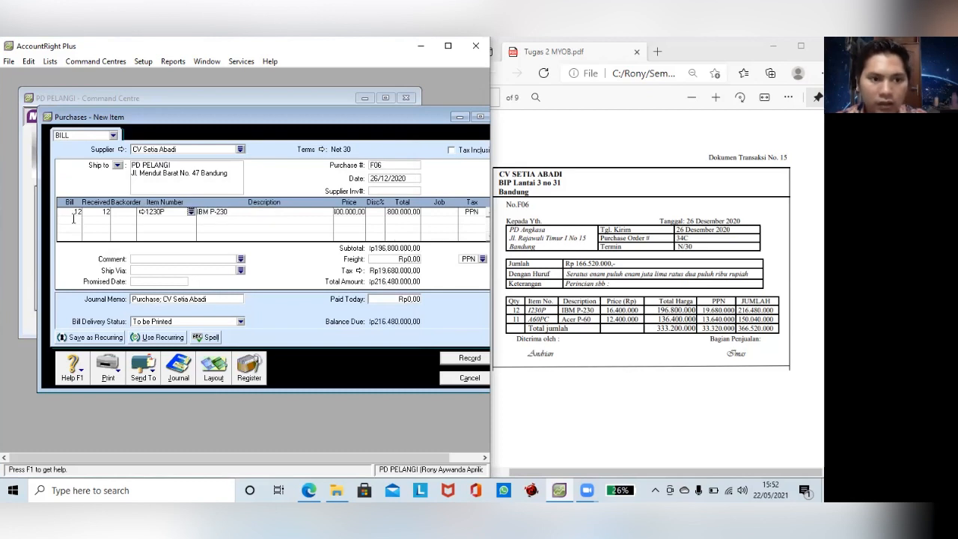
- Add 11 units of item A60PC (Acer P-60) as the bill's second line
click(73, 218)
text(11)
key(Tab)
key(Tab)
text(A)
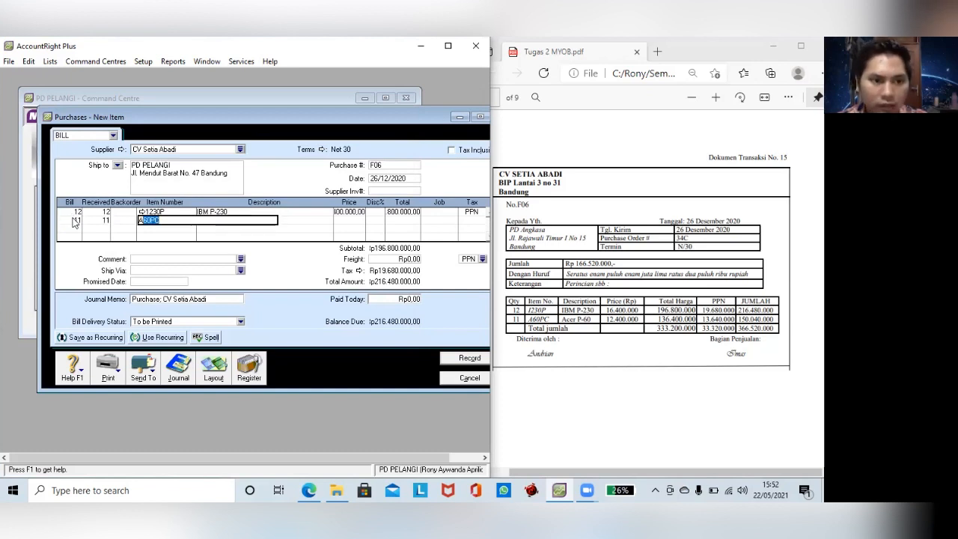
key(Tab)
- Set the unit price of the IBM P-230 line to Rp16.400.000
click(357, 211)
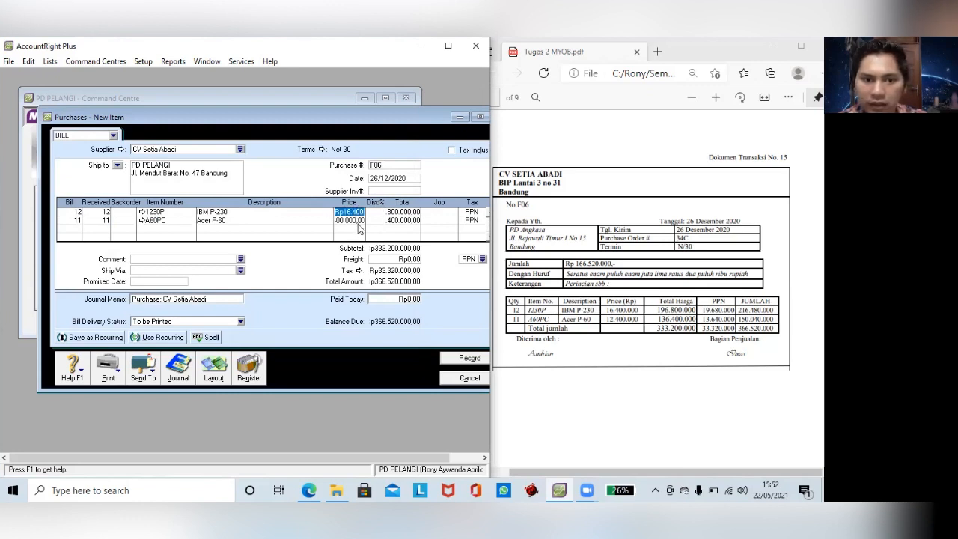
text(16)
text(400)
text(000)
key(Return)
- Set the unit price of the Acer P-60 line to Rp12.400.000
key(Tab)
key(Tab)
key(Tab)
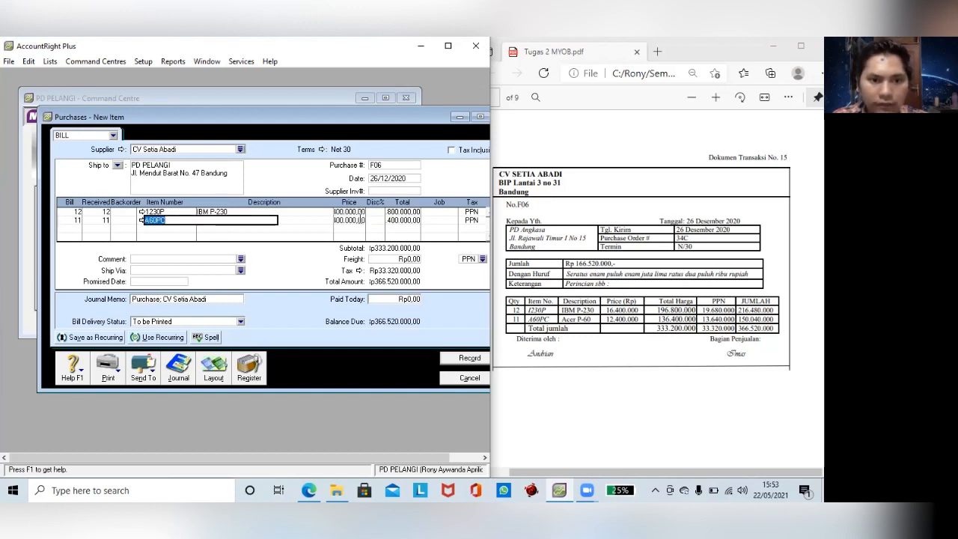
key(Tab)
key(Tab)
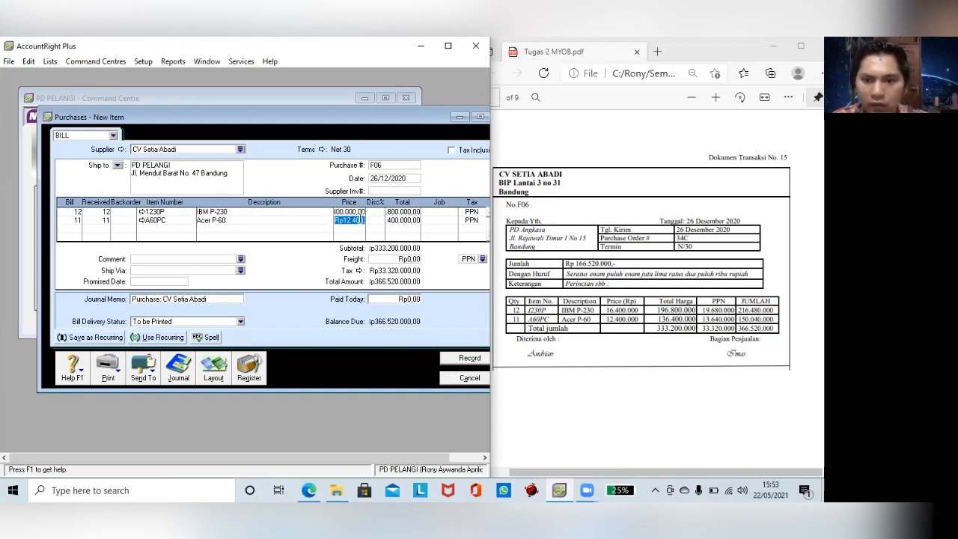
text(12)
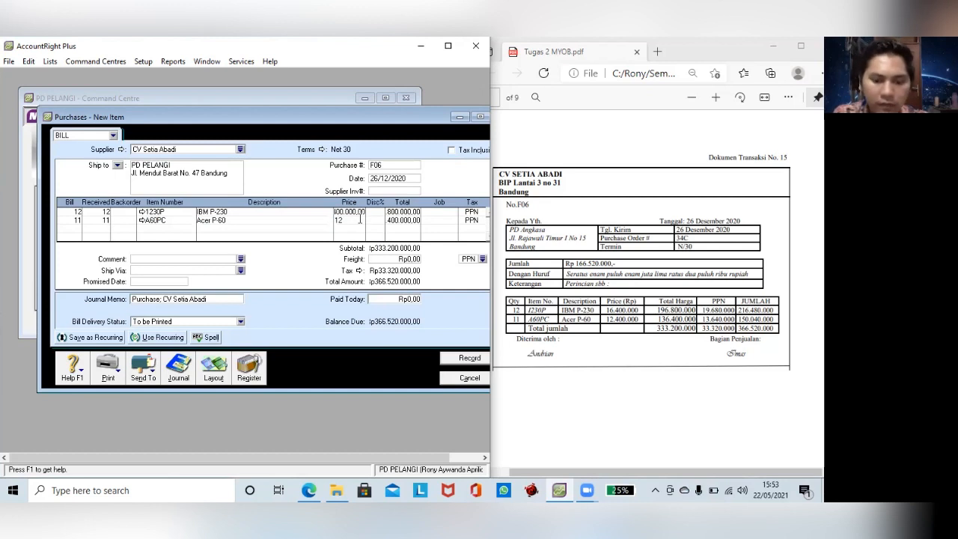
text(40000)
key(Tab)
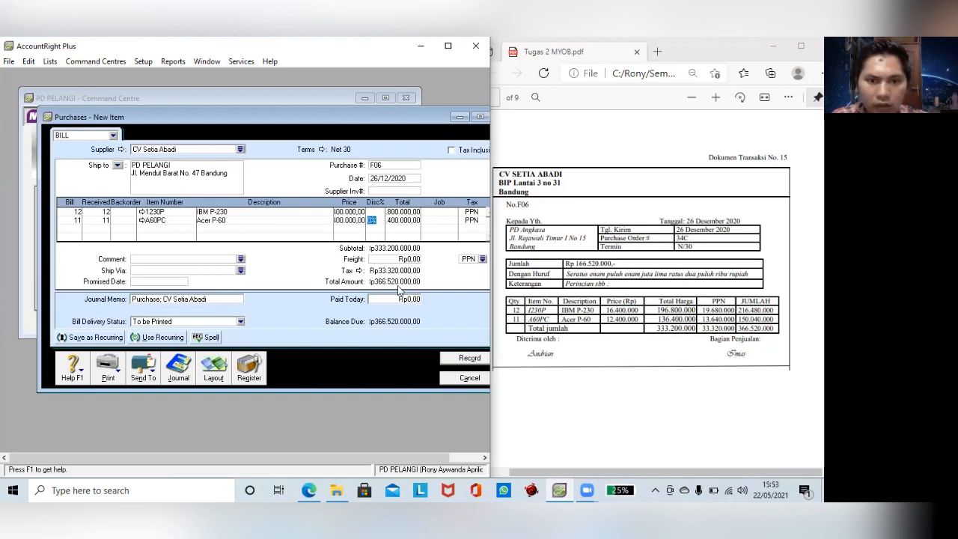
key(Tab)
key(Tab)
key(Tab)
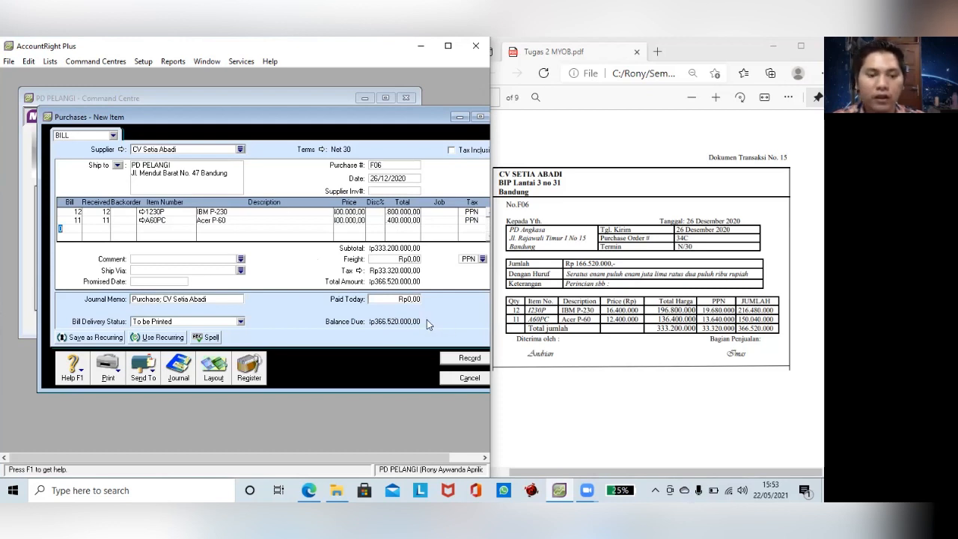
- Review the recap of the purchase's journal entries, record the bill and decline changing its tax code
key(ctrl+r)
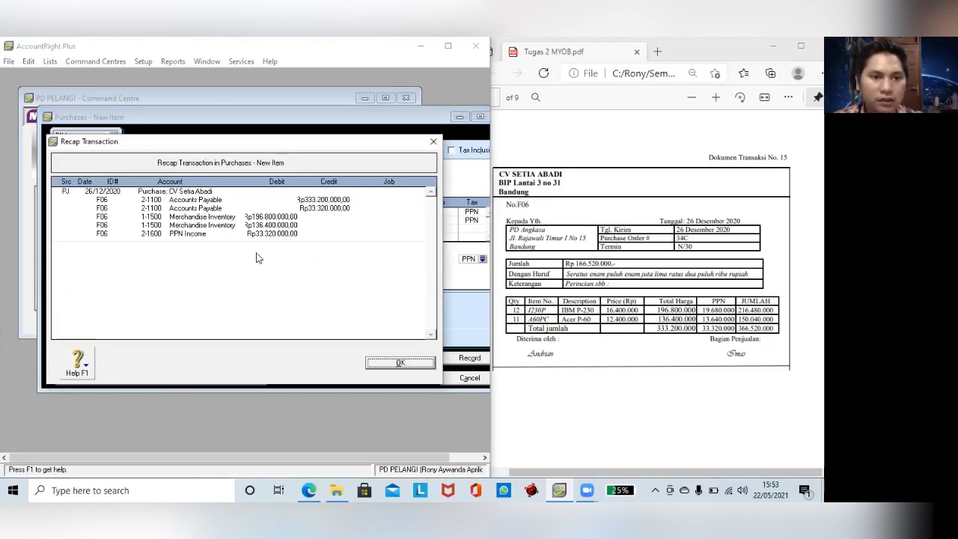
click(392, 364)
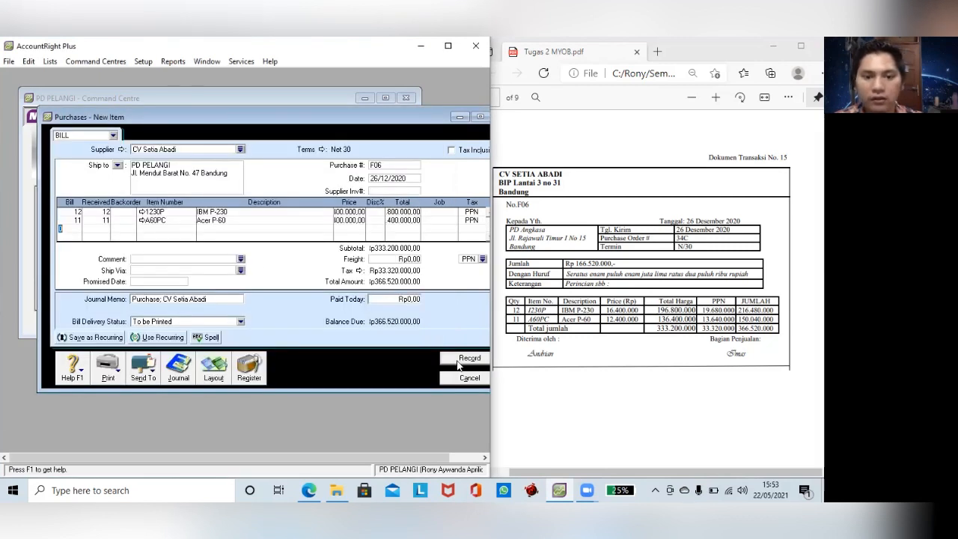
click(459, 361)
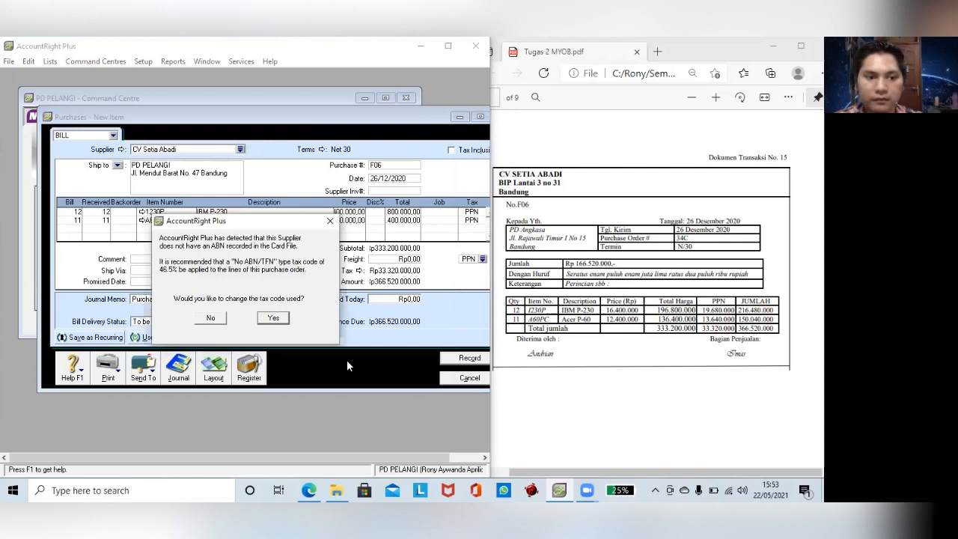
click(212, 320)
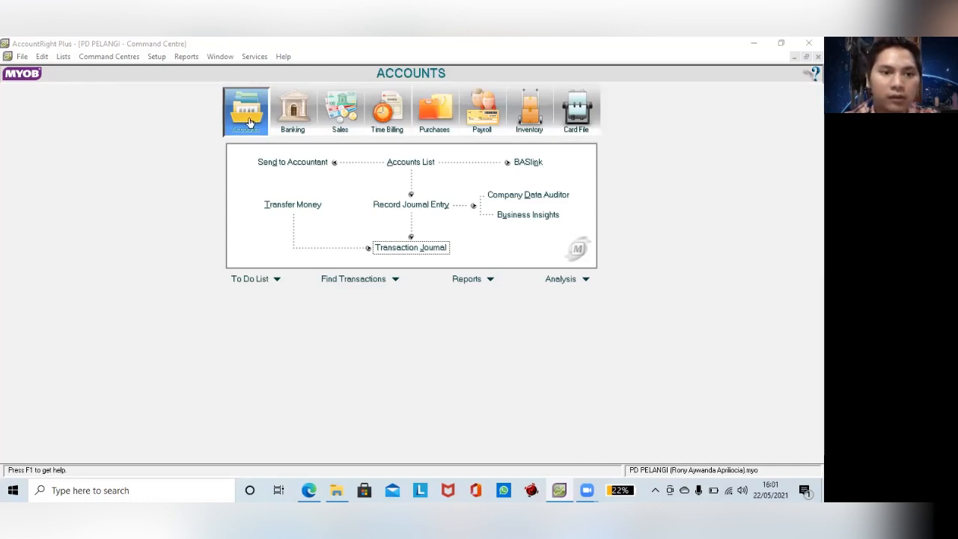
- Examine the 2020 transaction journal by category: general, disbursements, receipts, sales, purchases, inventory and all entries
click(389, 248)
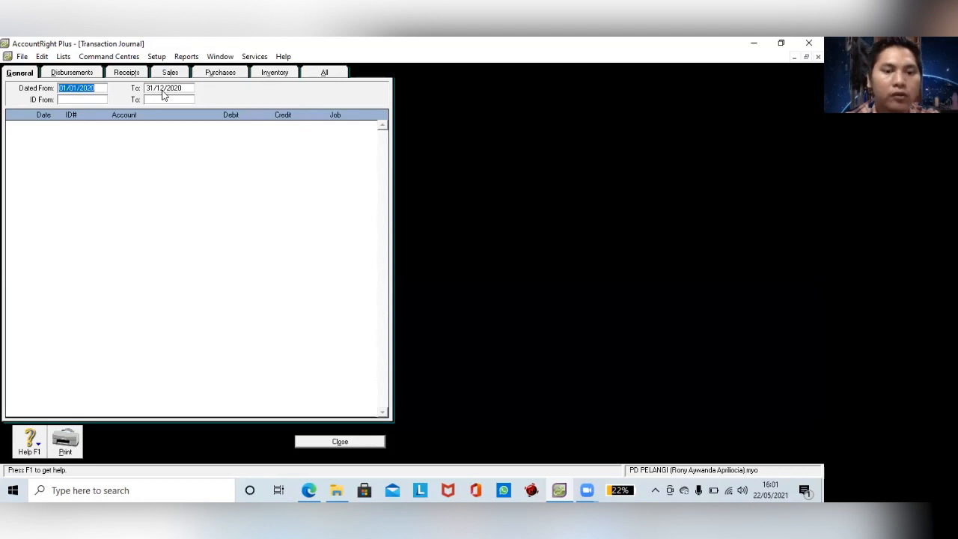
click(79, 74)
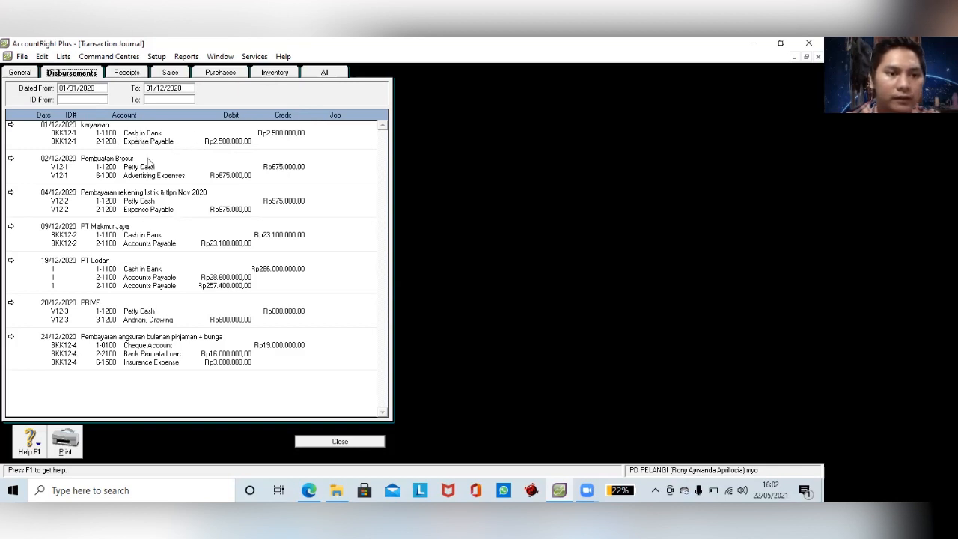
click(125, 73)
click(165, 75)
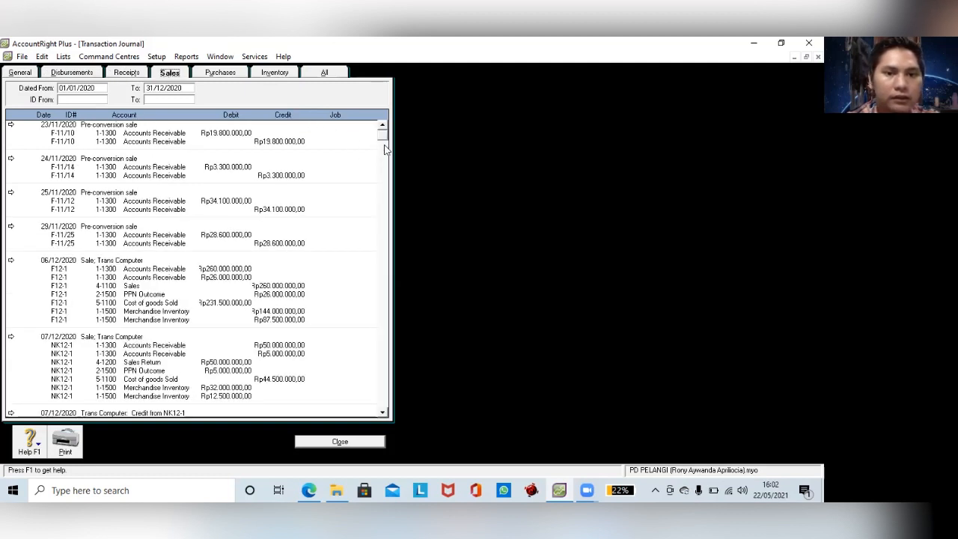
drag(389, 245, 383, 409)
click(383, 406)
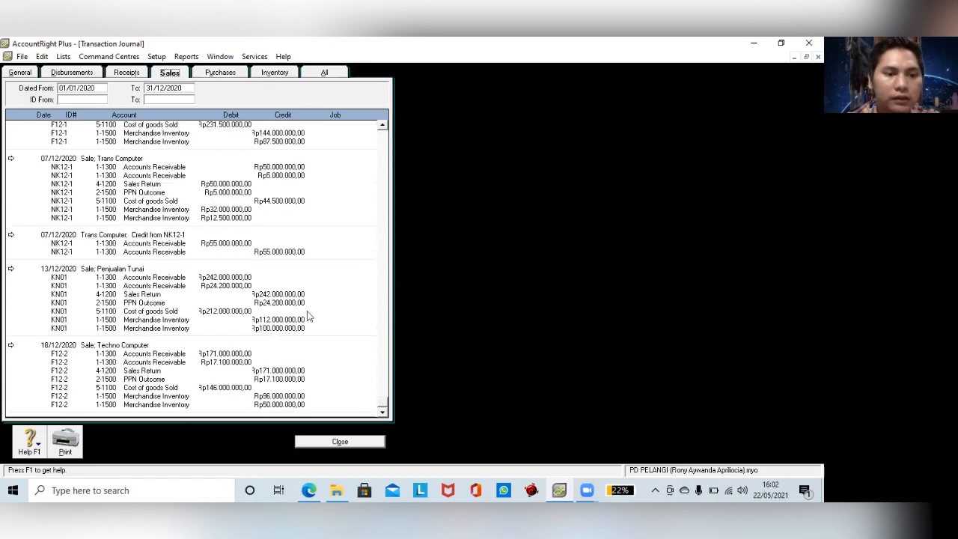
click(219, 75)
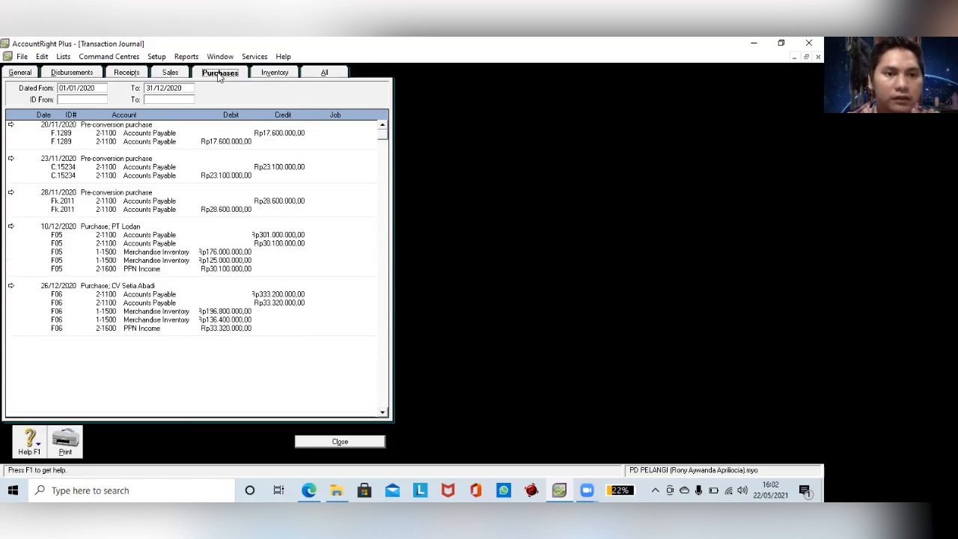
click(275, 73)
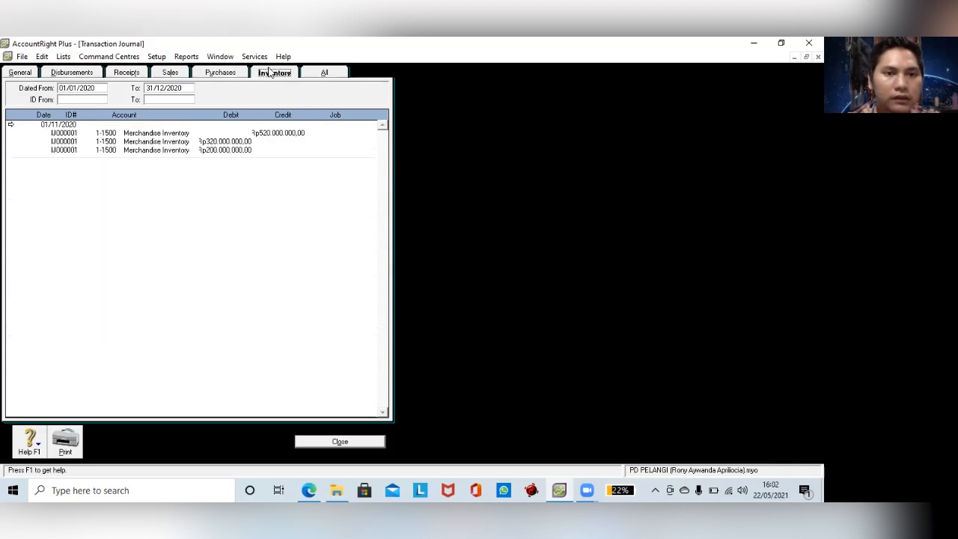
click(314, 74)
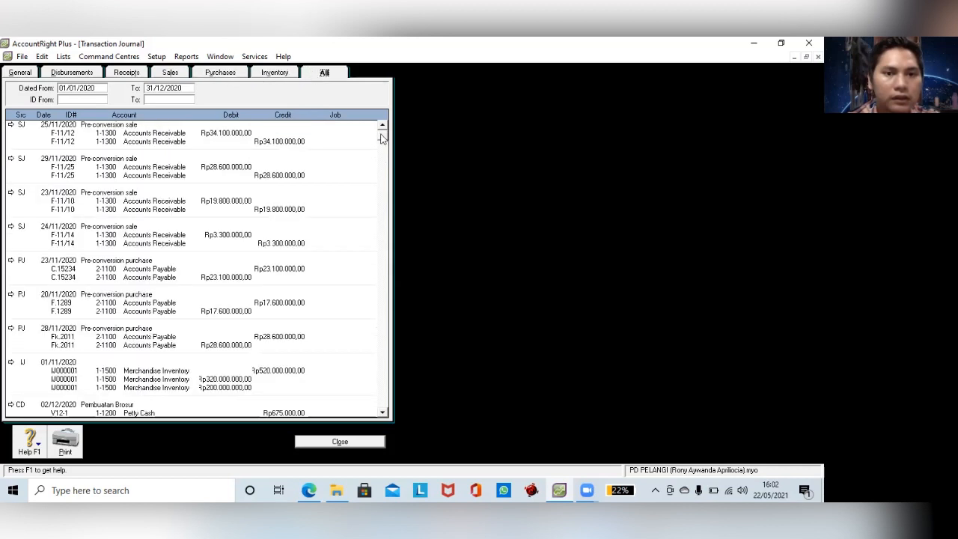
drag(383, 138, 379, 410)
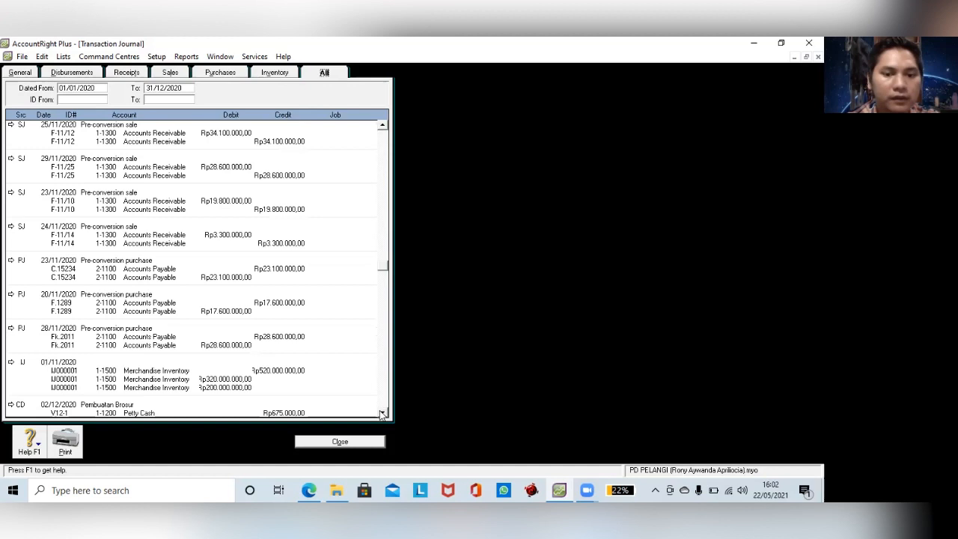
click(340, 441)
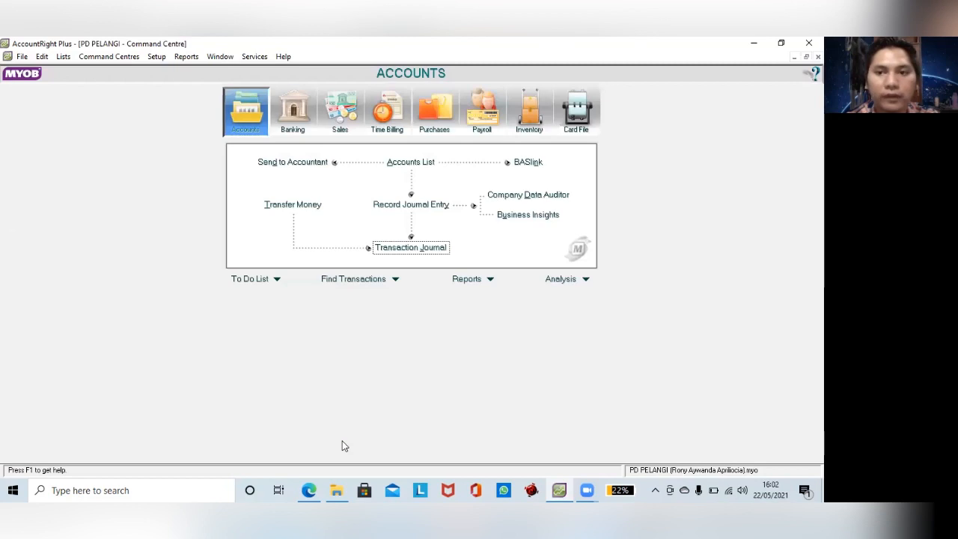
- Display the Trial Balance report for December of This Year (FY 2020) and review it through the totals
click(491, 280)
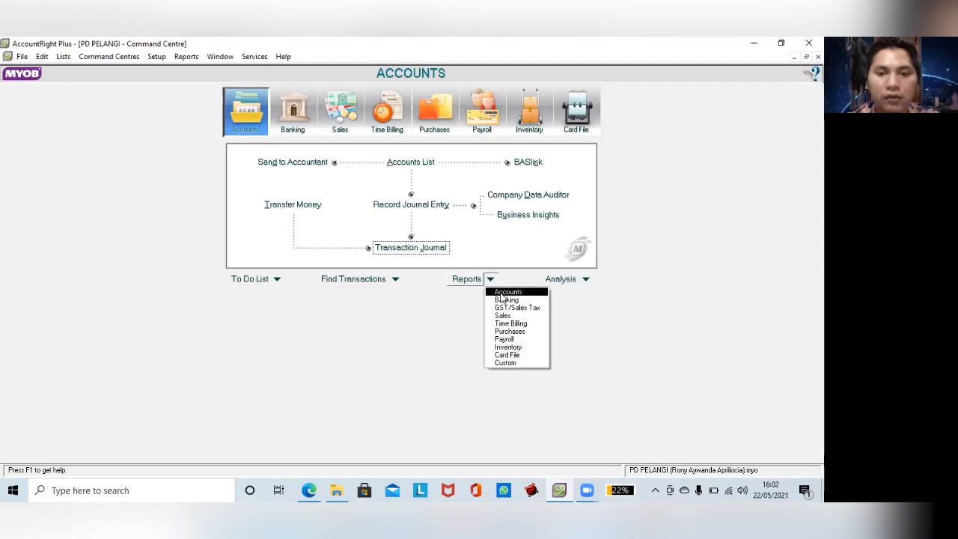
key(Return)
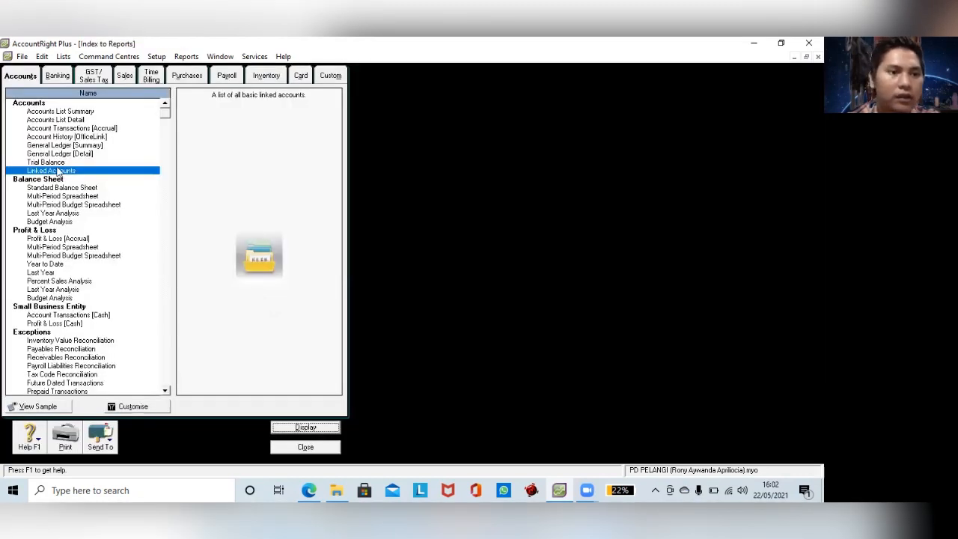
click(54, 162)
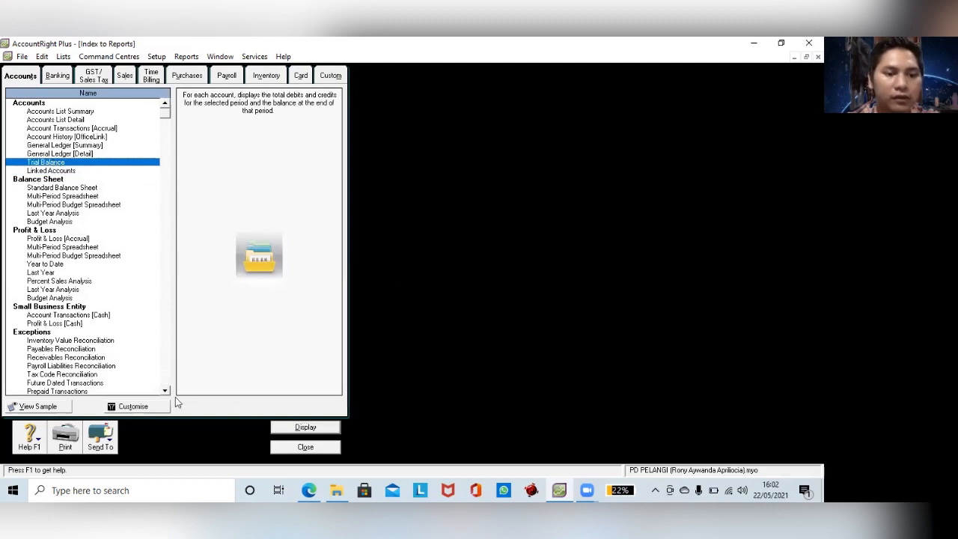
click(133, 407)
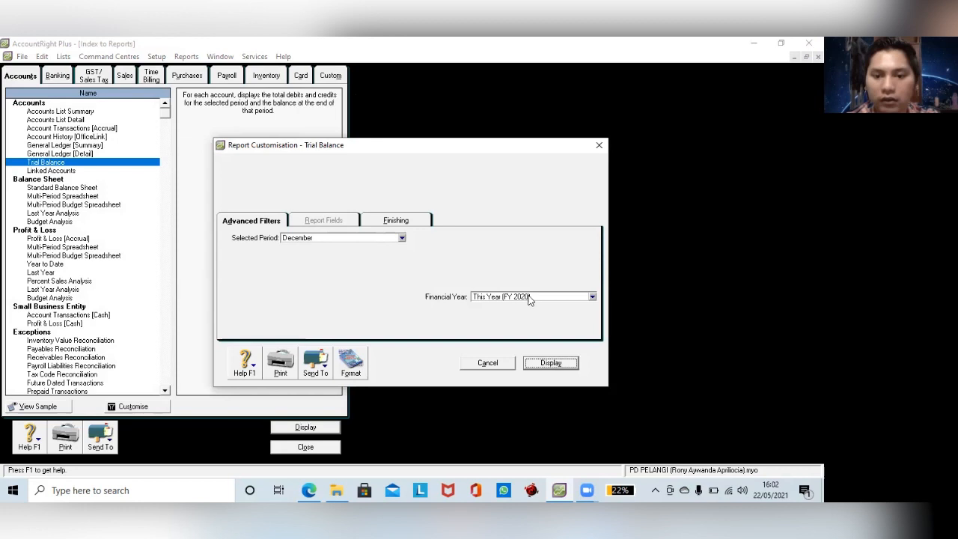
click(541, 367)
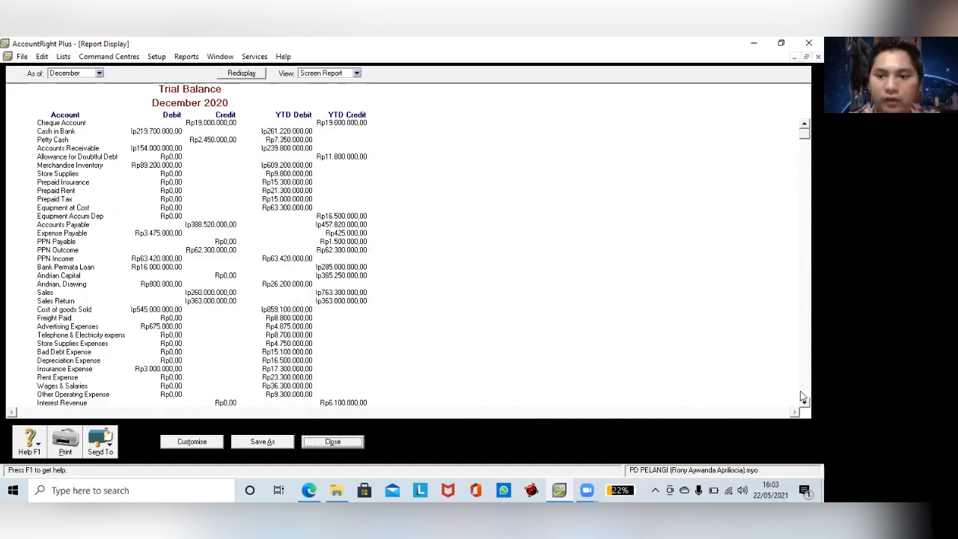
scroll(404, 262, down, 3)
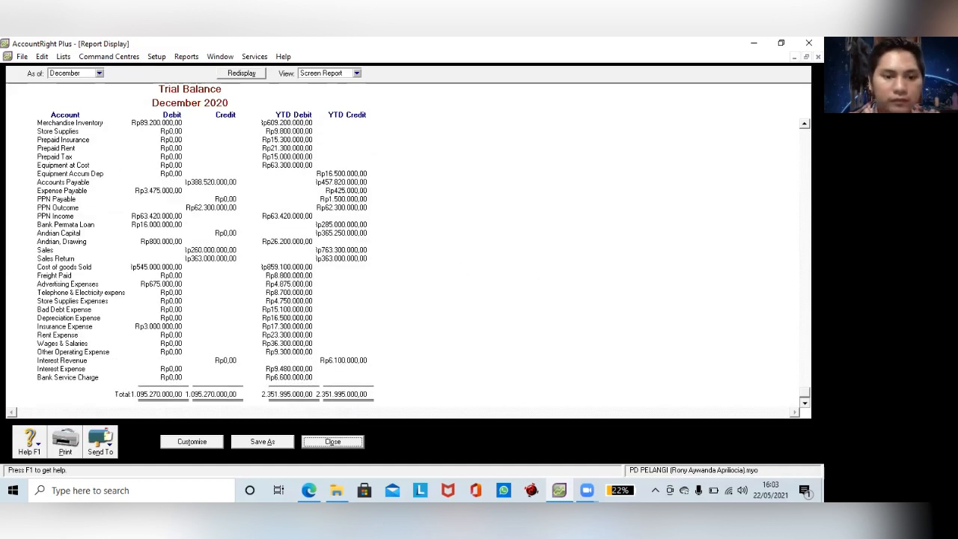